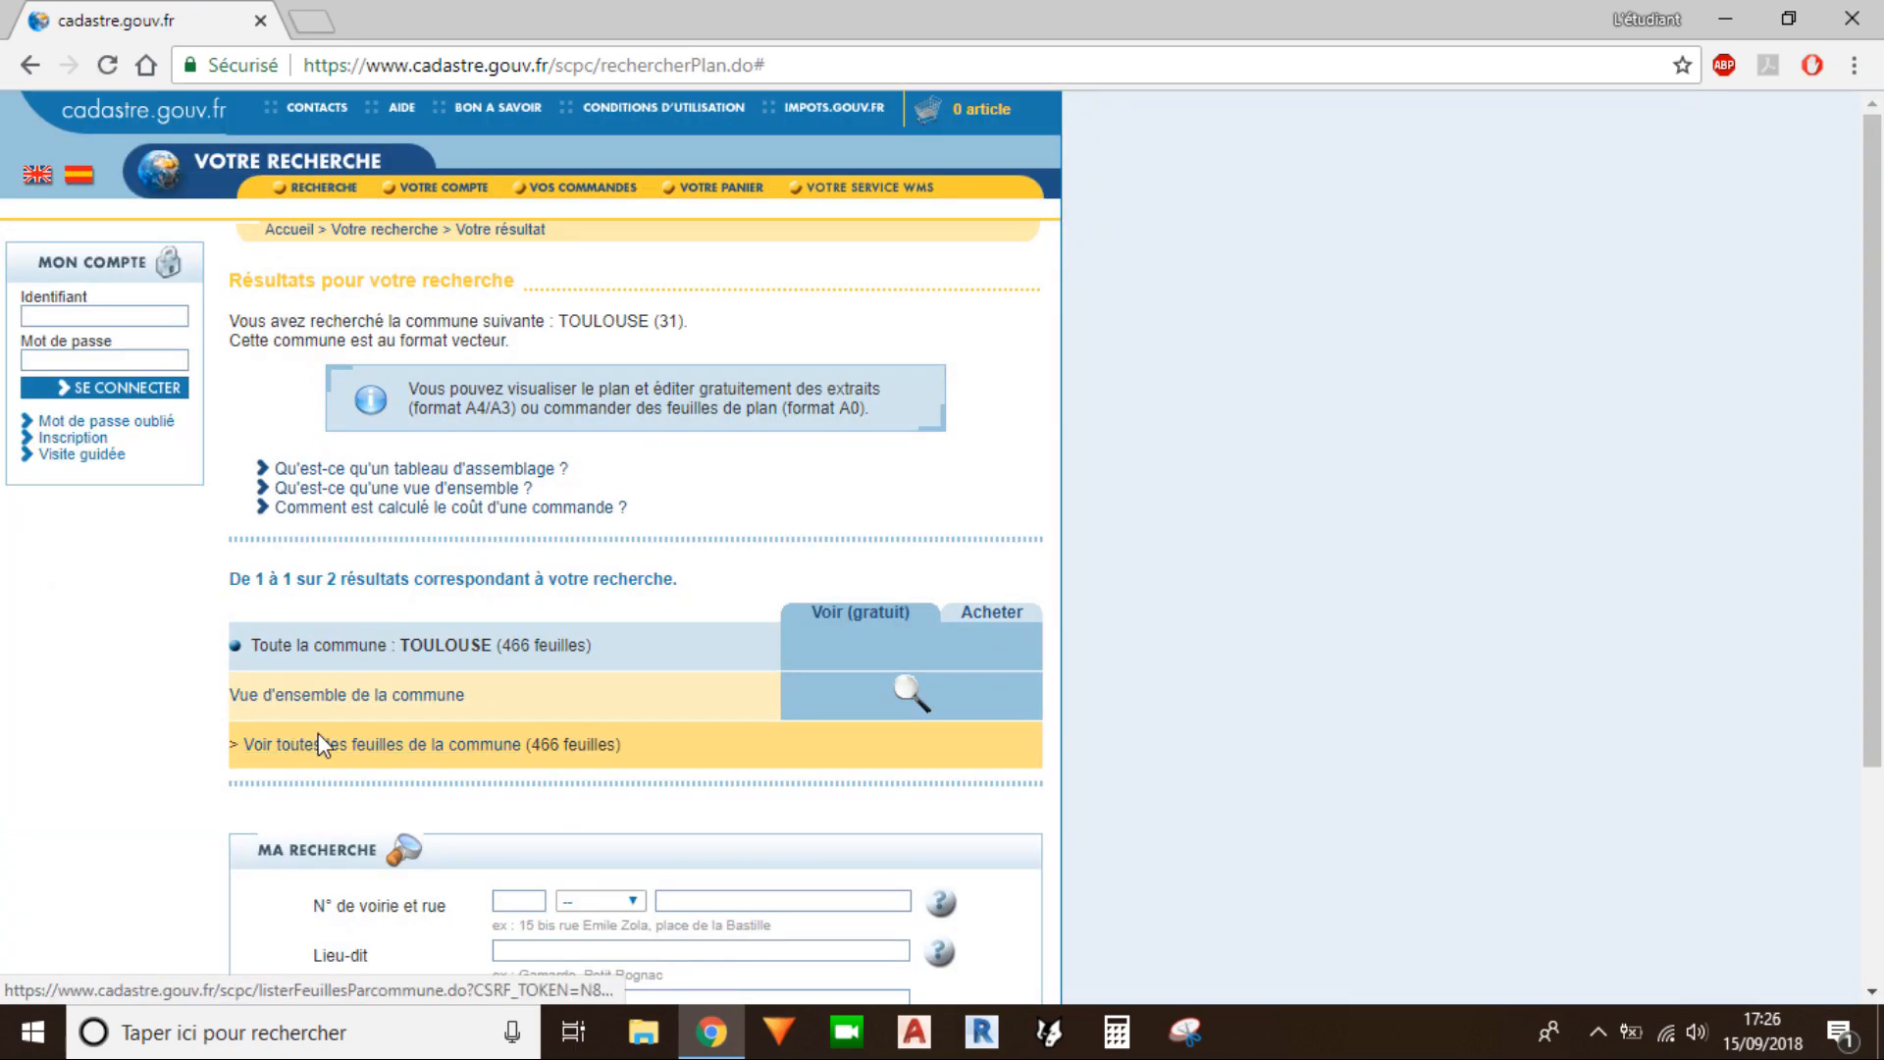
Step: List all cadastral sheets of Toulouse and open the map of sheet 801 AB 01 in a maximized window
click(326, 744)
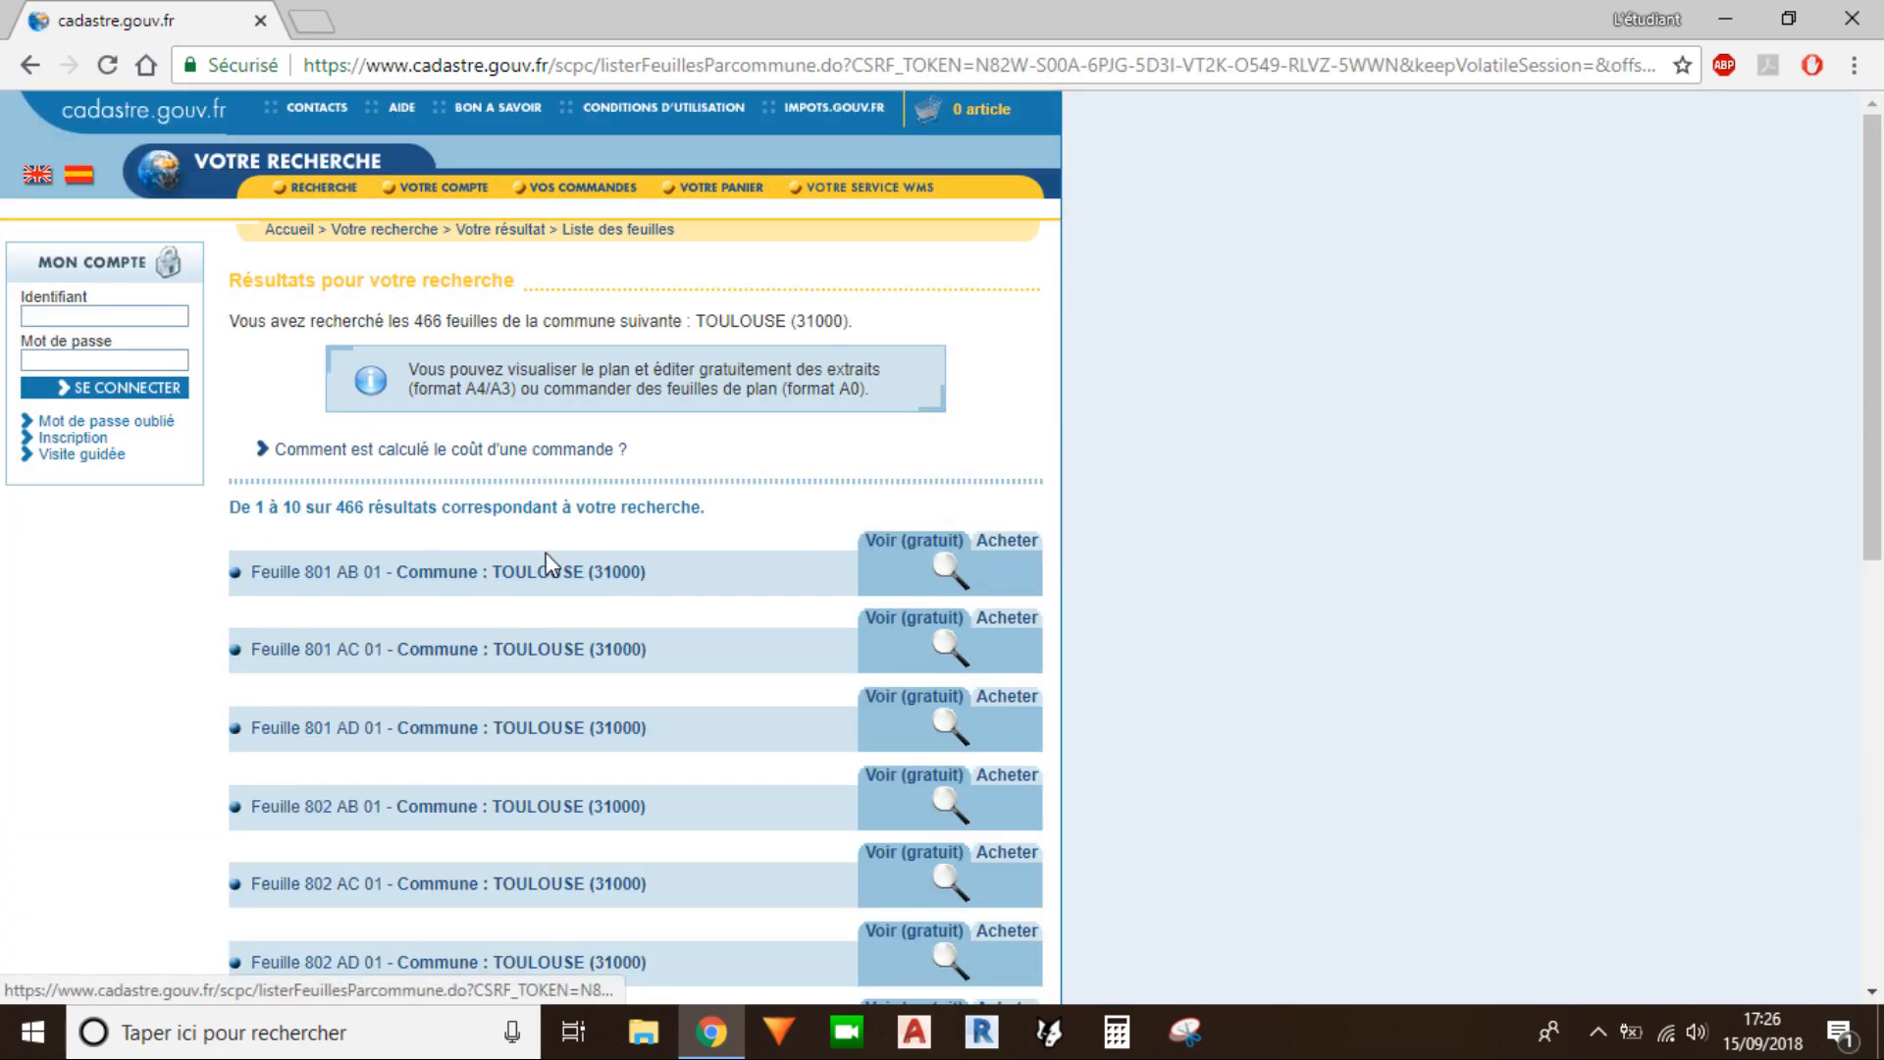
click(425, 572)
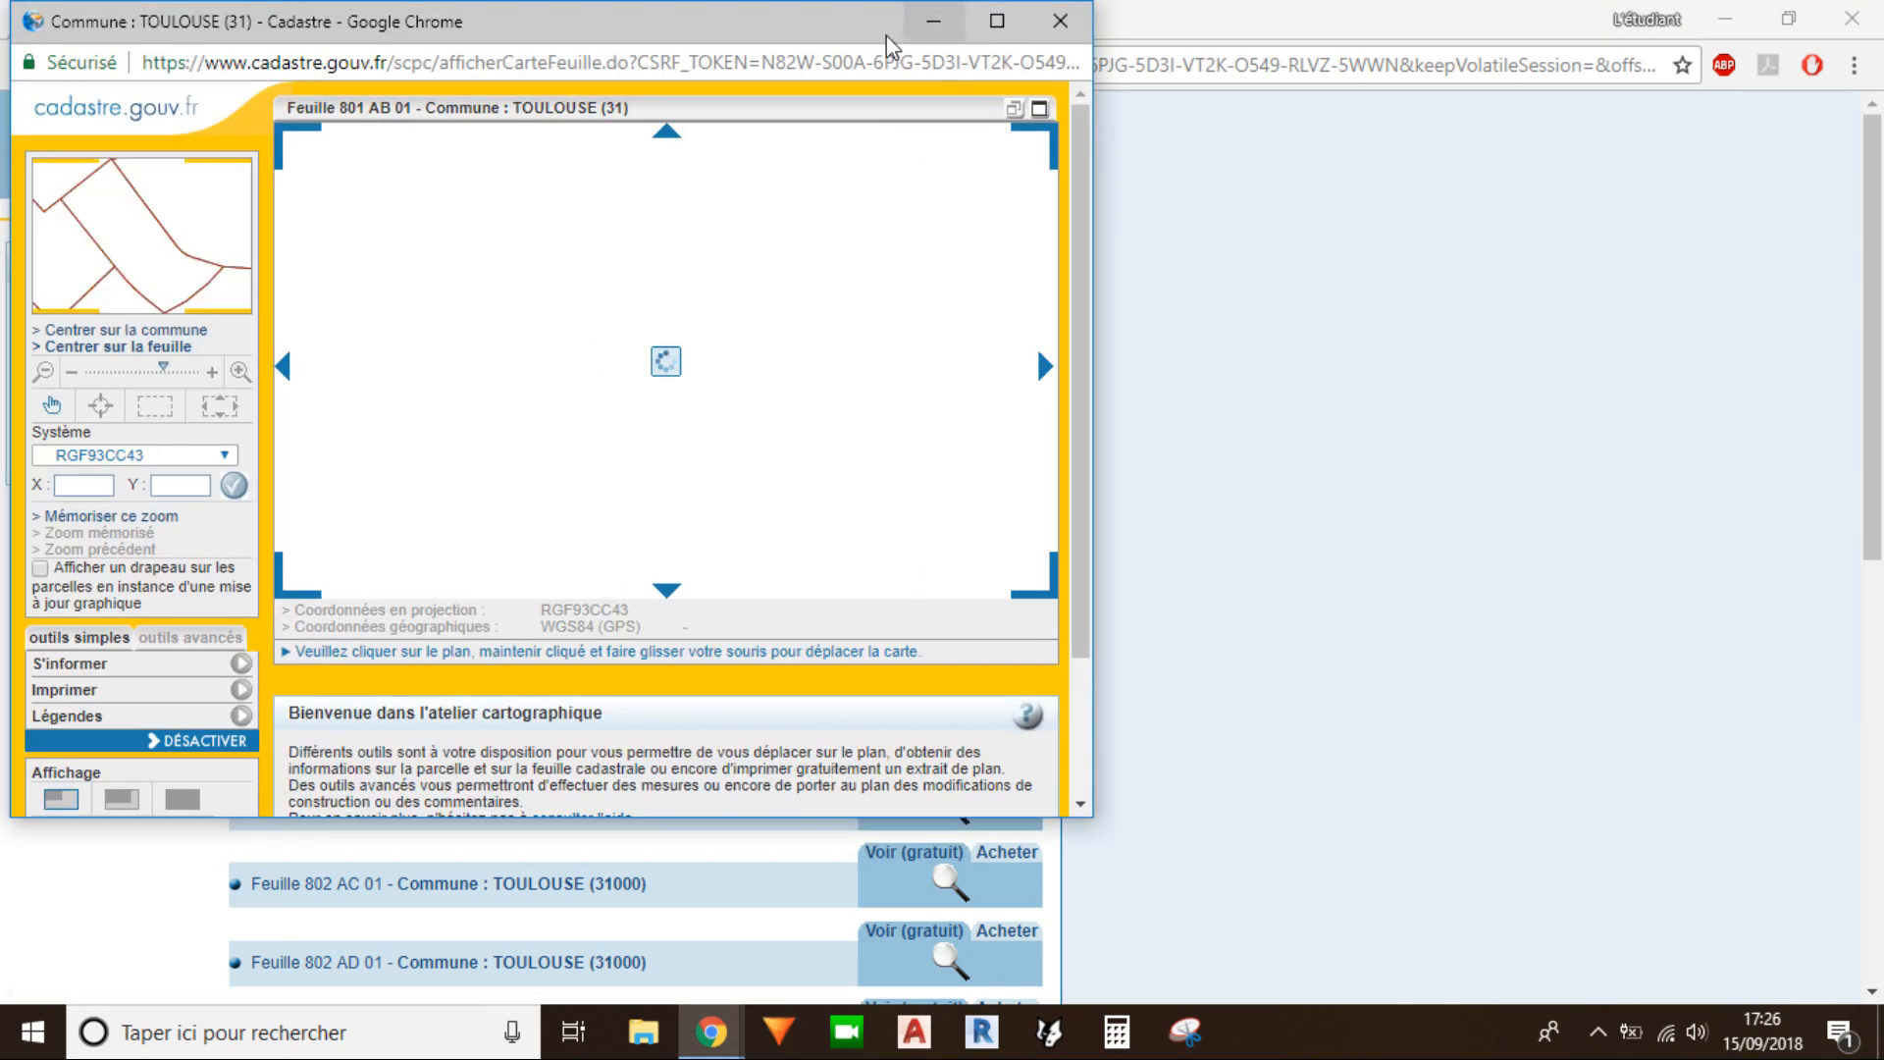
click(881, 20)
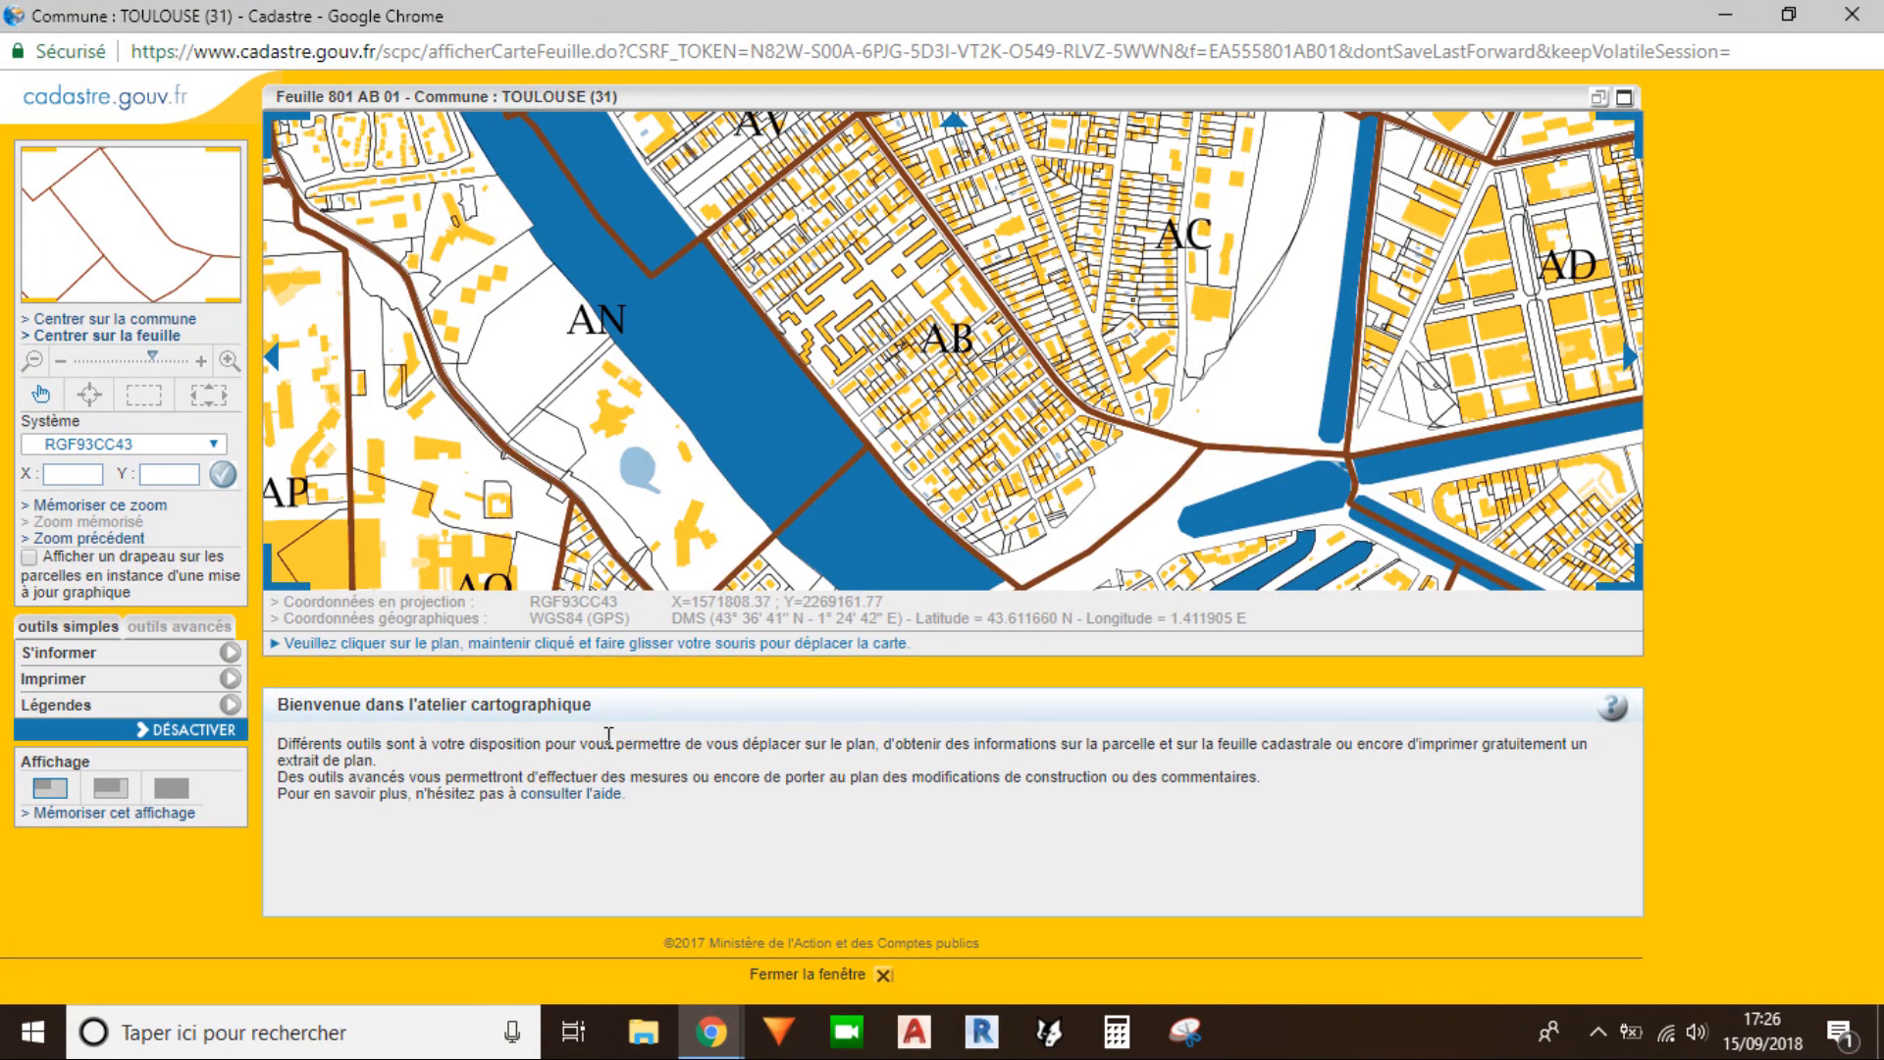
Step: Generate a PDF extract of the cadastral plan in landscape (Paysage) orientation, in A3 format at 1/1000 scale, using the advanced print settings
click(181, 678)
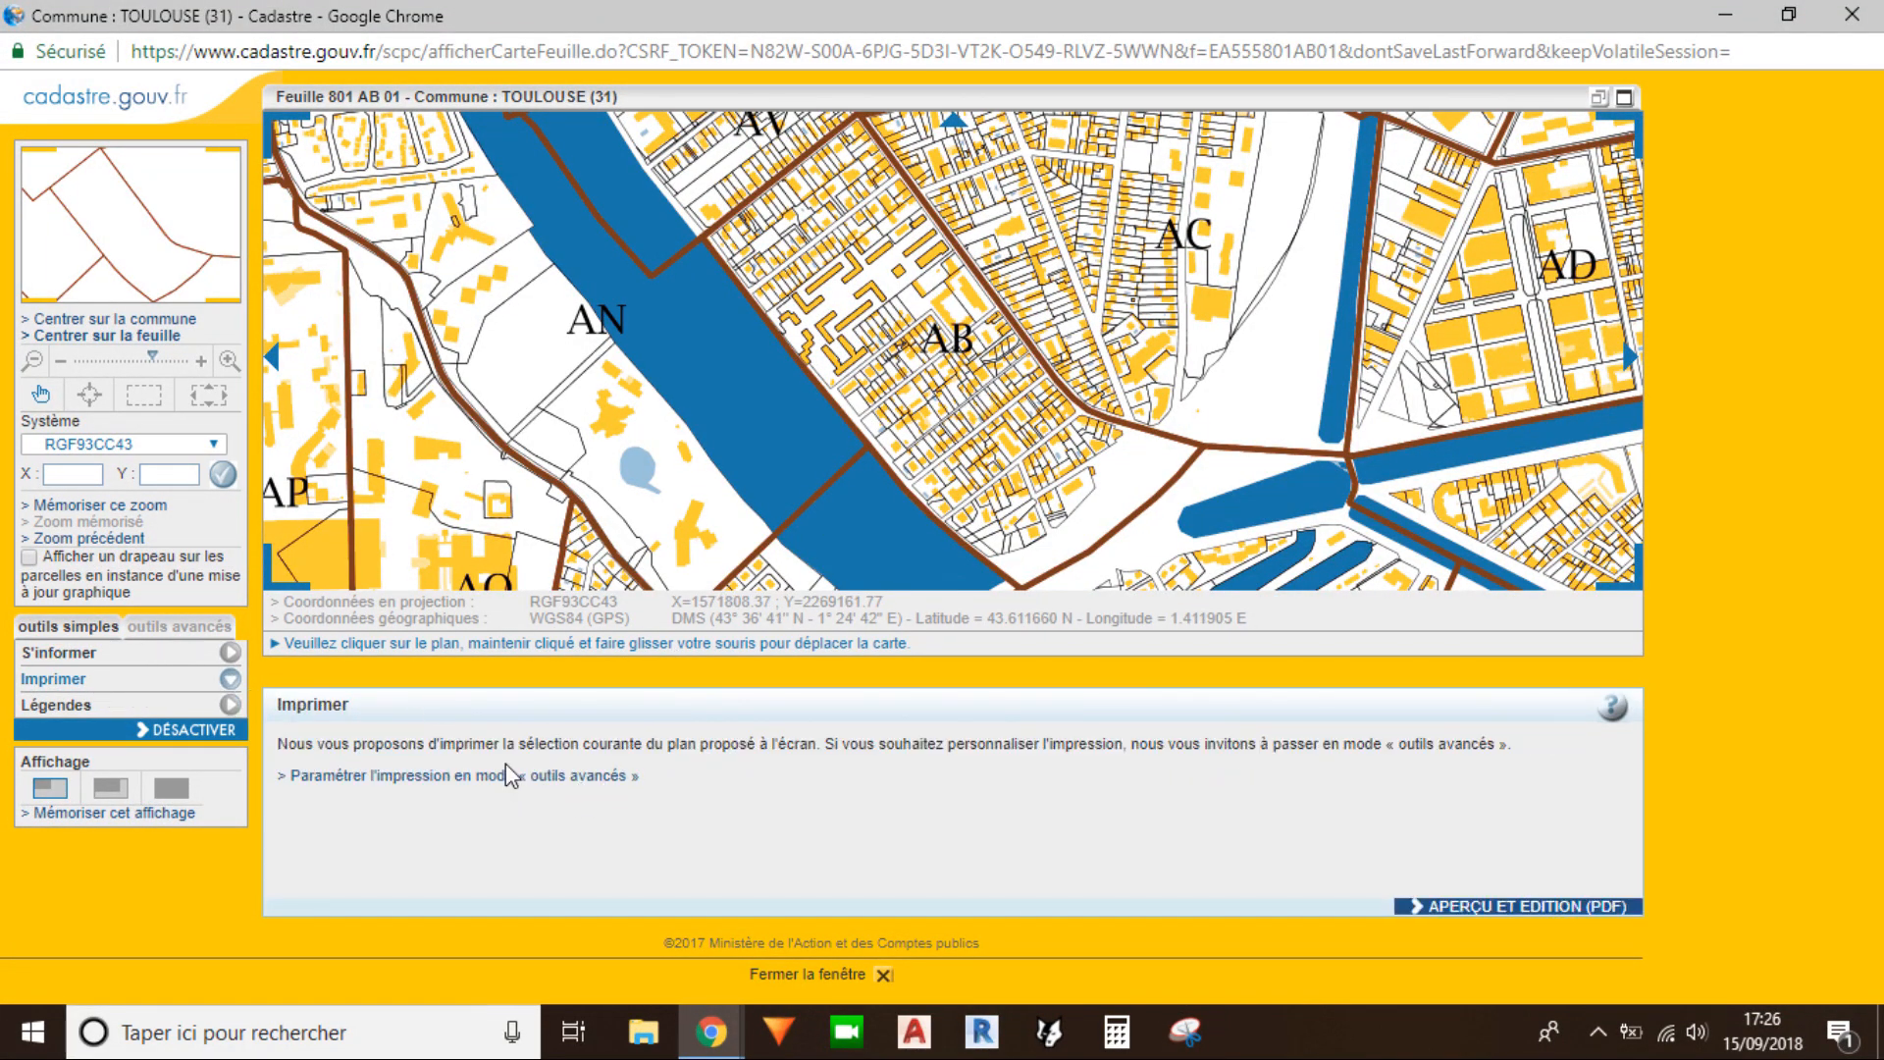
click(507, 776)
click(461, 775)
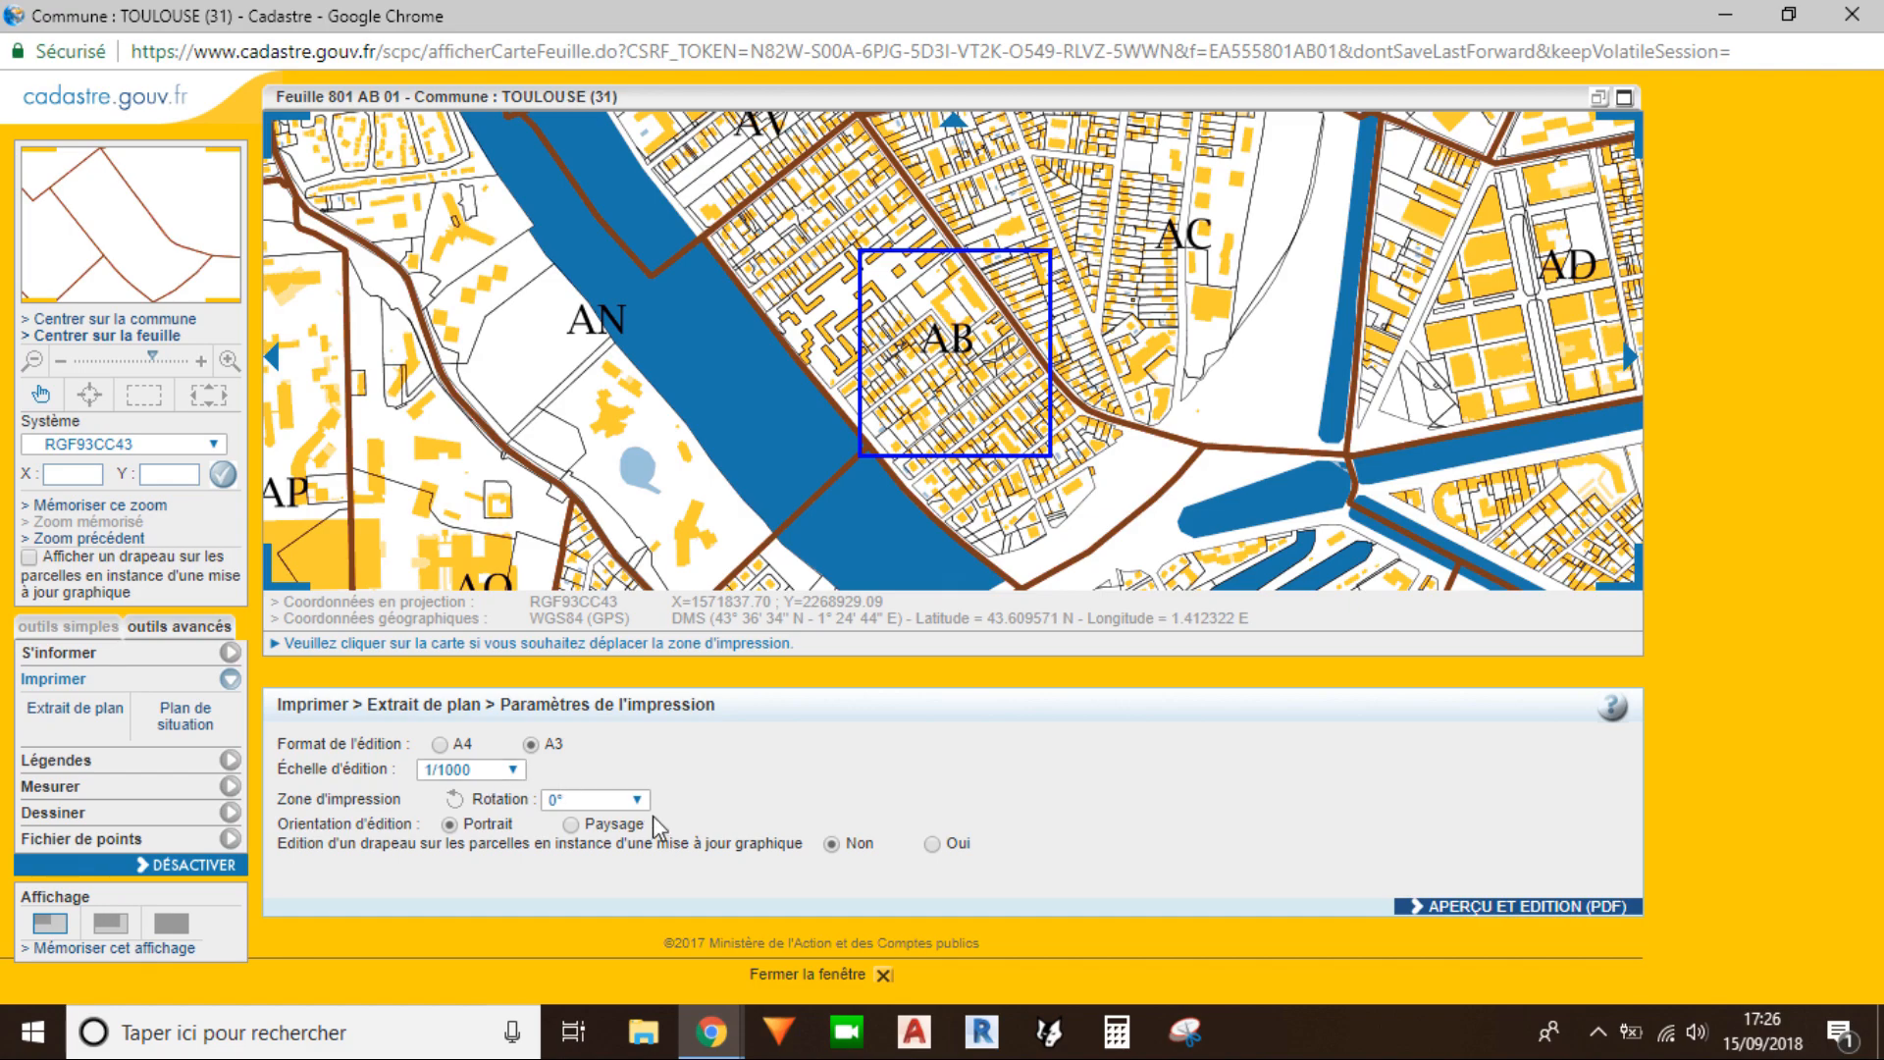
click(571, 825)
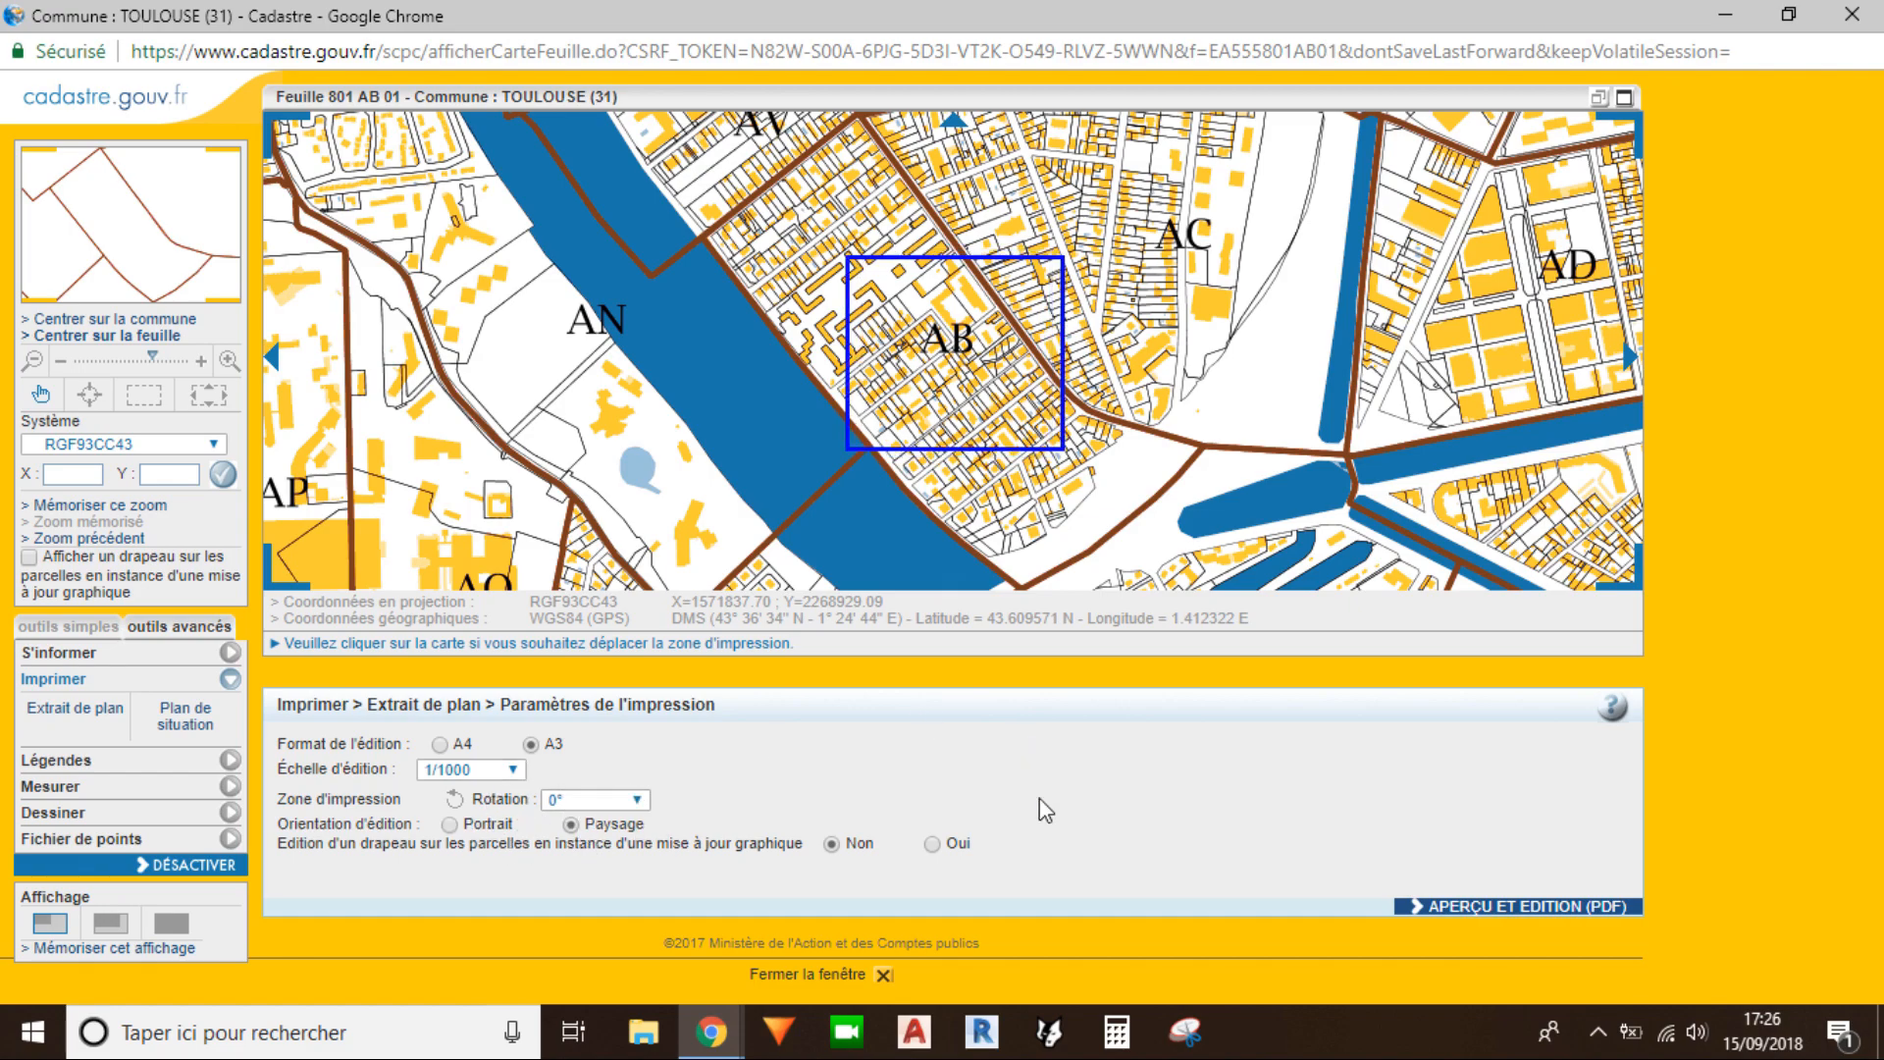
click(1438, 910)
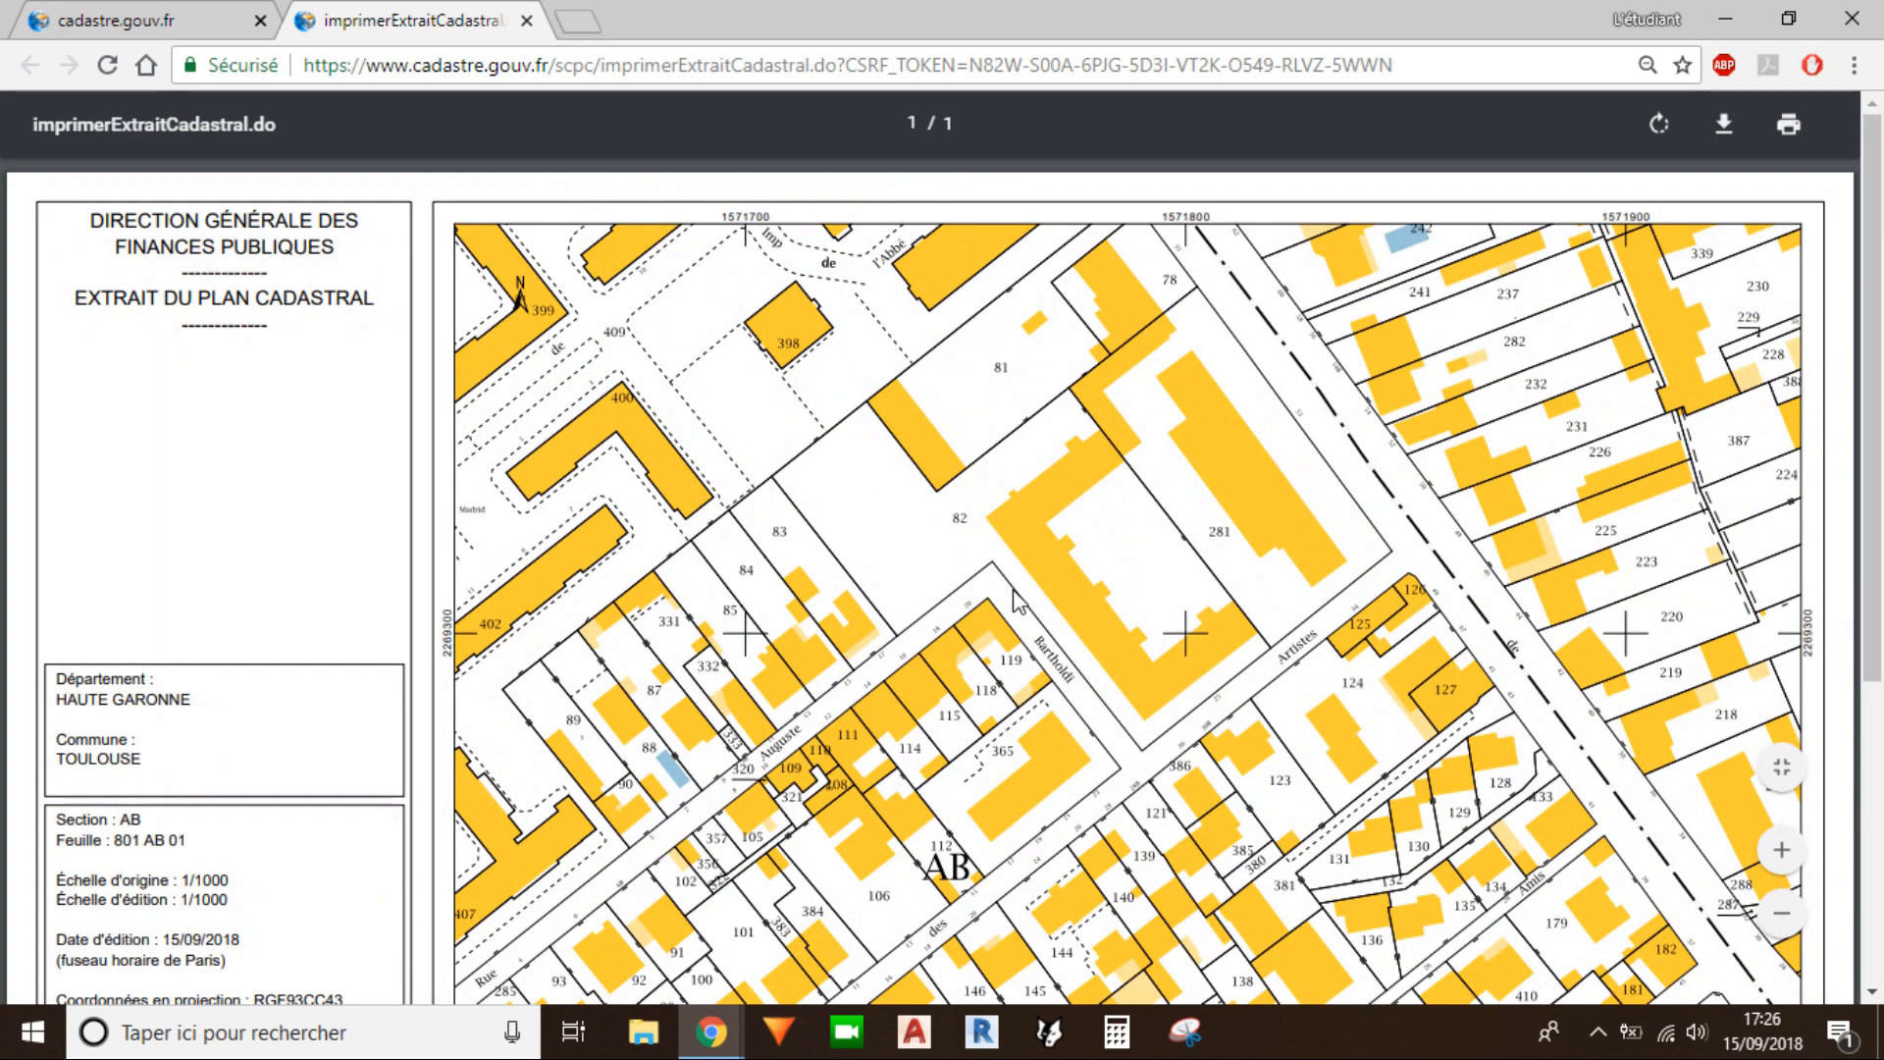
Step: Download the cadastral extract PDF to the desktop under the name "Cadastre 1-1000"
scroll(1034, 583, down, 5)
scroll(1034, 583, up, 5)
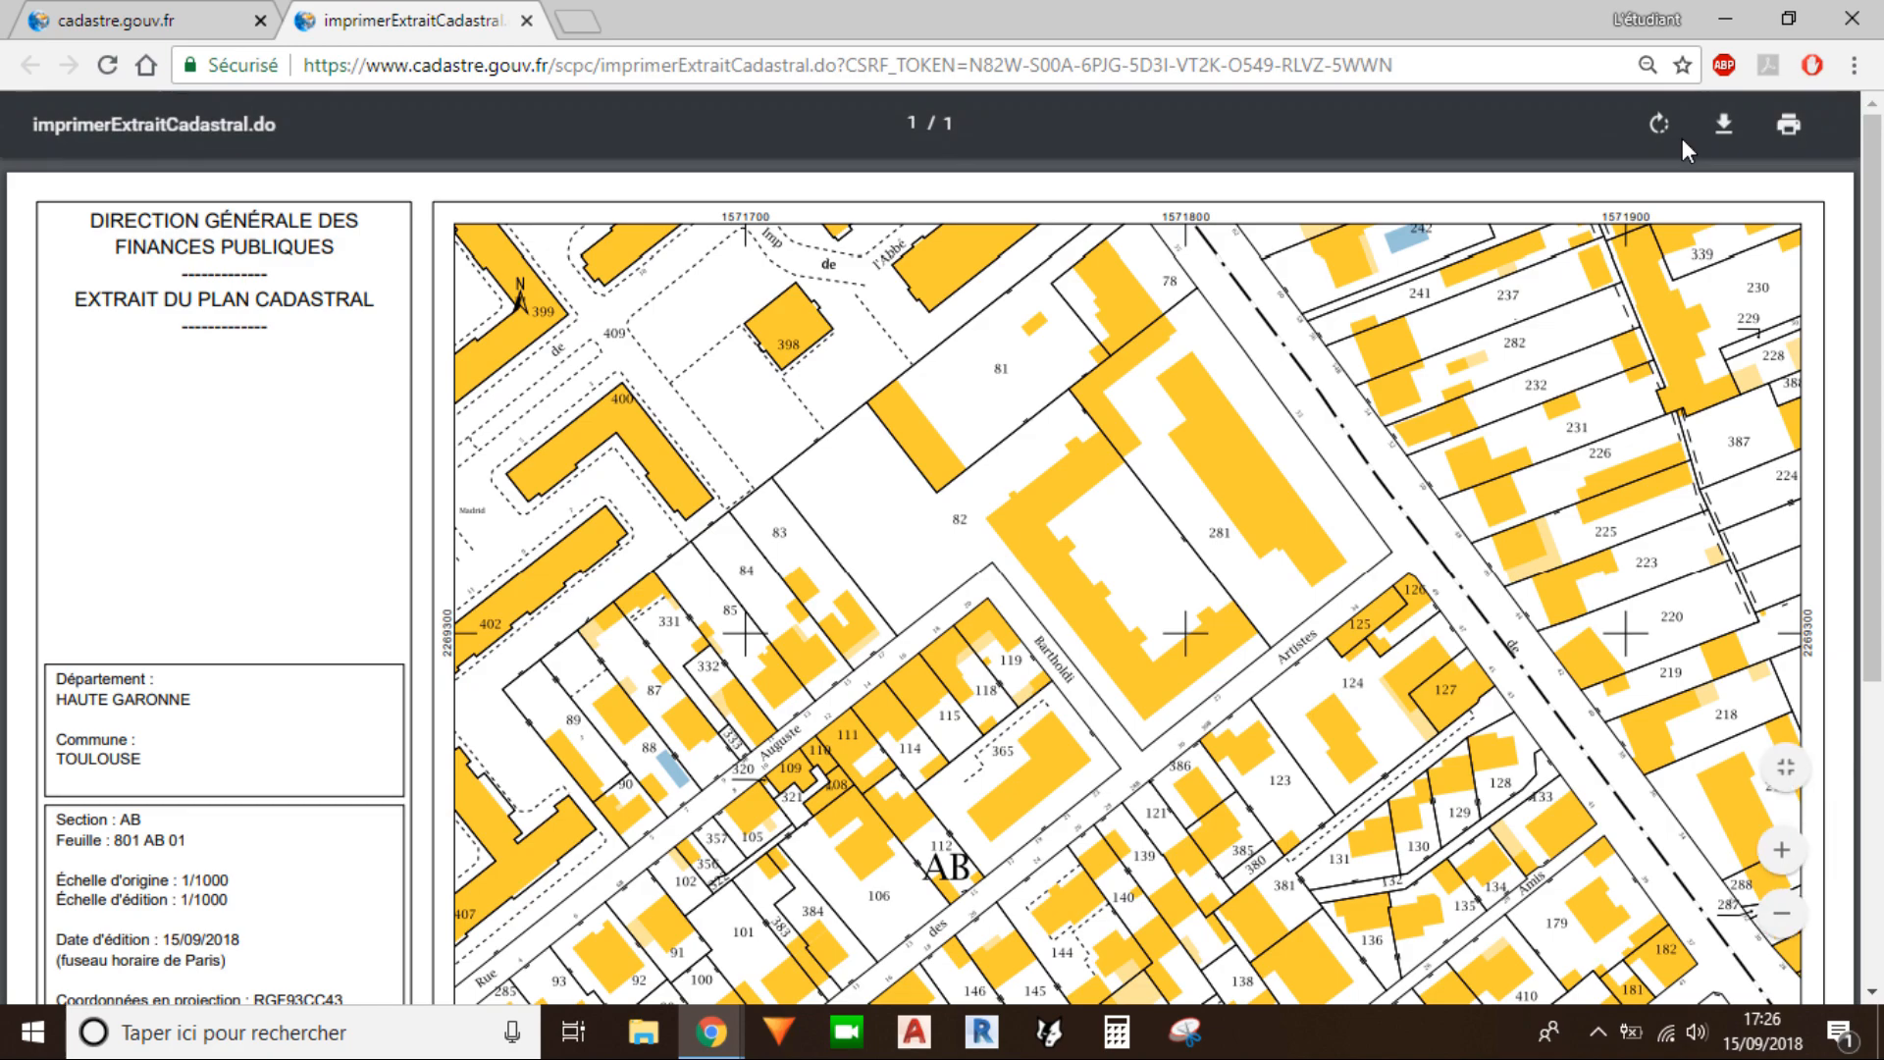
click(1723, 126)
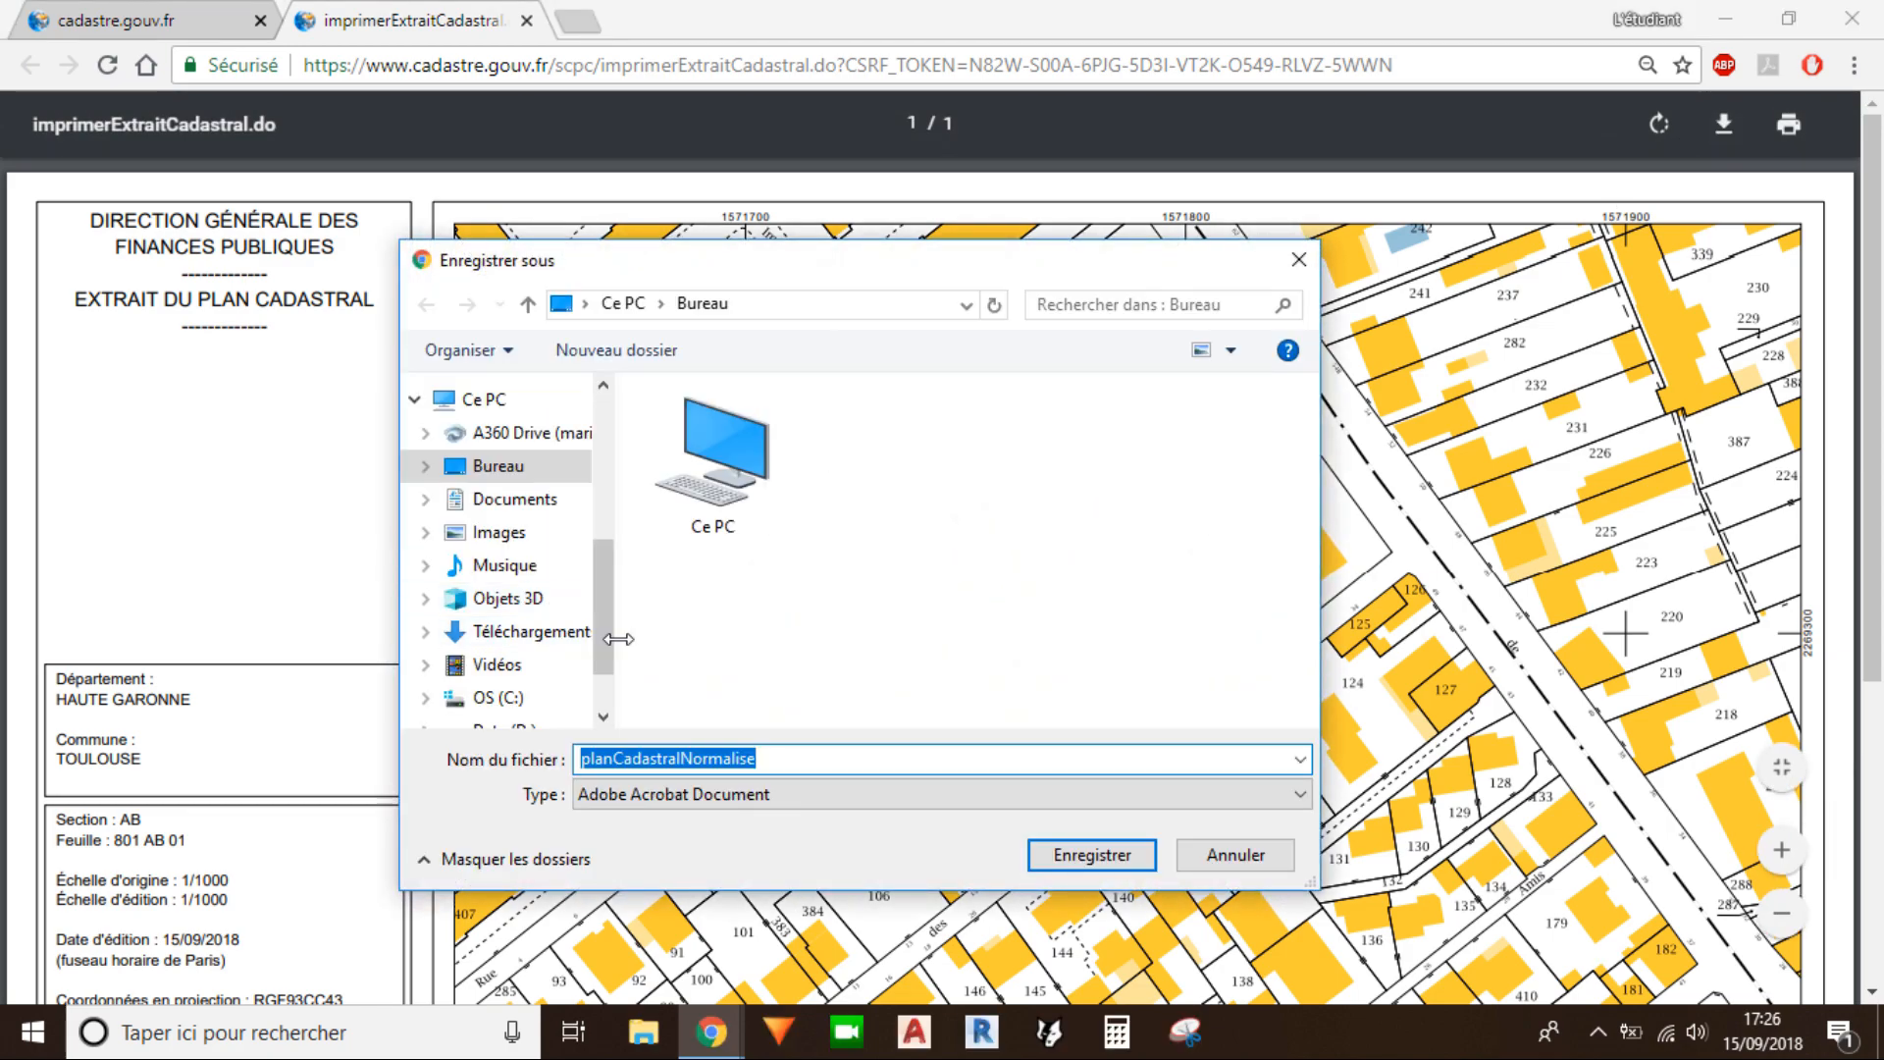
text(Cadastre )
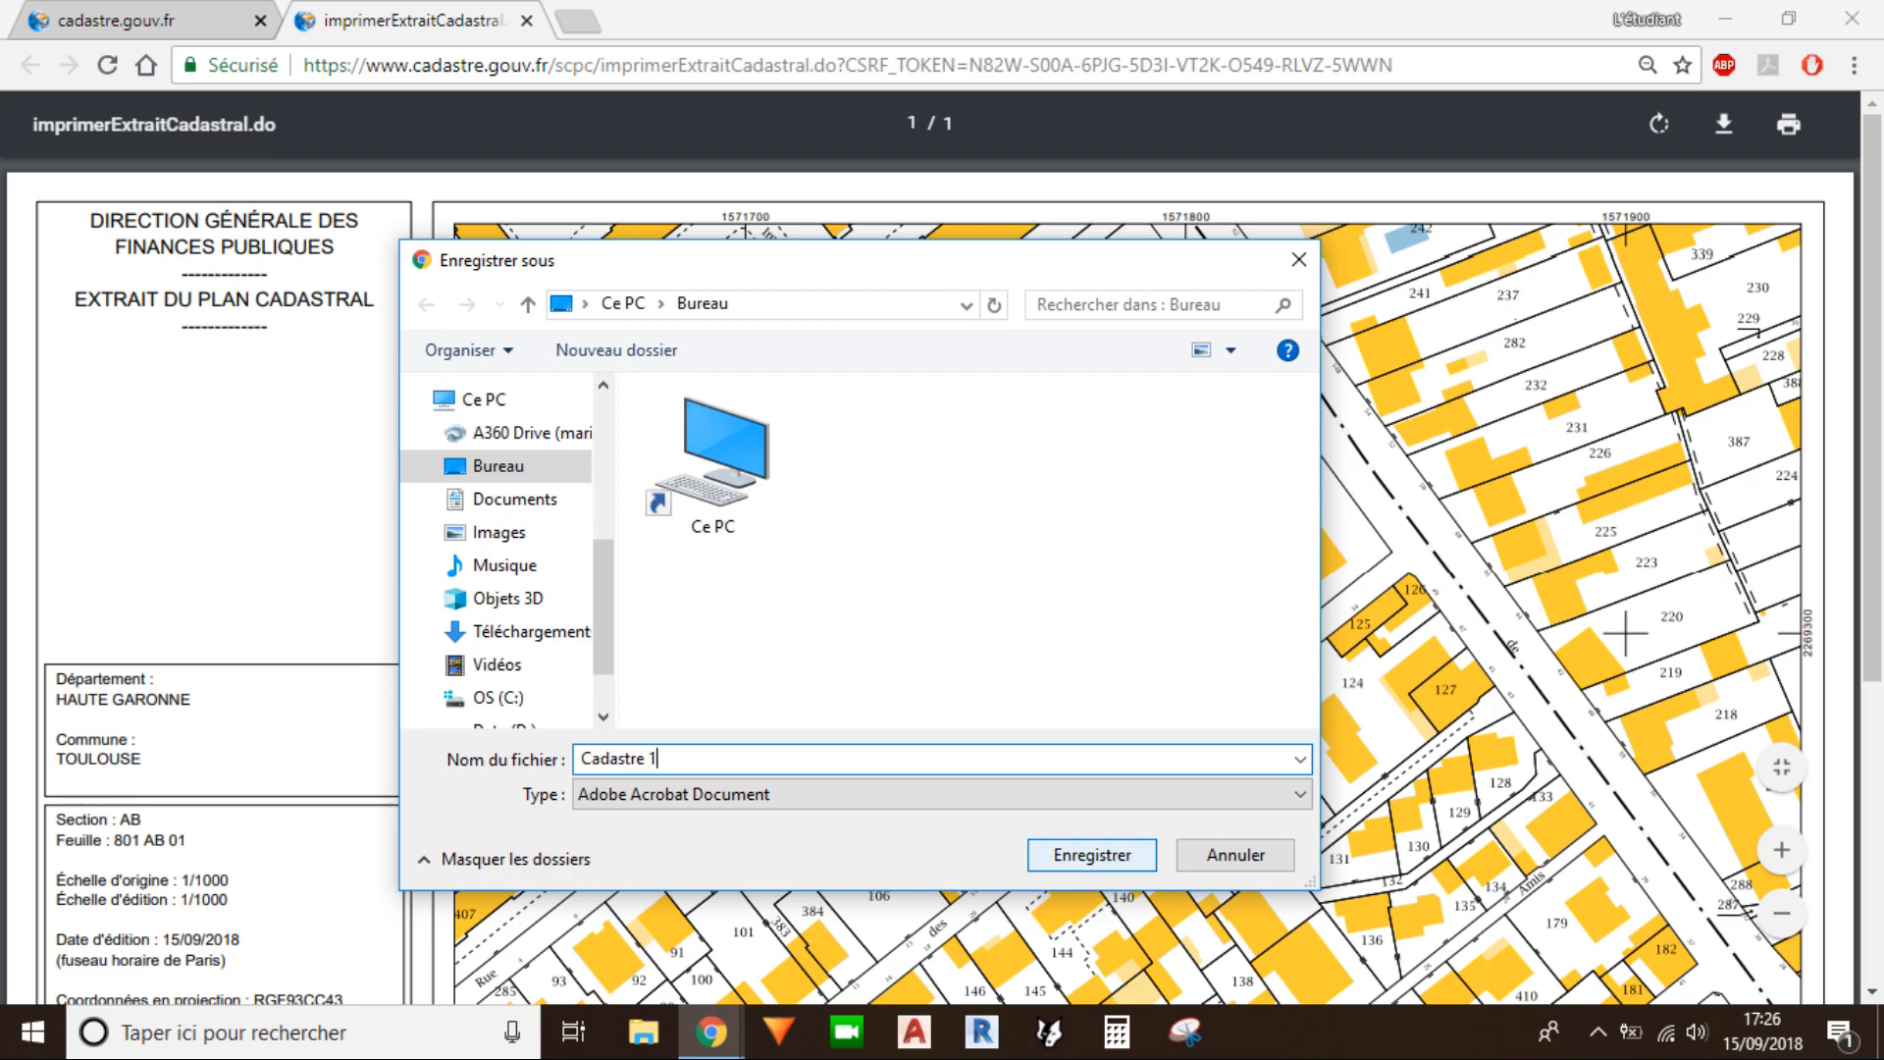
text(1-1000)
click(1092, 855)
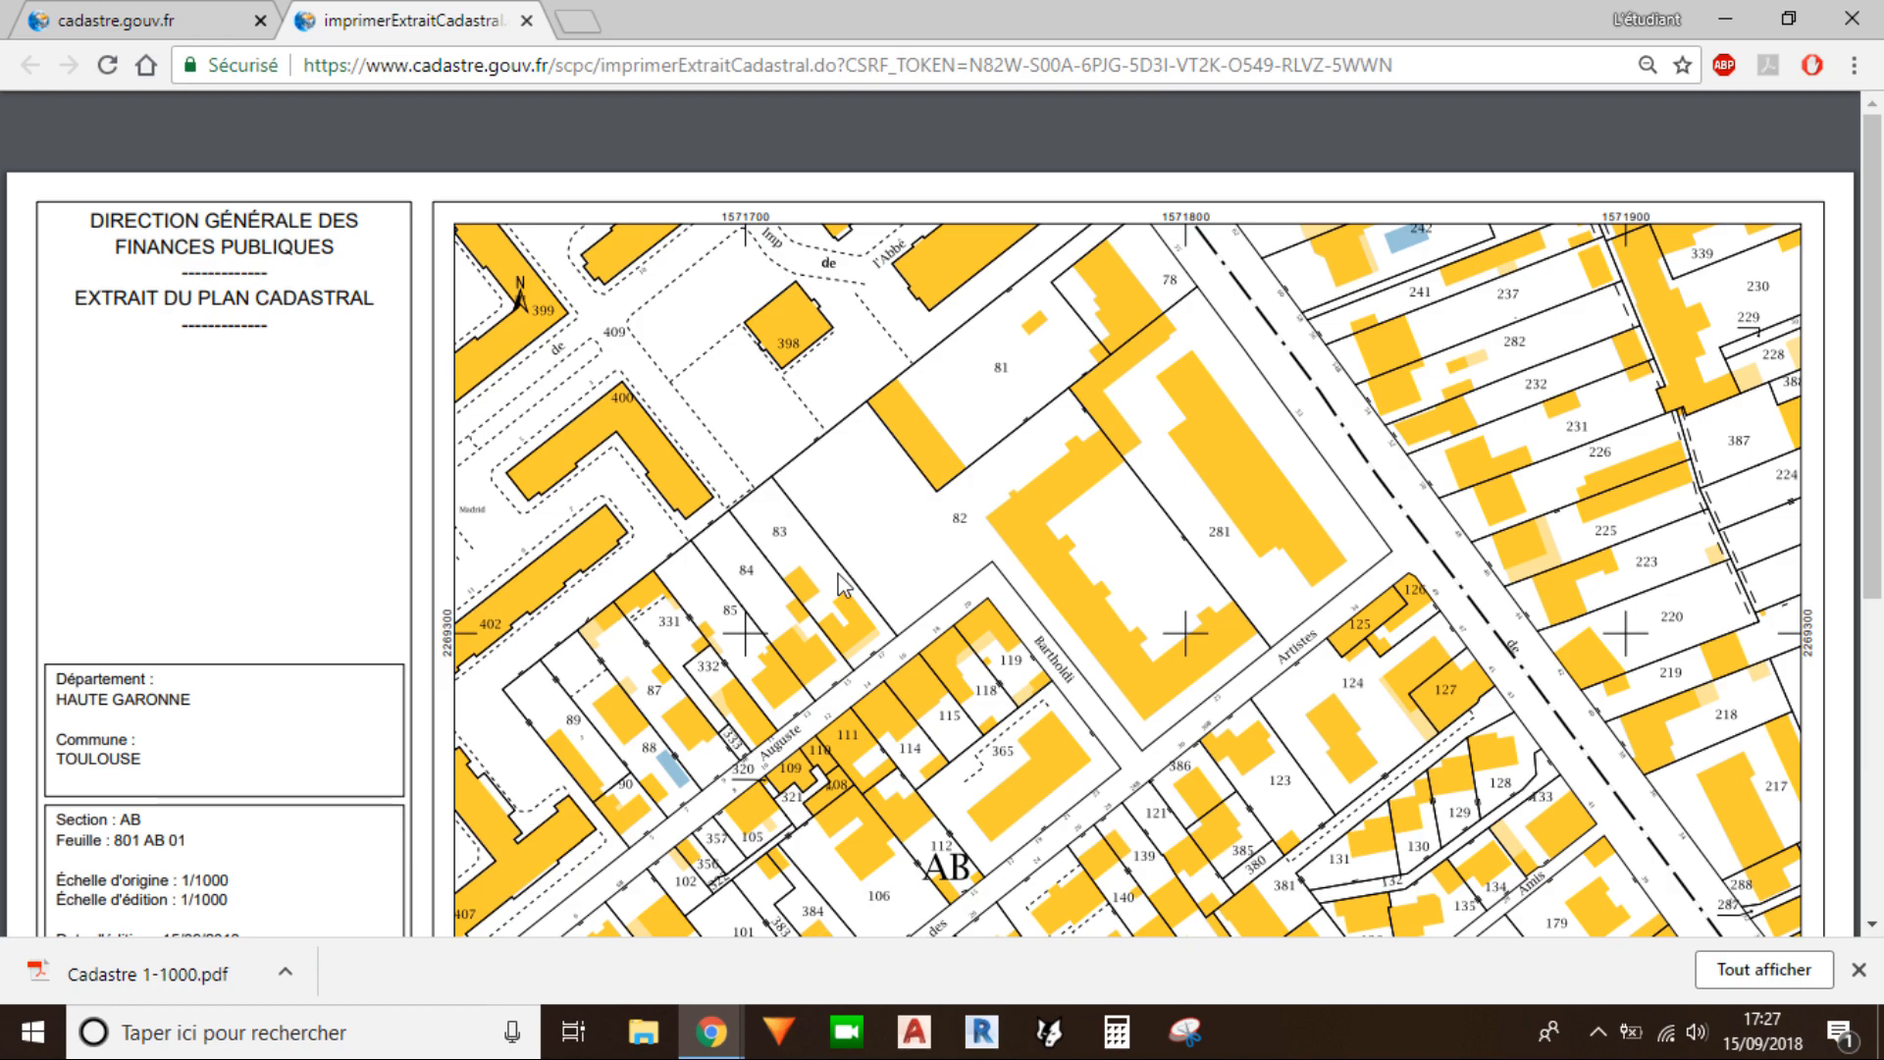
Step: Close the browser after viewing the extract, switch to AutoCAD and start a new blank drawing
scroll(1126, 619, down, 3)
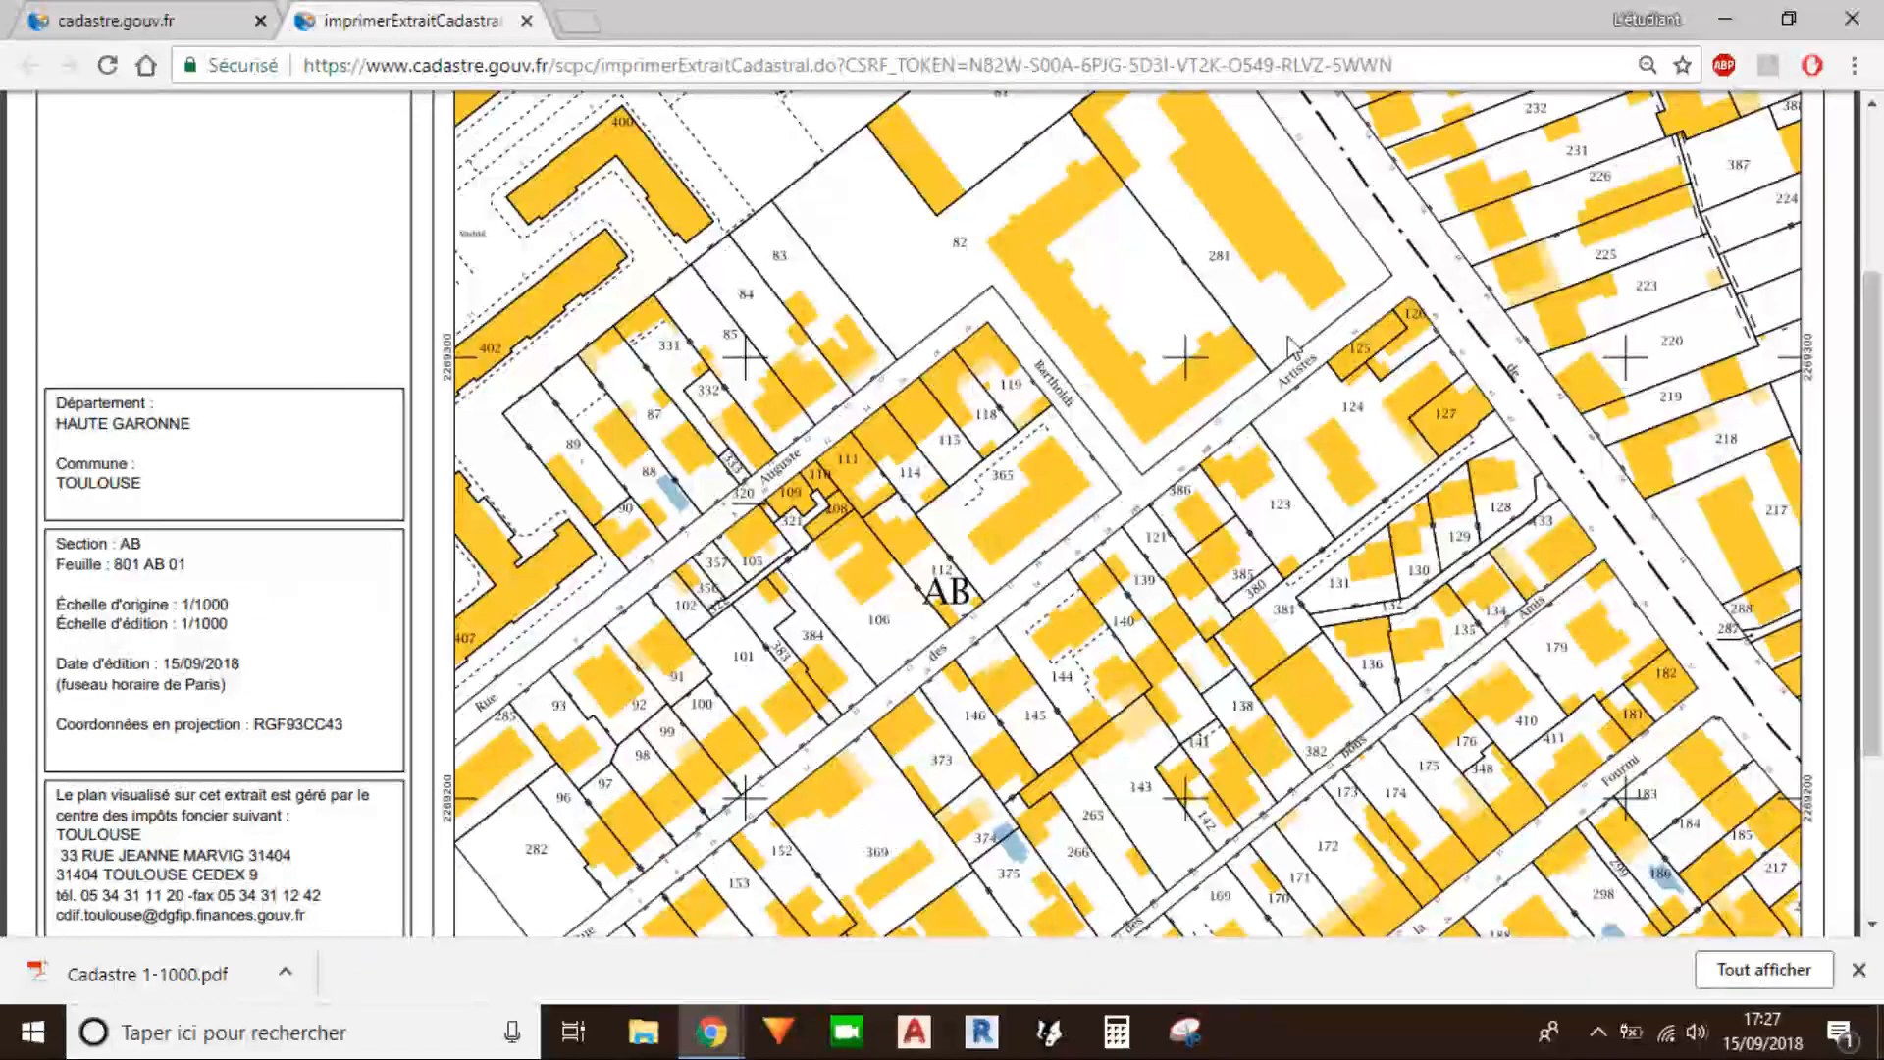
scroll(1044, 569, up, 3)
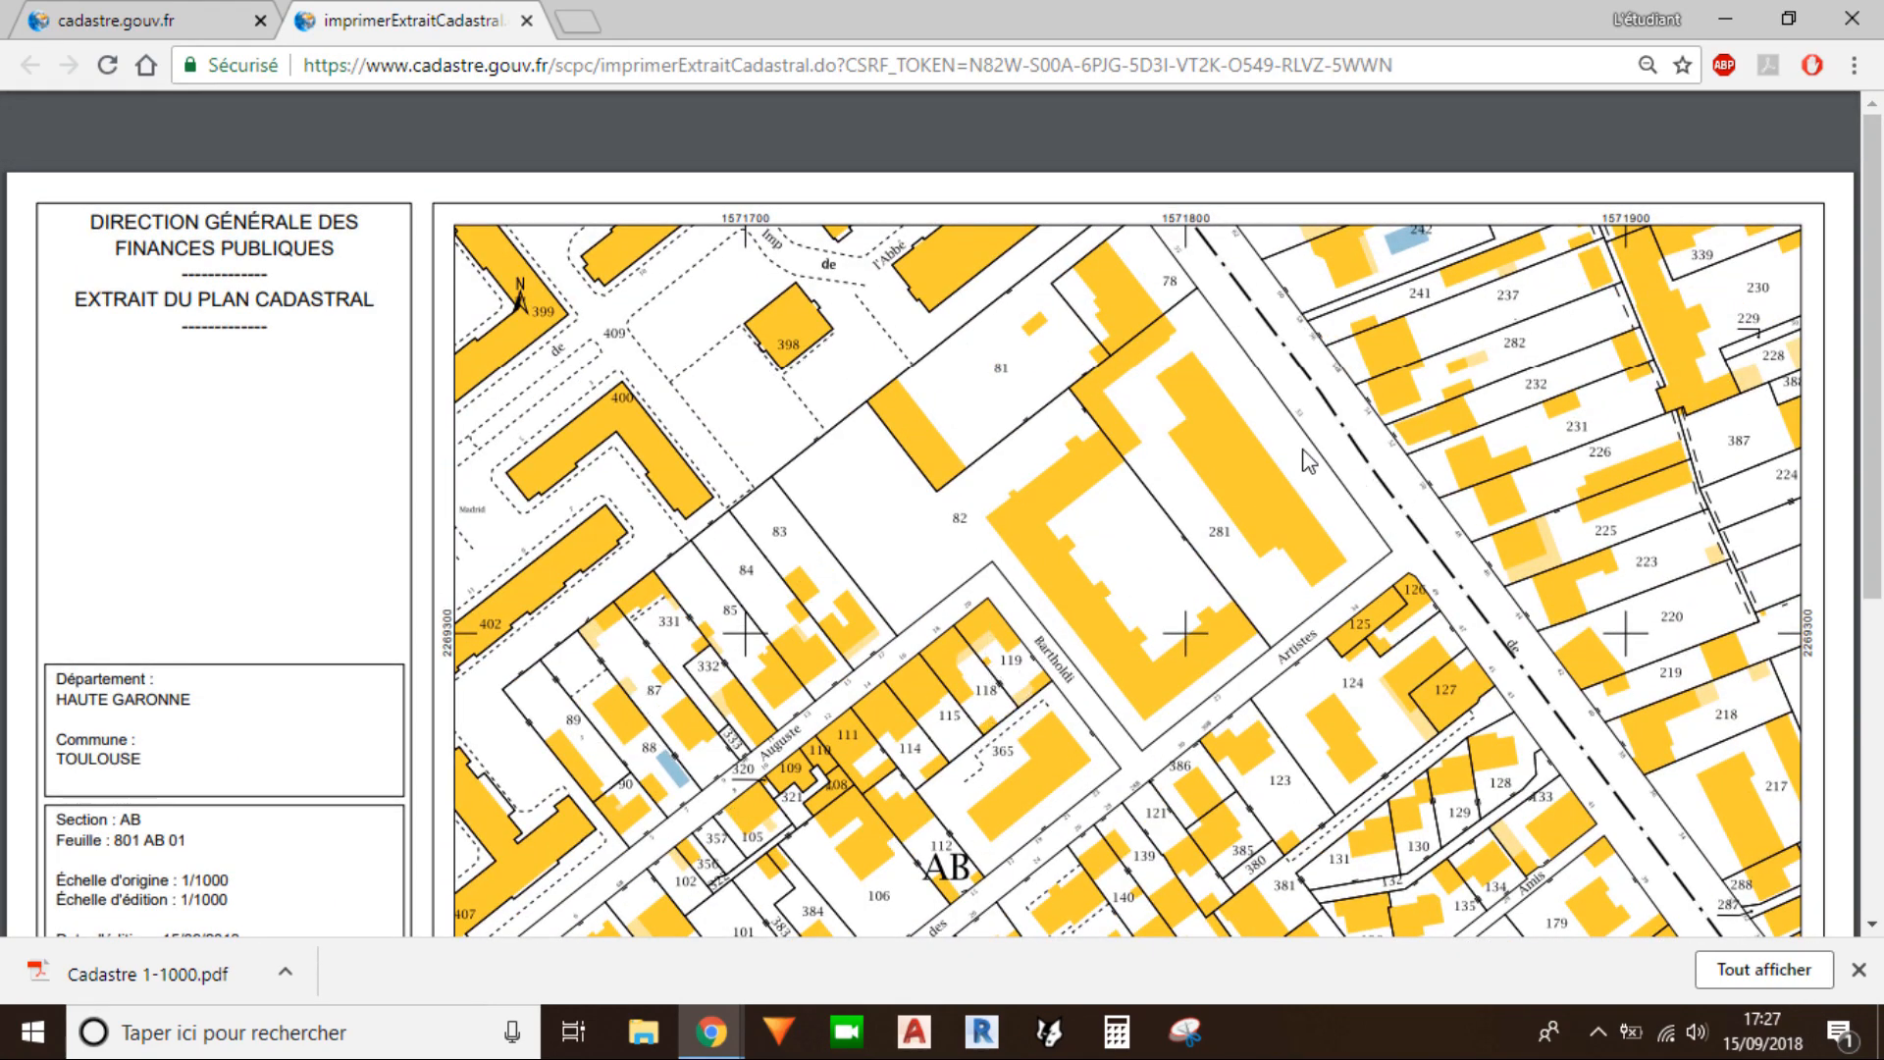
click(1852, 17)
click(846, 1031)
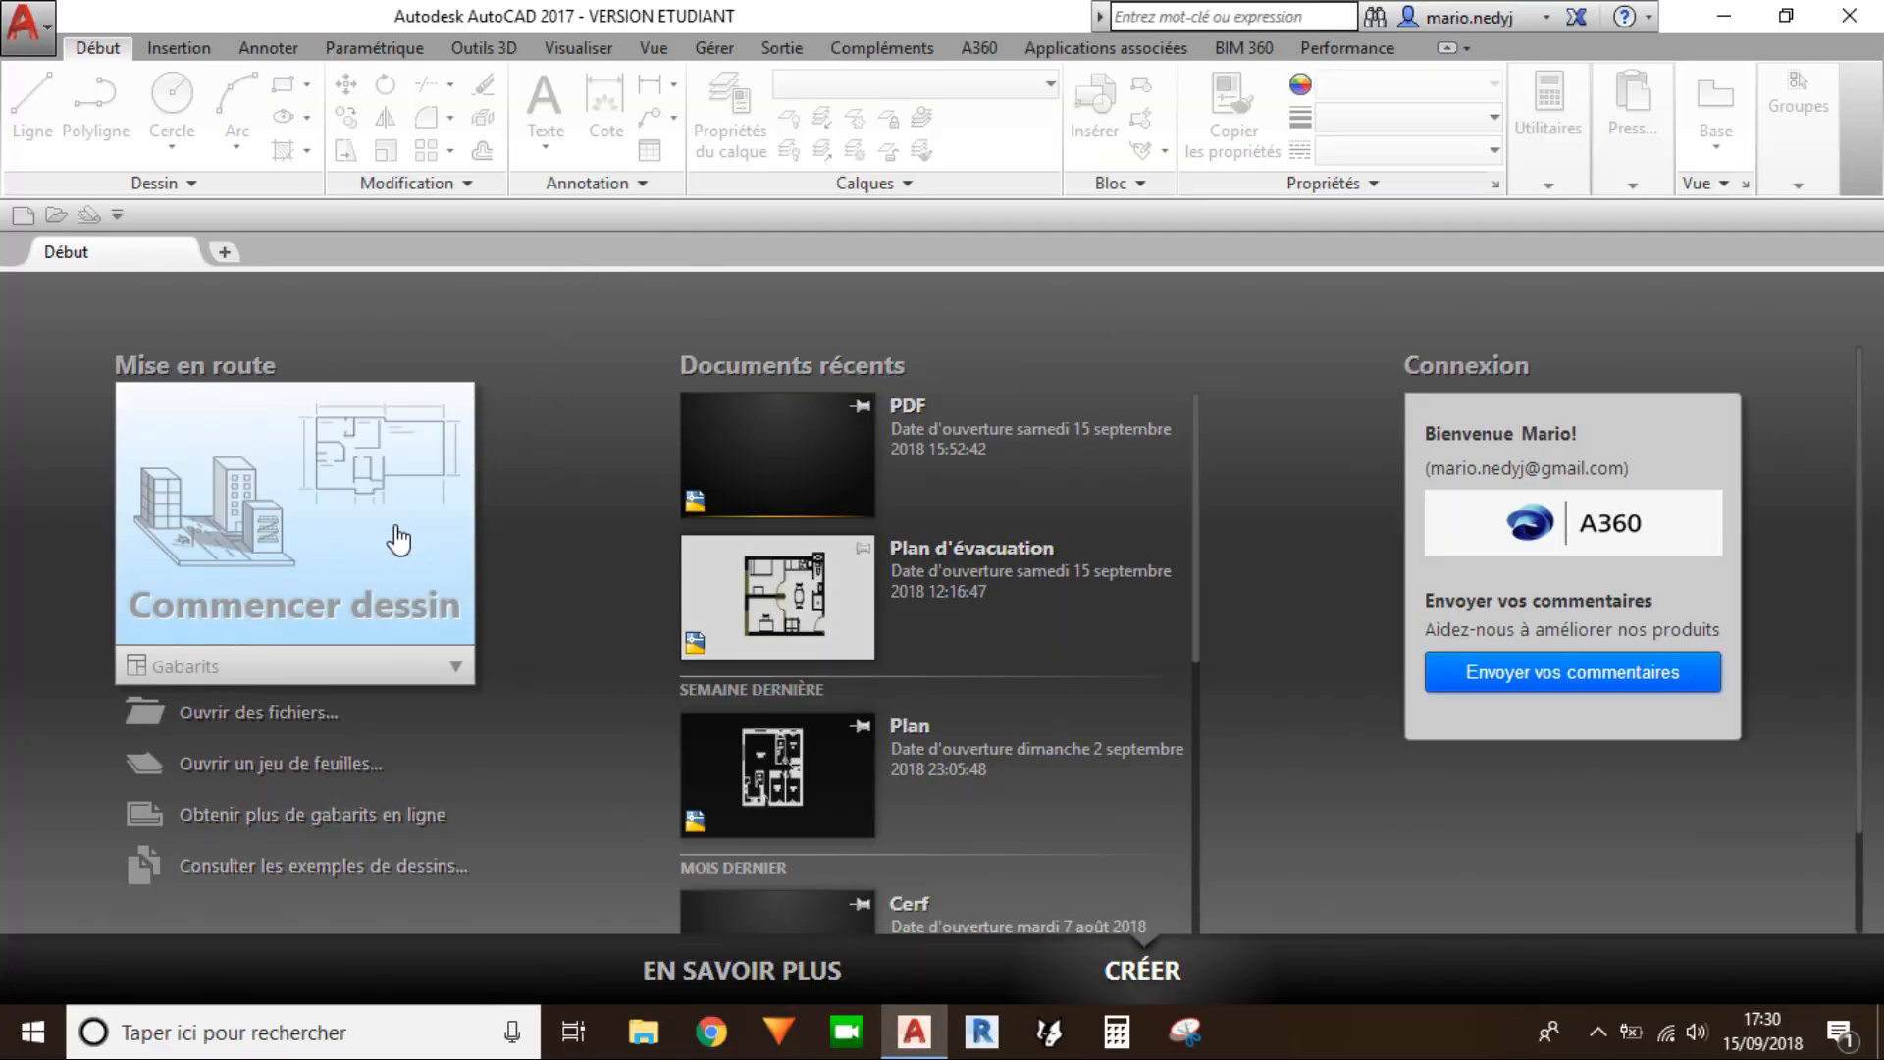
click(291, 534)
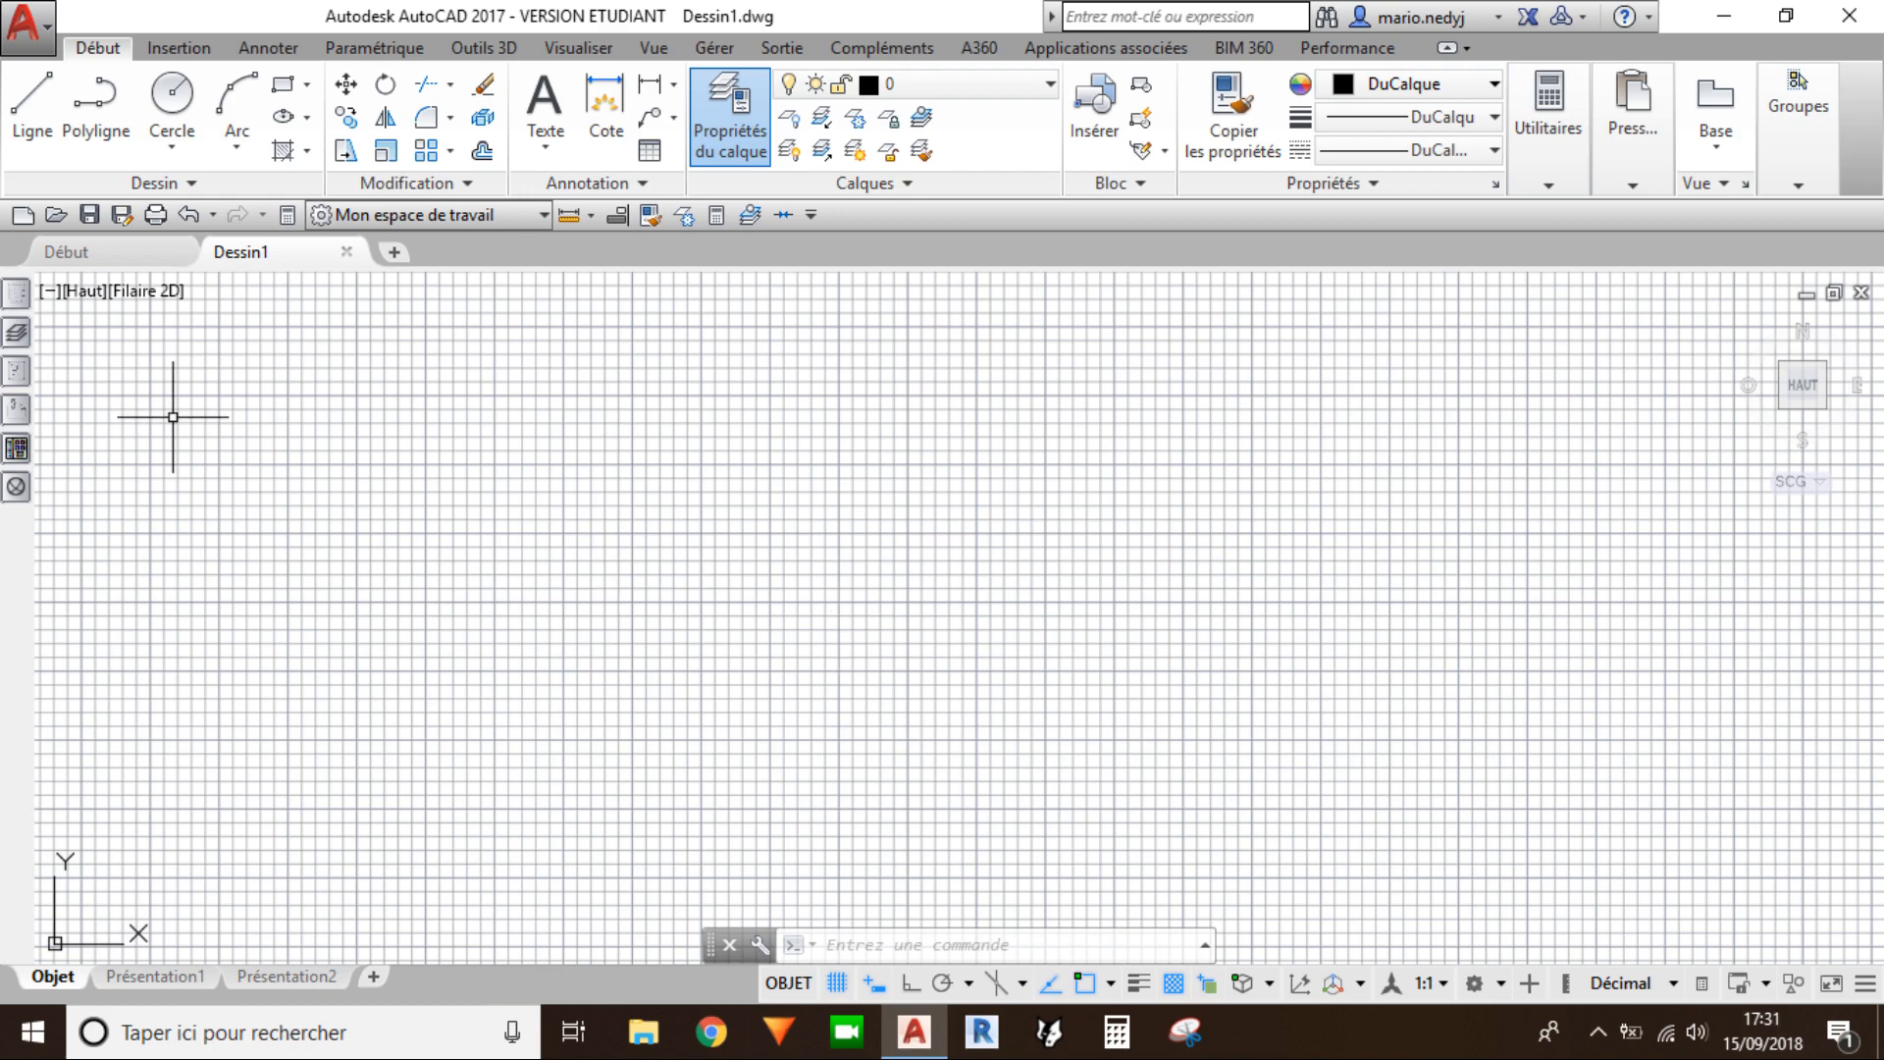
mouse_move(14, 412)
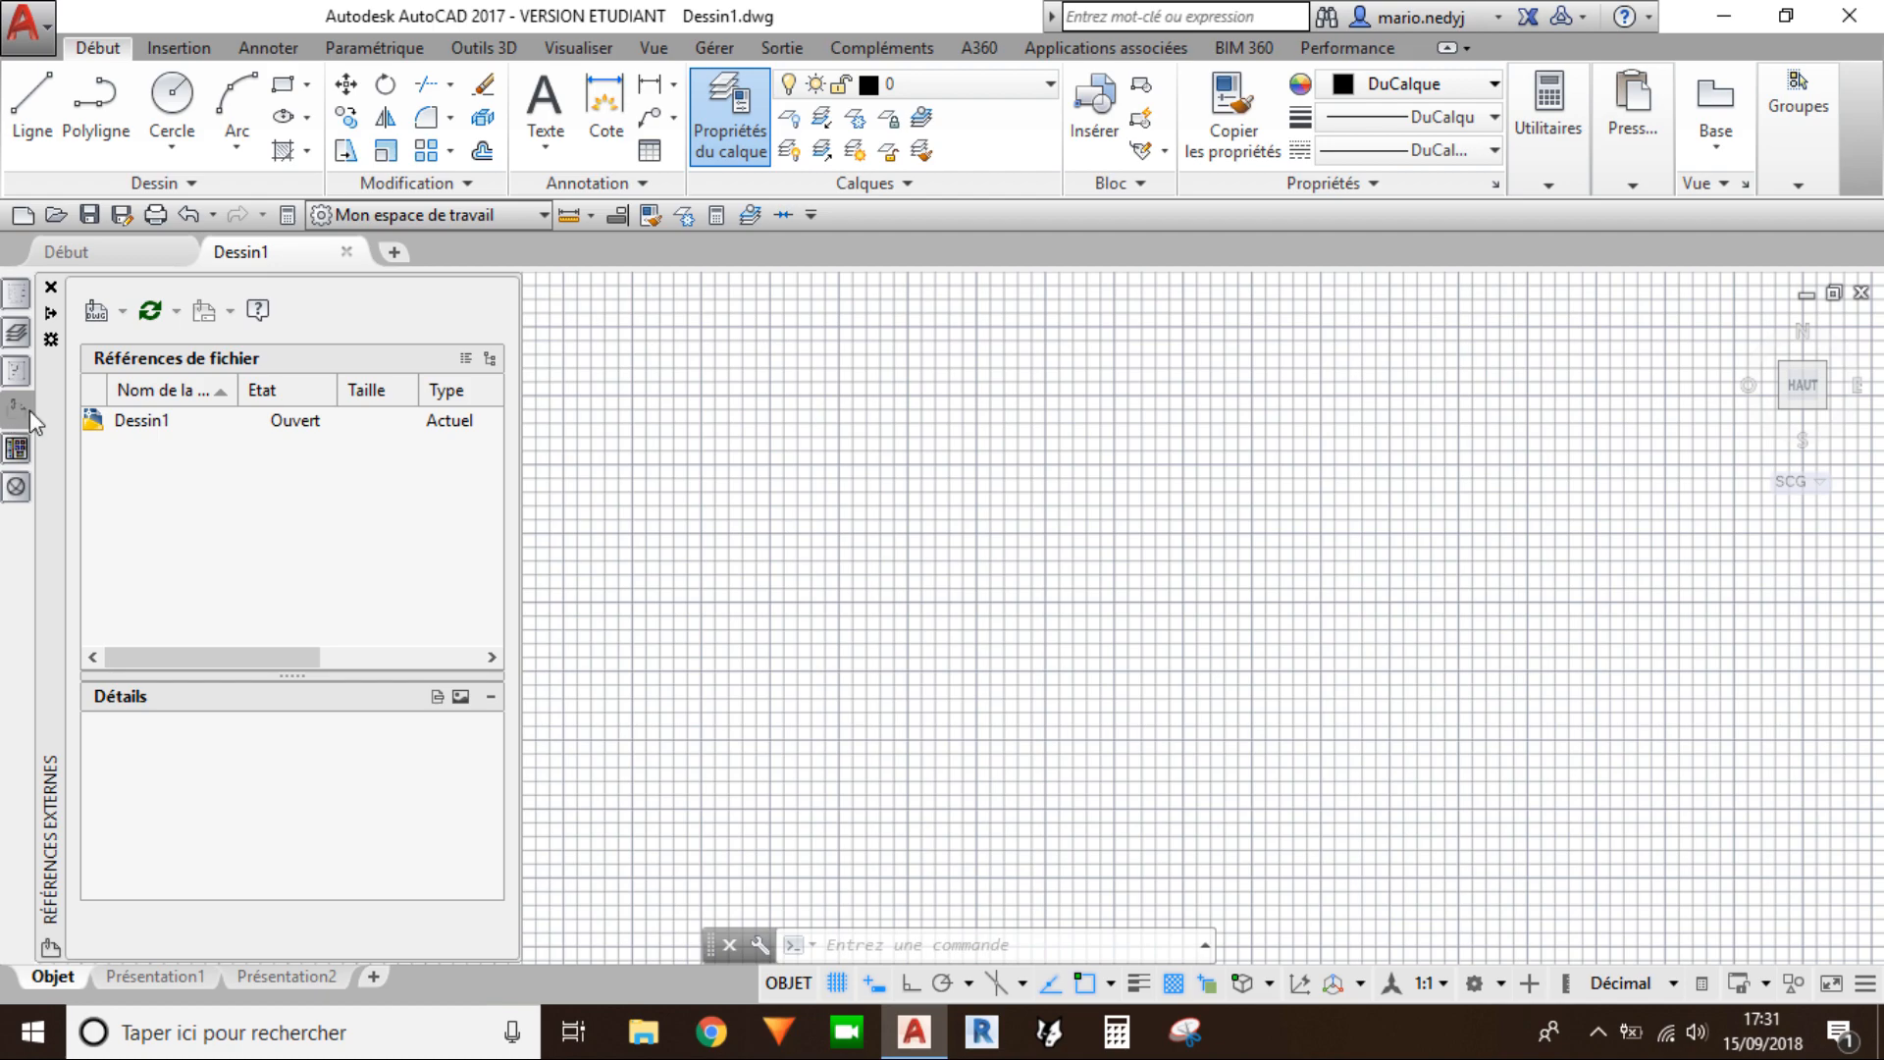
click(122, 312)
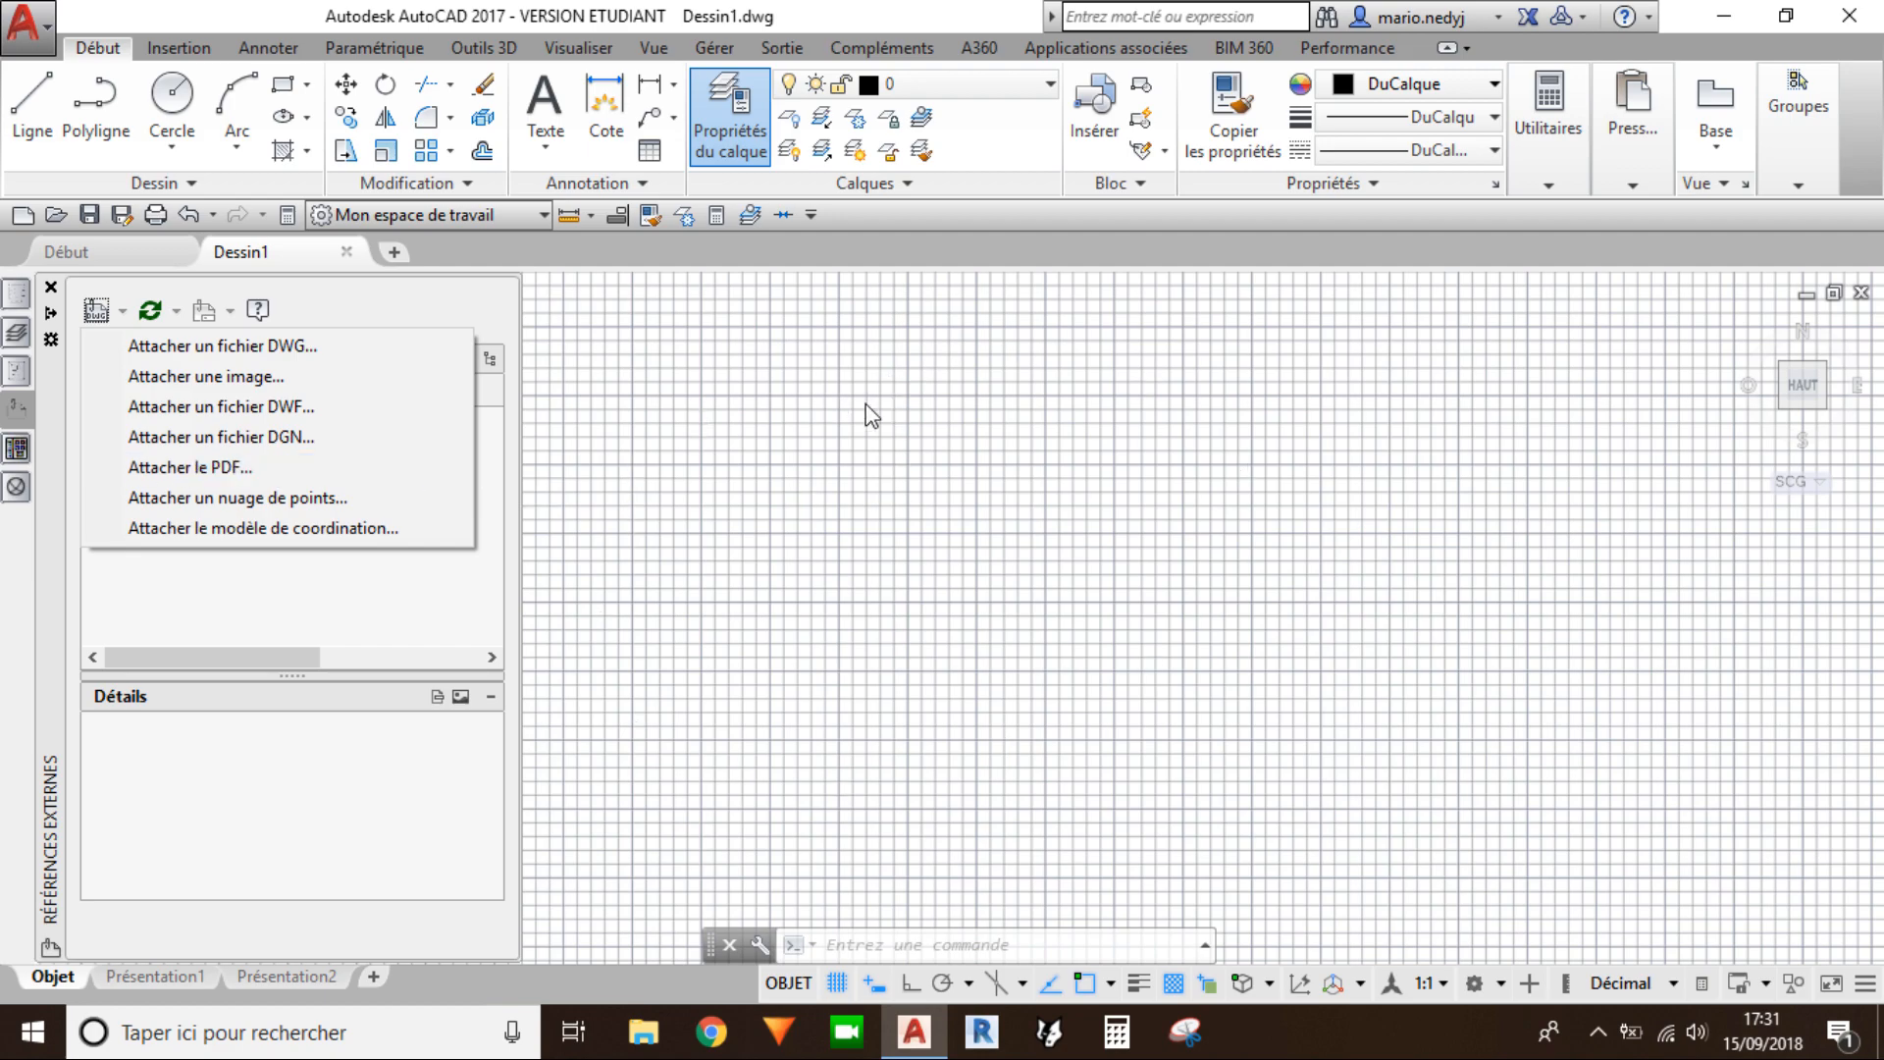
click(782, 592)
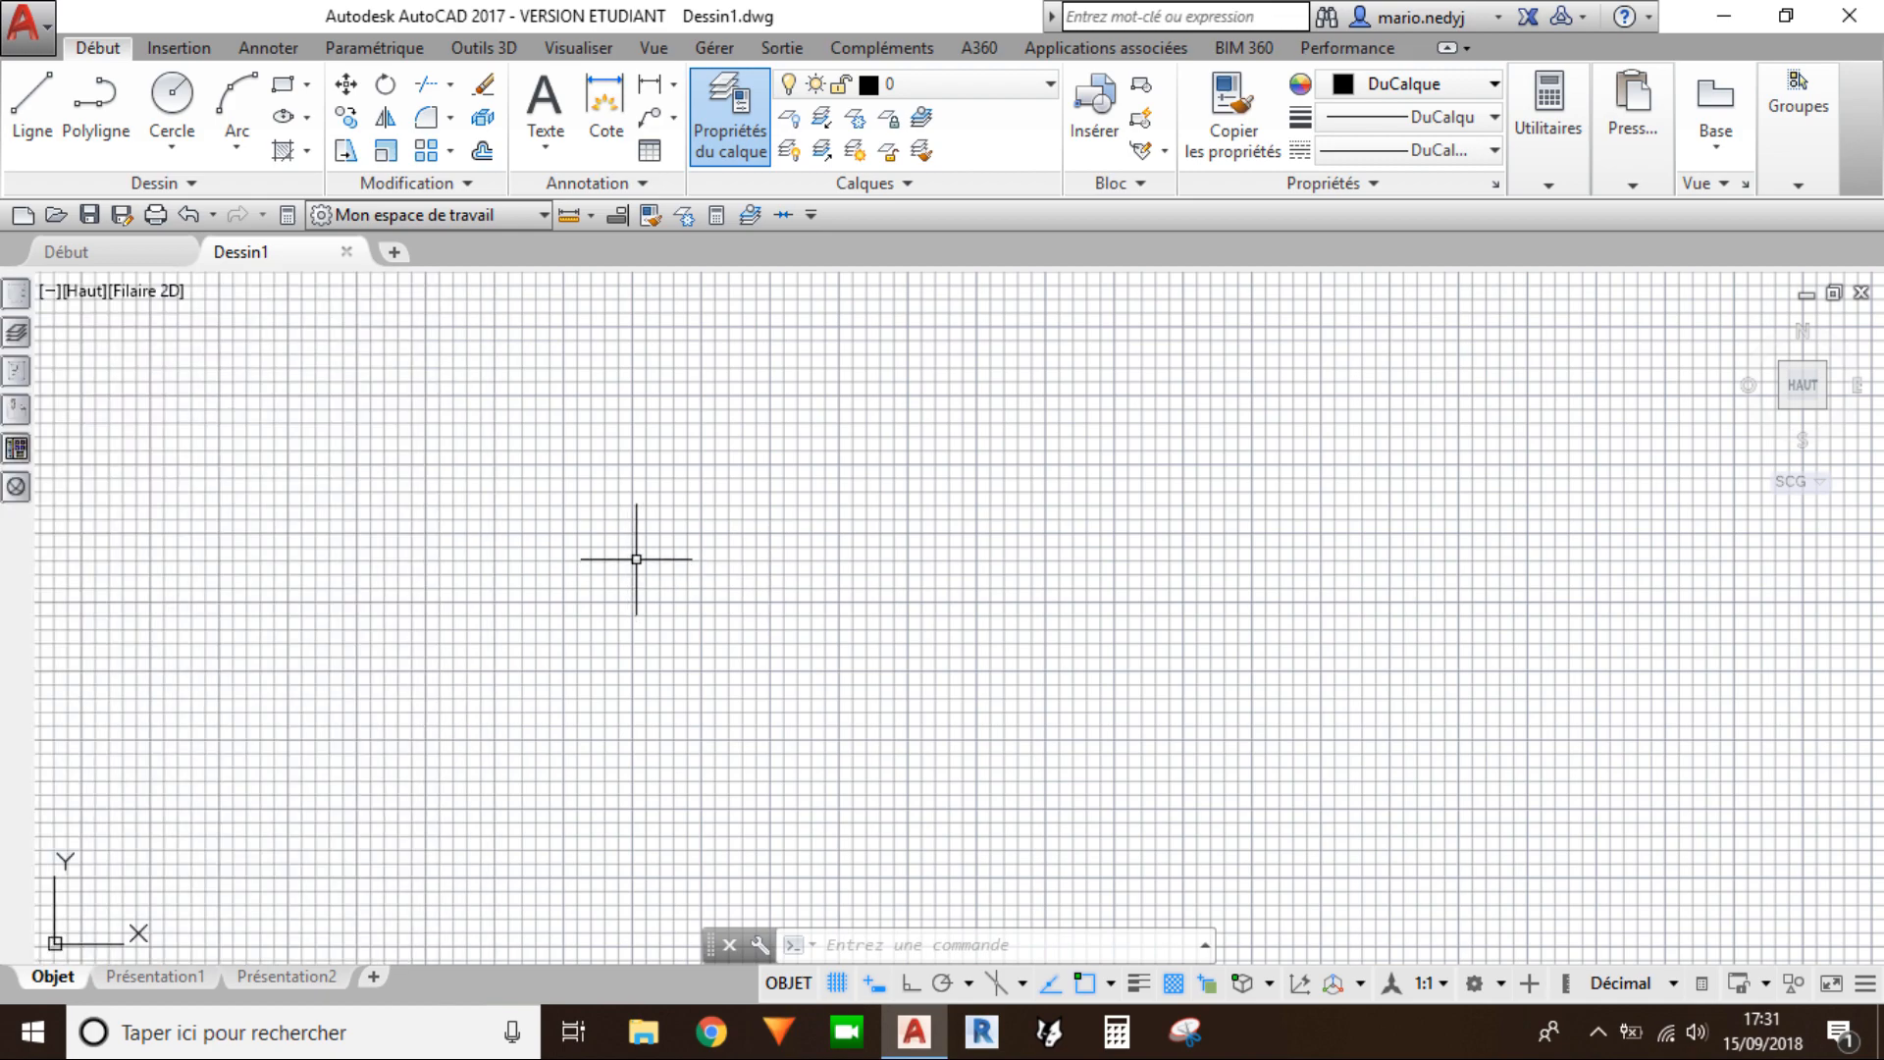
Step: Import Cadastre 1-1000.pdf from the desktop into the drawing, with solid fills (Remplissages de solides) excluded
click(190, 54)
click(976, 111)
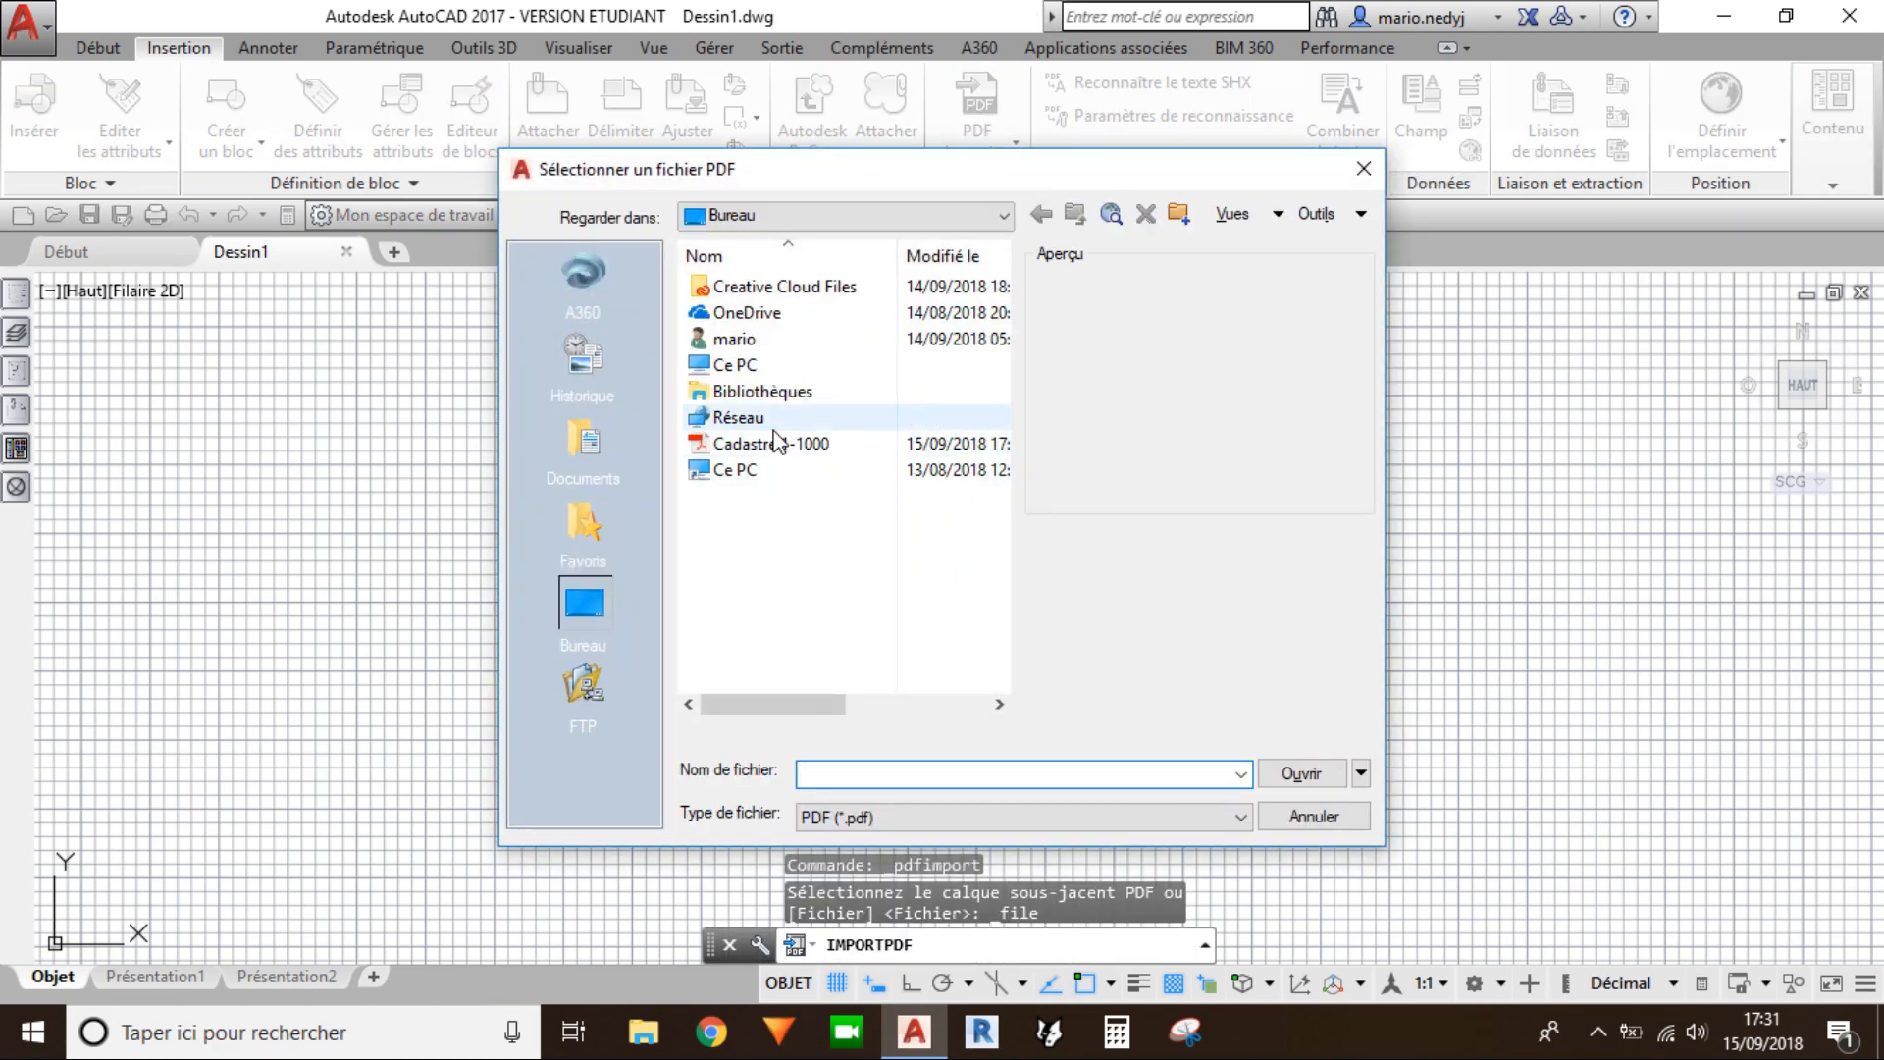
double_click(769, 443)
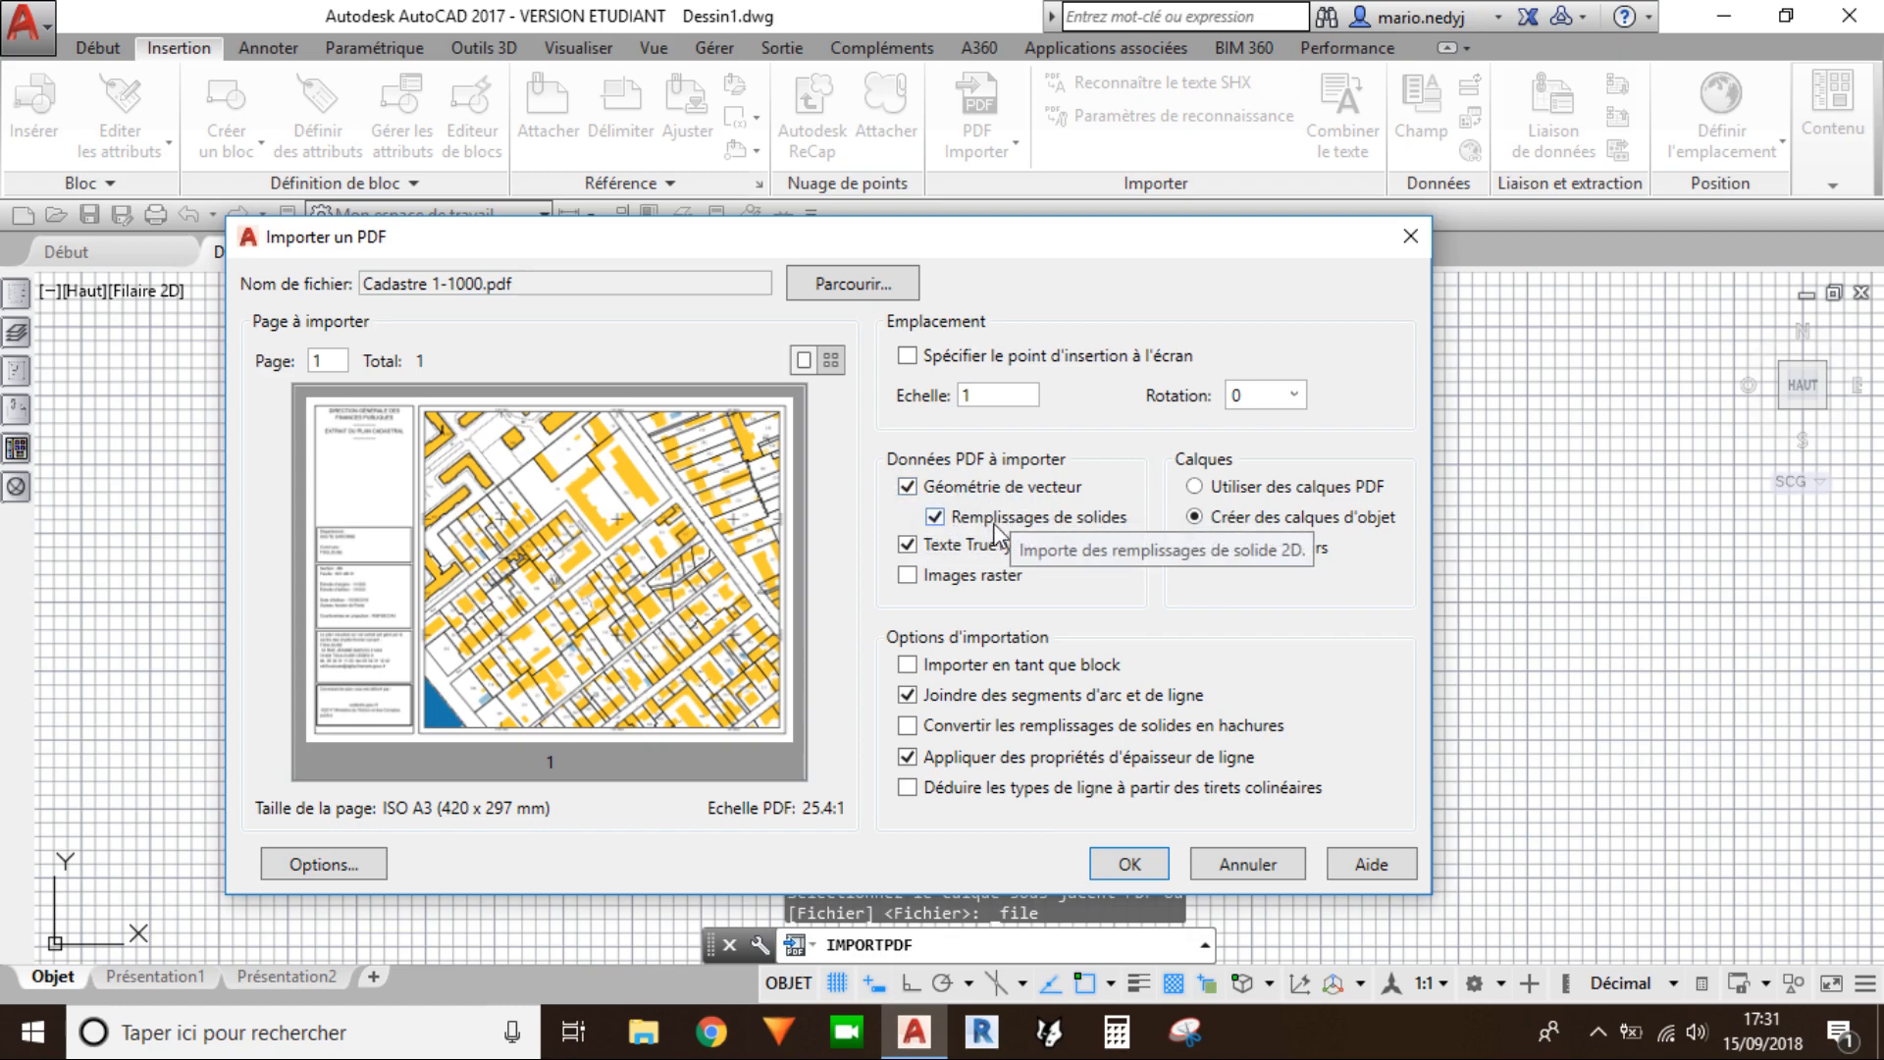
click(957, 526)
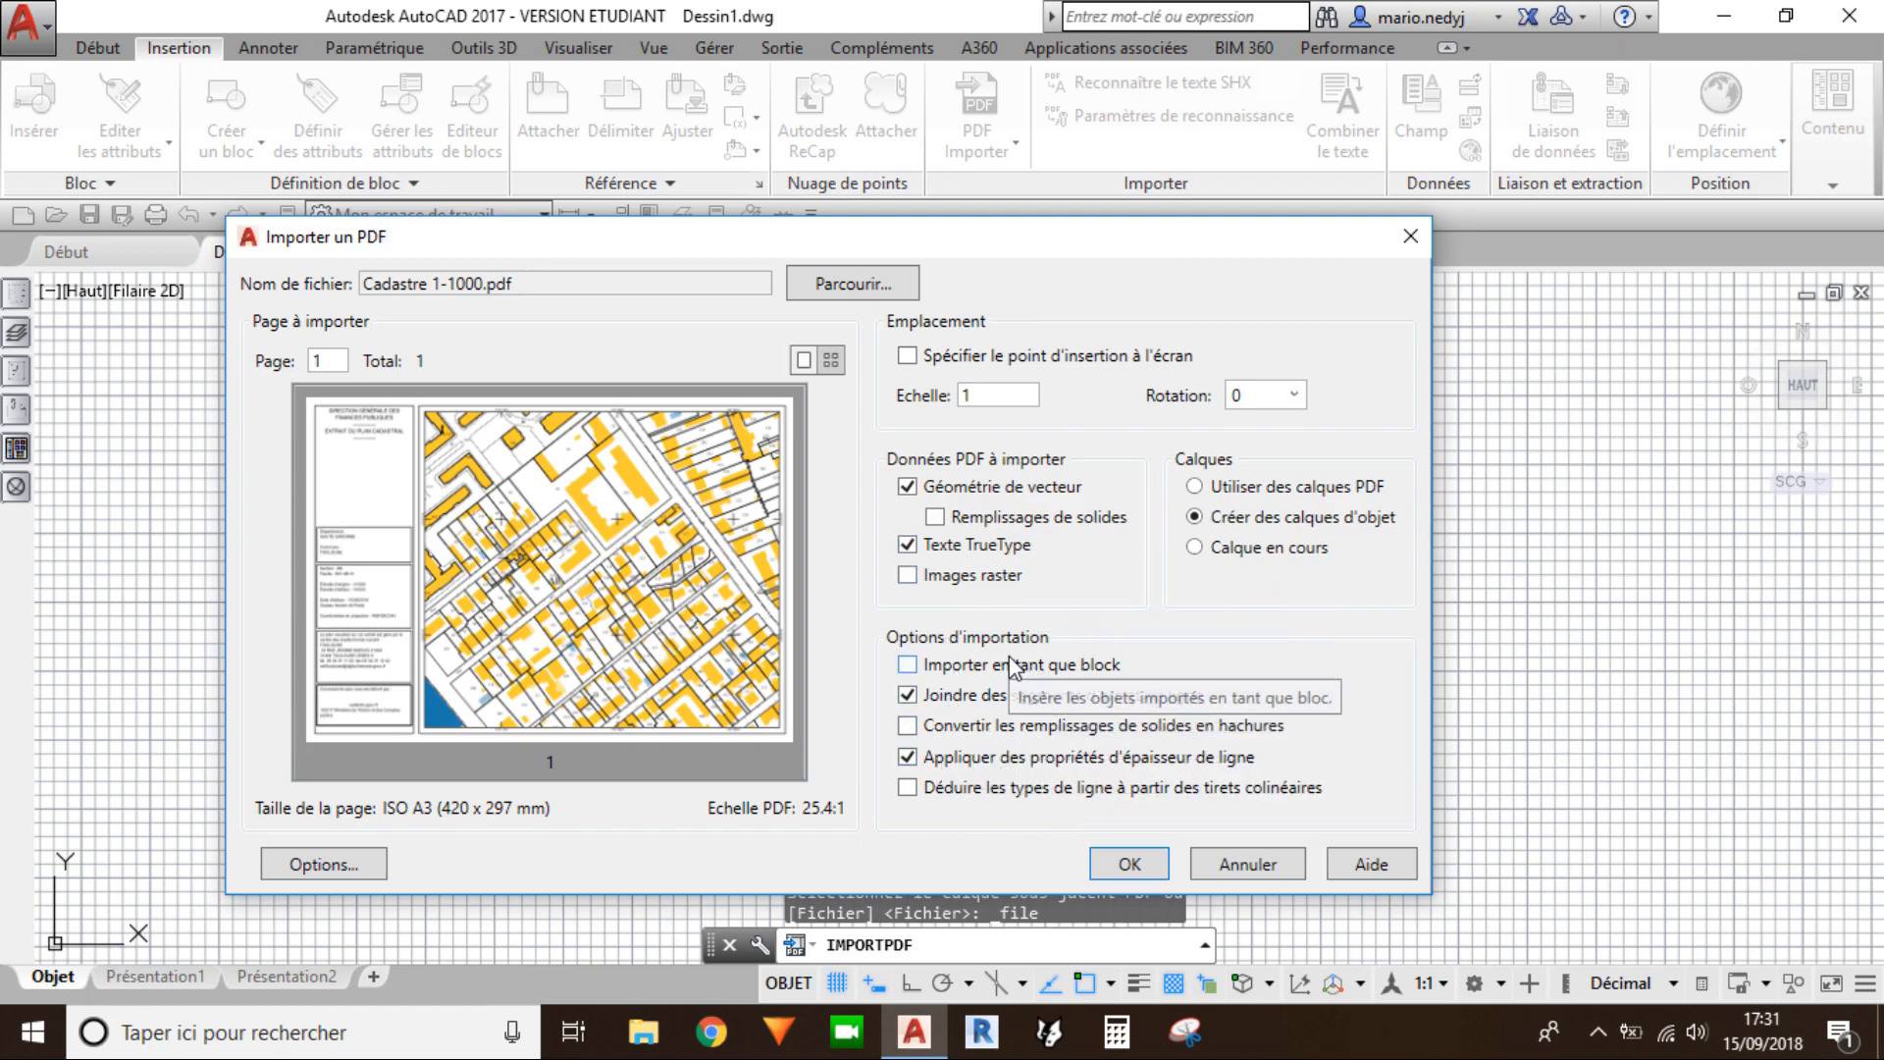
click(1127, 864)
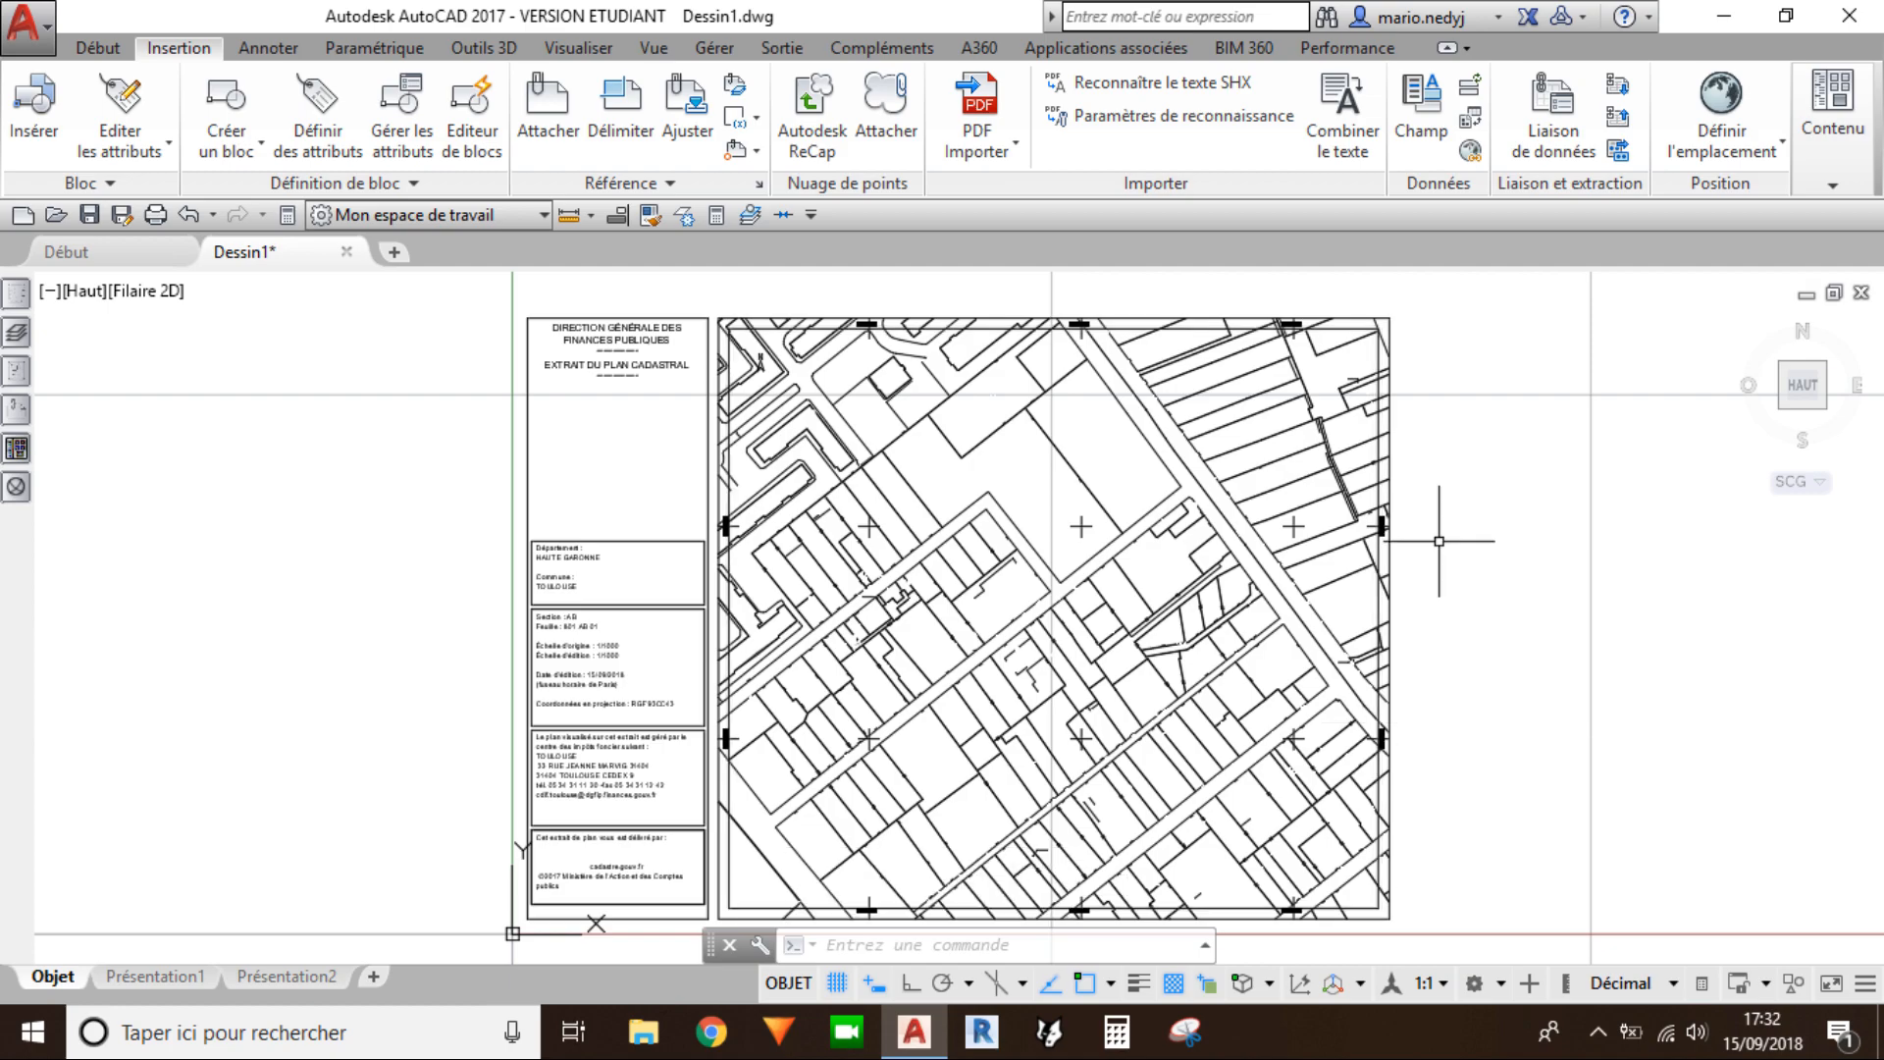
key(Escape)
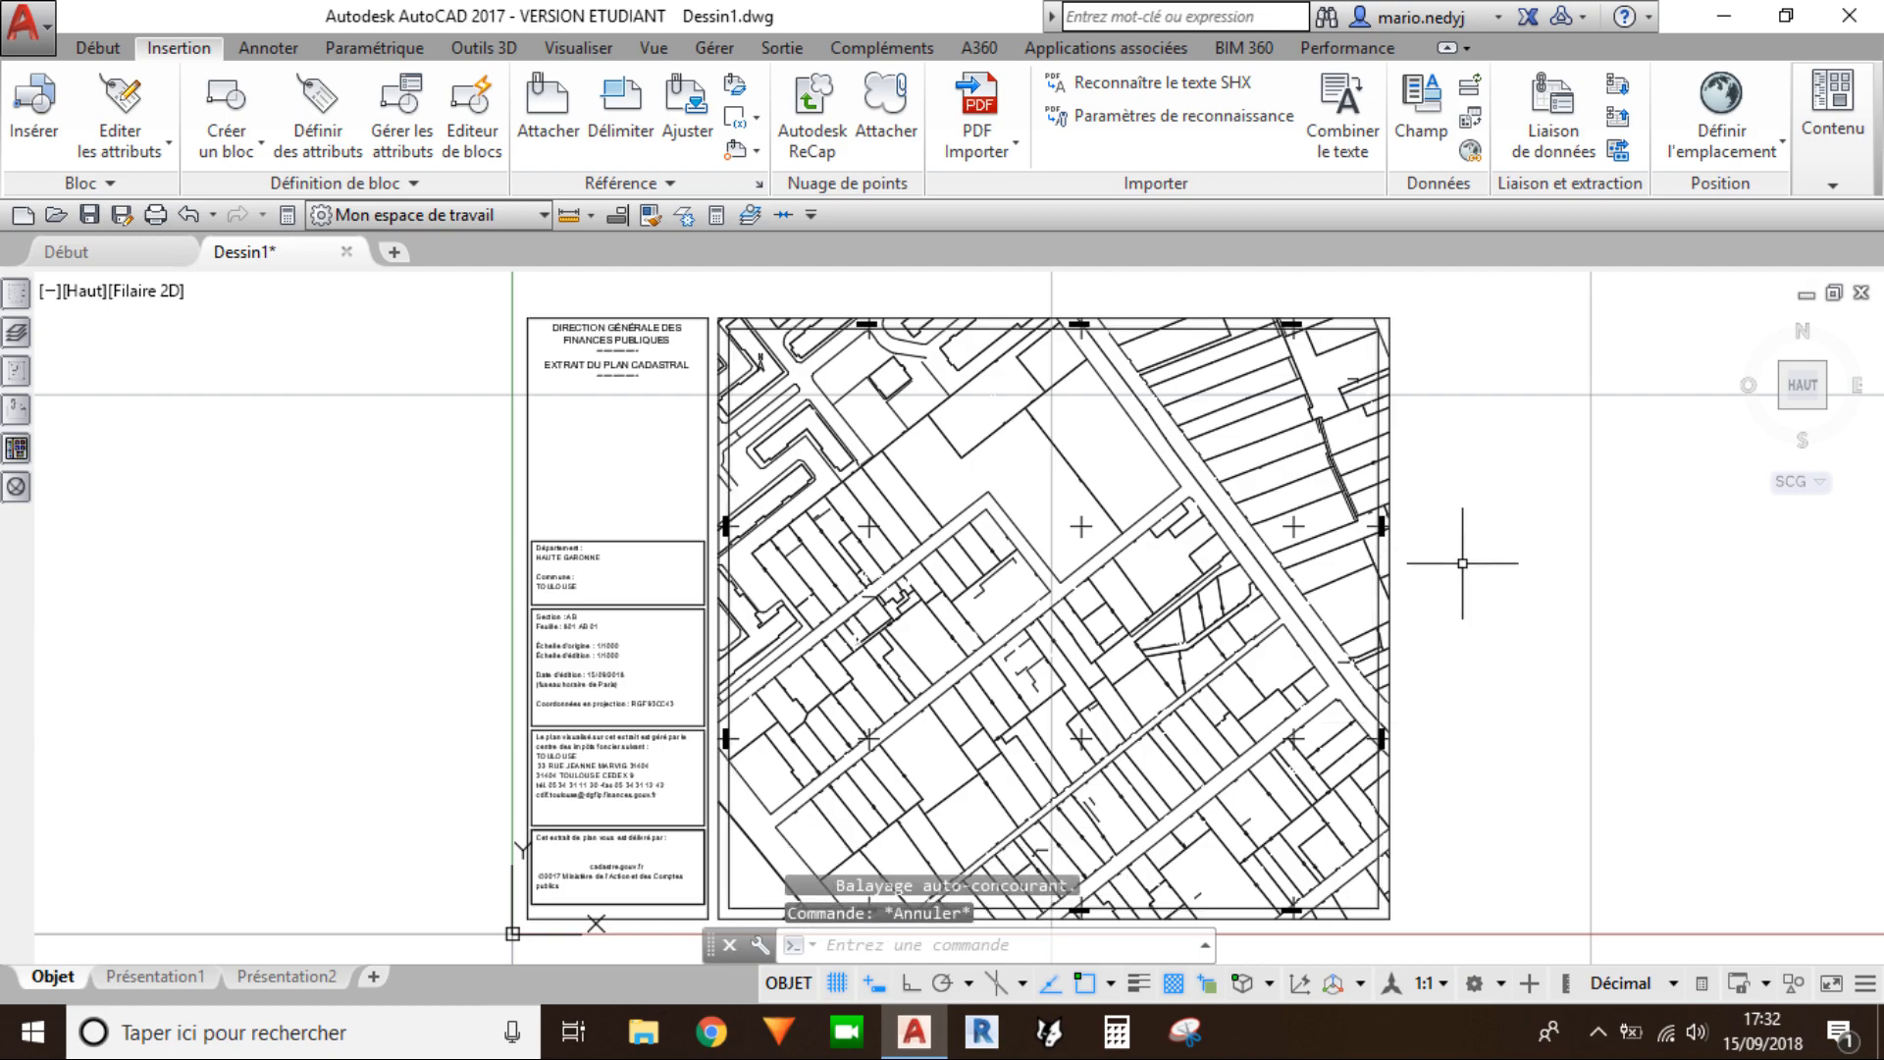
Step: Turn off the grid display in the drawing area around the imported plan
scroll(807, 675, down, 4)
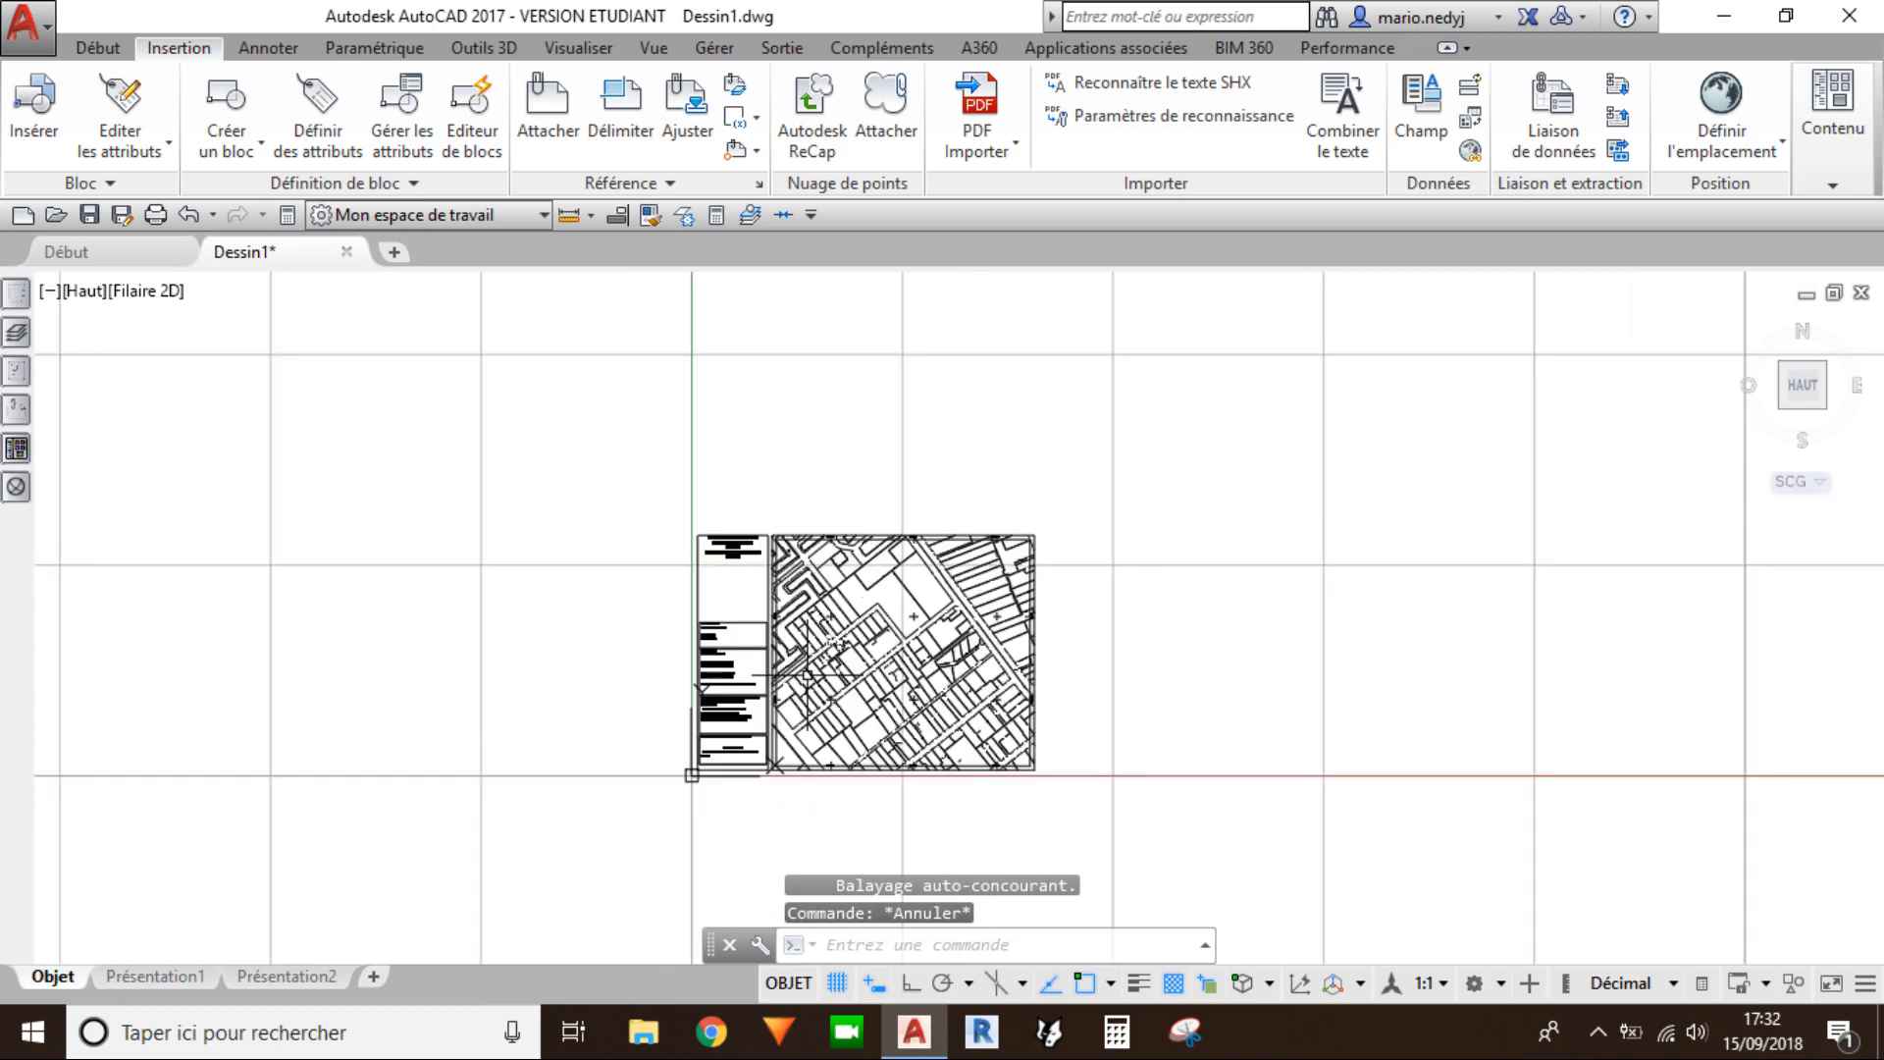
middle_drag(933, 665, 996, 588)
key(Escape)
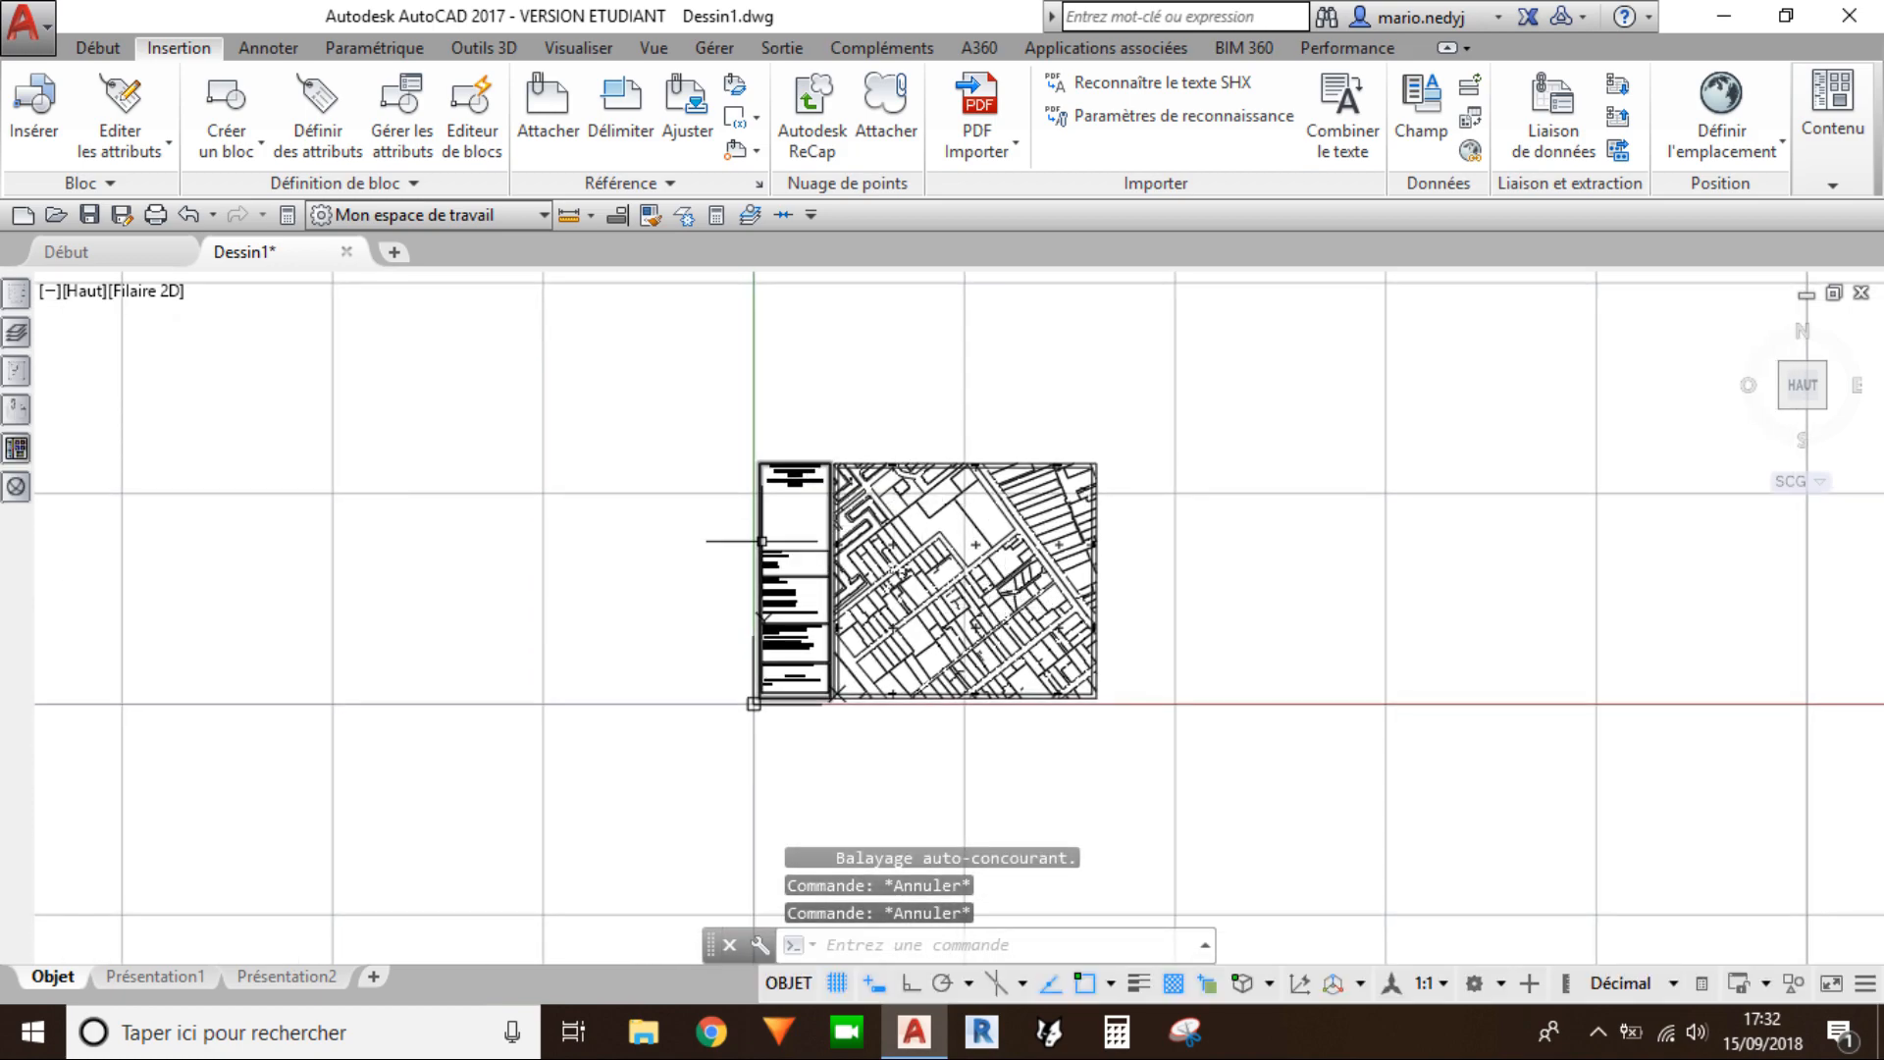
key(F7)
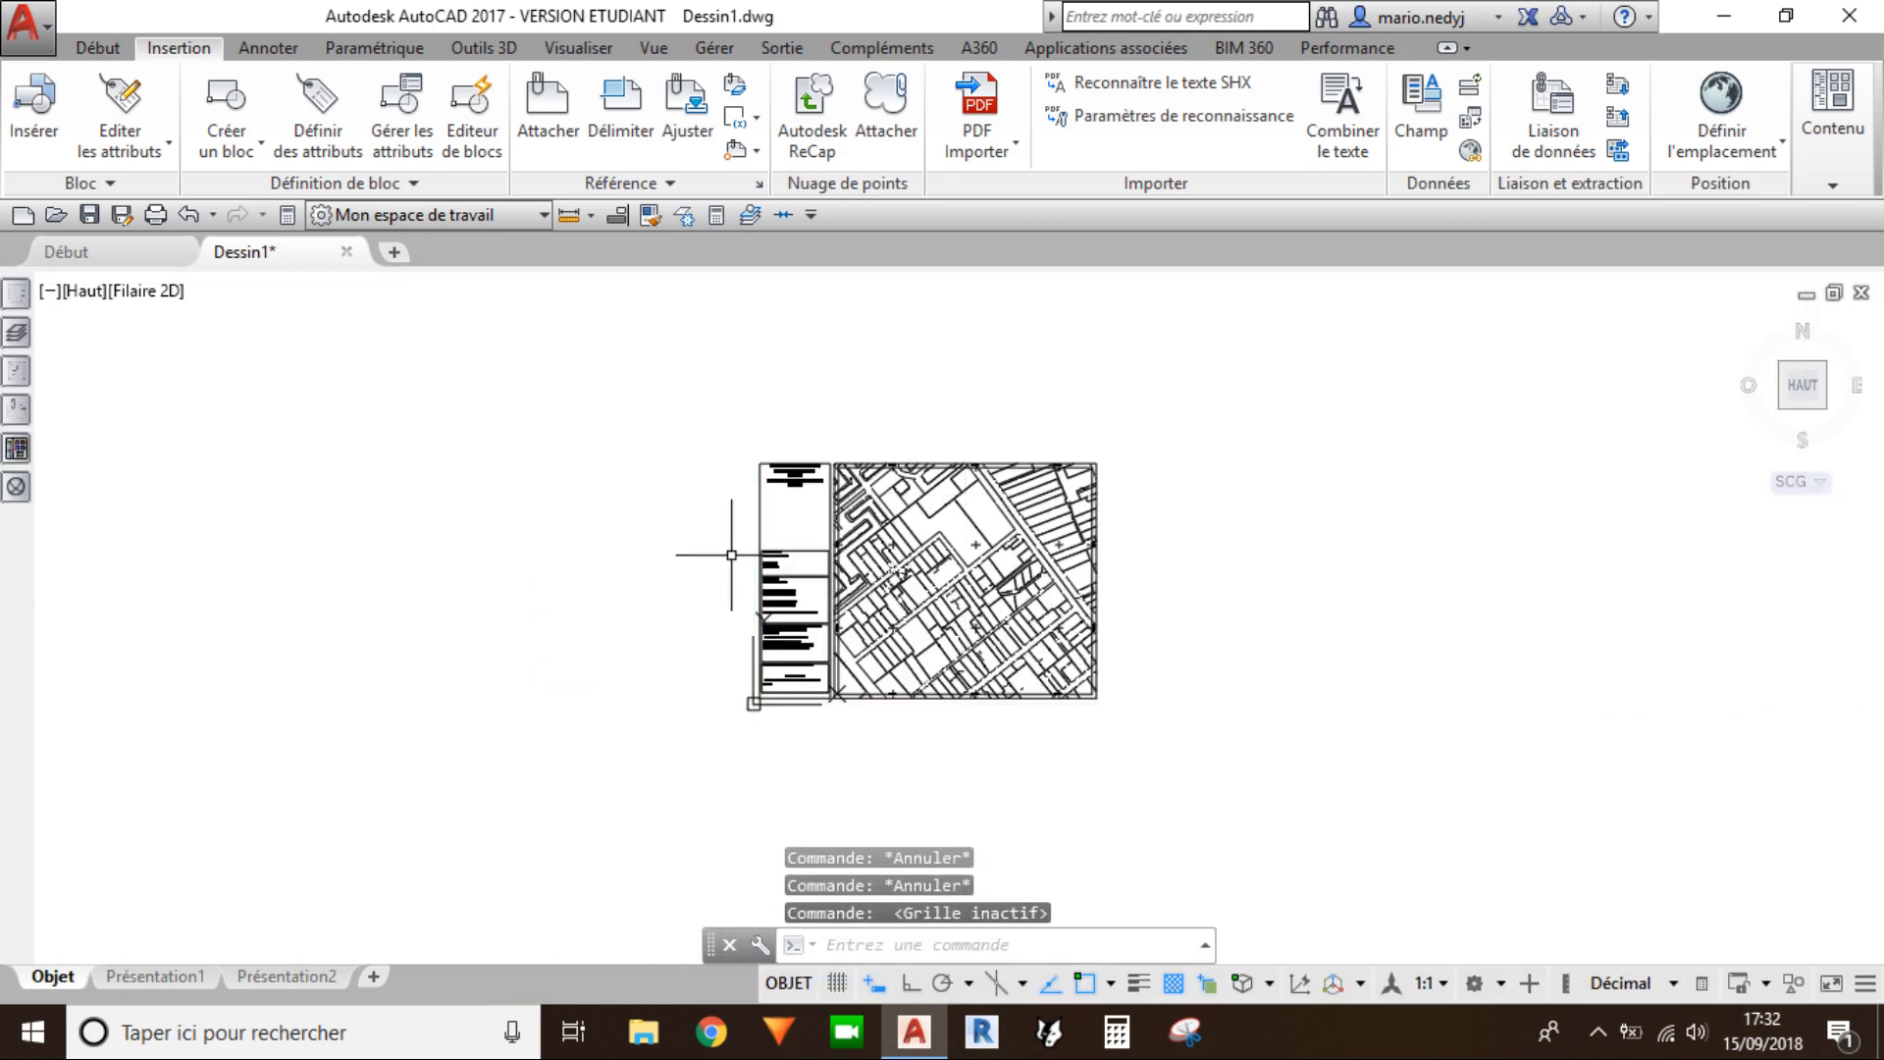
Step: Delete the imported title block with its text and frames beside the cadastral map
scroll(823, 656, up, 4)
mouse_move(911, 561)
middle_down()
mouse_move(913, 664)
mouse_move(936, 692)
middle_up()
scroll(1228, 680, down, 3)
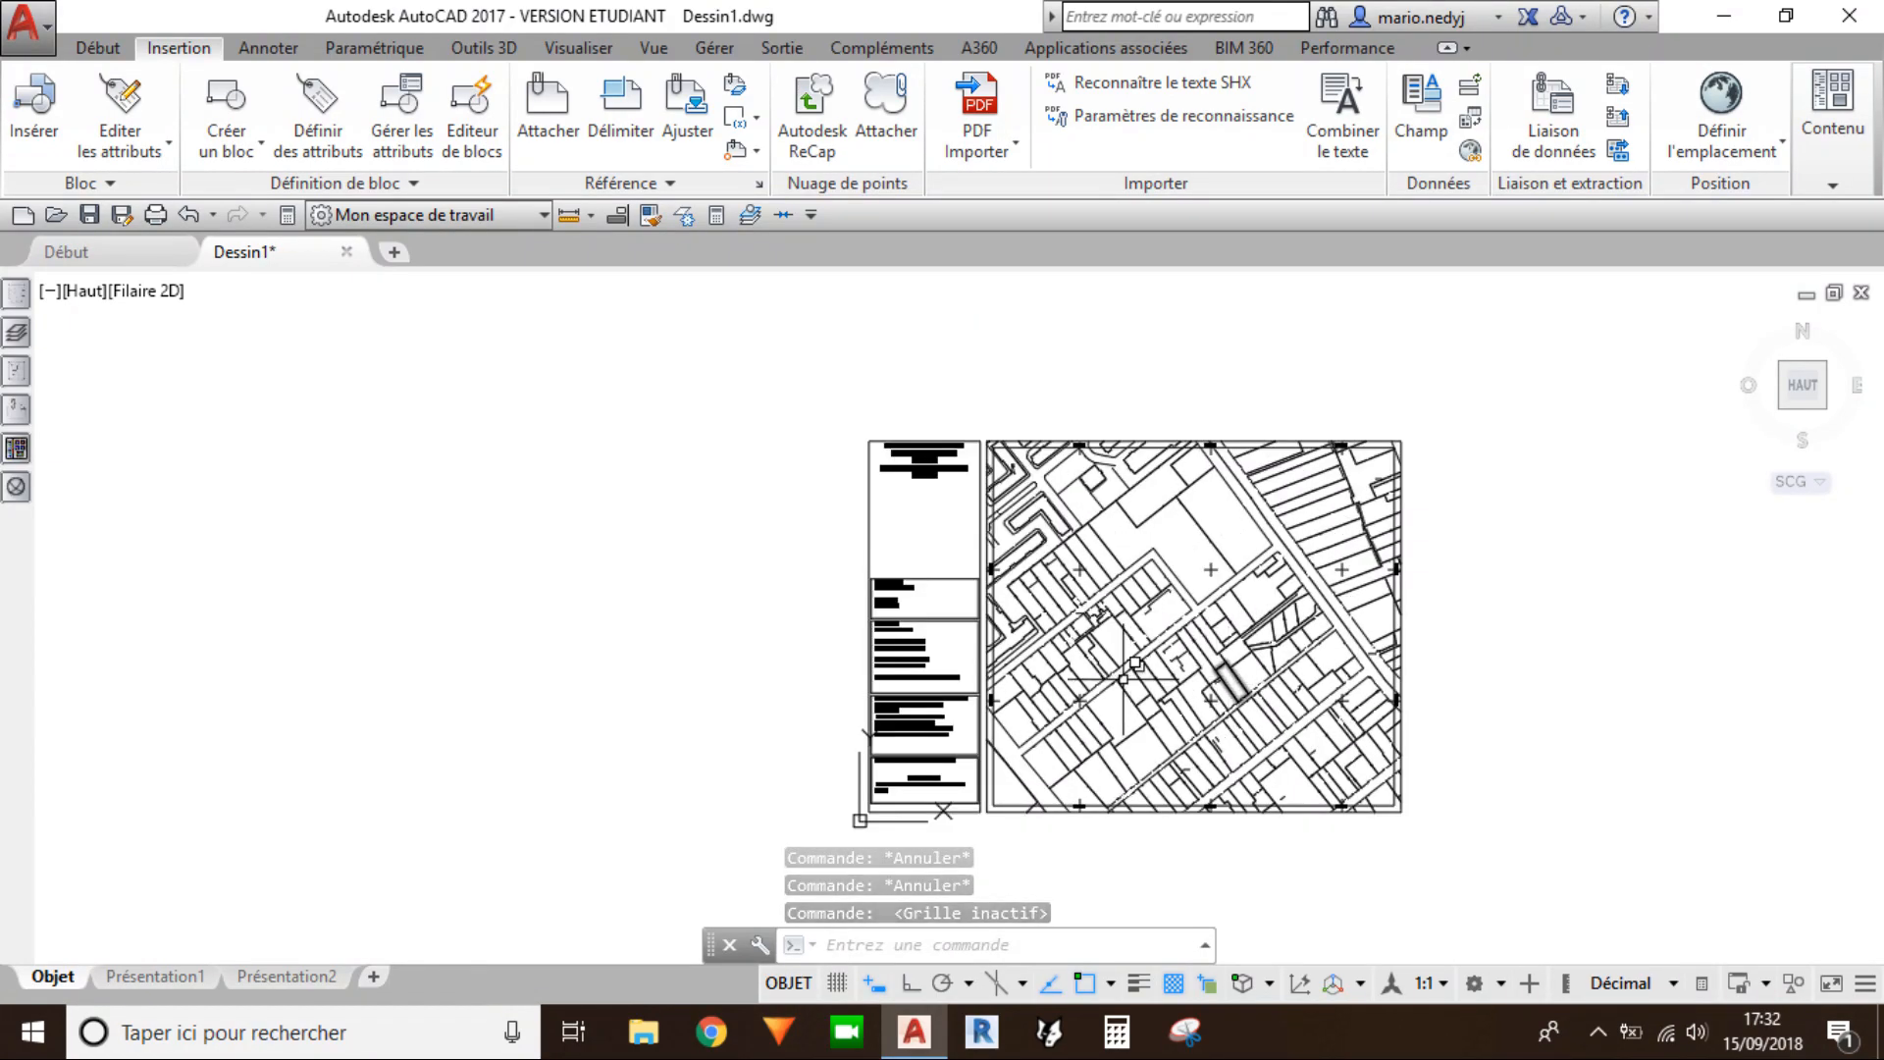
scroll(1259, 593, up, 2)
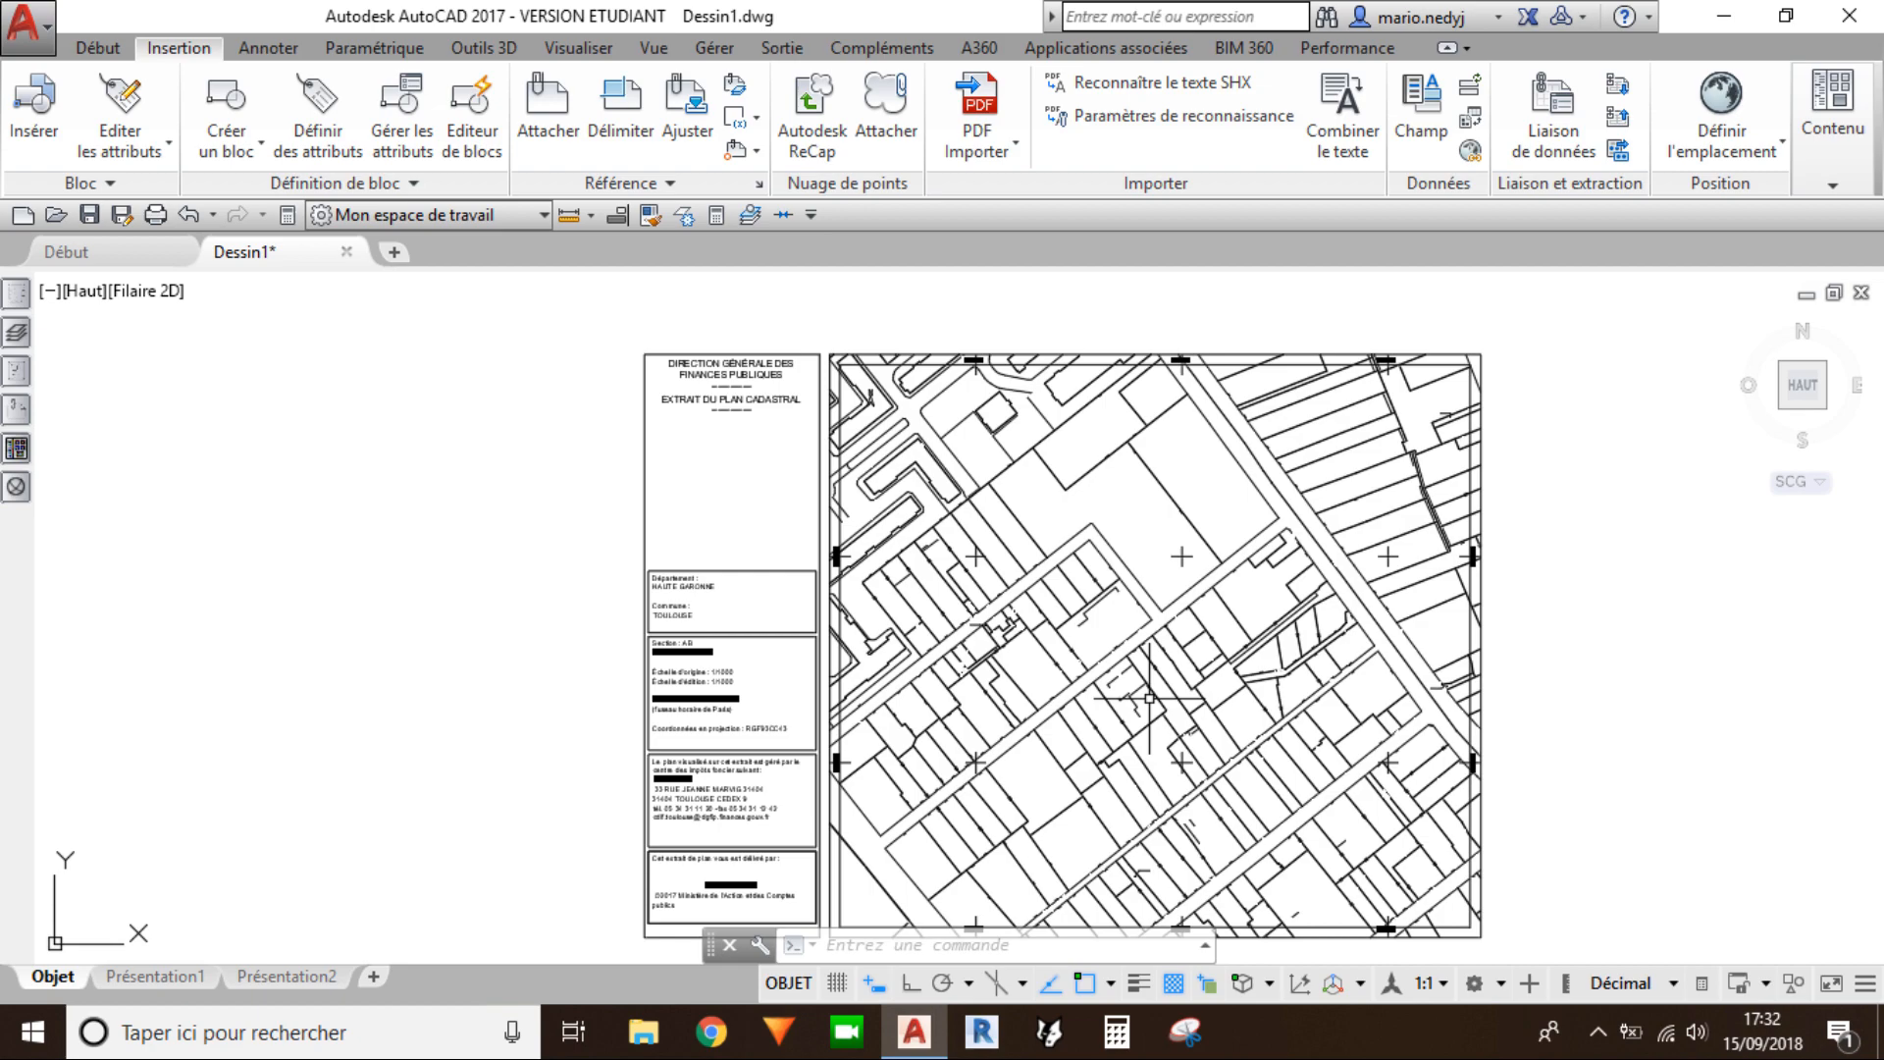
middle_drag(1149, 698, 1146, 556)
scroll(1056, 597, down, 2)
middle_drag(1130, 486, 1288, 550)
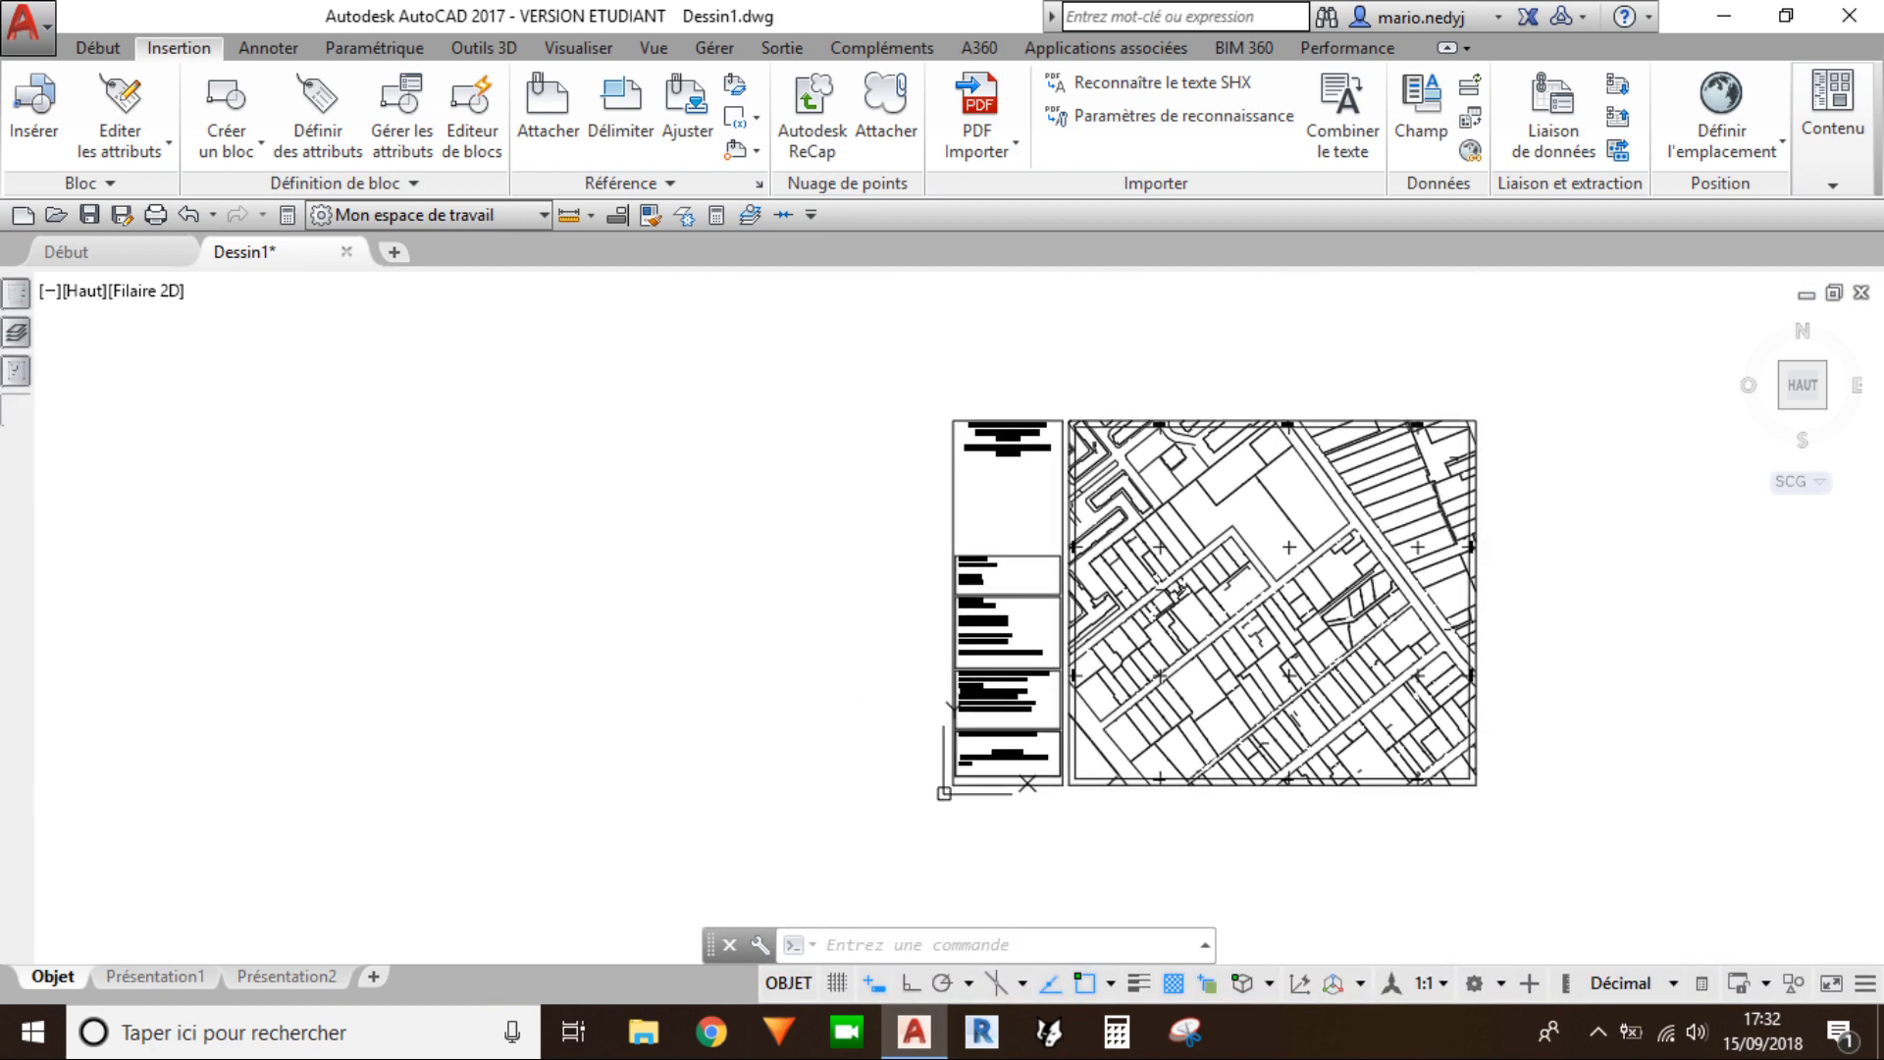
click(1056, 817)
click(871, 347)
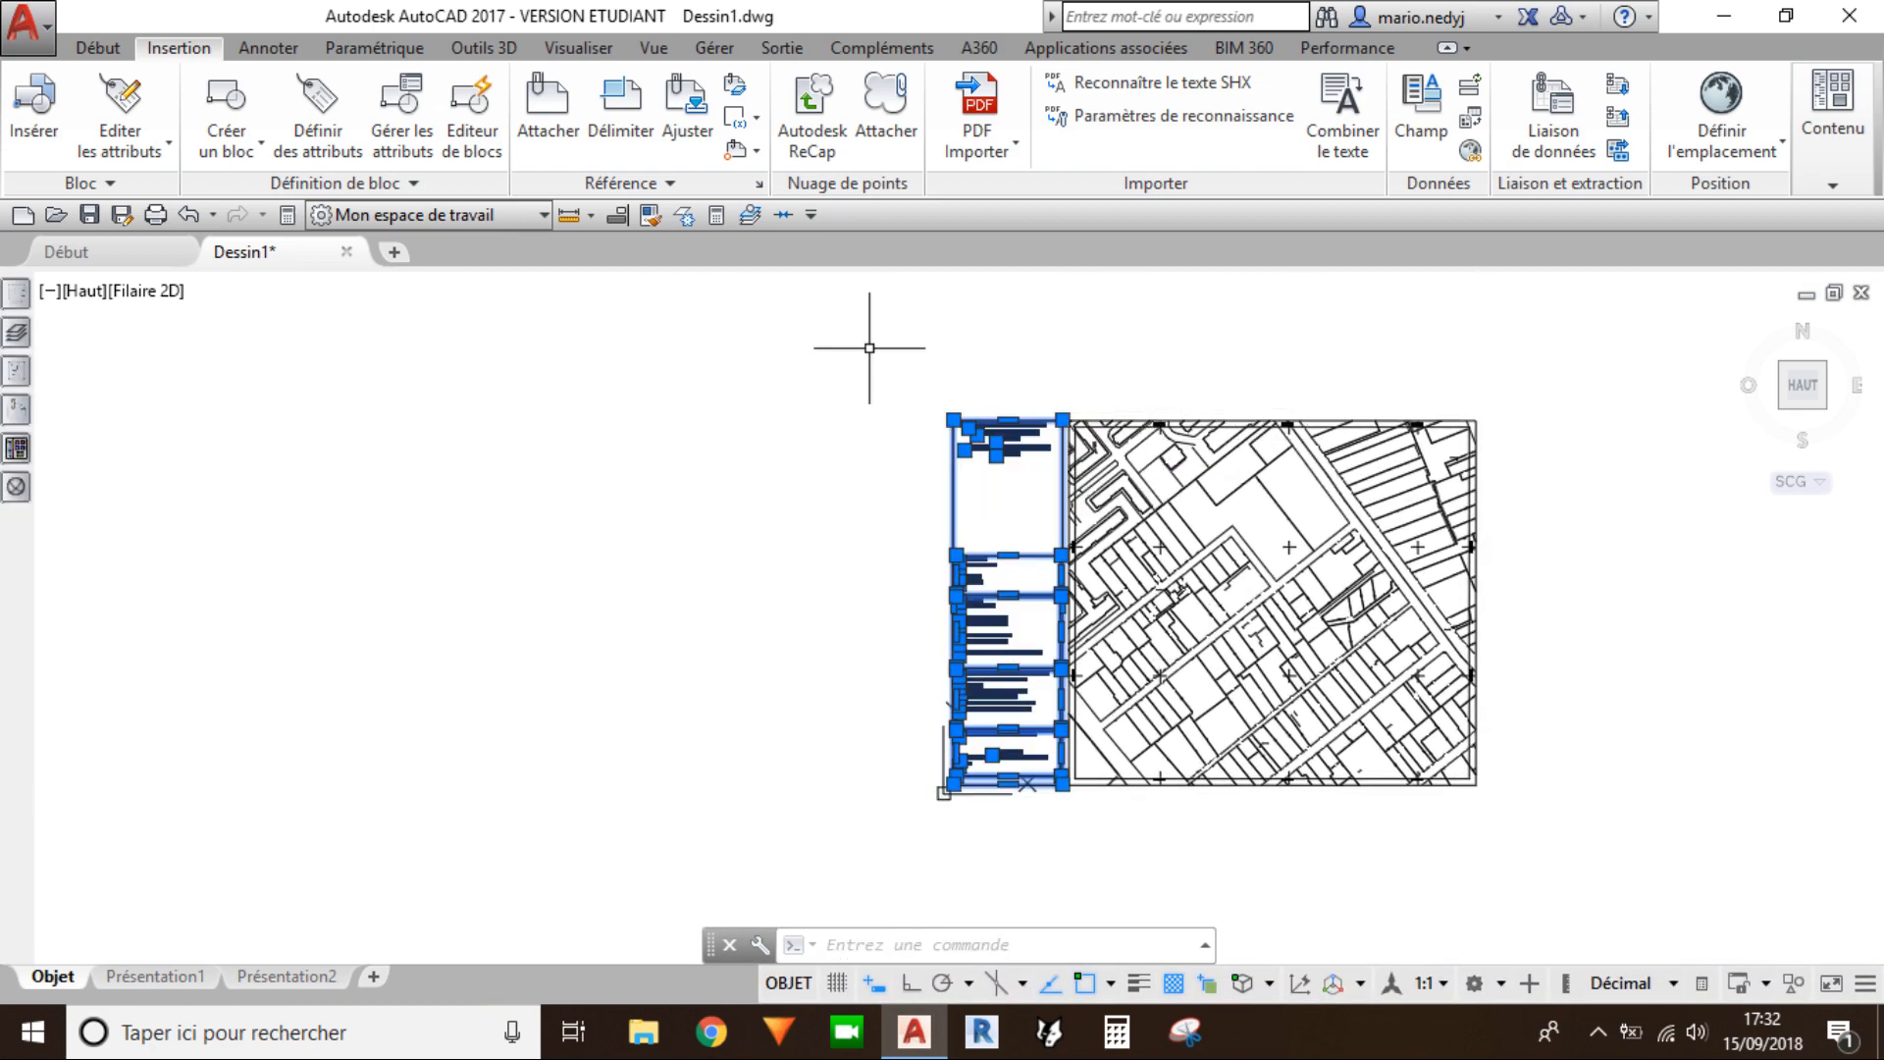
key(Delete)
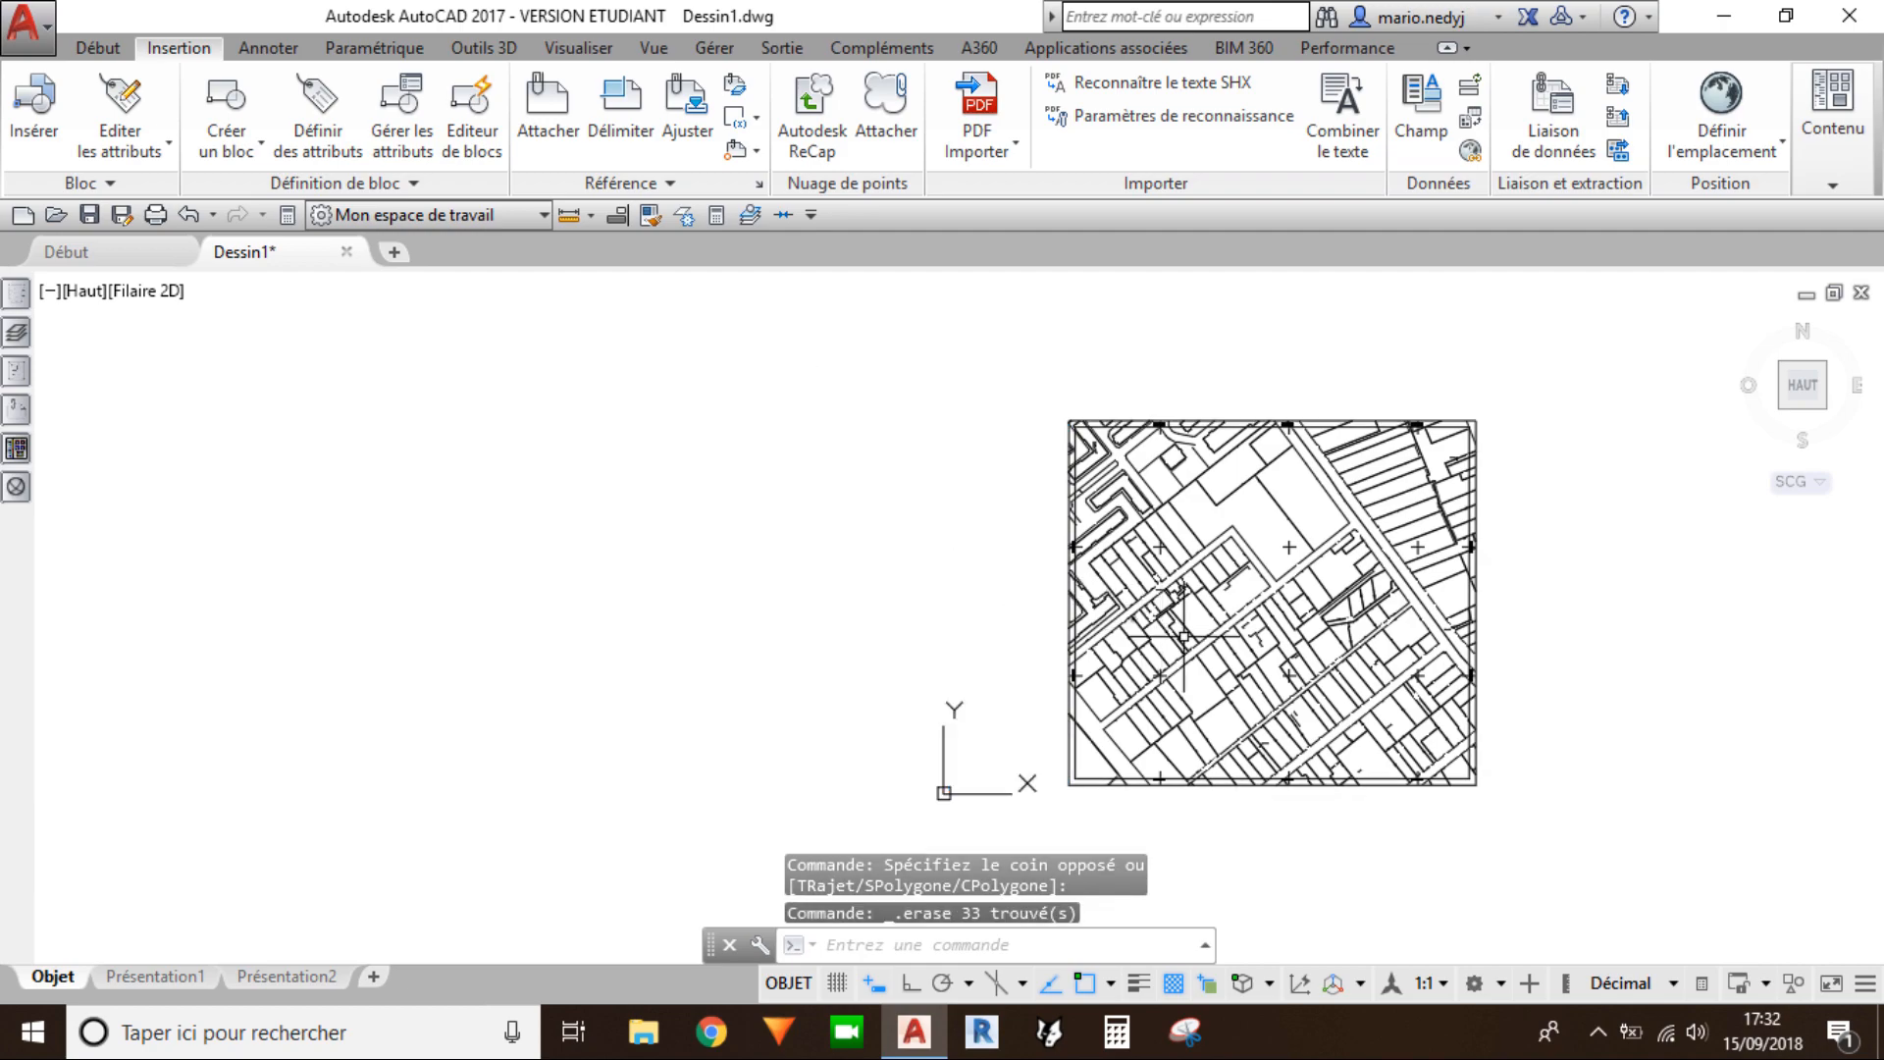
Step: Examine the coordinate labels and tick marks along the lower border of the cadastral map, focusing on the 1571700 mark
scroll(1234, 670, up, 4)
middle_drag(1342, 710, 1046, 494)
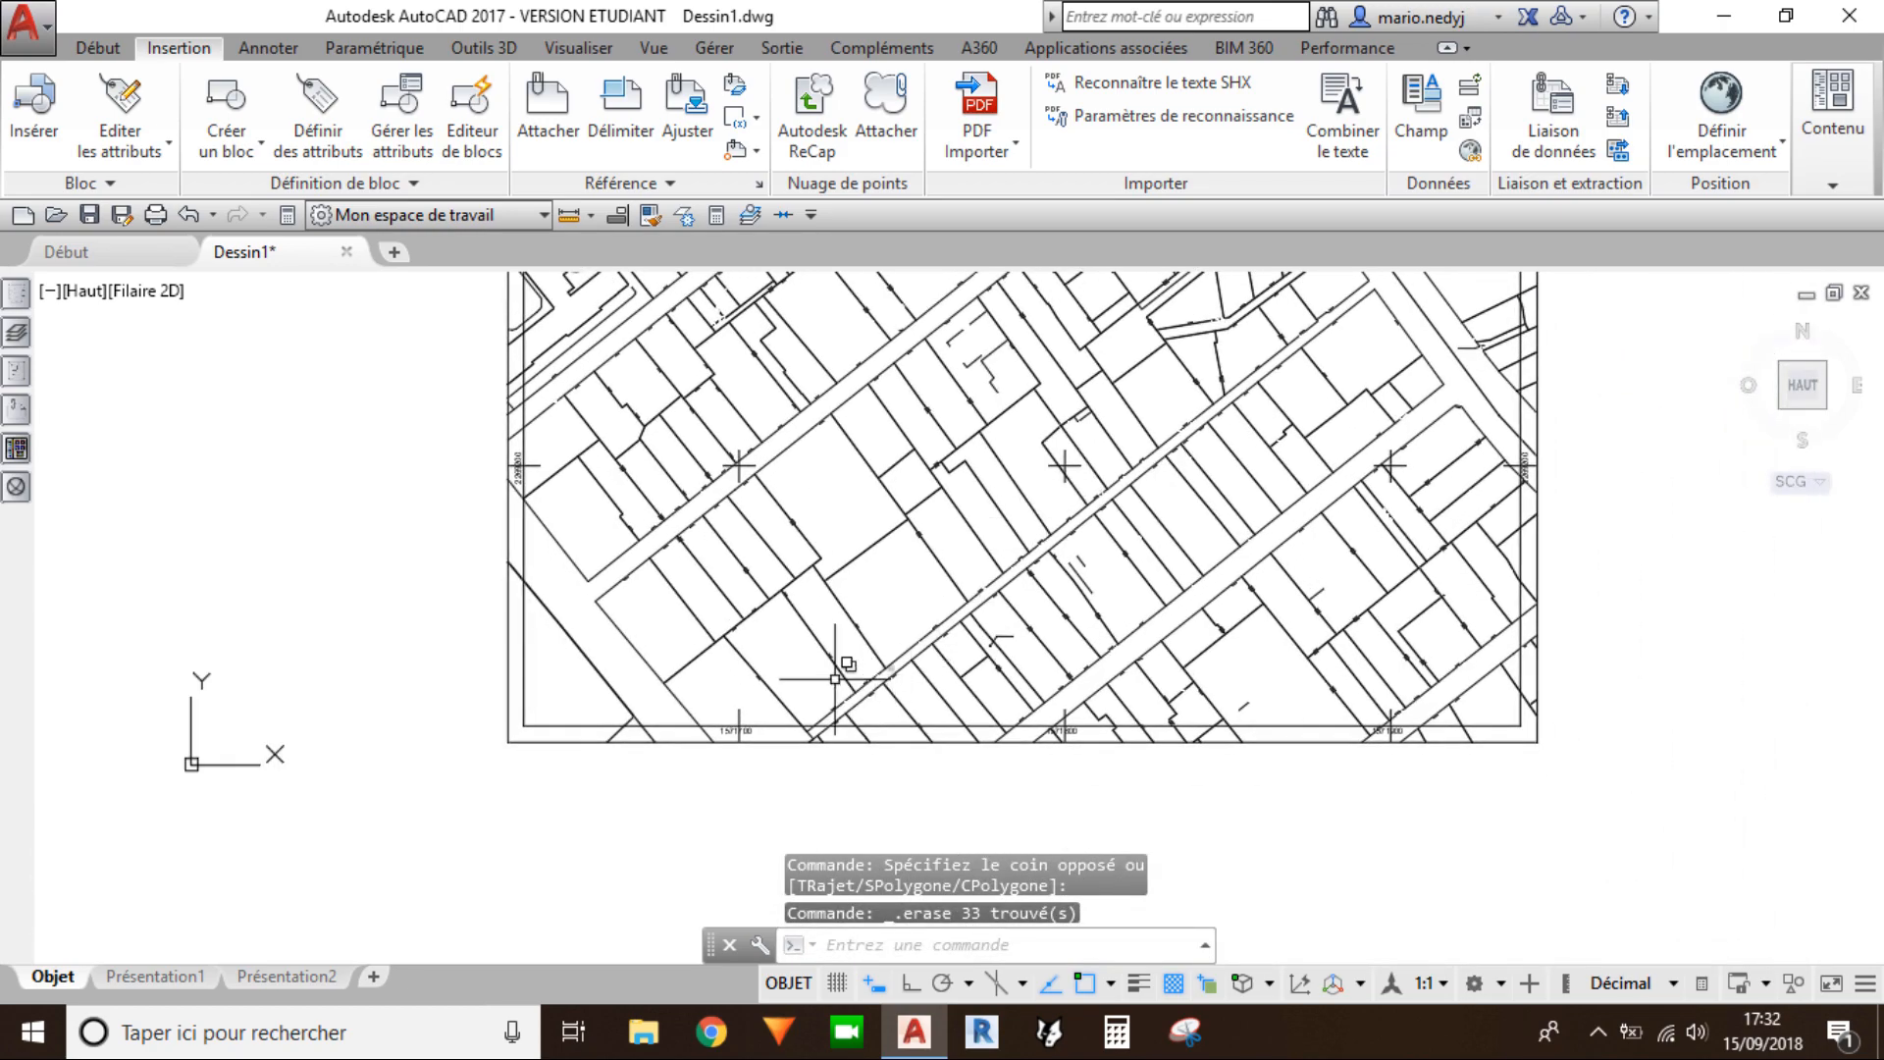
scroll(755, 706, up, 4)
scroll(855, 674, down, 2)
scroll(855, 674, down, 2)
middle_drag(885, 593, 876, 675)
scroll(874, 676, down, 2)
scroll(827, 724, up, 2)
scroll(828, 724, up, 5)
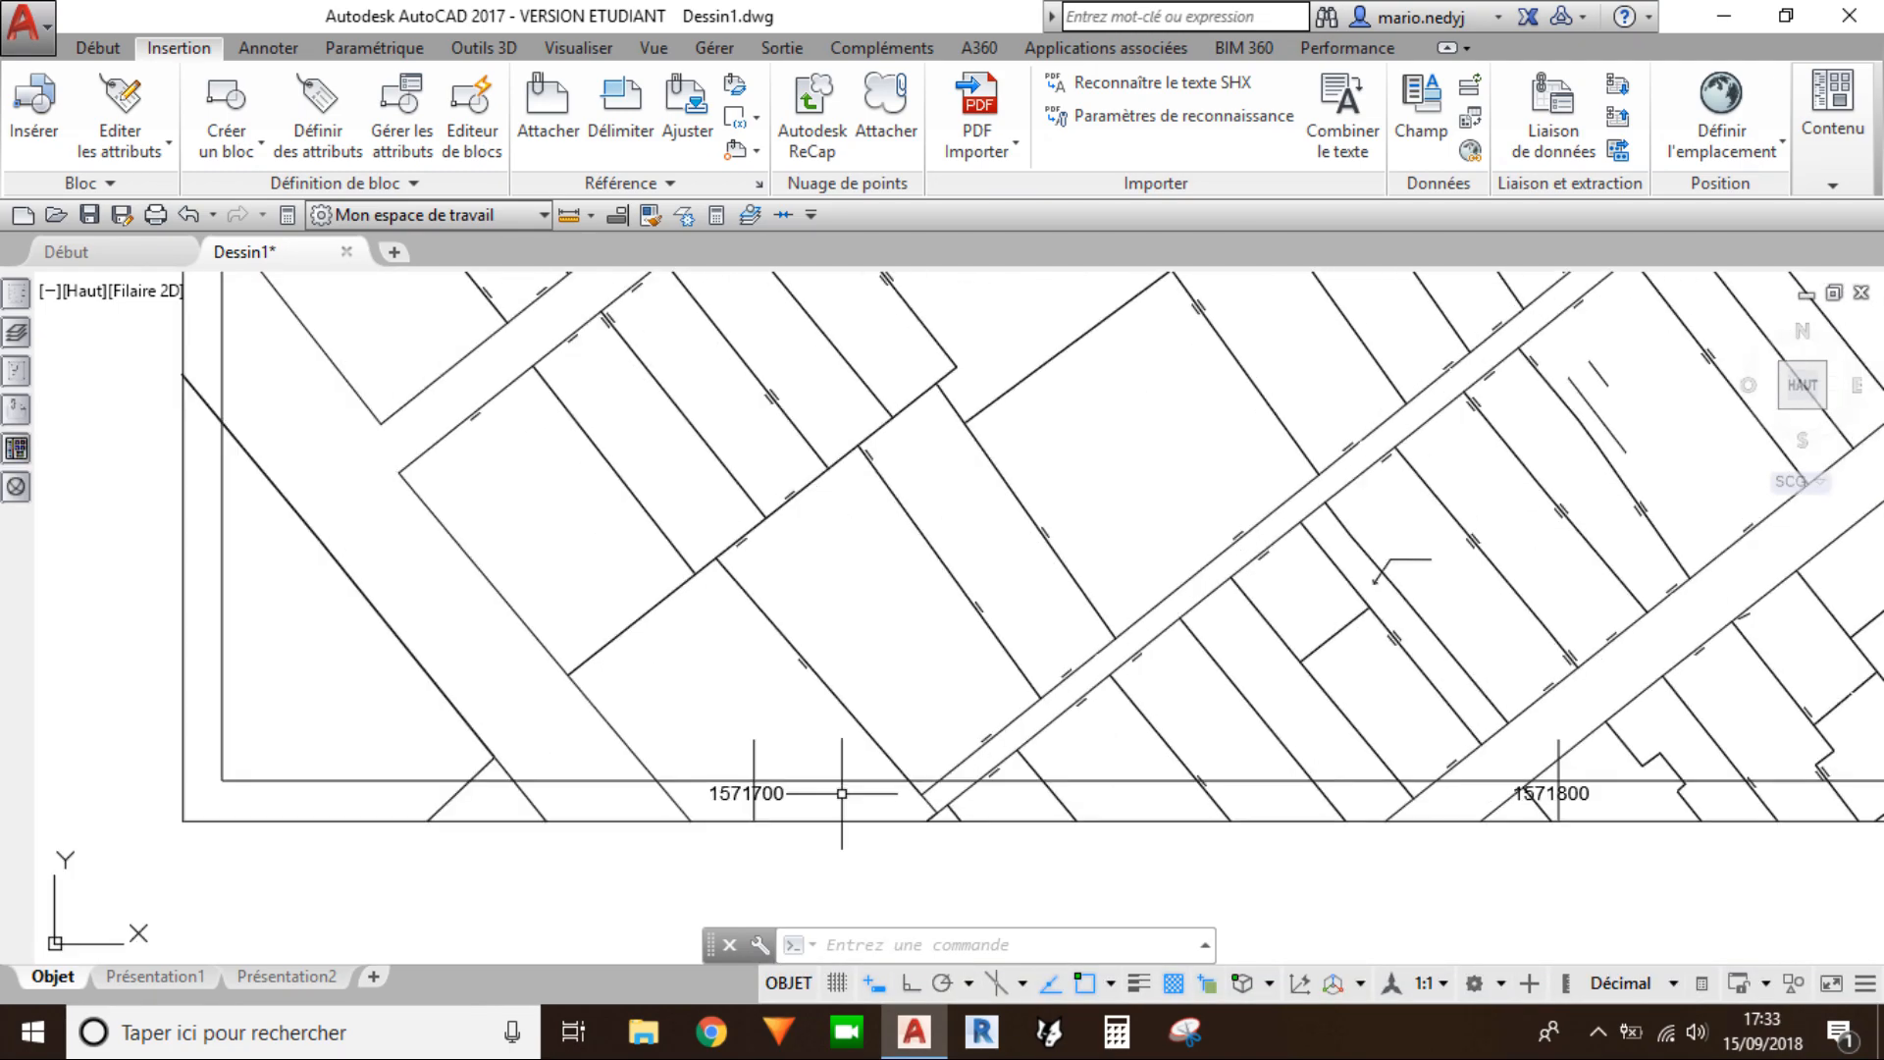
mouse_move(703, 789)
middle_down()
mouse_move(762, 692)
mouse_move(677, 677)
middle_up()
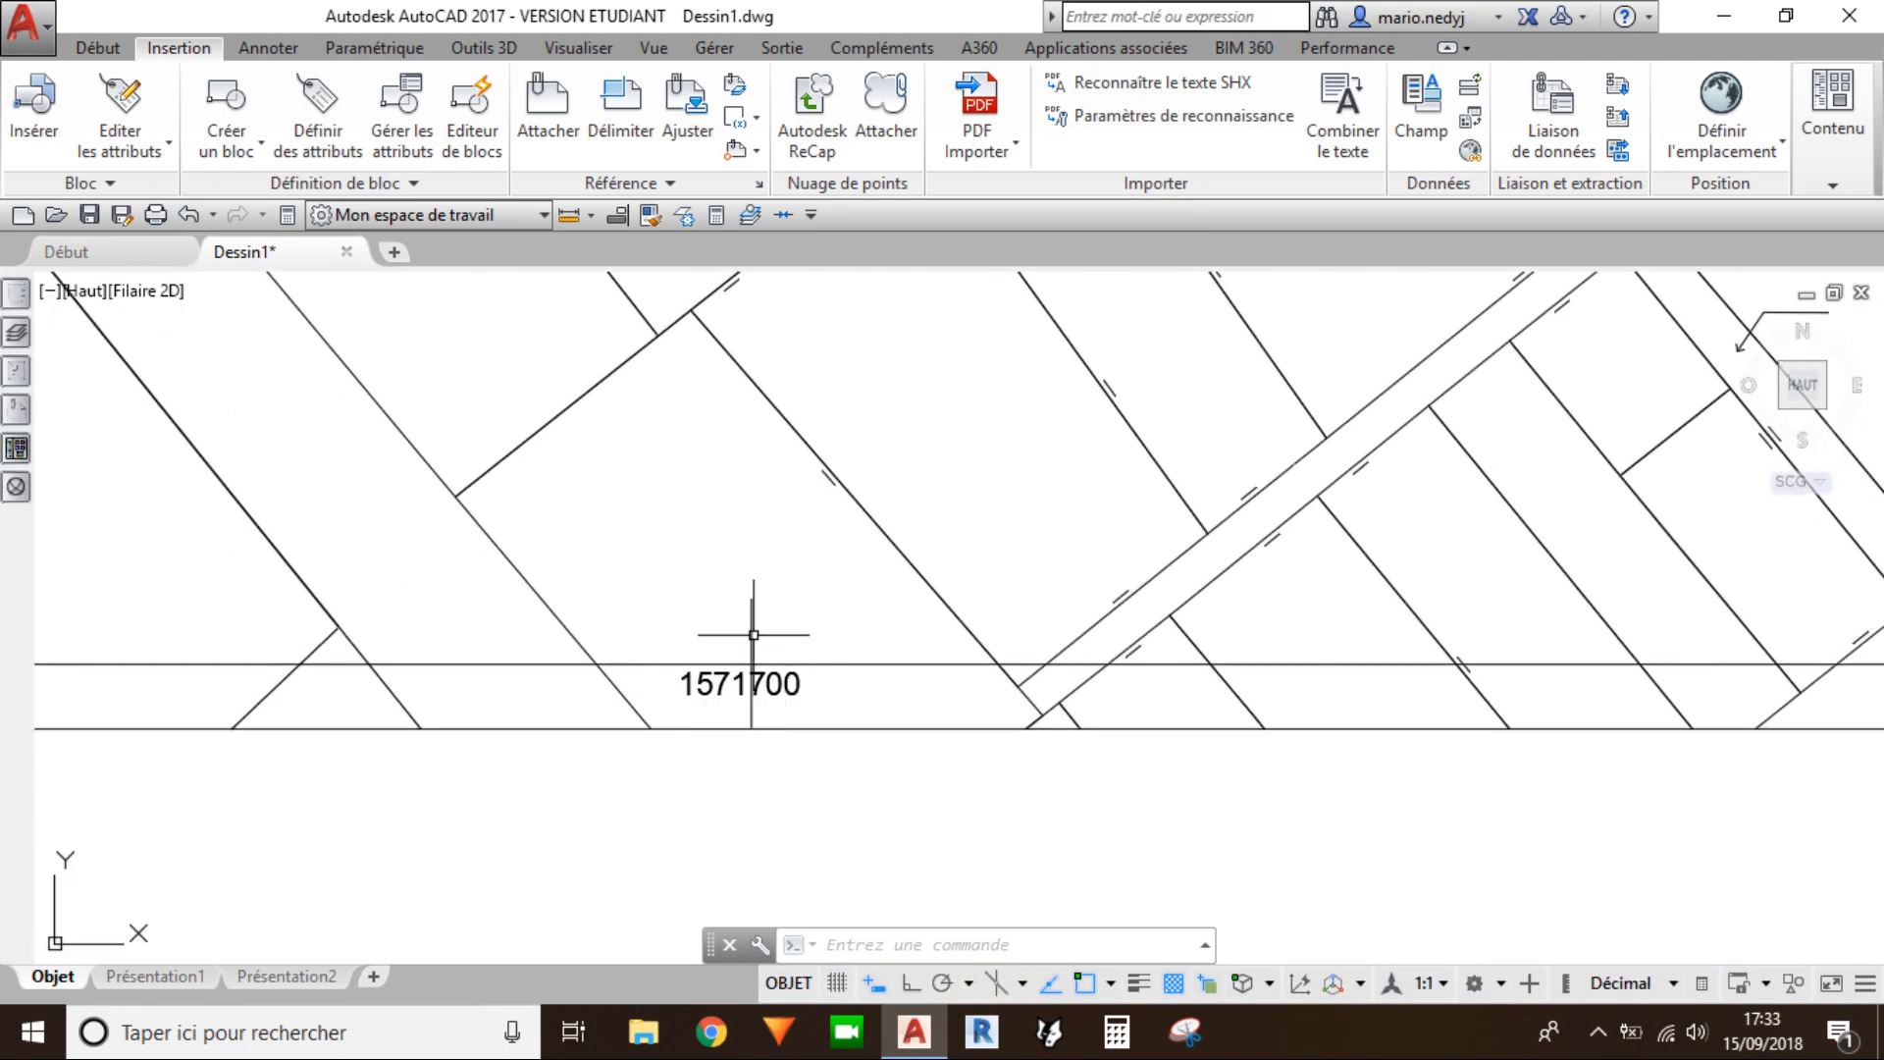
scroll(741, 637, down, 2)
scroll(720, 684, up, 4)
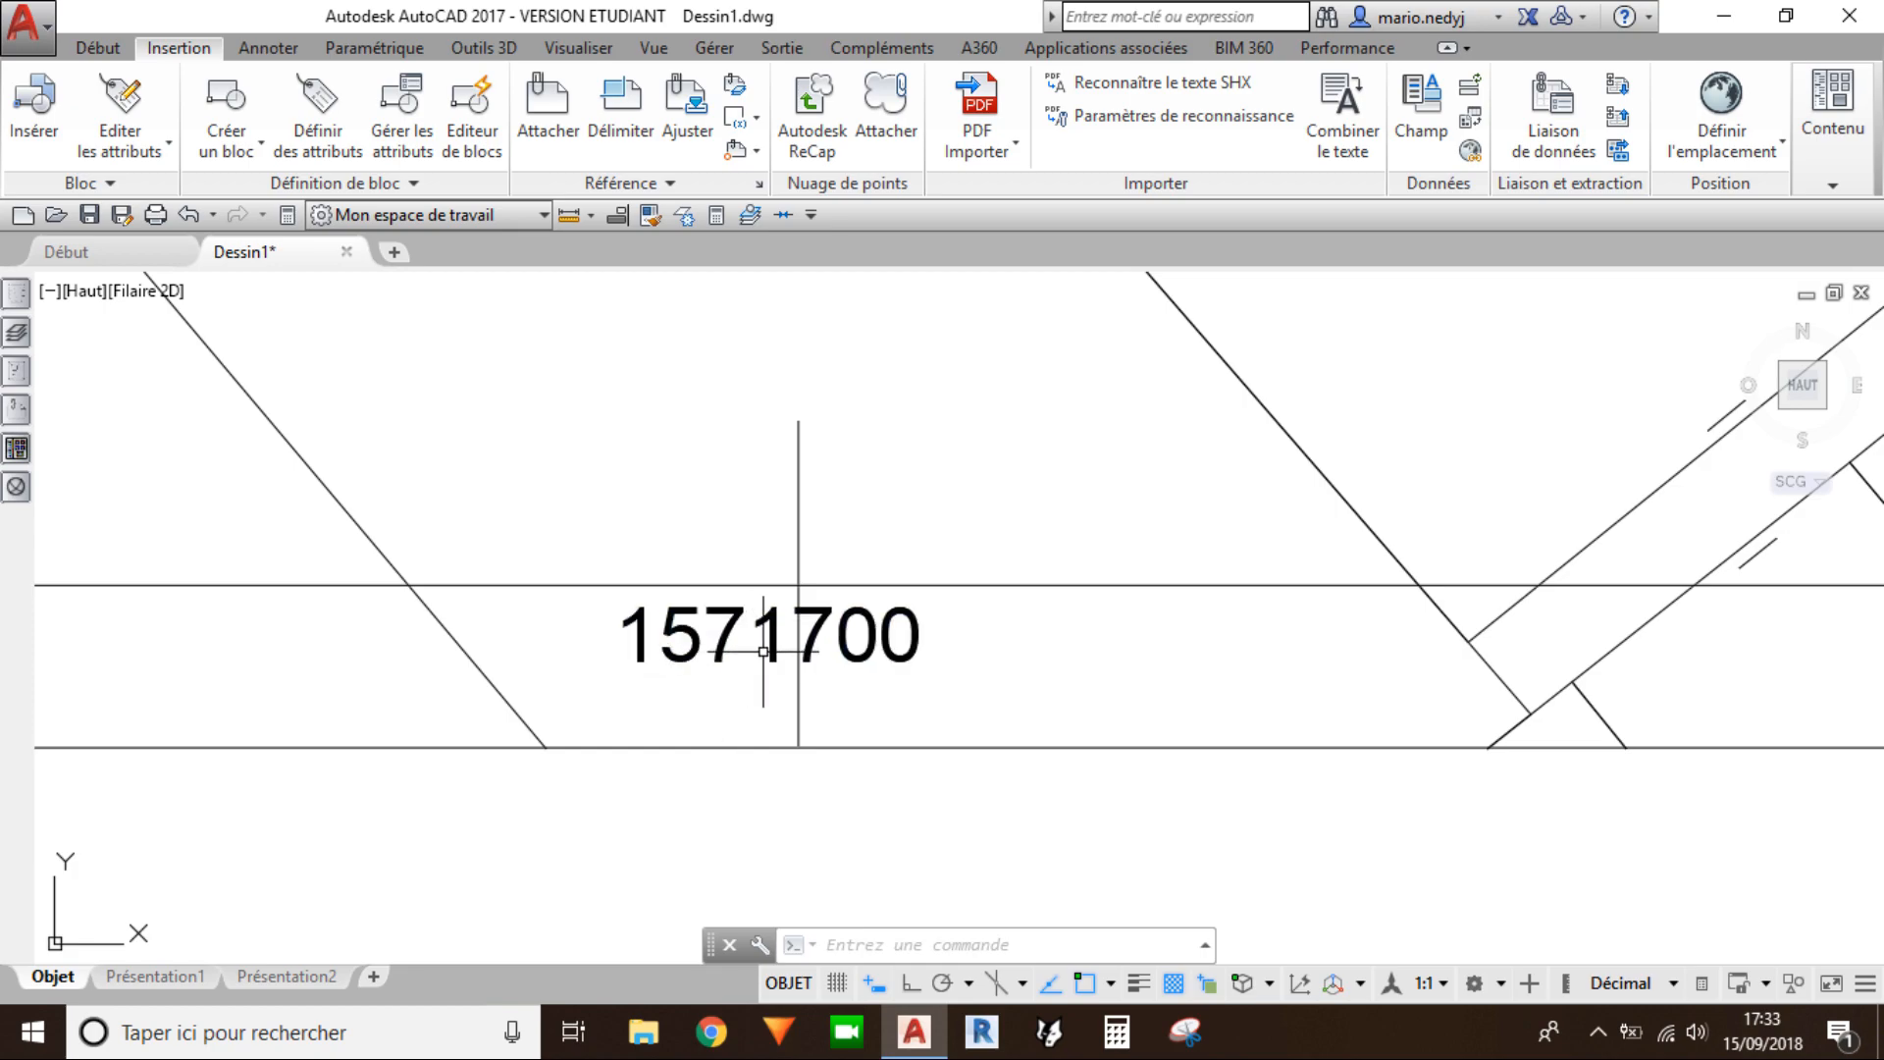
Step: Examine the 1571800 coordinate mark and its spacing from the neighbouring marks along the map's lower border
scroll(797, 673, down, 5)
middle_drag(1260, 651, 678, 650)
scroll(892, 639, up, 4)
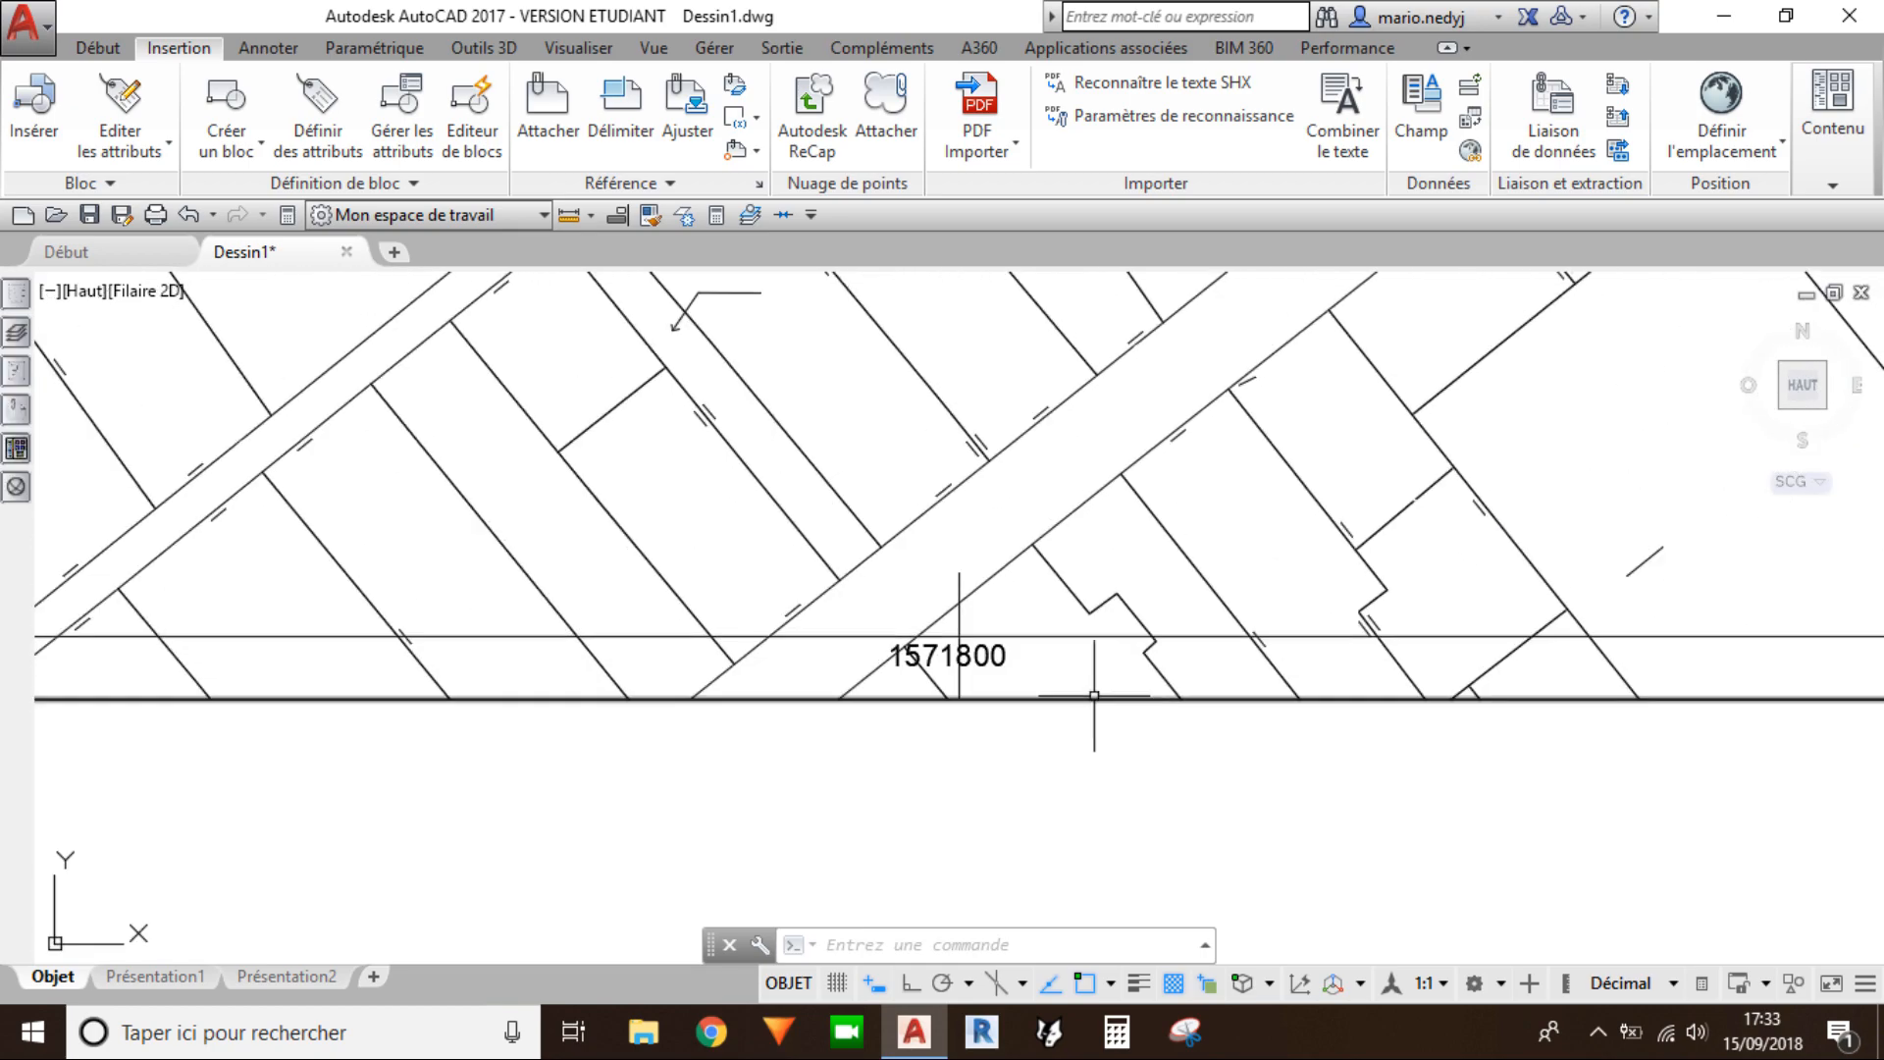
scroll(893, 639, down, 5)
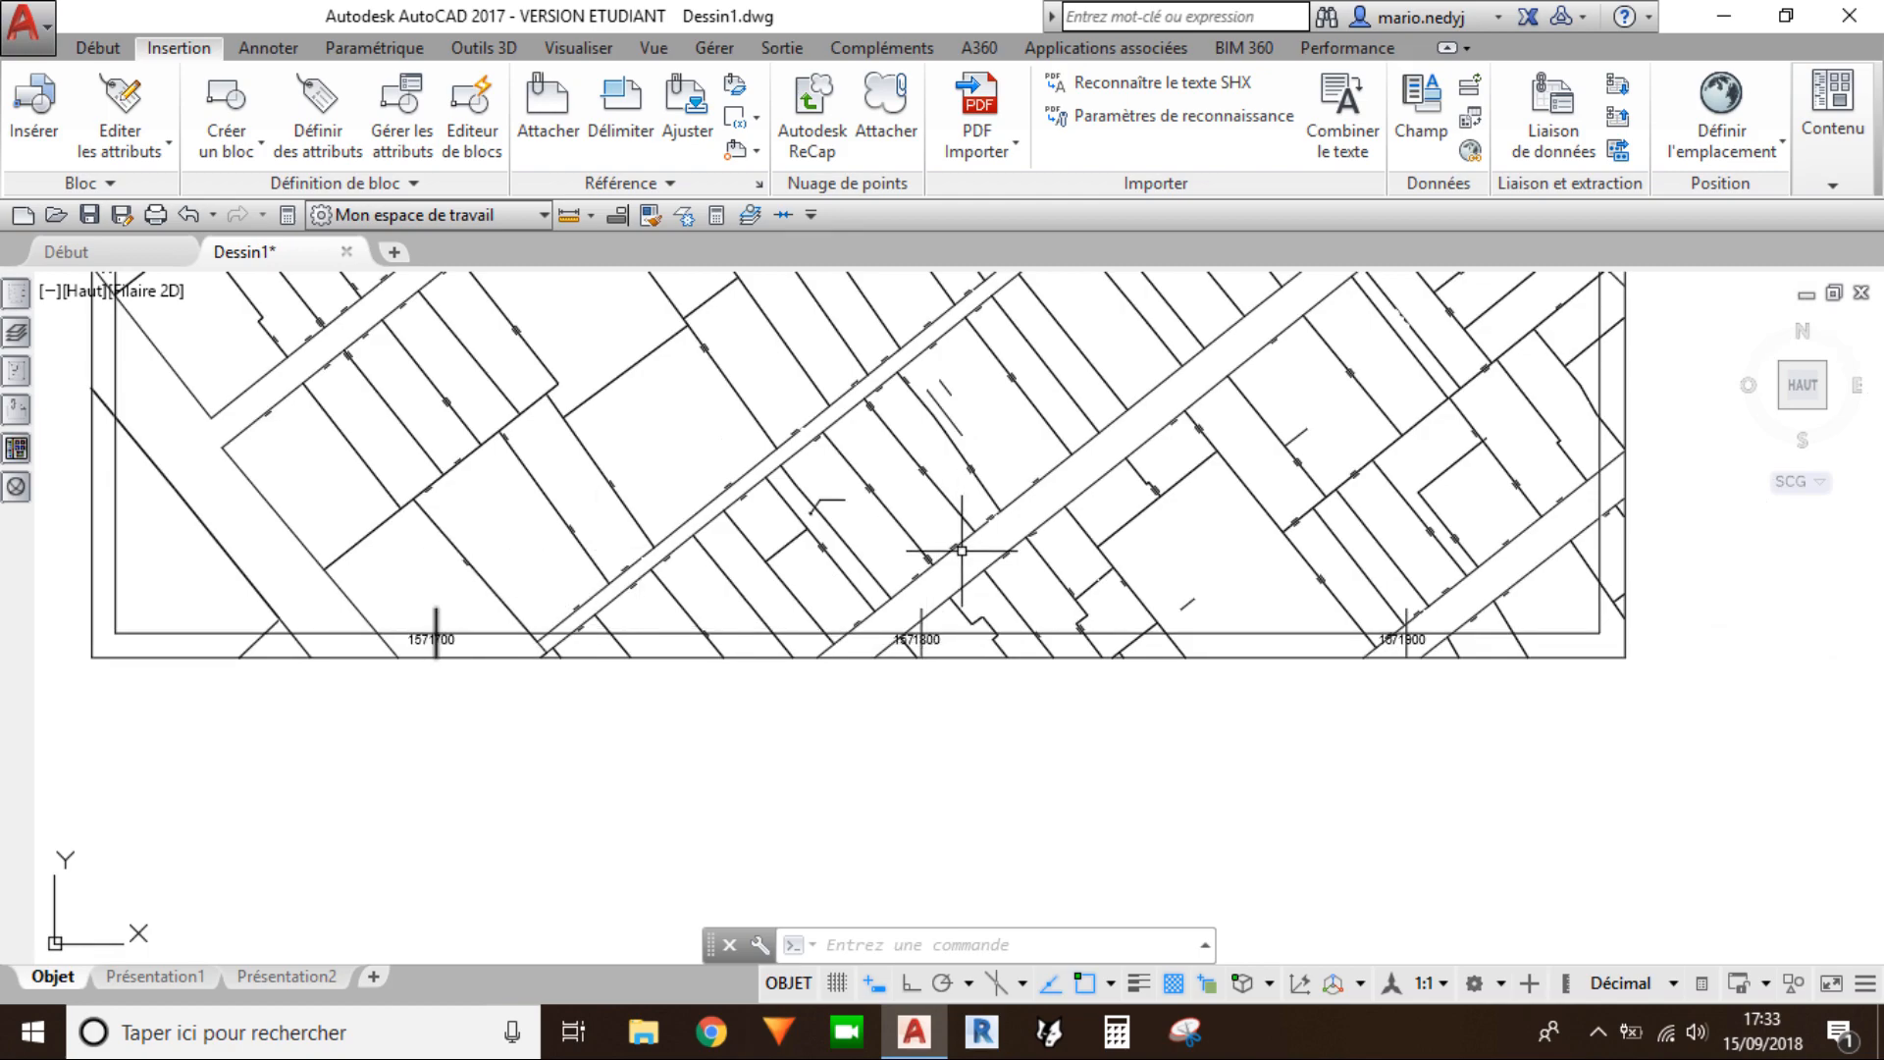
scroll(920, 618, down, 5)
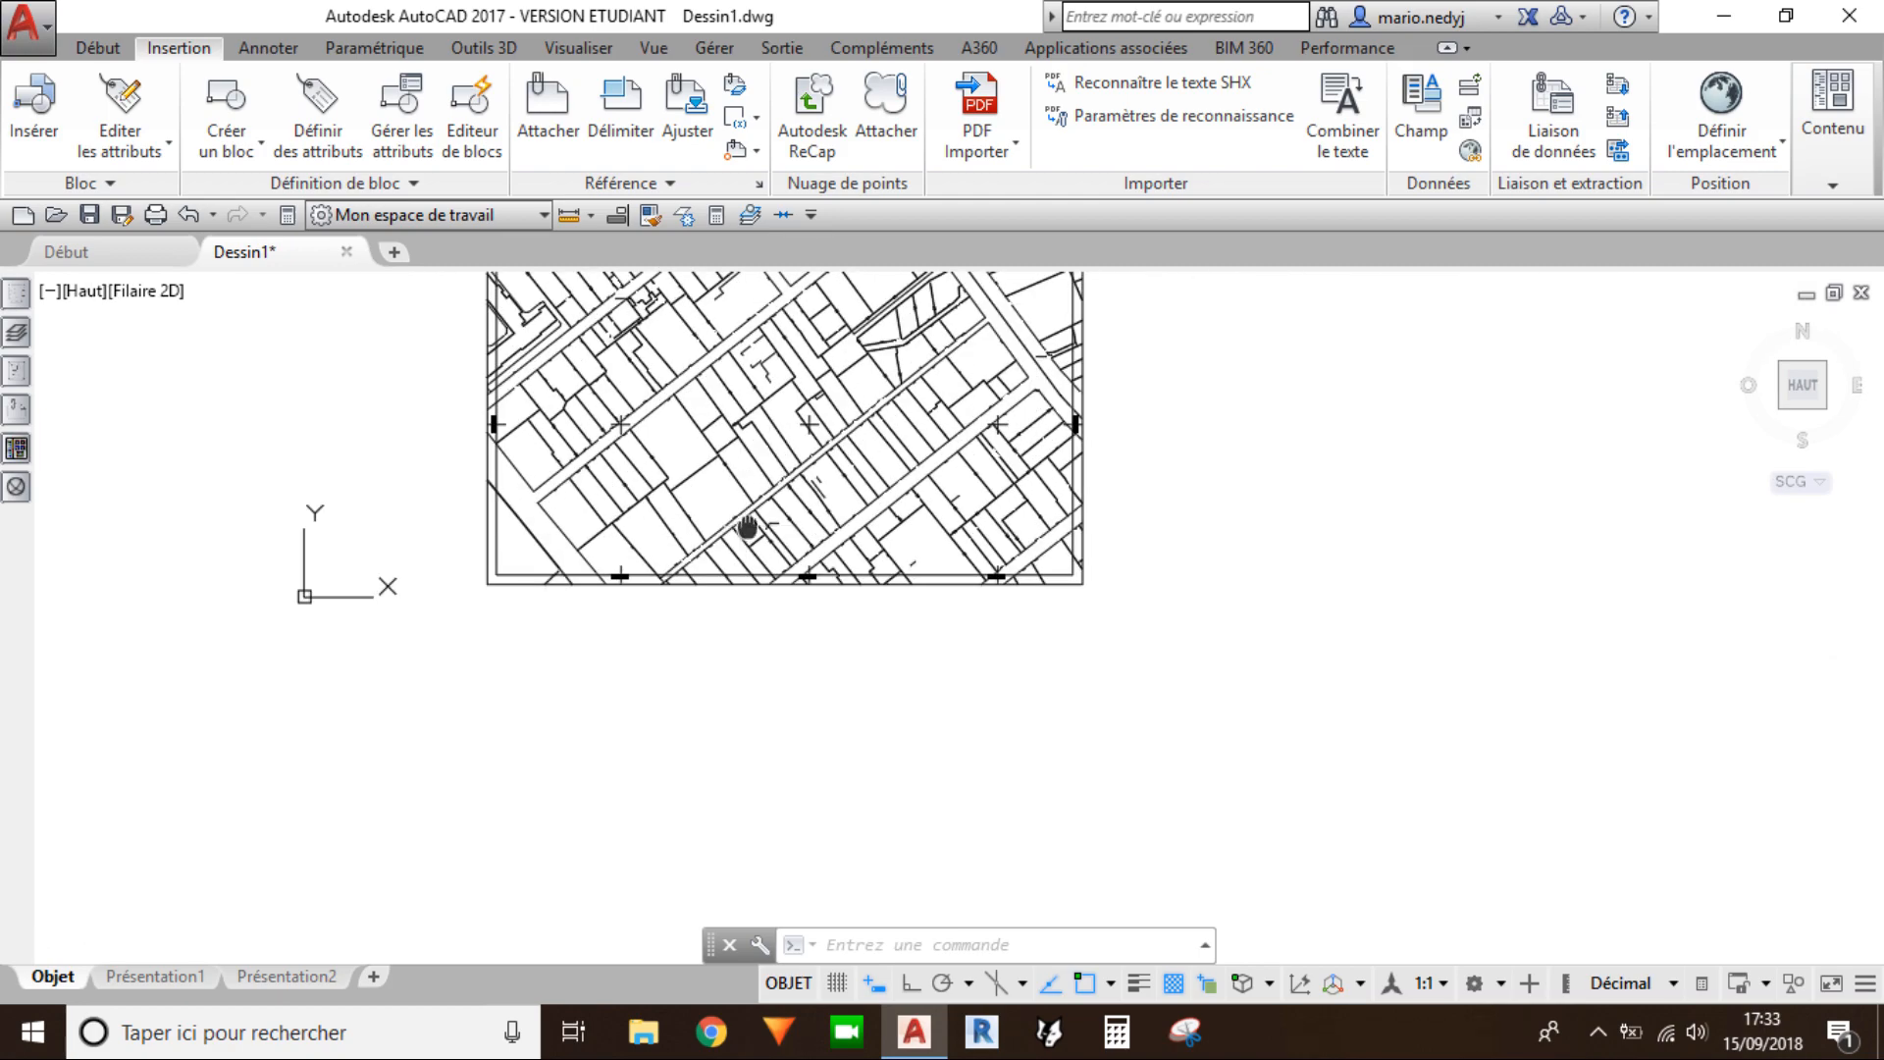
middle_drag(750, 523, 973, 712)
key(Escape)
Step: Start scaling the entire cadastral map, with the base point in the empty area beyond its lower-left corner
click(98, 47)
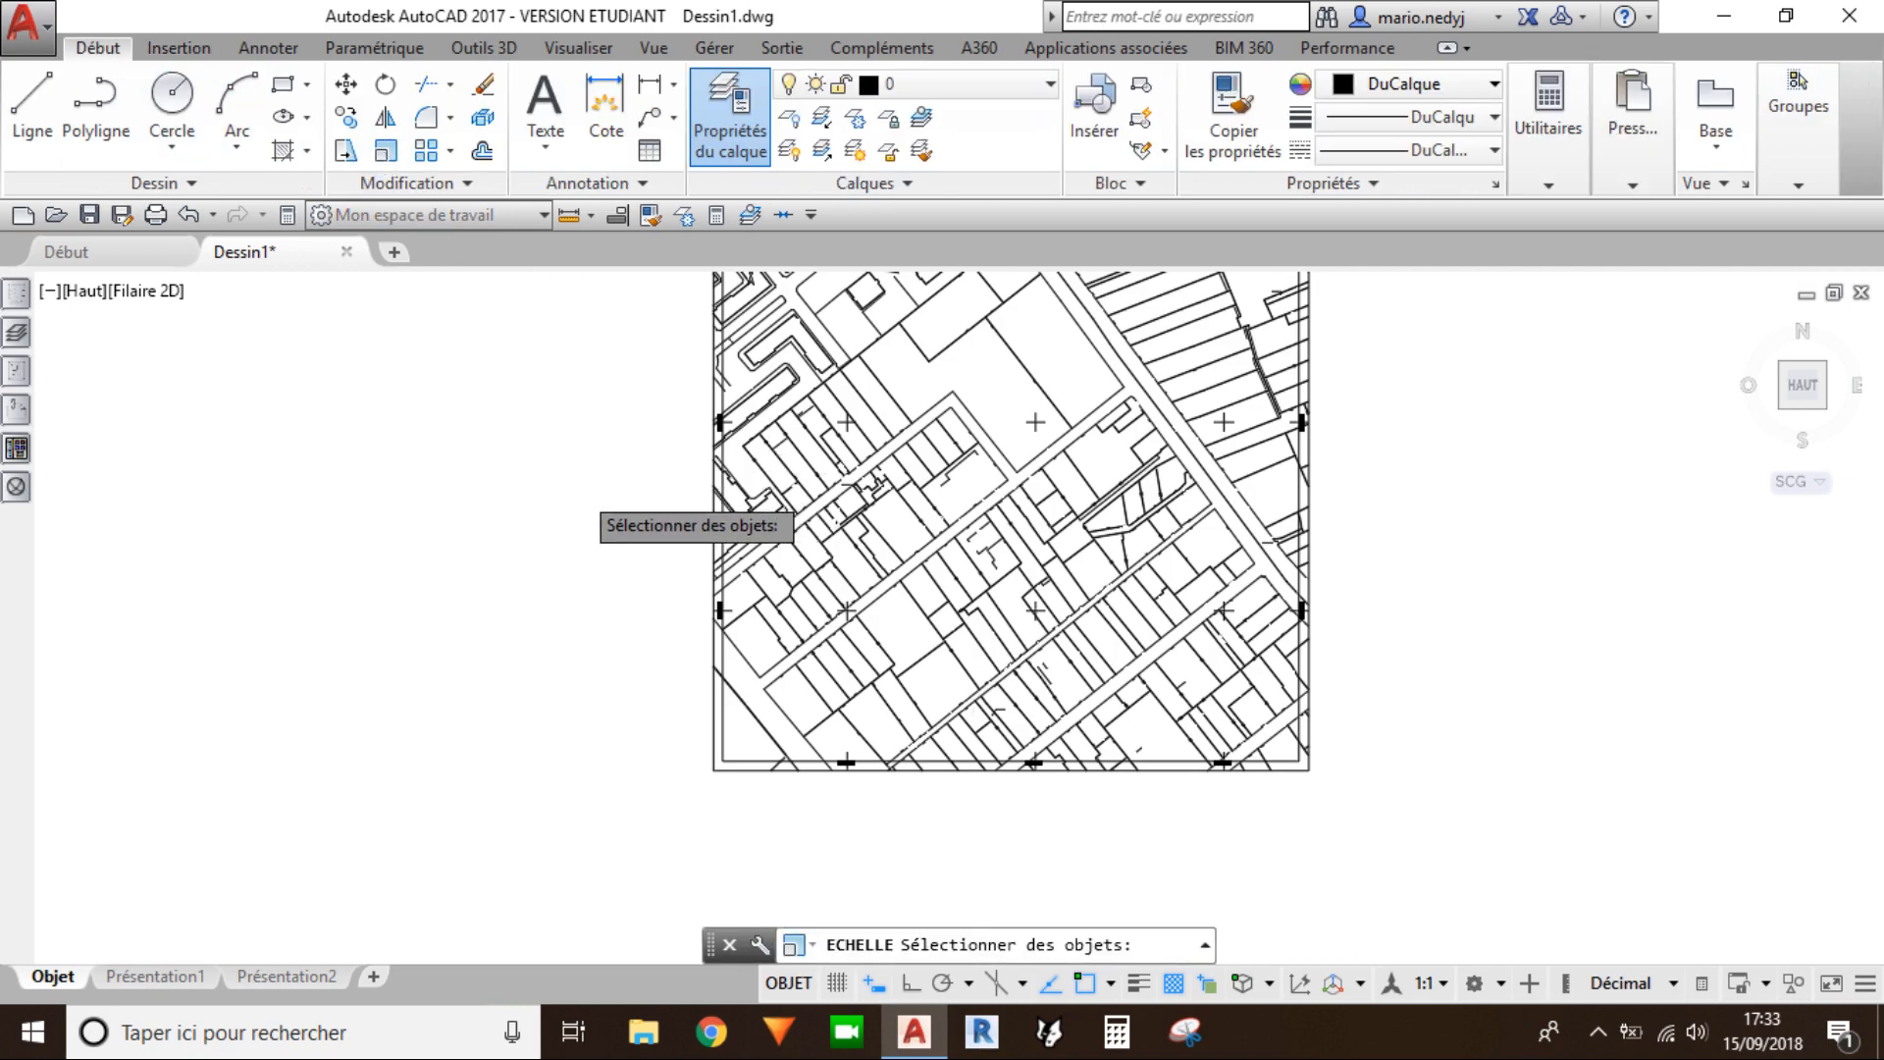
scroll(603, 491, down, 3)
middle_drag(602, 496, 714, 548)
click(1221, 765)
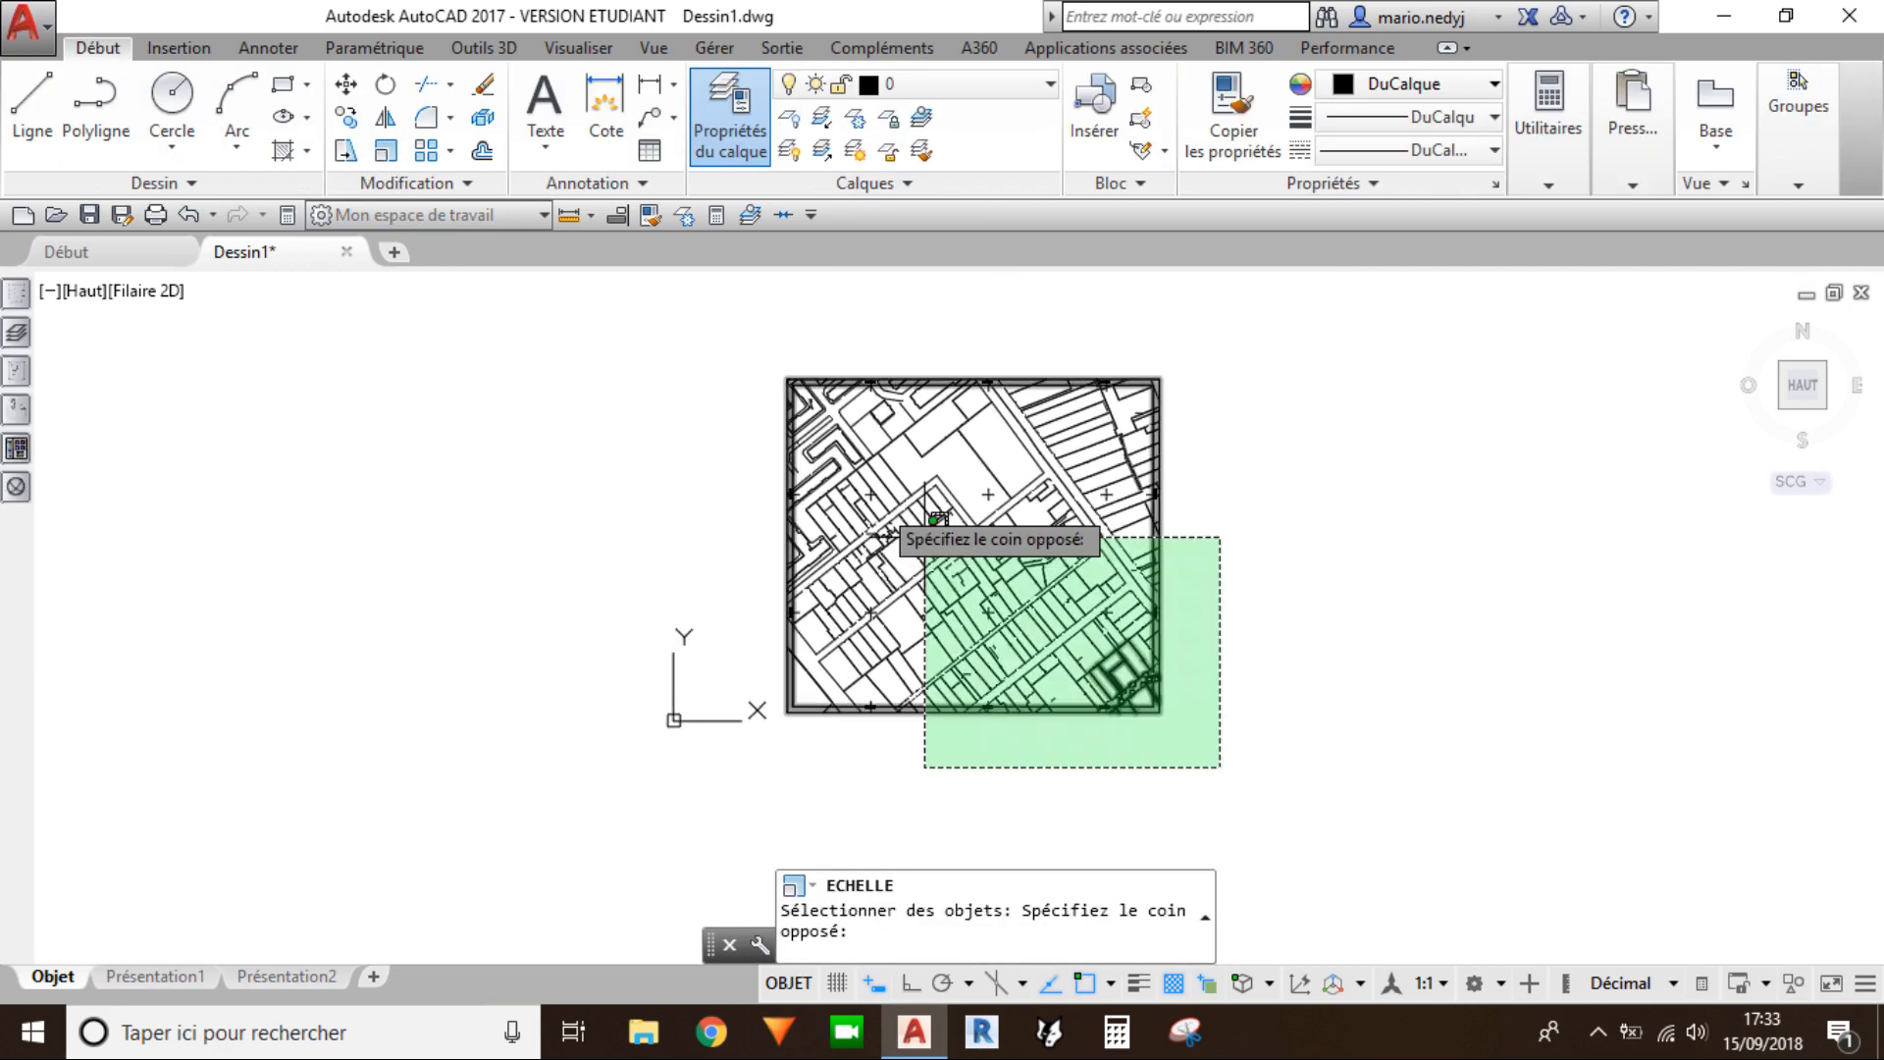
click(643, 324)
key(Return)
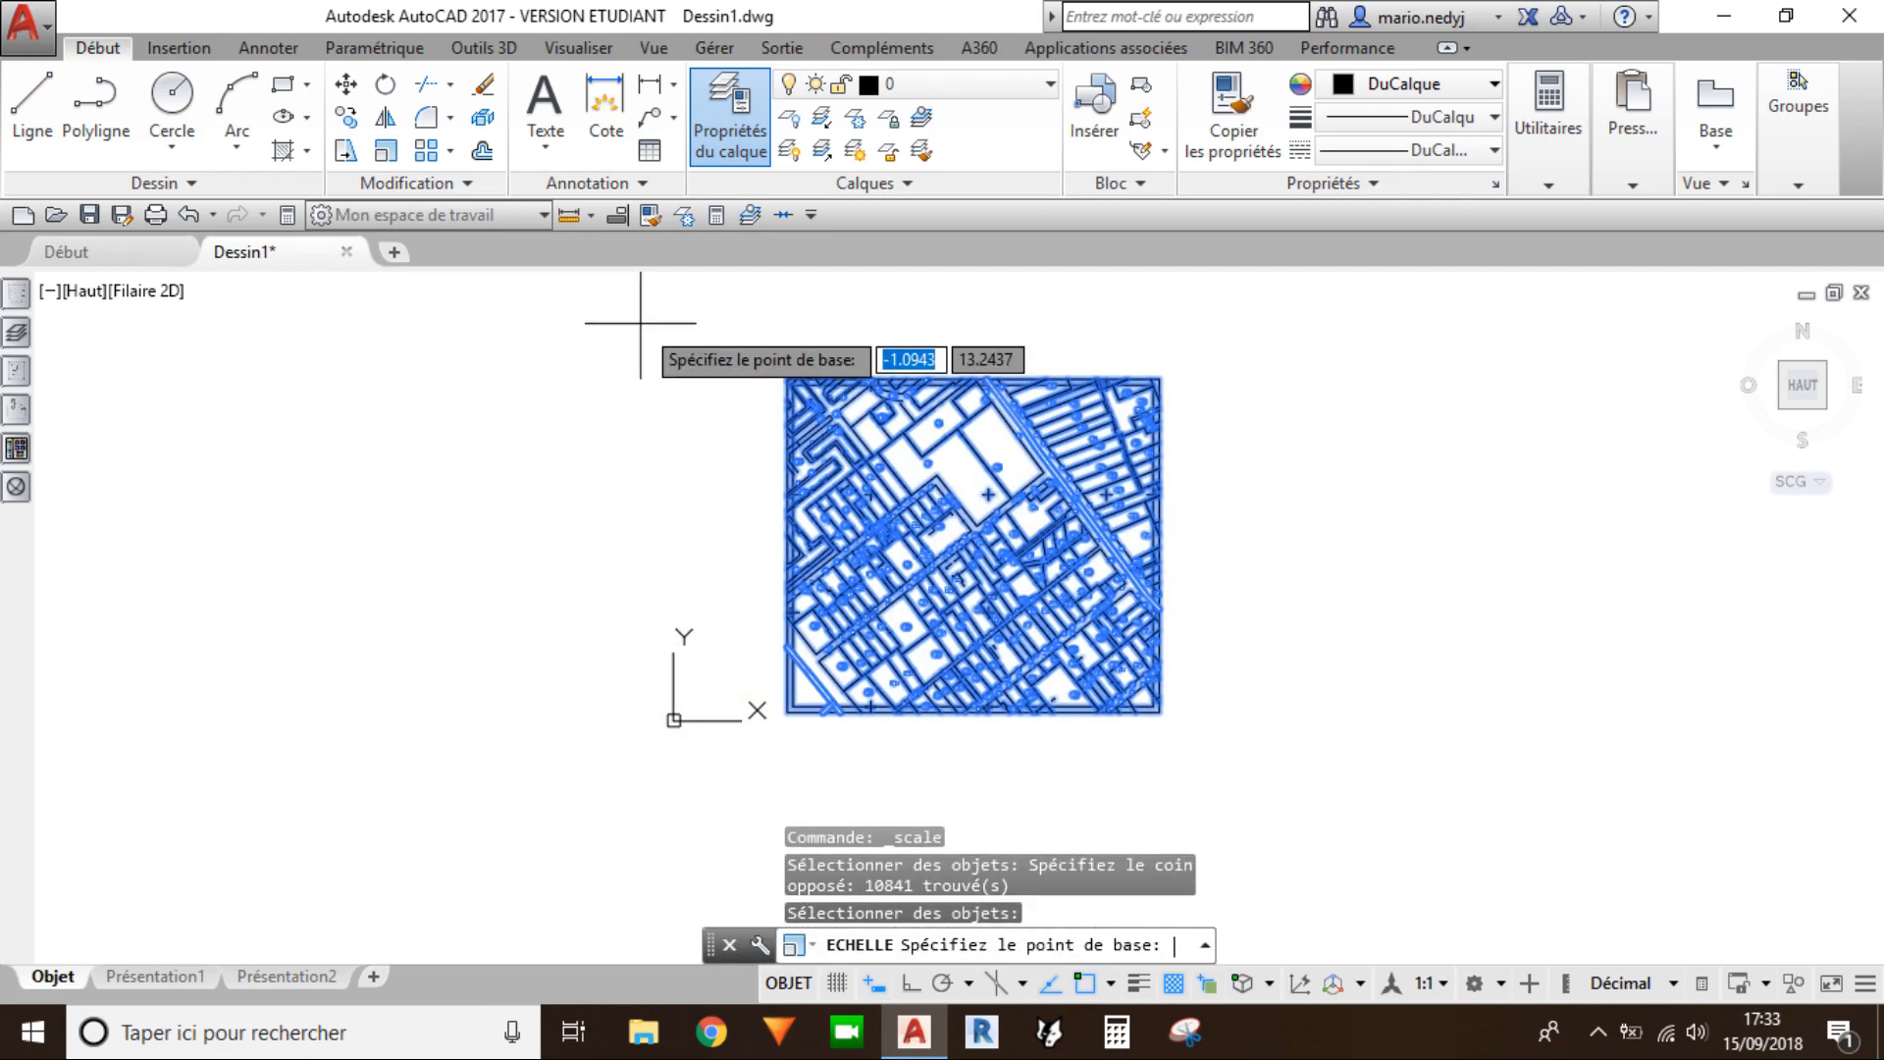
click(566, 806)
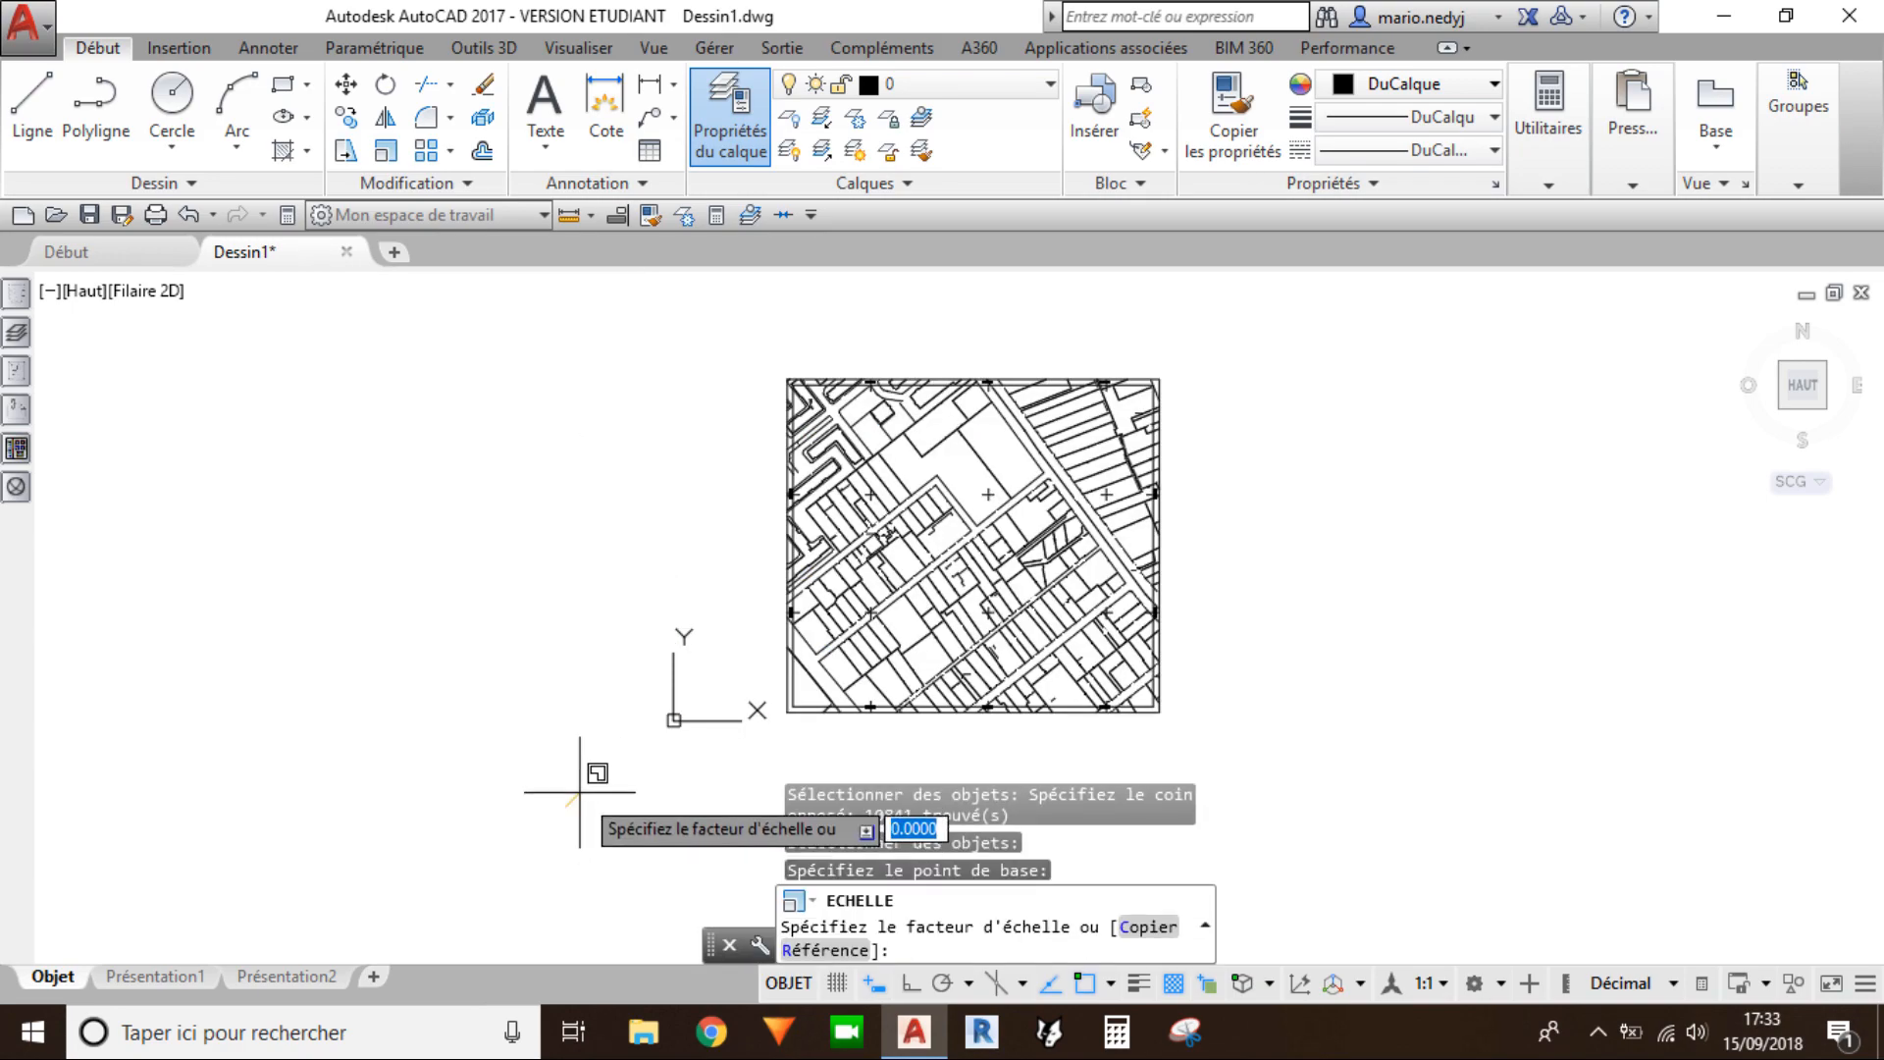
Step: Scale the map by reference, using two horizontally adjacent grid crosses as the reference length and 100 as the new length
click(825, 952)
scroll(913, 638, up, 5)
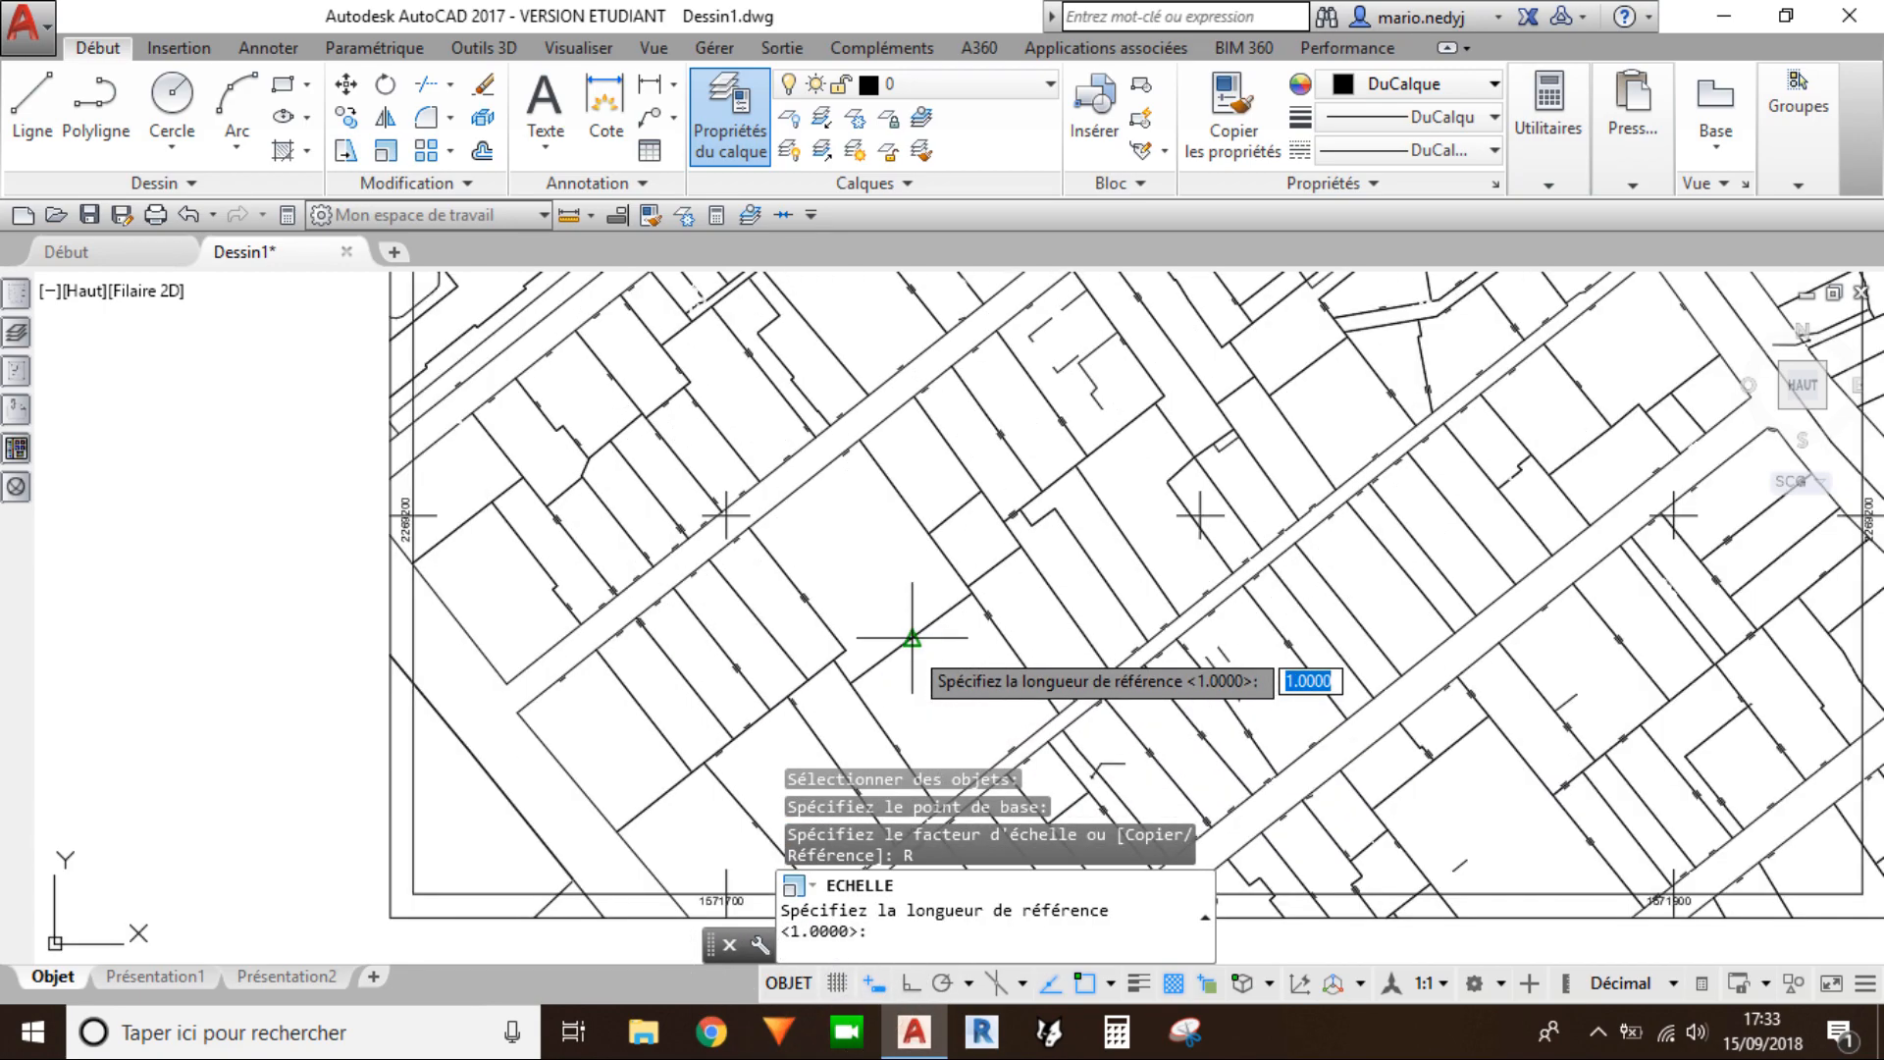
scroll(687, 501, up, 5)
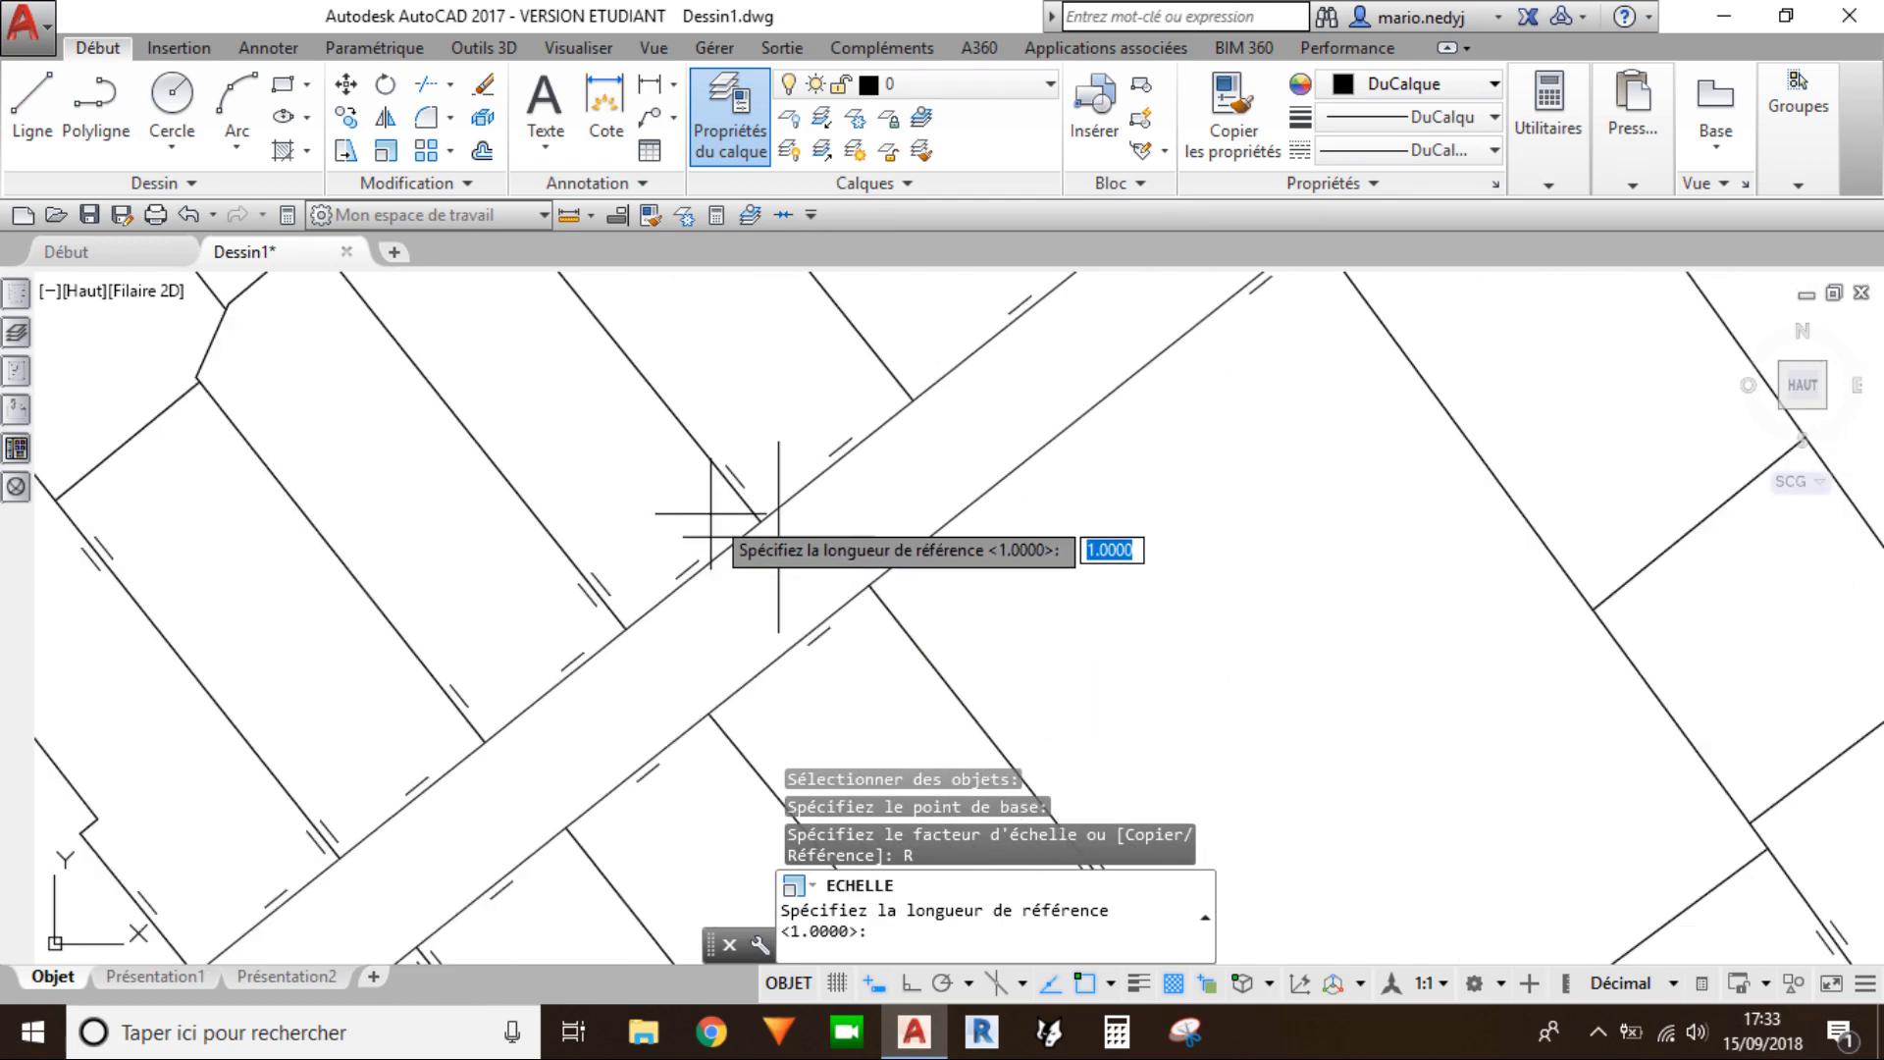
click(778, 536)
scroll(986, 534, down, 5)
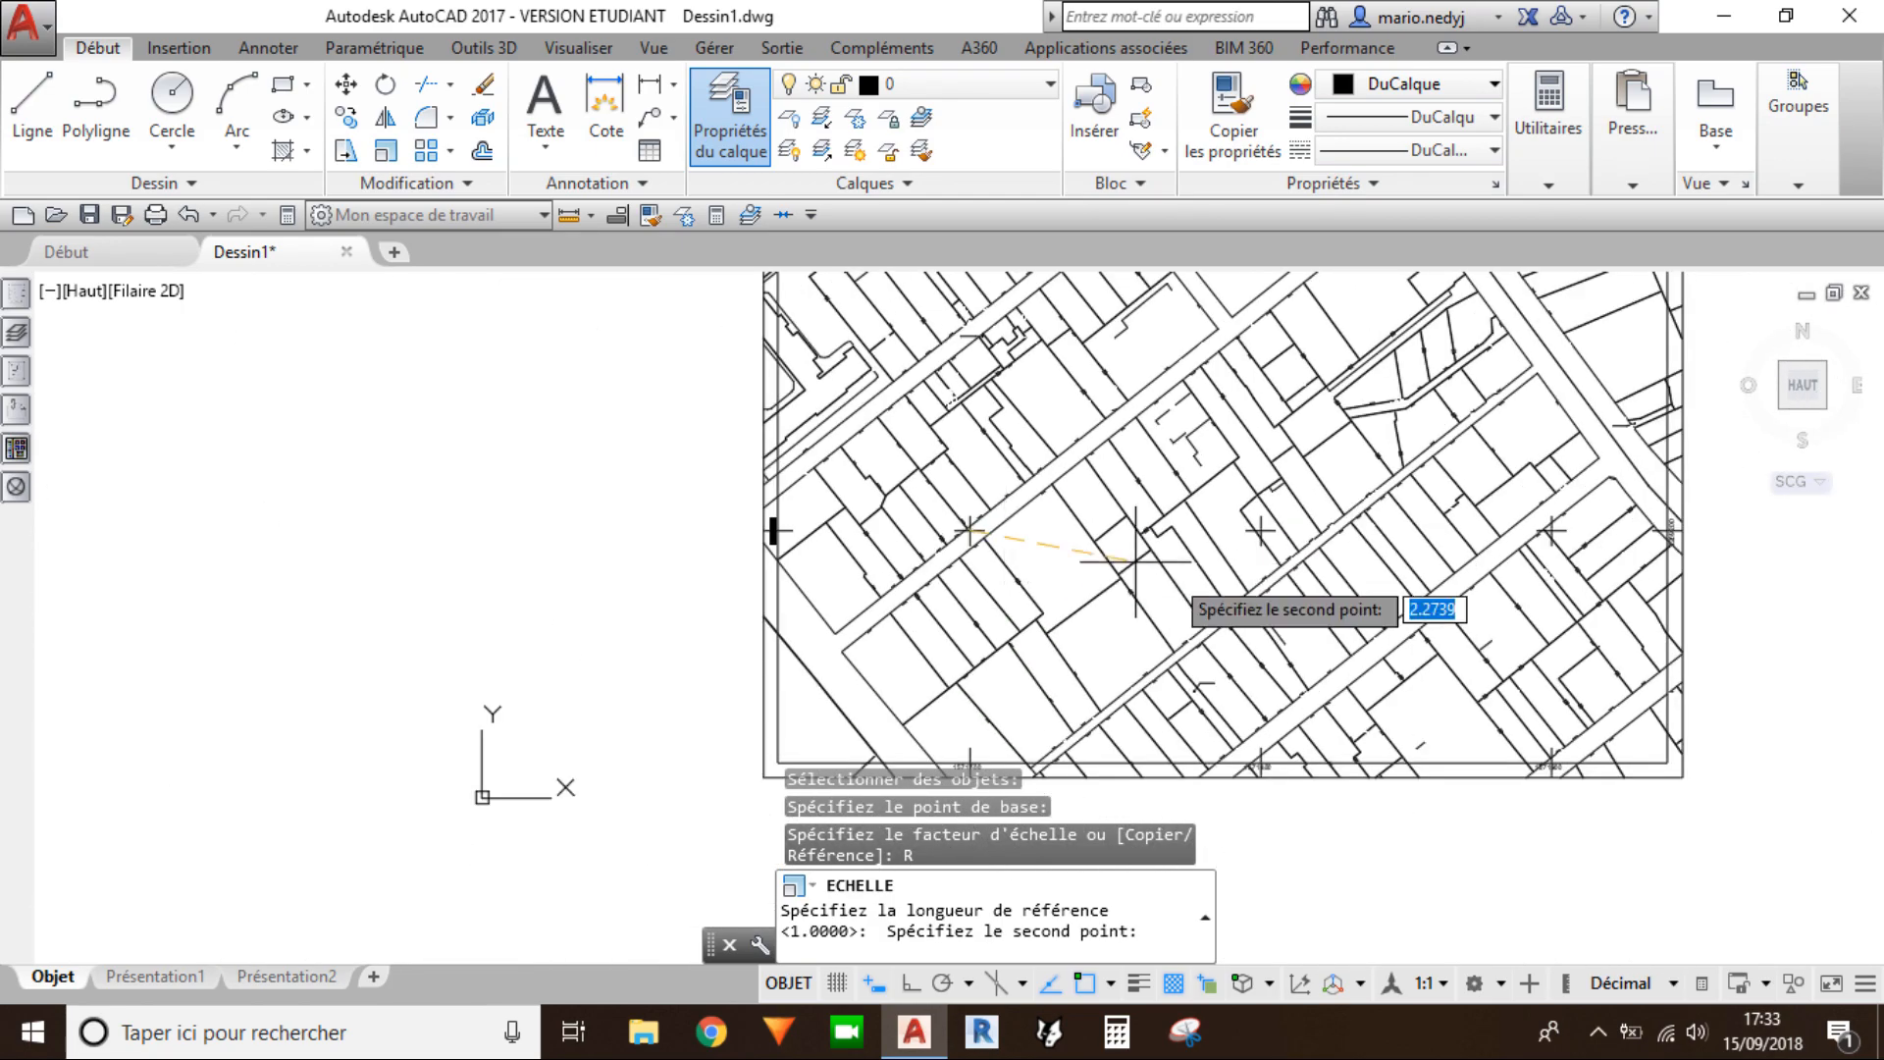
scroll(1220, 520, up, 5)
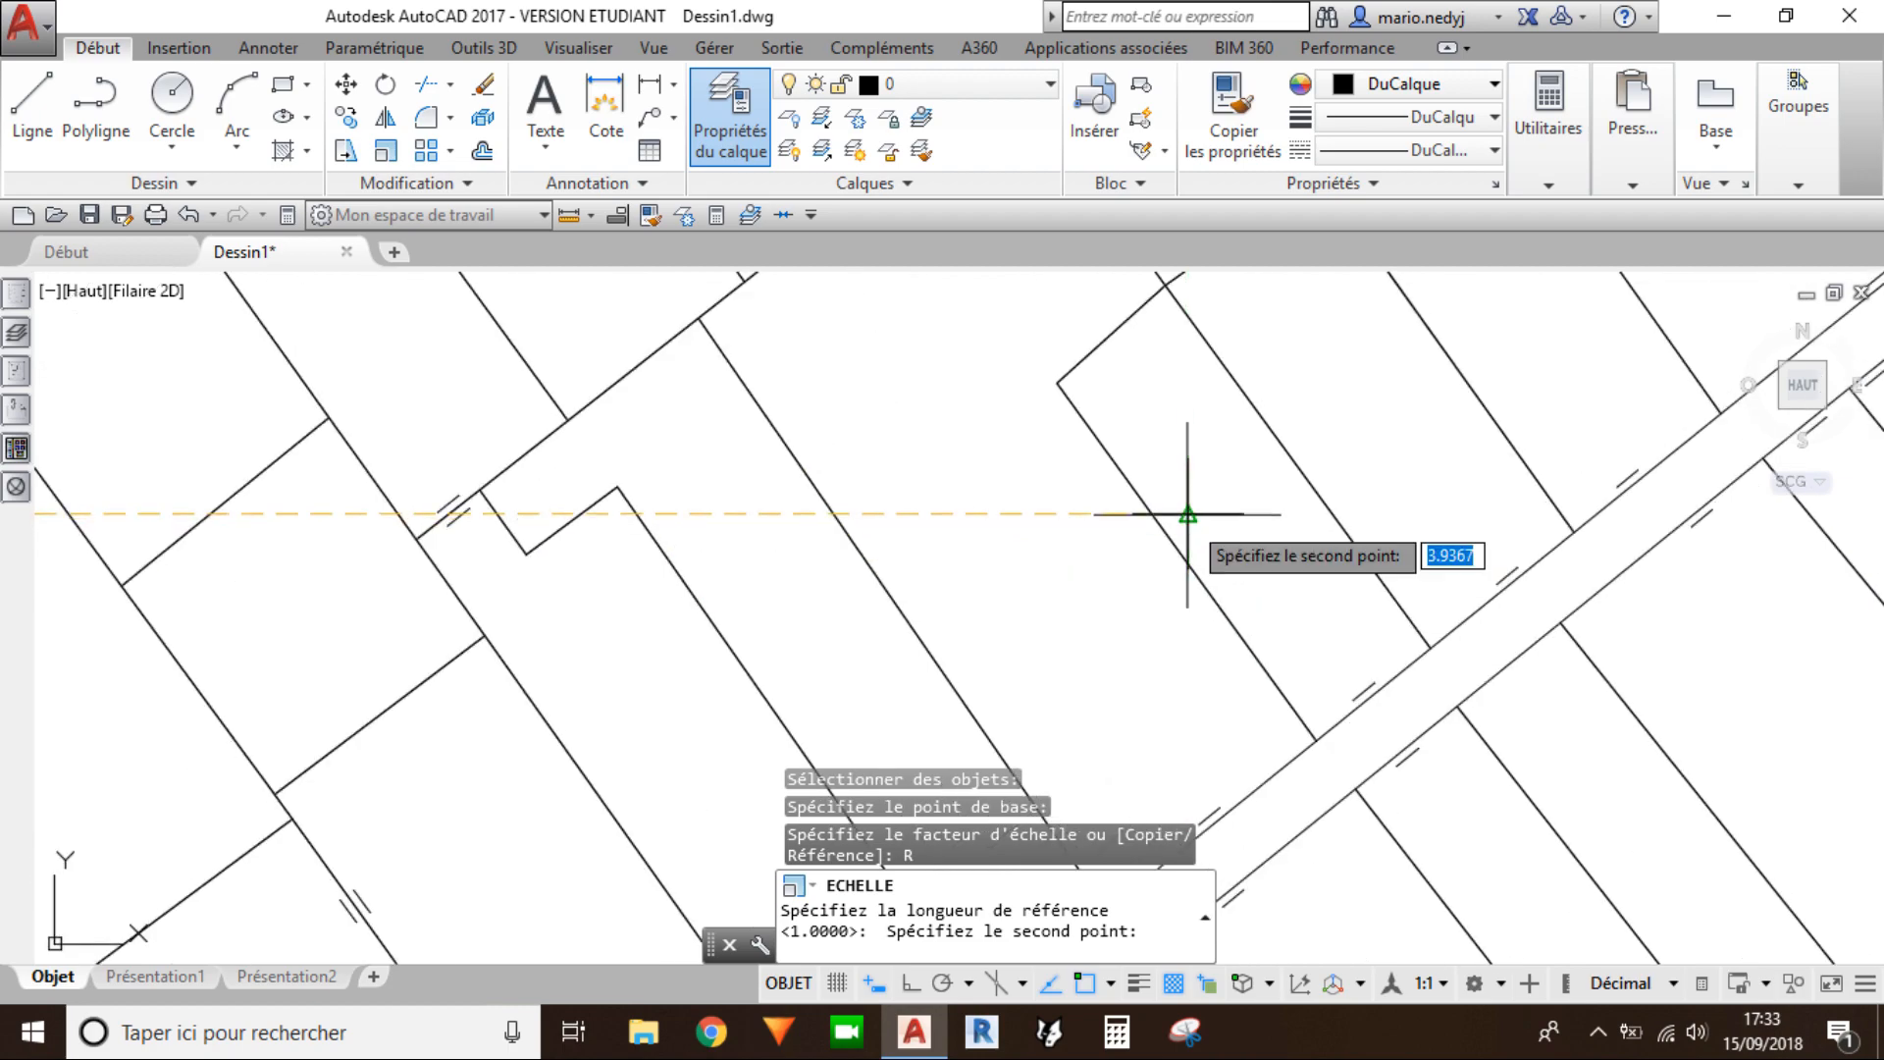
click(1188, 513)
text(1)
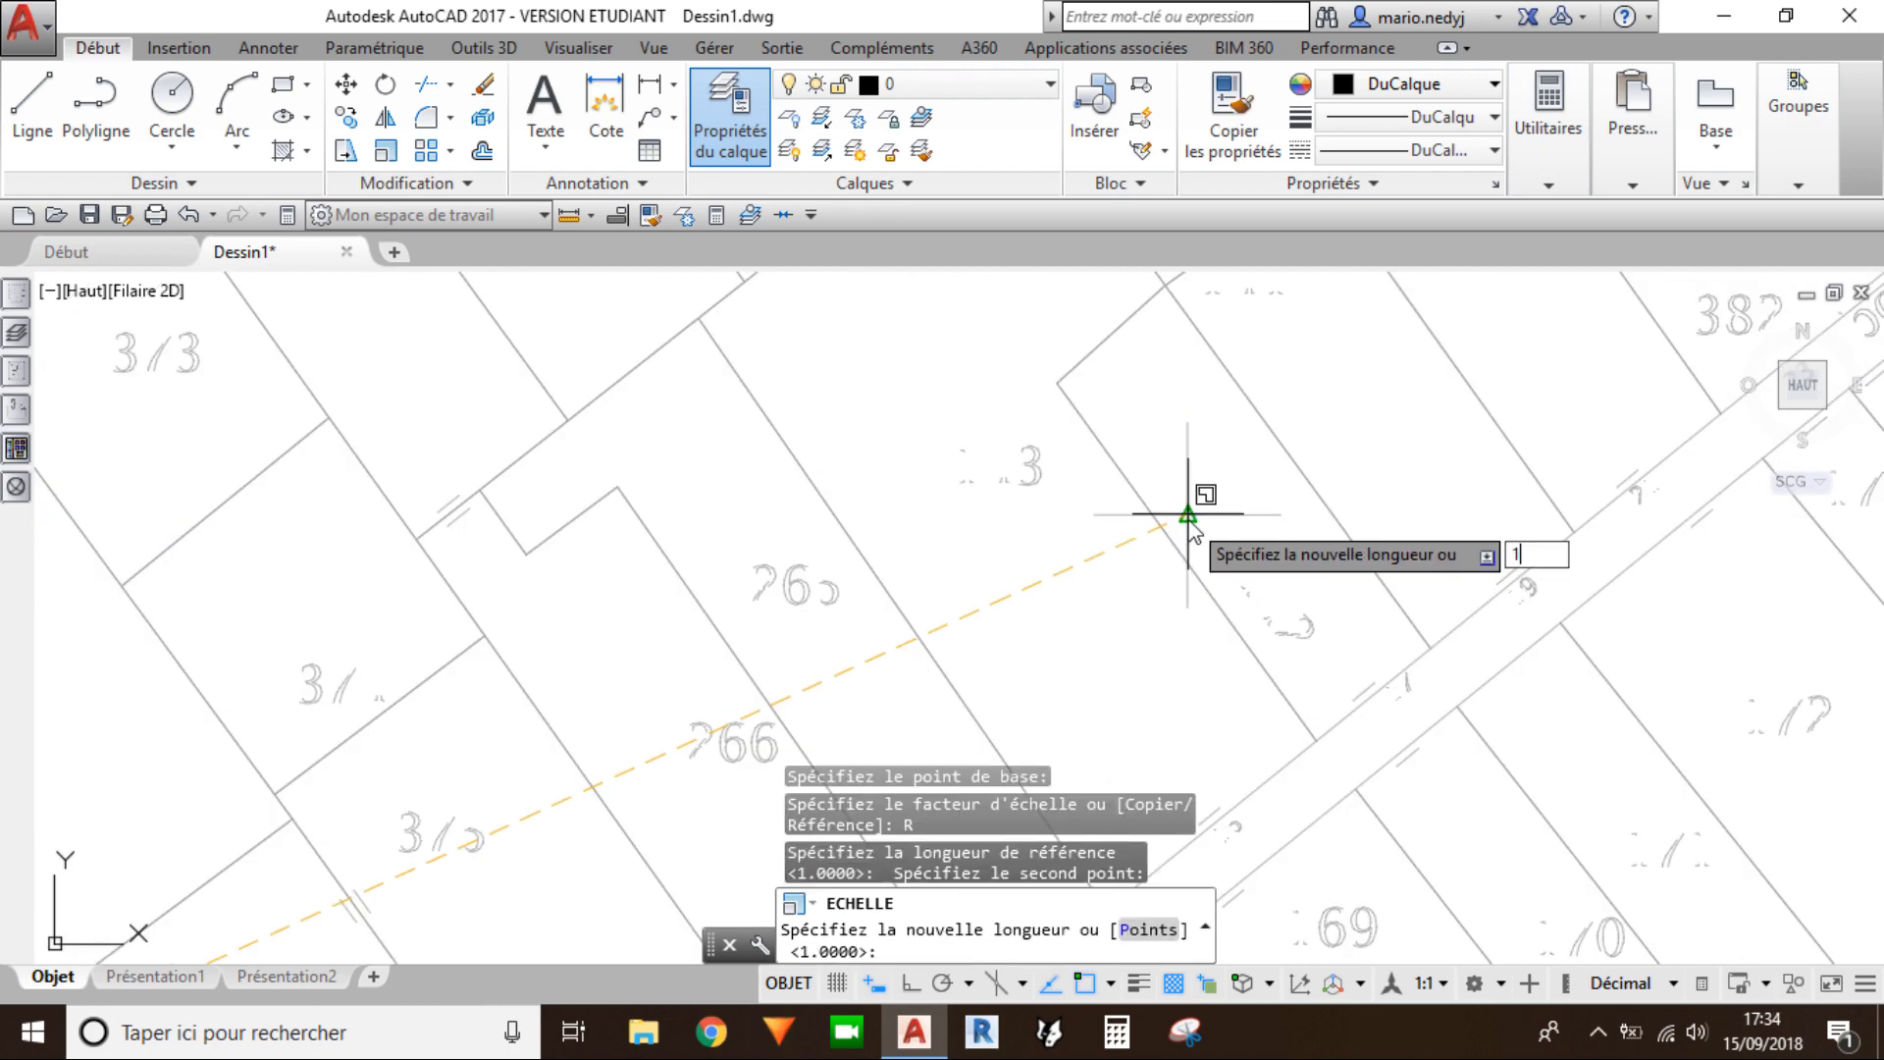
text(00)
key(Return)
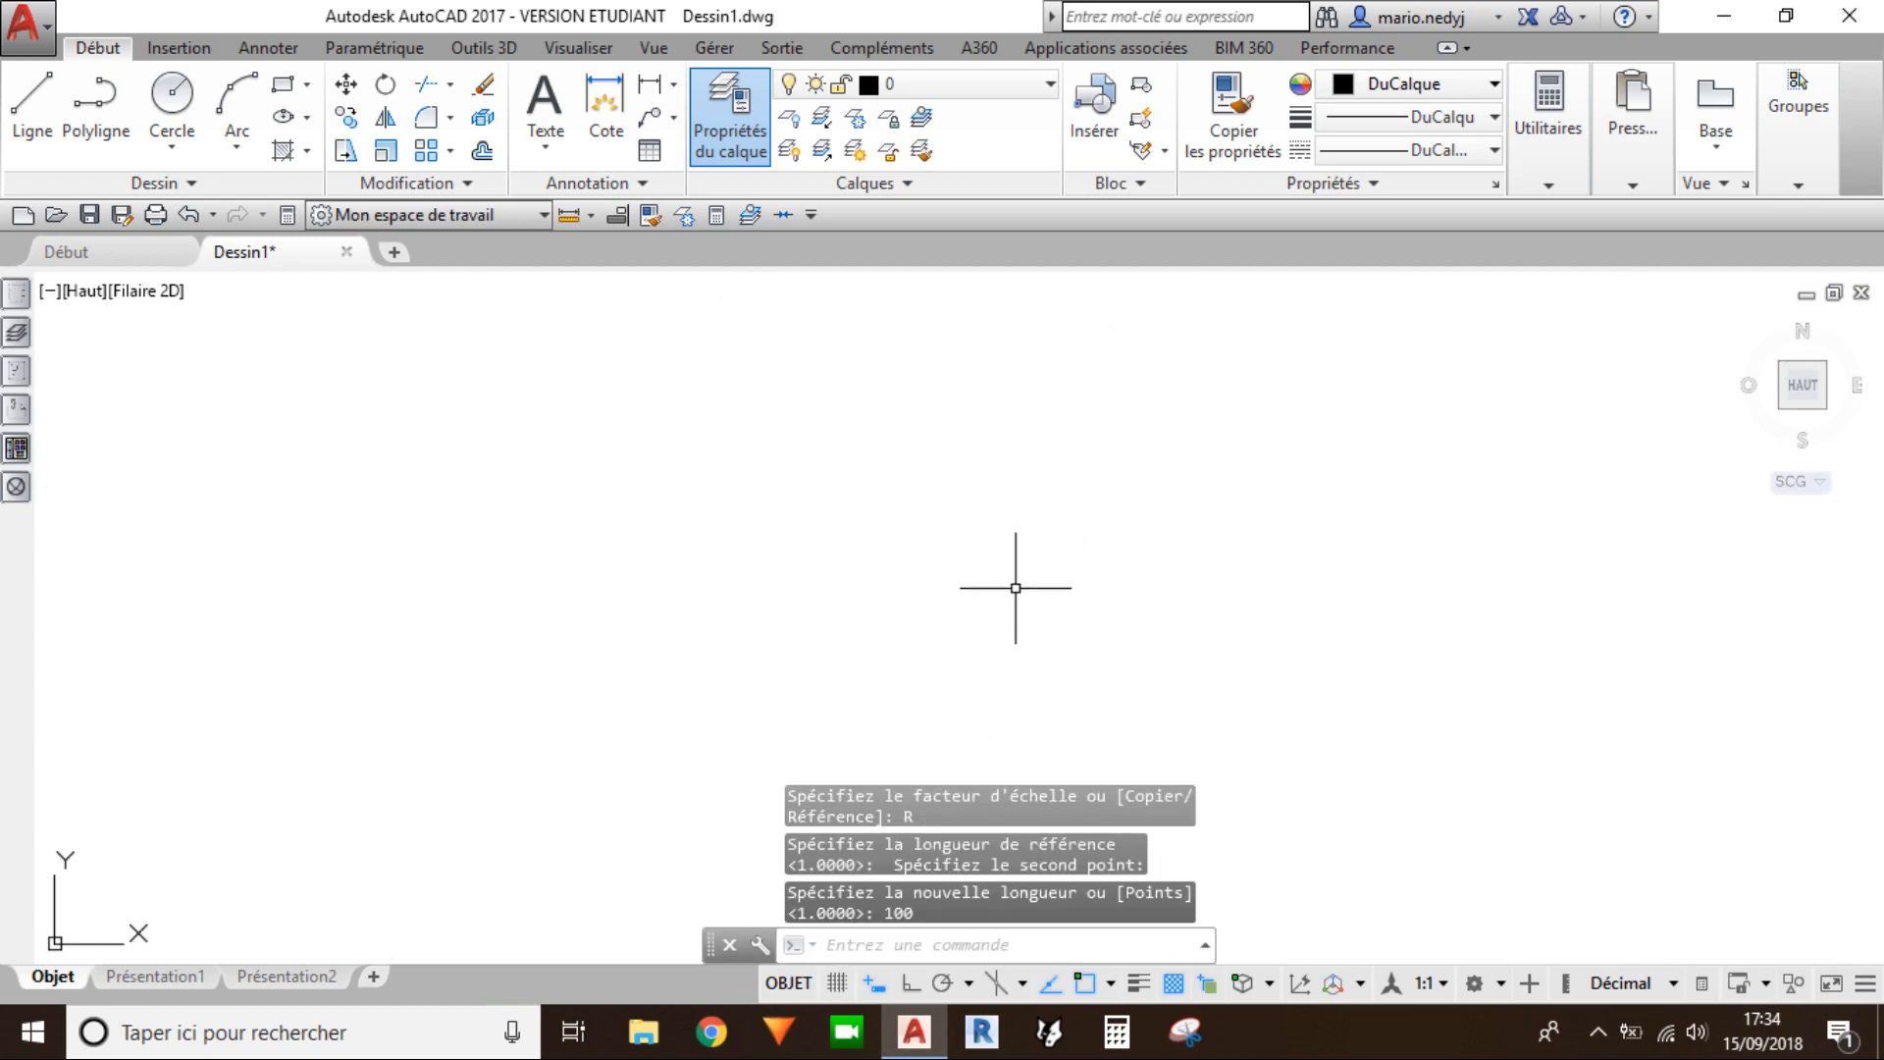
Step: Configure the drawing units with metres (Mètres) as the insertion scale and a length precision of 0.00
key(Escape)
text(ui)
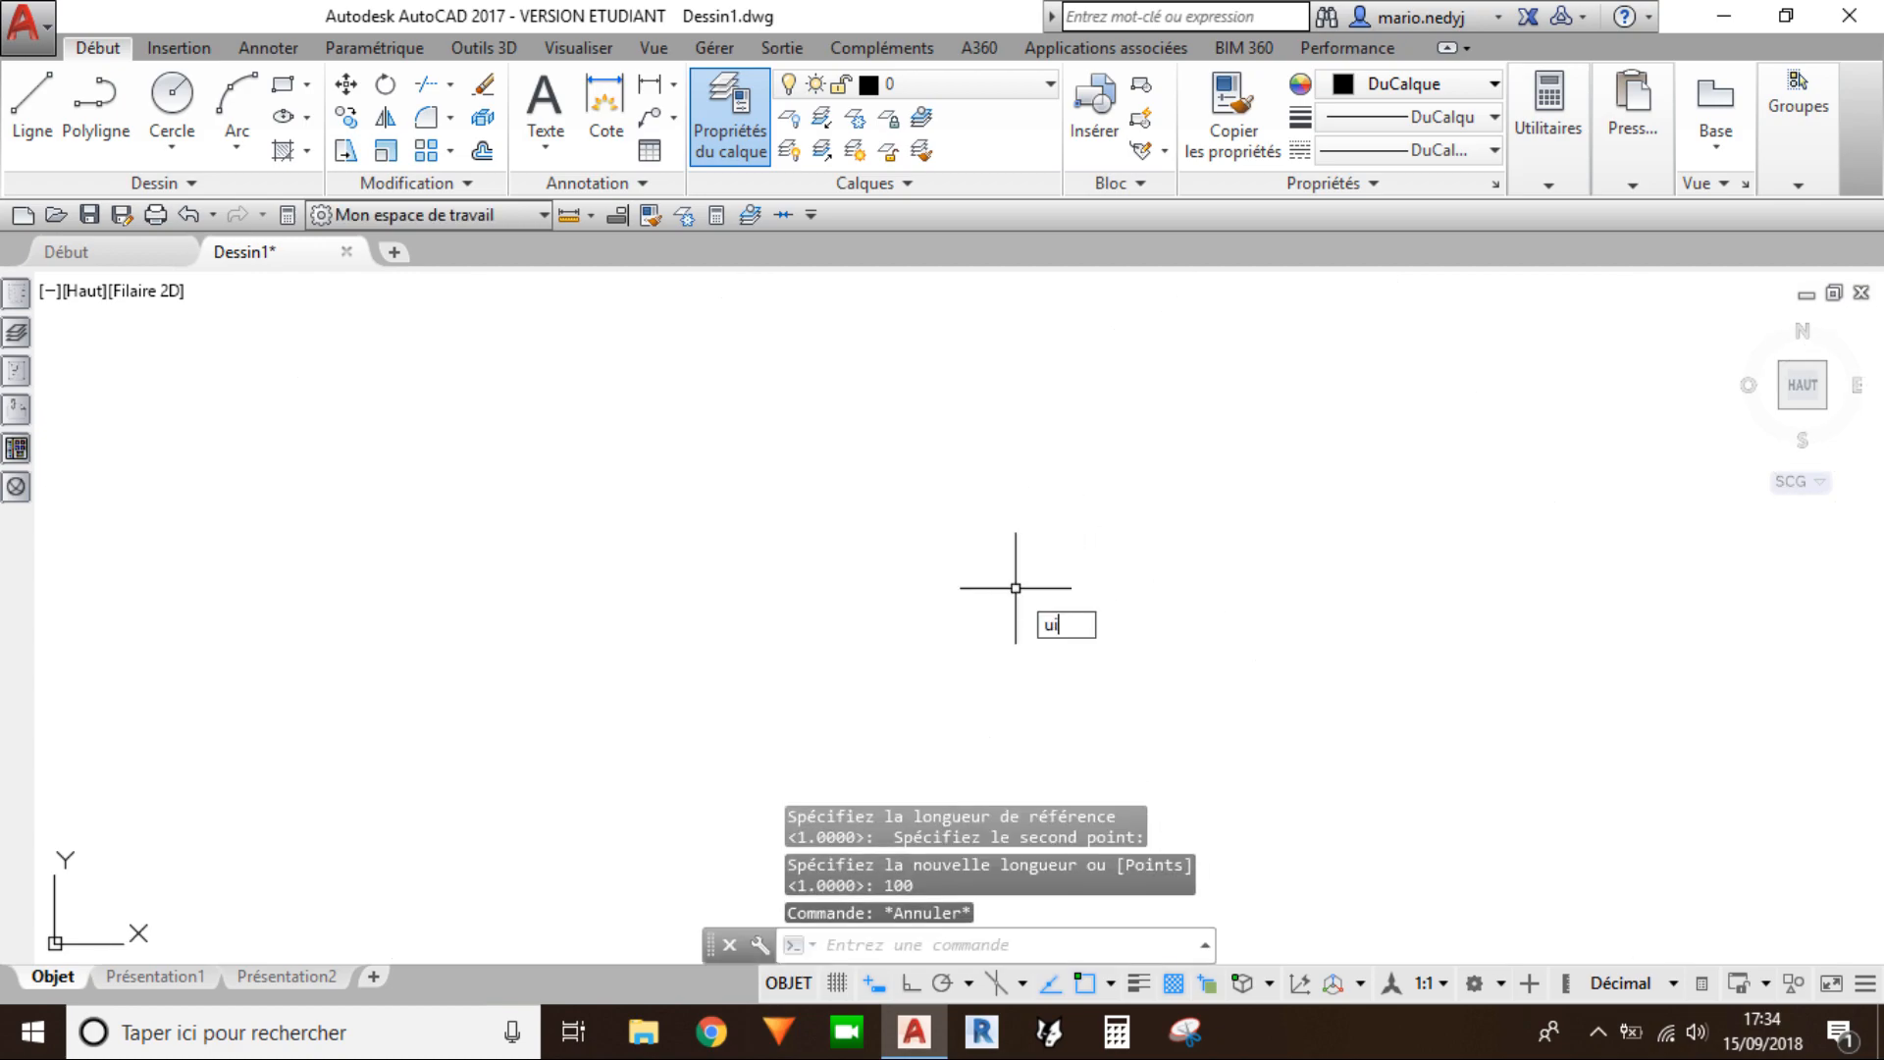
key(Return)
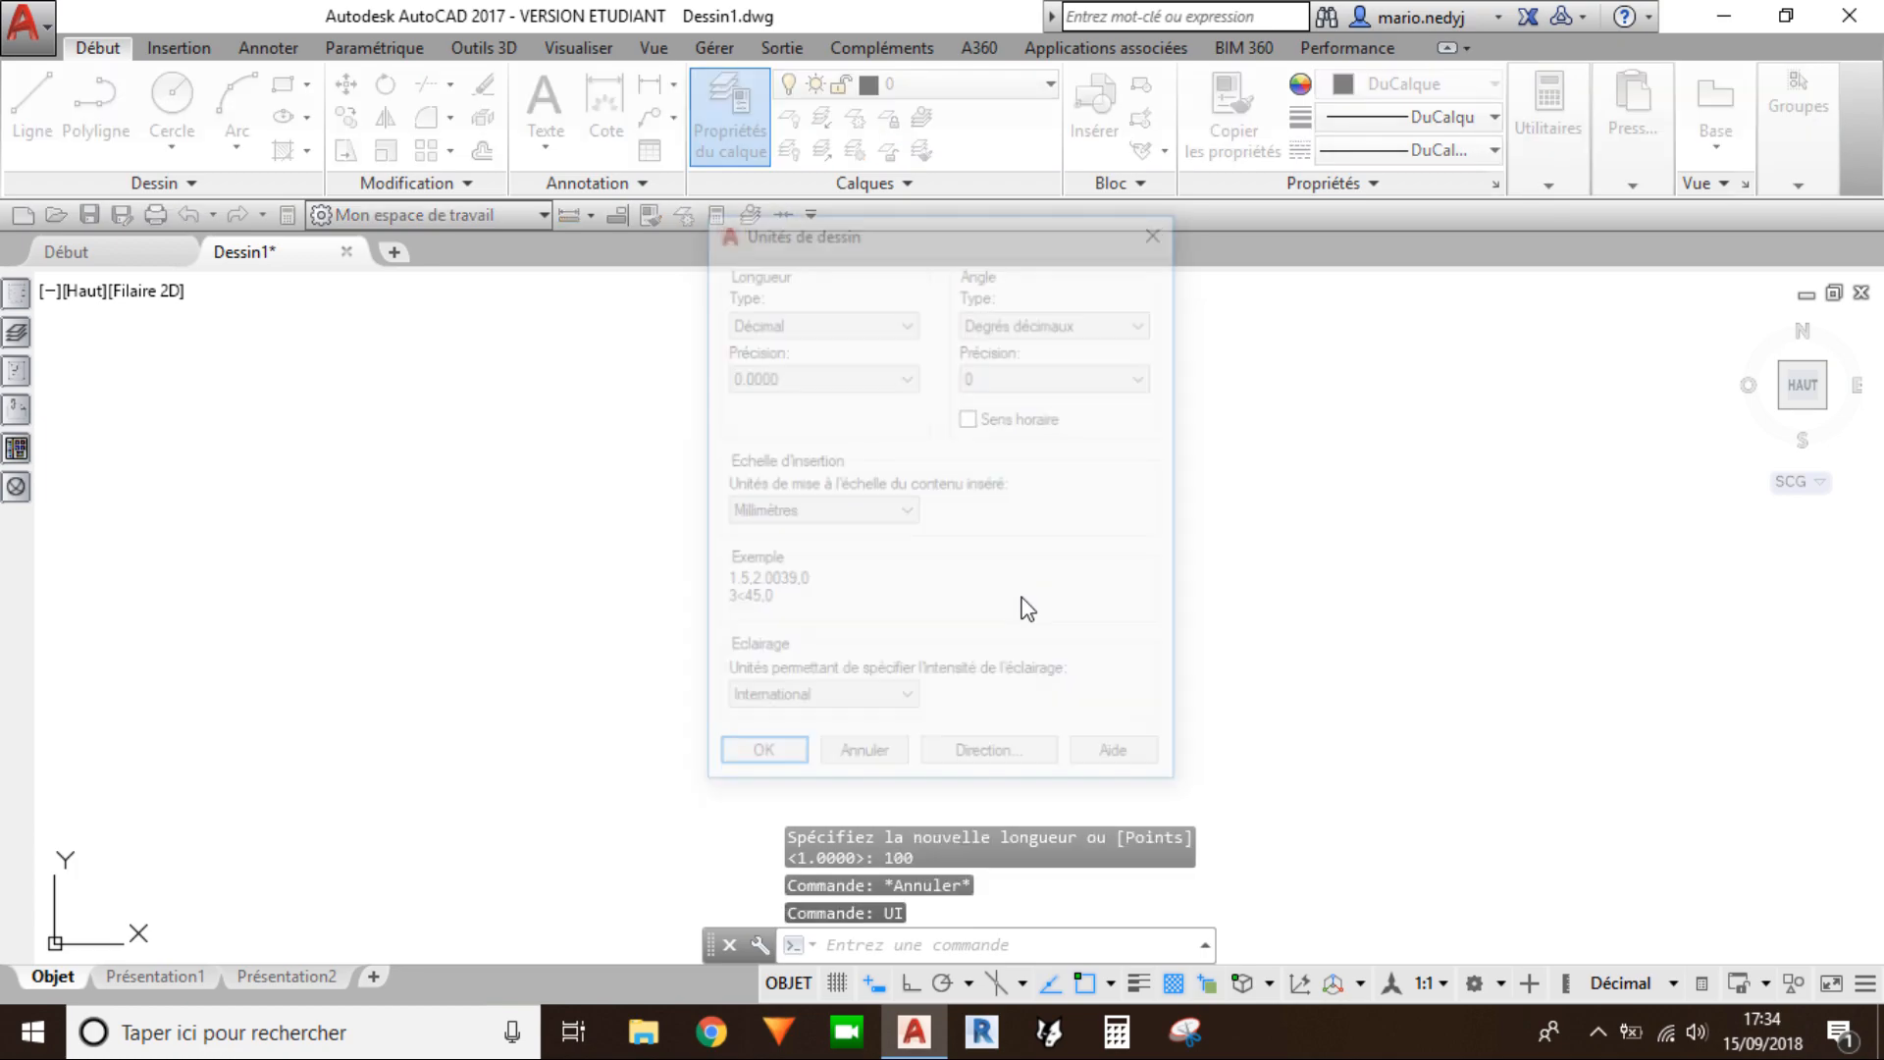
click(855, 517)
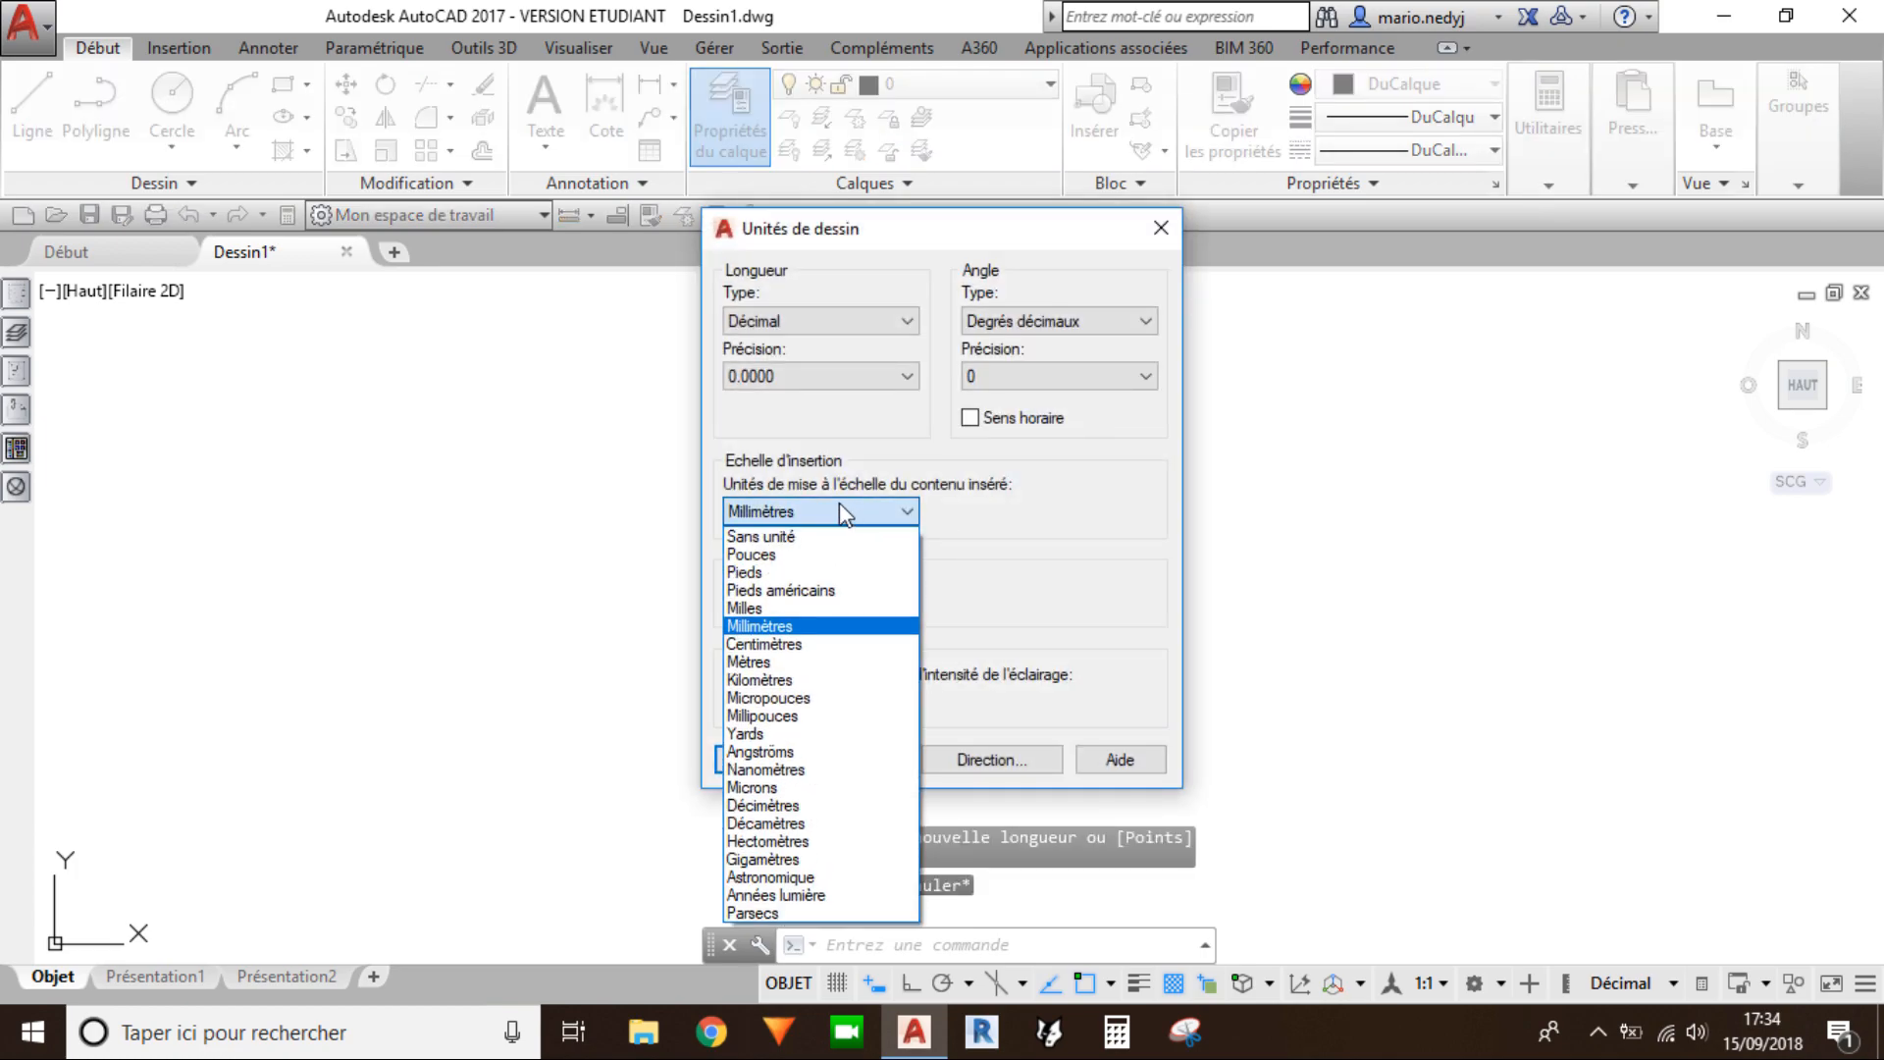
click(775, 656)
click(855, 379)
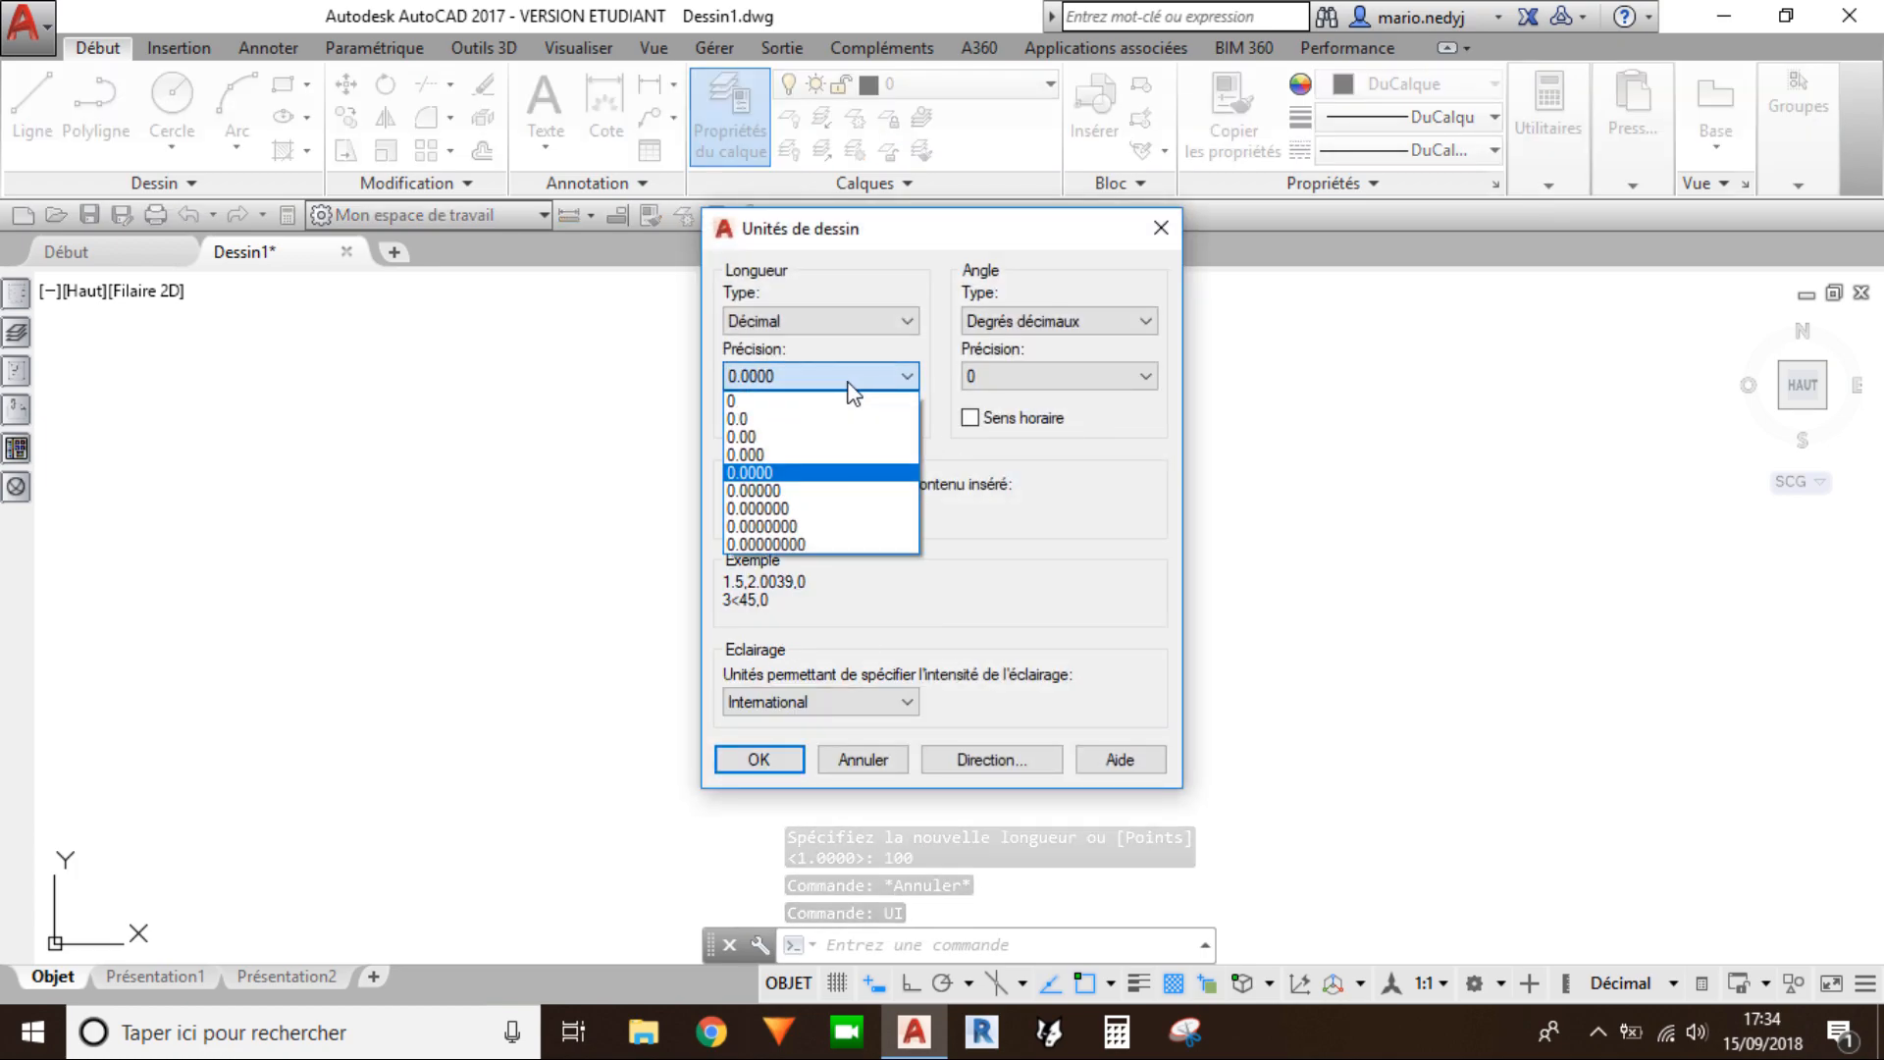
click(757, 434)
click(742, 769)
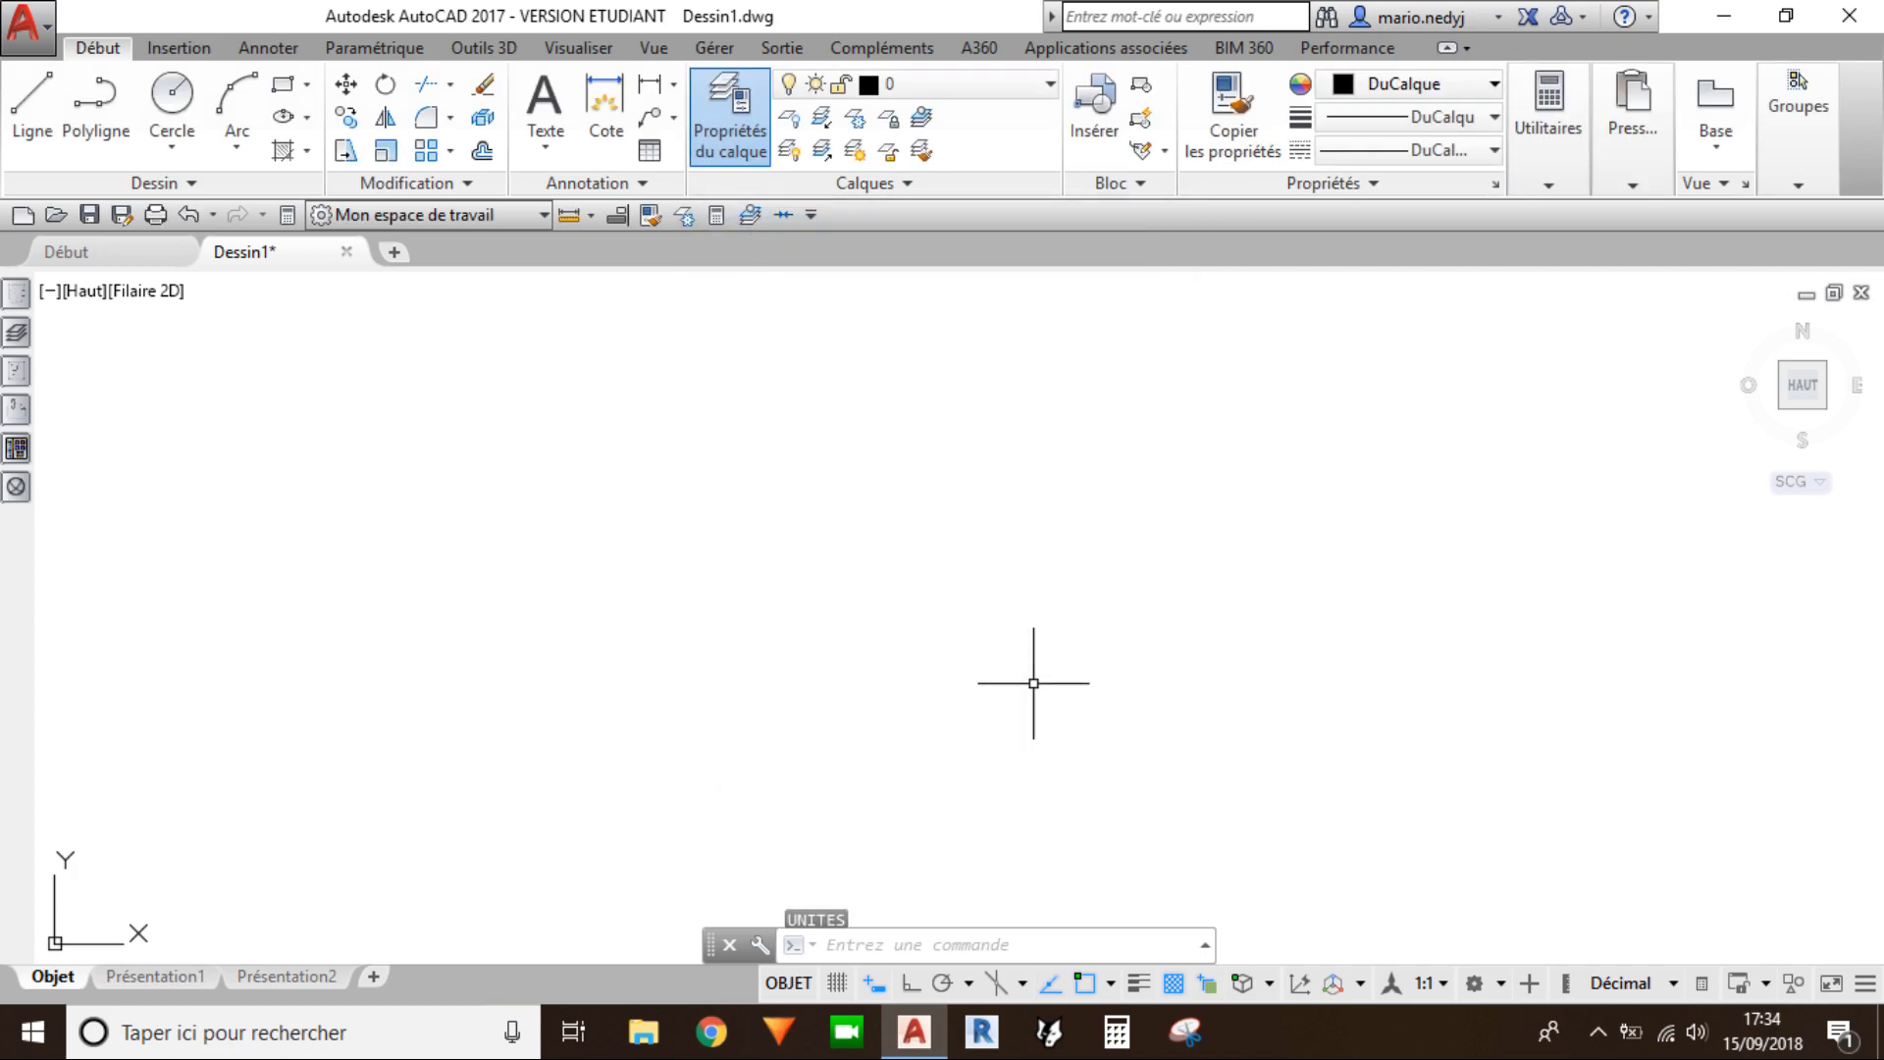
Step: Measure the distance between the same two adjacent grid crosses on the scaled map
middle_click(942, 640)
middle_click(942, 640)
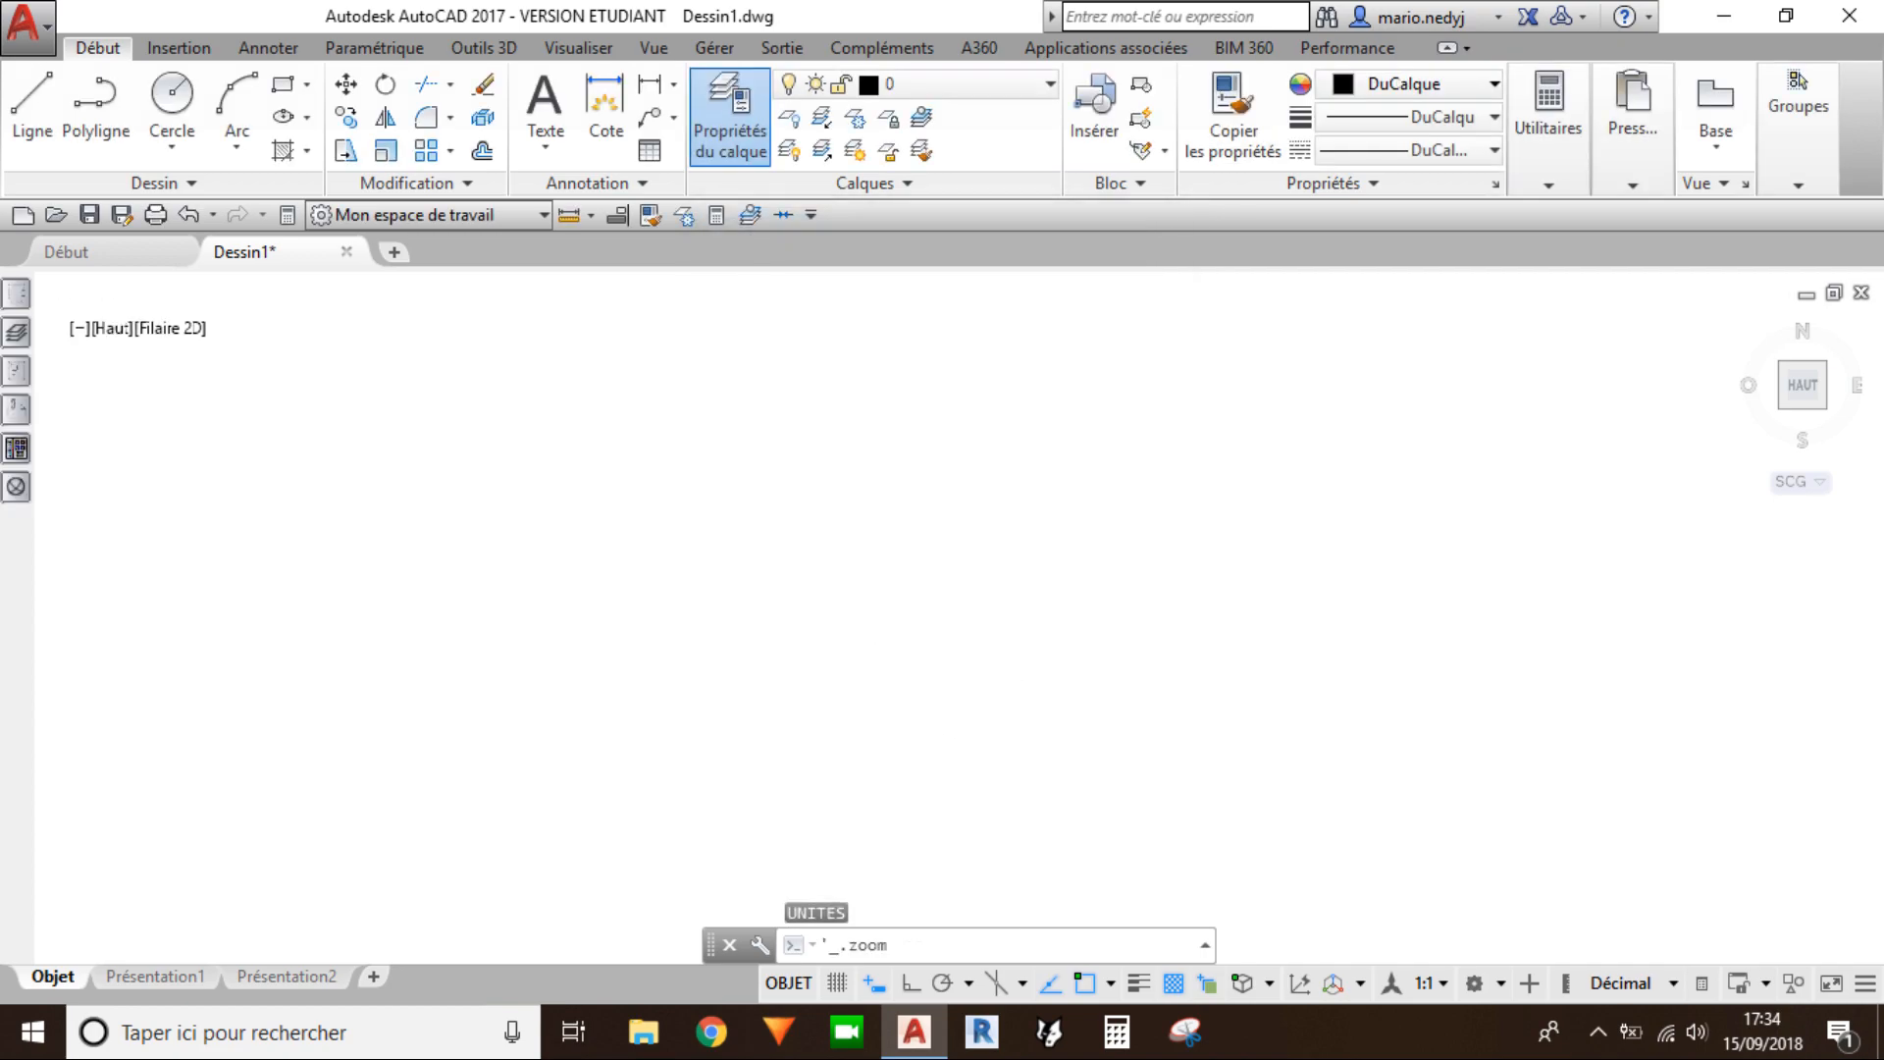
scroll(988, 514, up, 5)
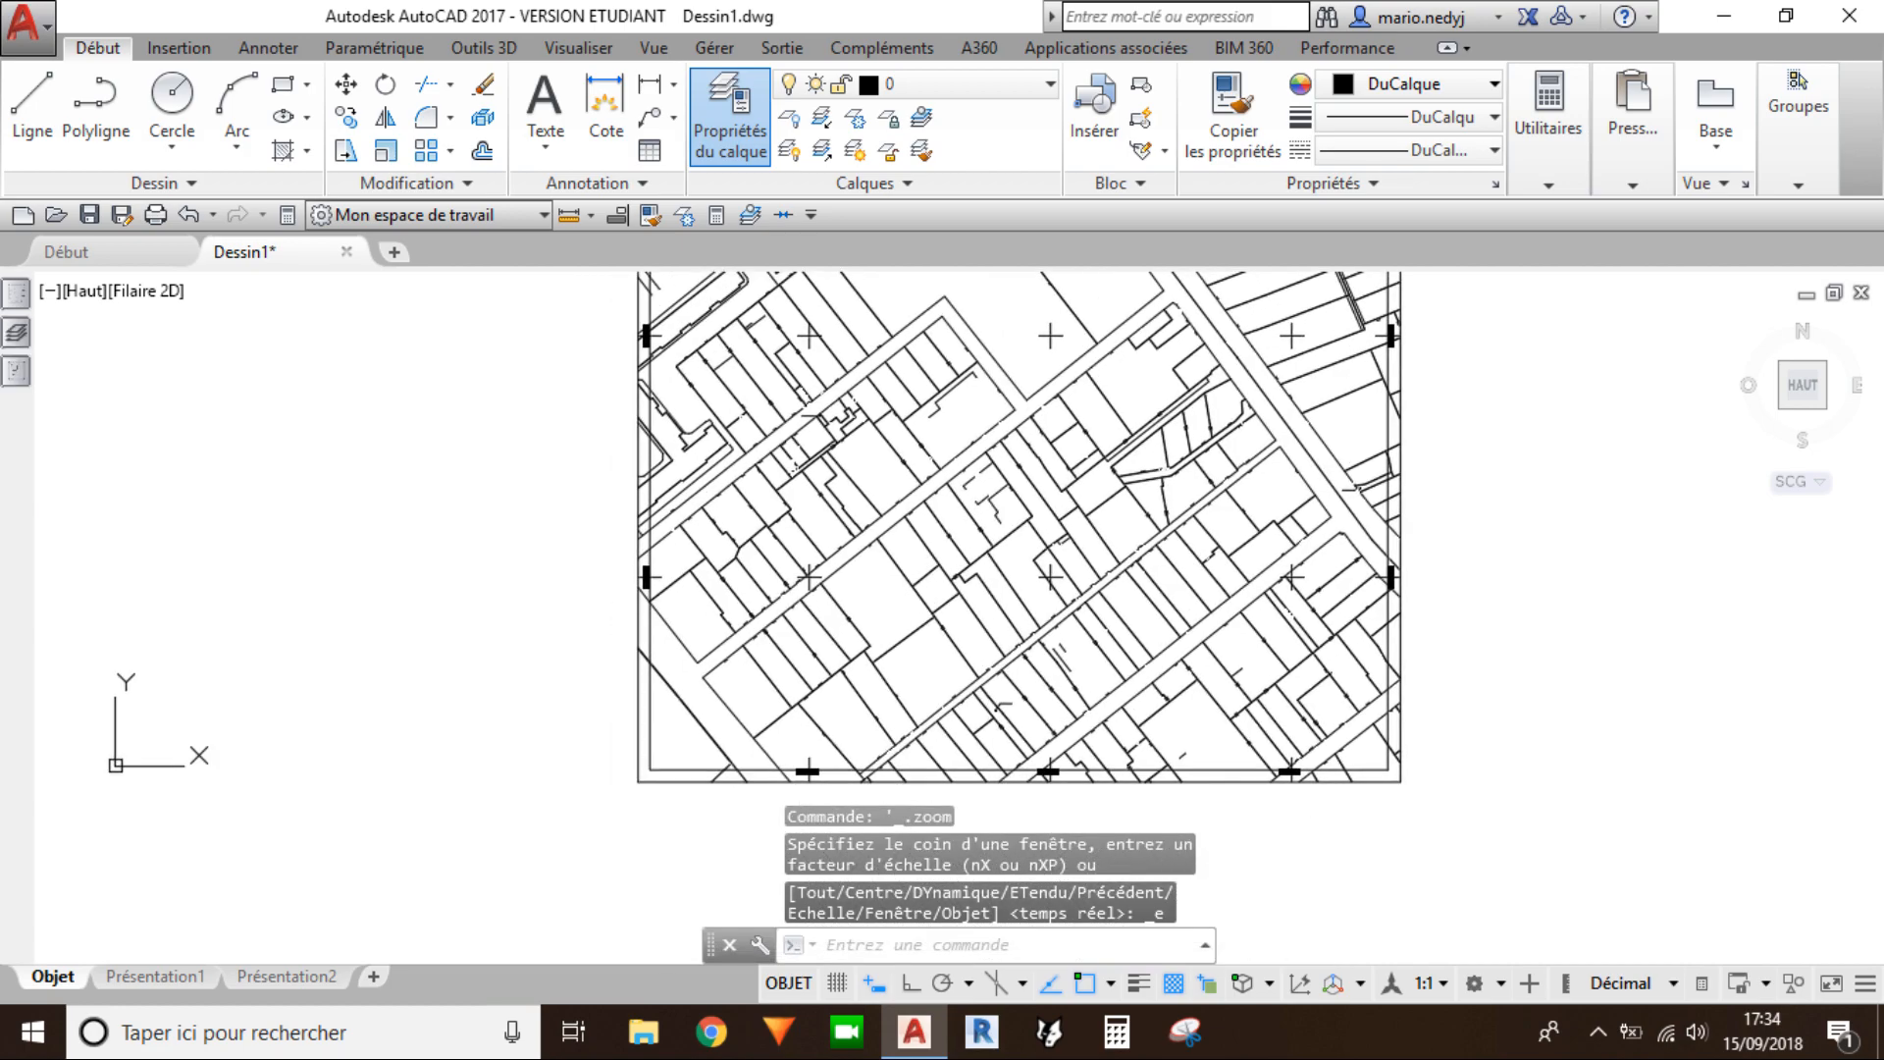
click(590, 214)
click(633, 261)
scroll(701, 538, up, 3)
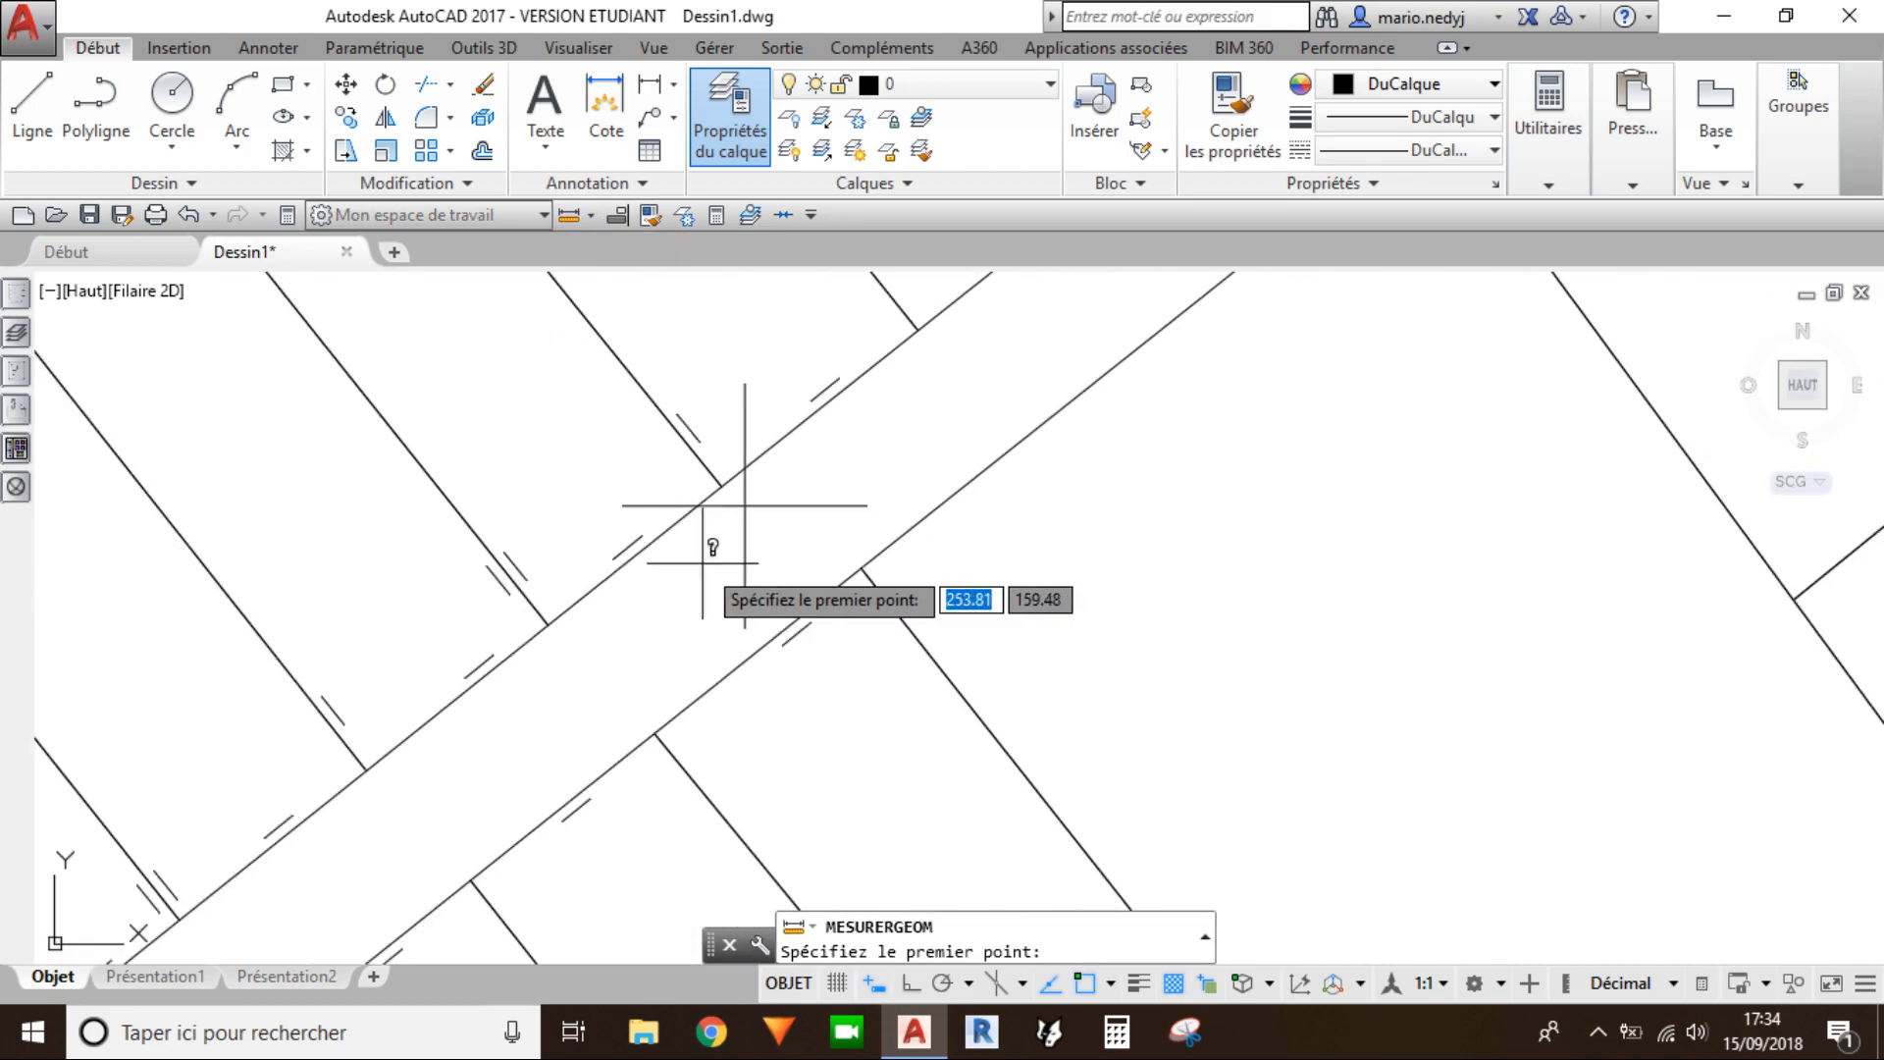
click(744, 507)
scroll(908, 588, down, 6)
scroll(1363, 542, up, 6)
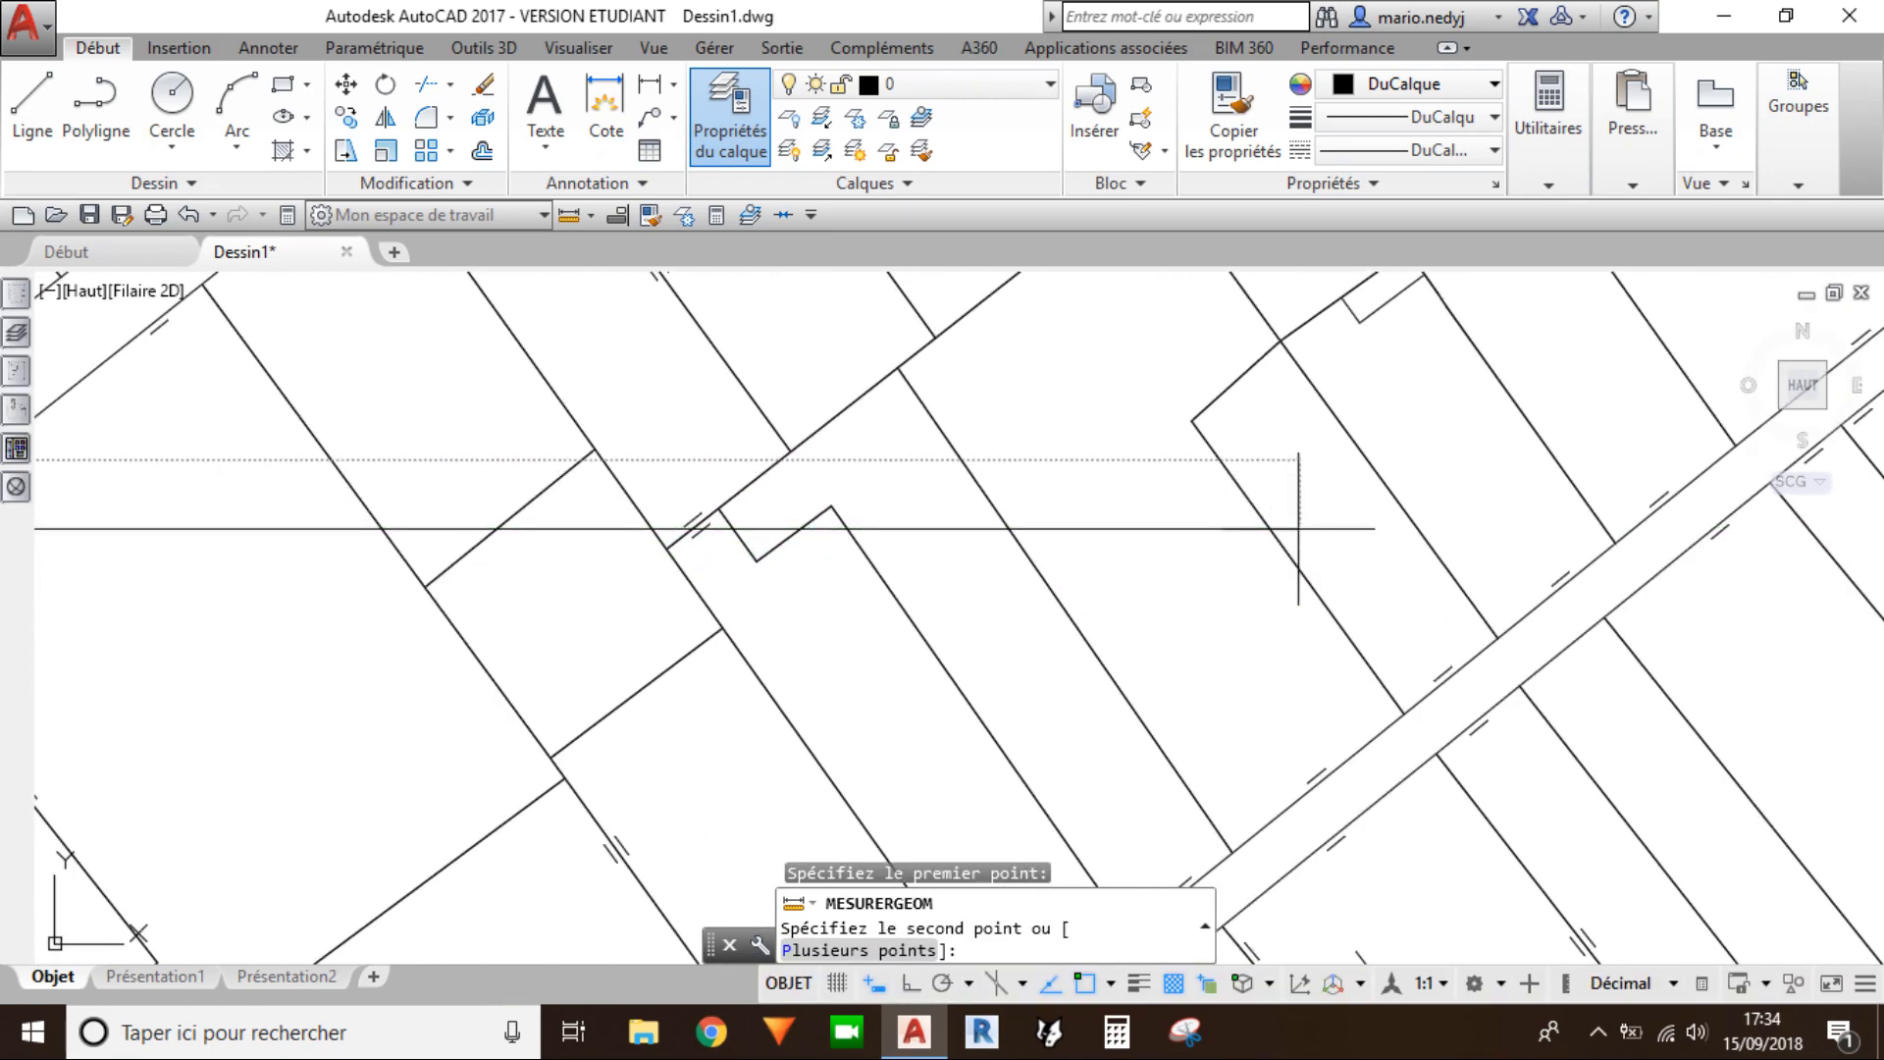
click(1298, 528)
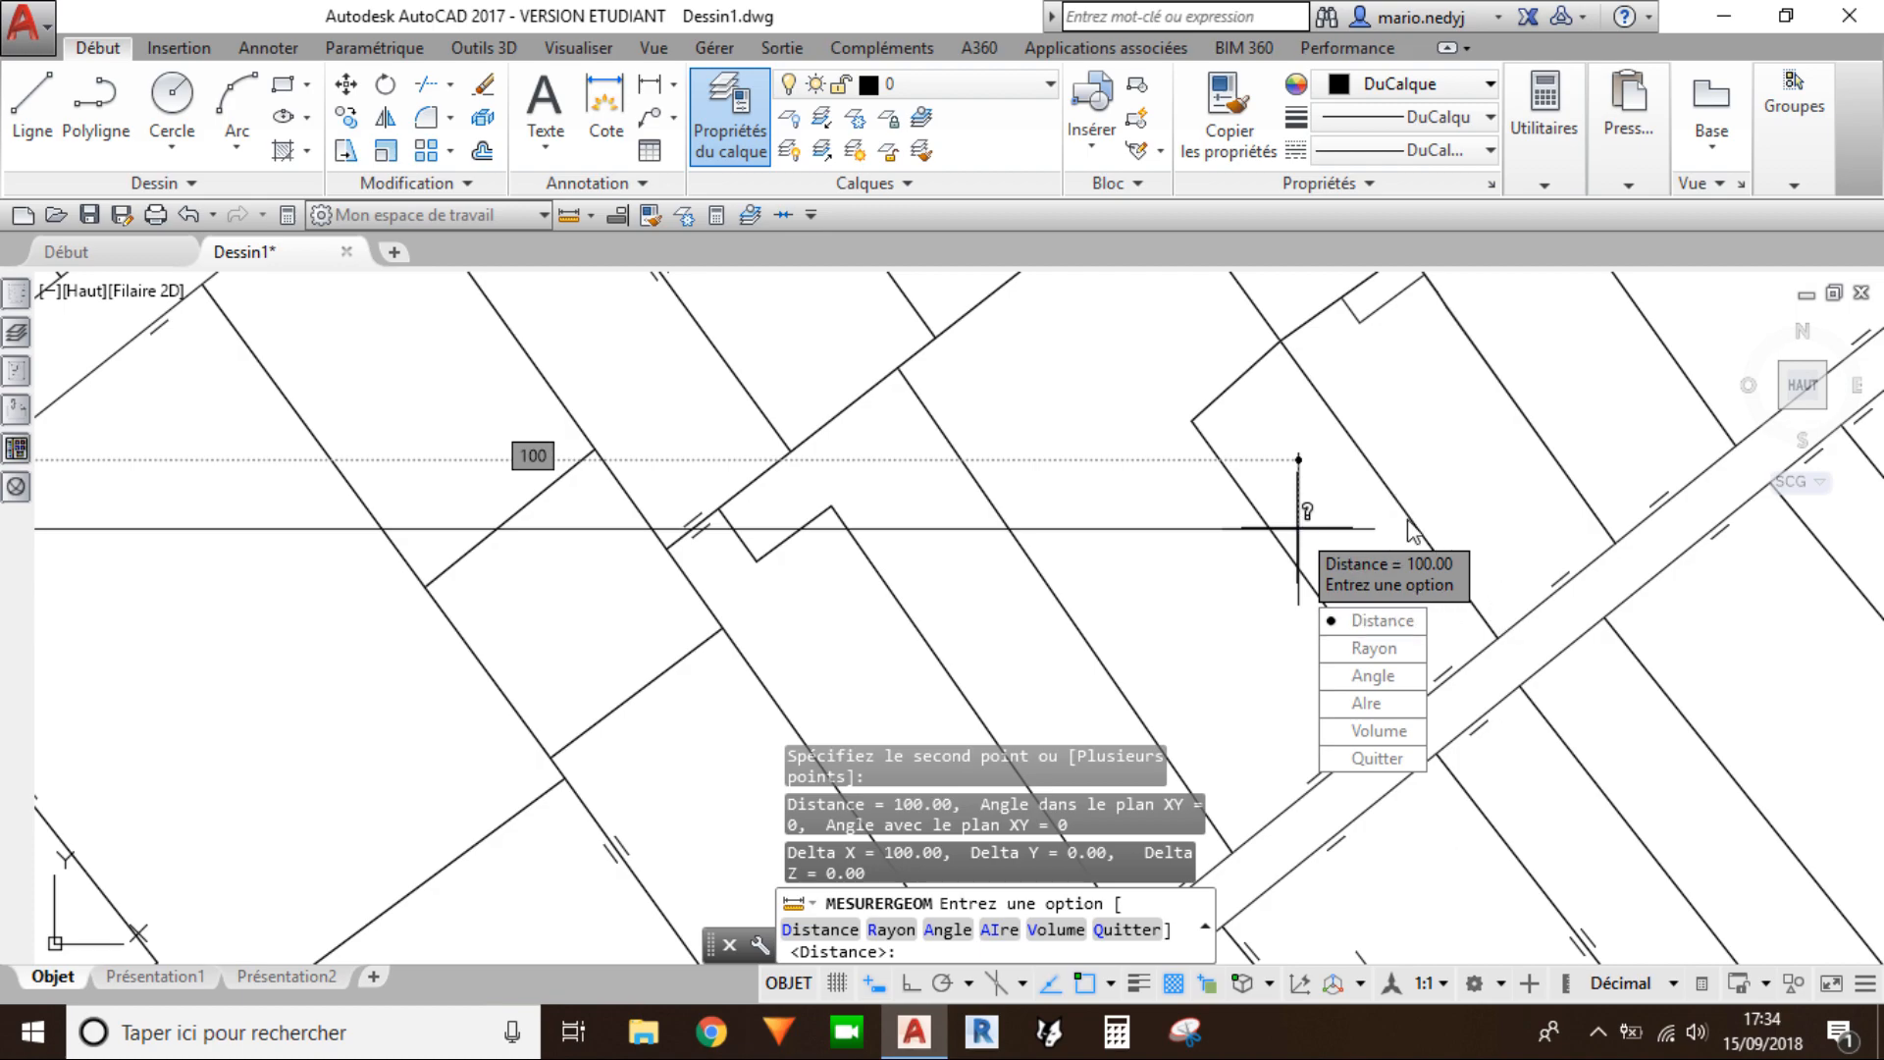
key(Escape)
key(Escape)
Step: Start moving the entire map, with the base point midway between the outer frame's lower-left and upper-right corners
scroll(962, 537, down, 8)
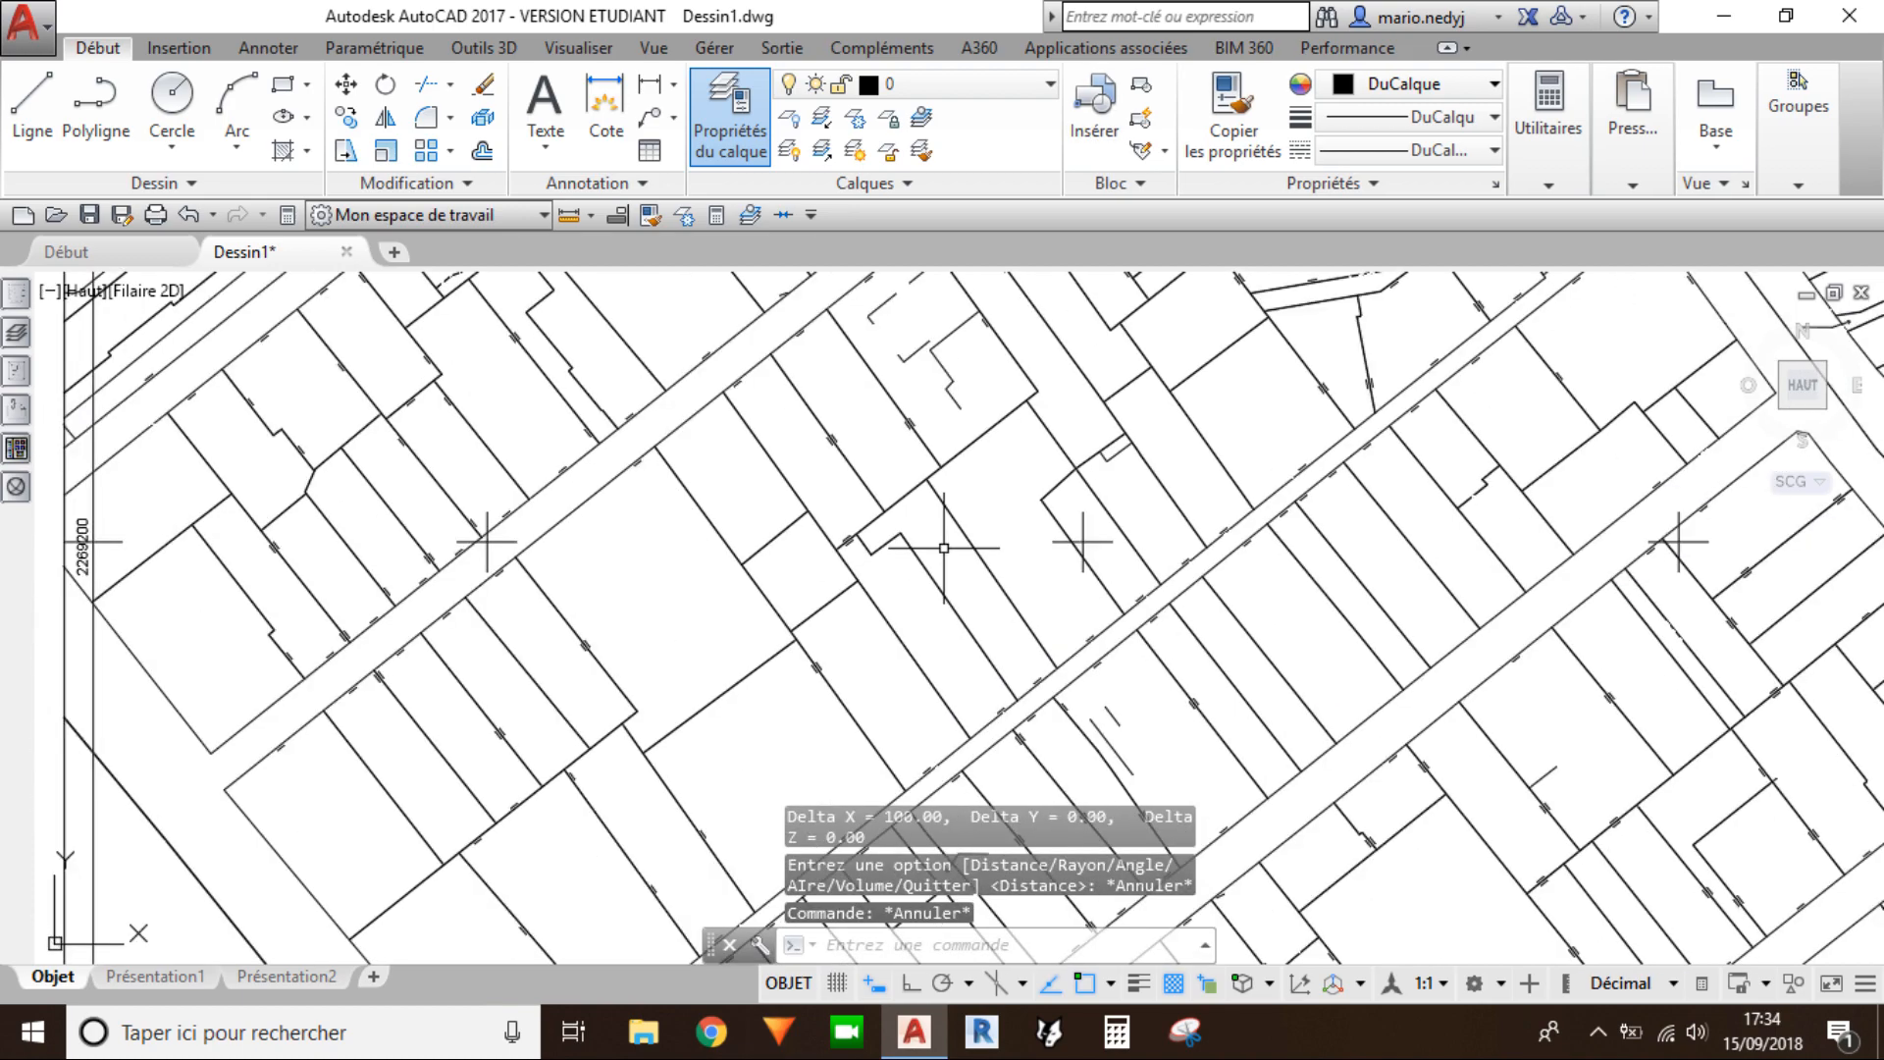
middle_click(961, 550)
middle_click(961, 550)
scroll(1040, 587, down, 2)
middle_drag(1055, 585, 1042, 488)
click(1294, 780)
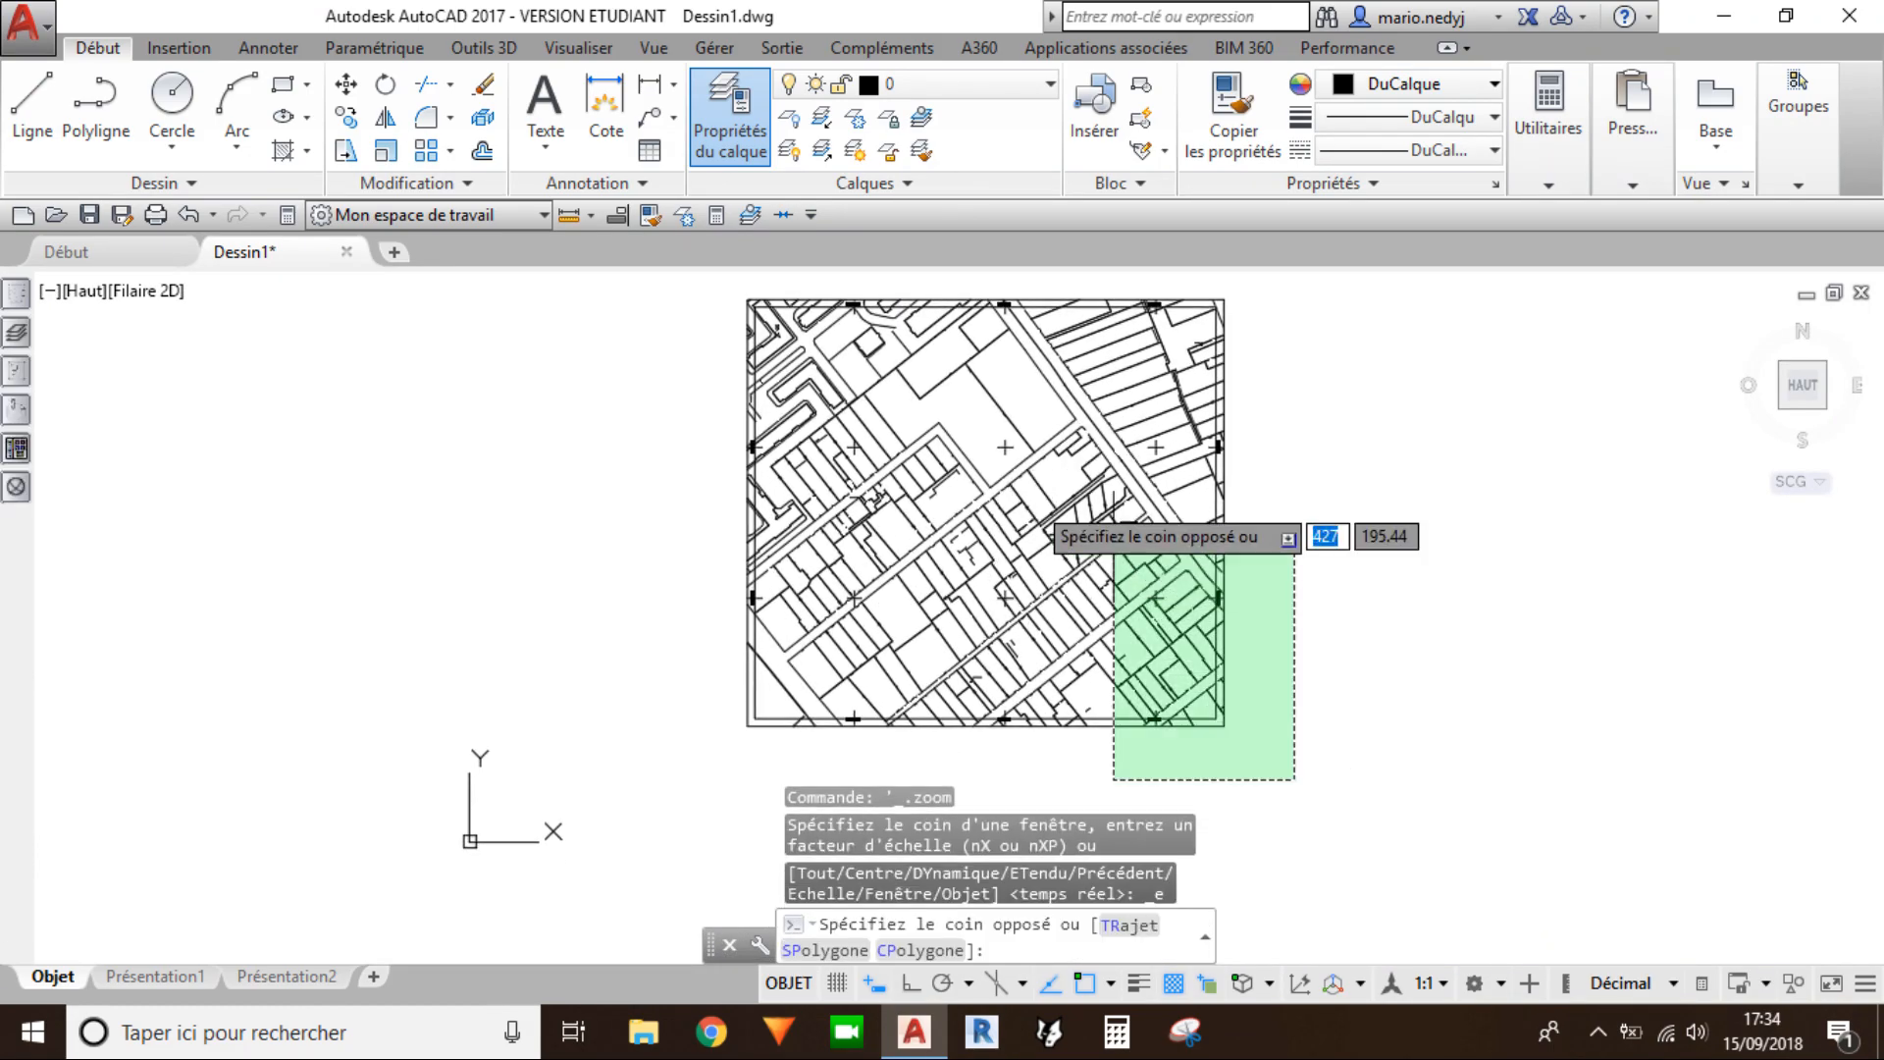
click(691, 282)
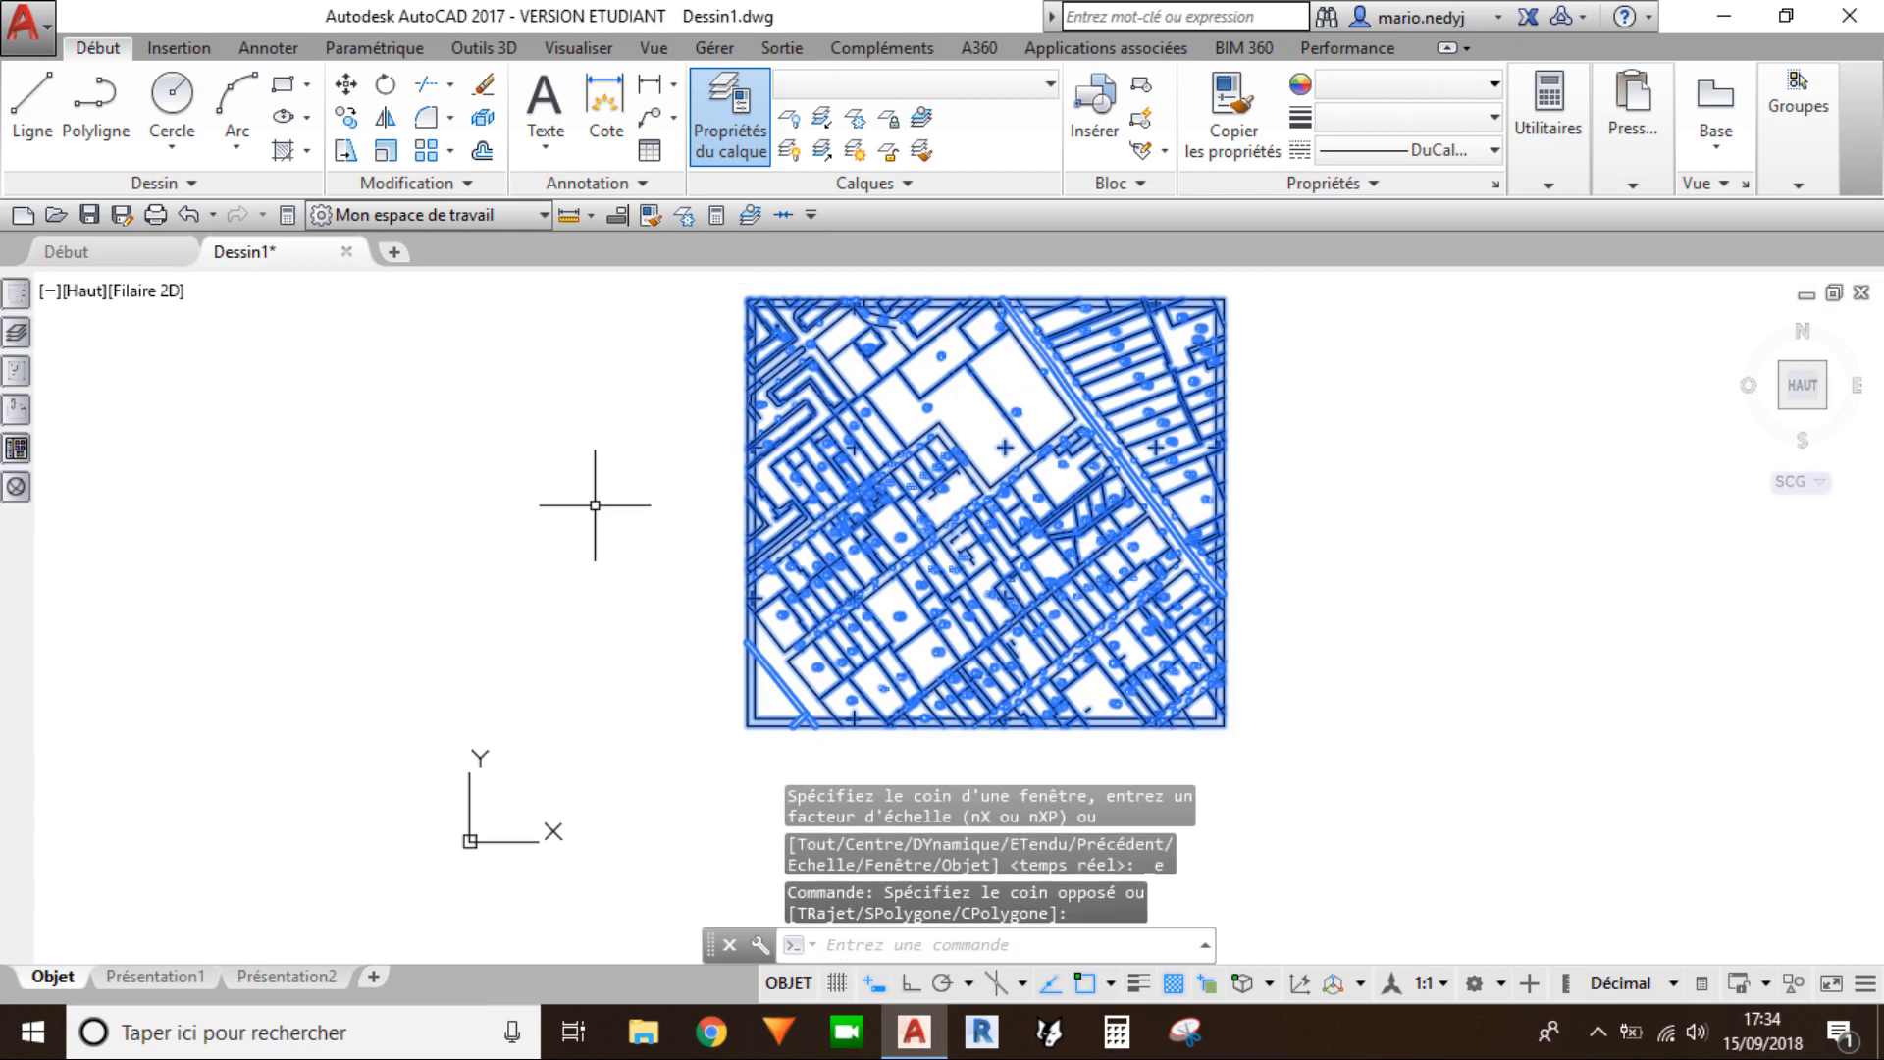
text(DP)
key(Return)
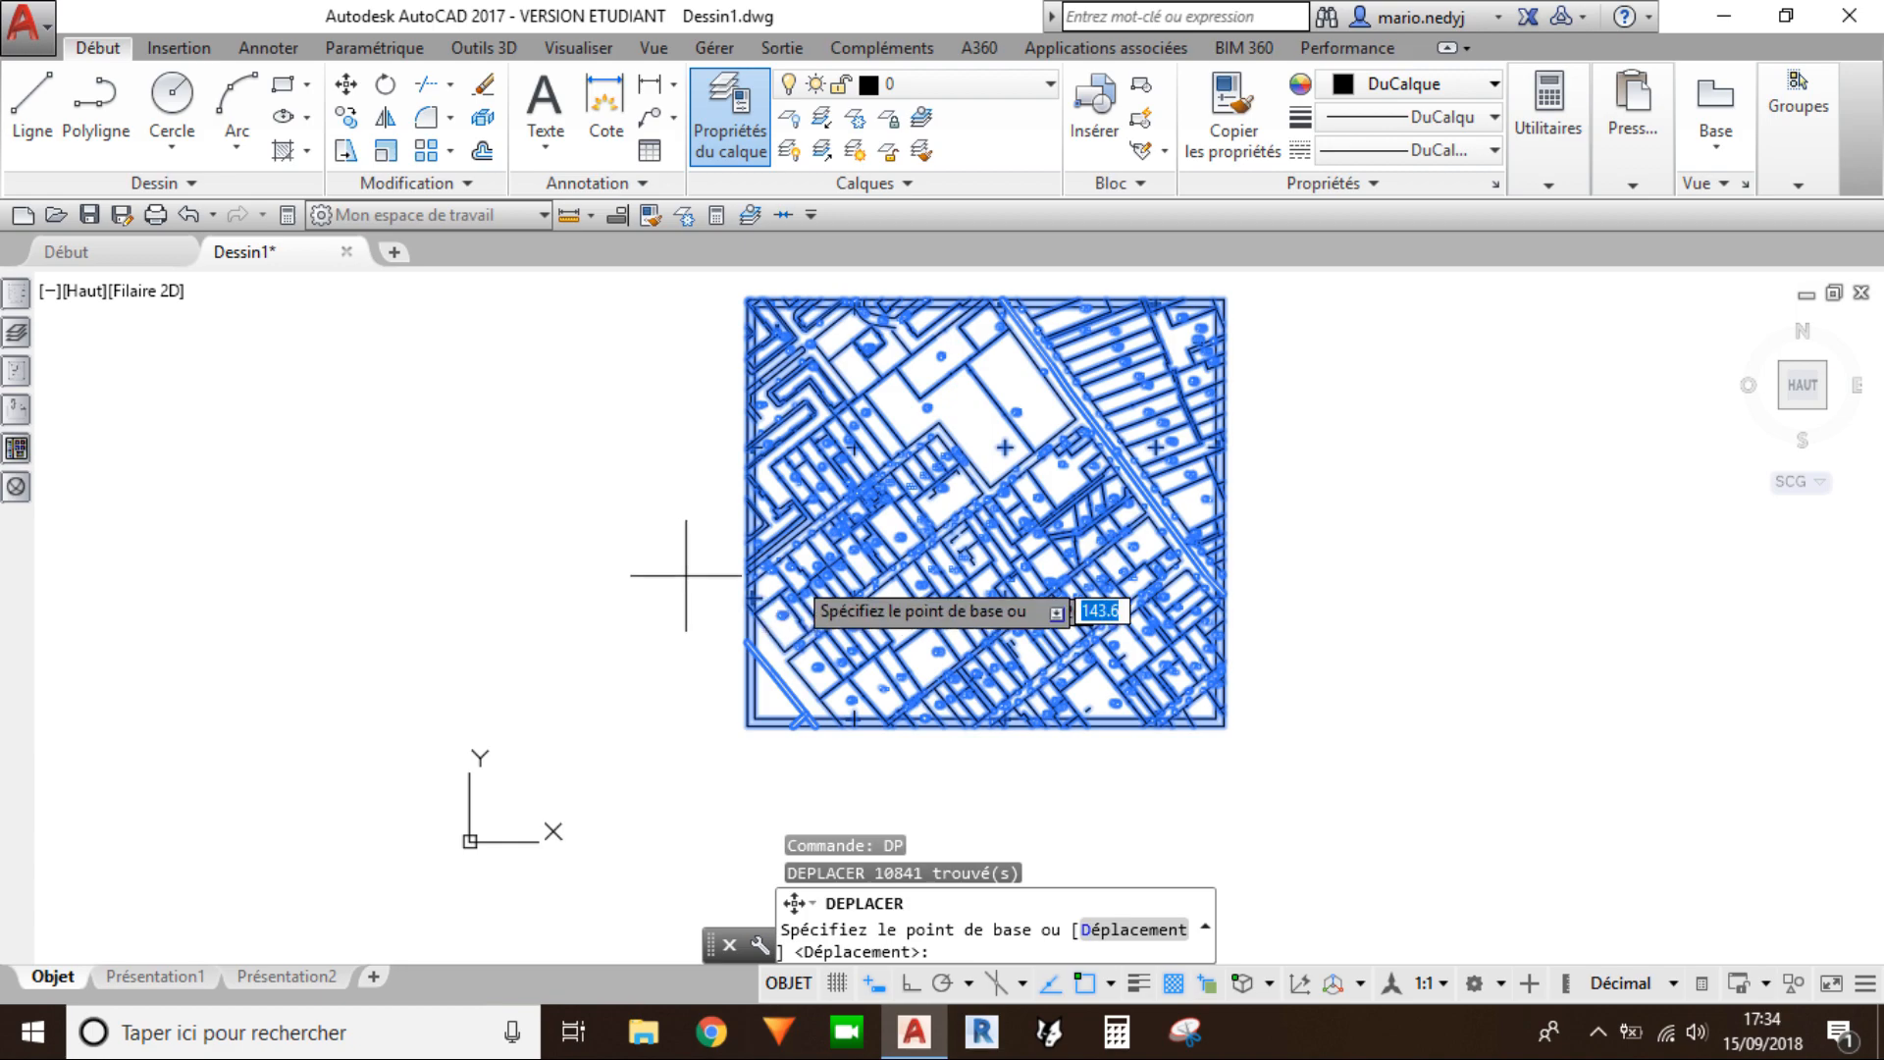
shift+right_click(600, 539)
click(698, 389)
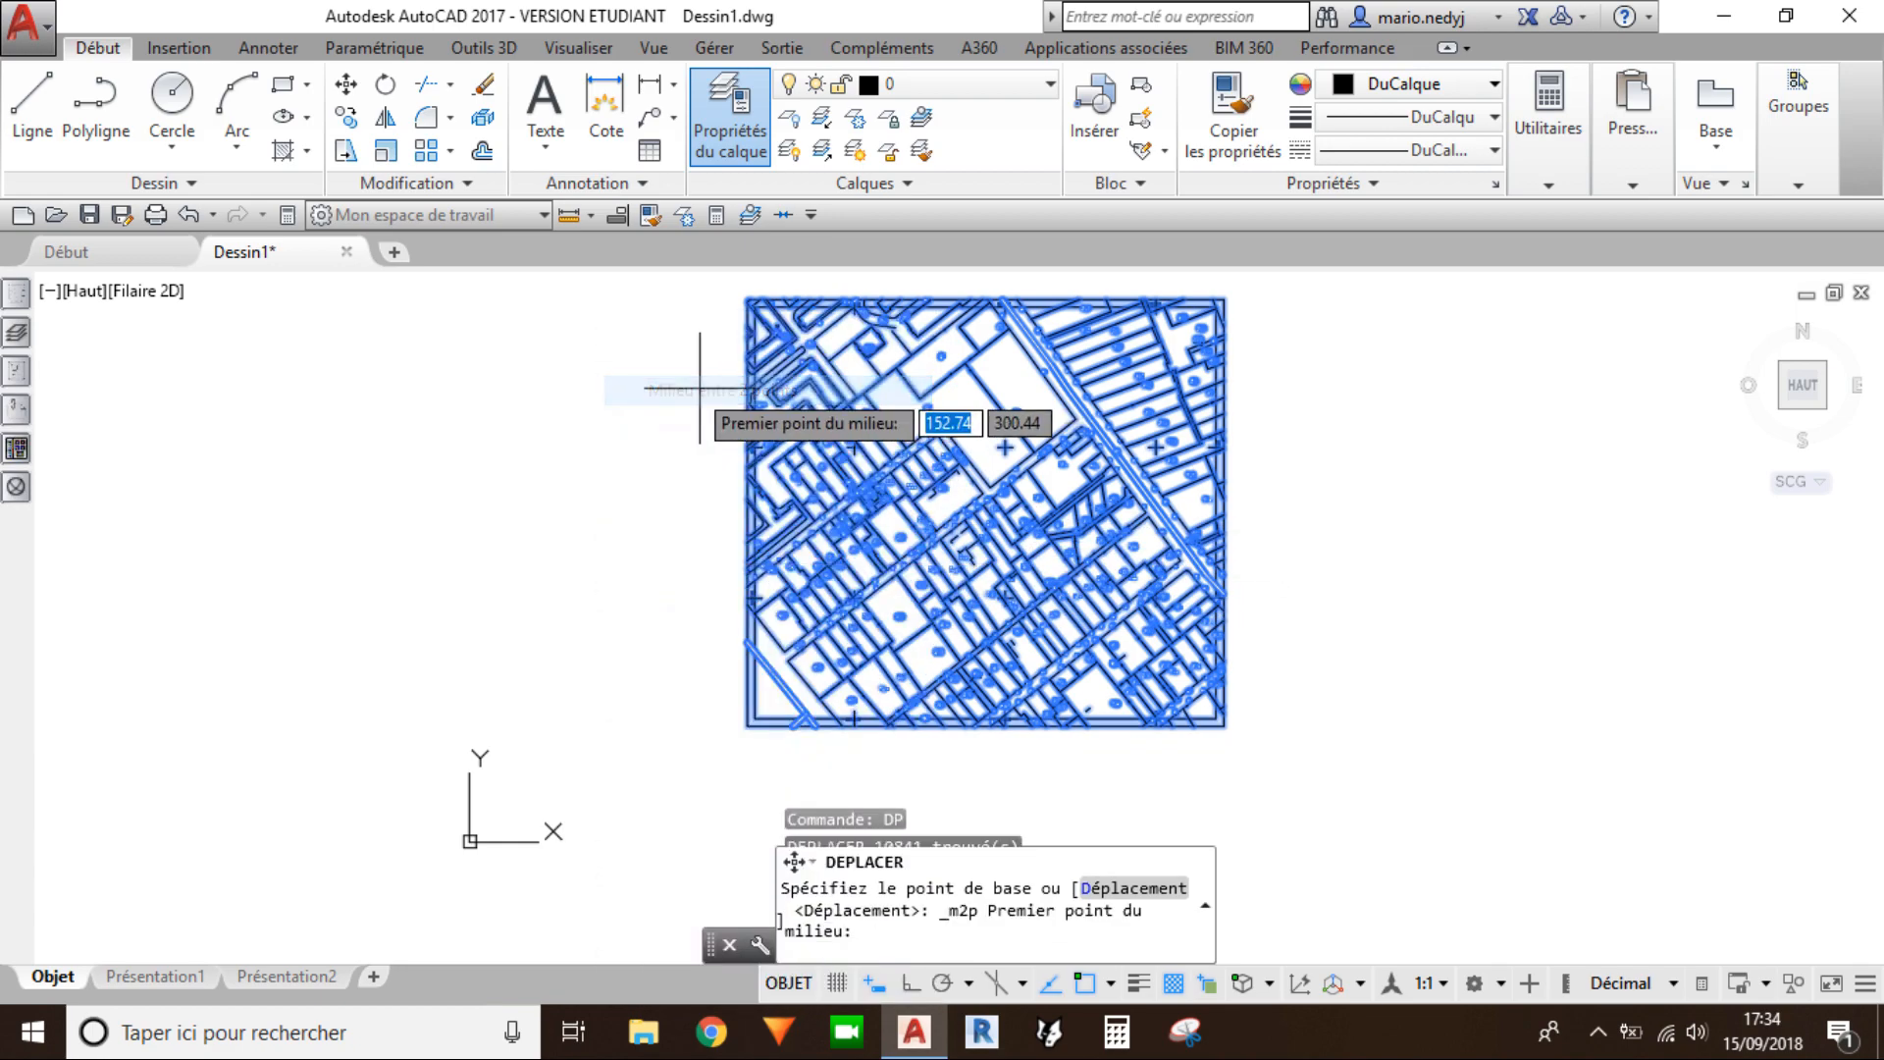
click(745, 726)
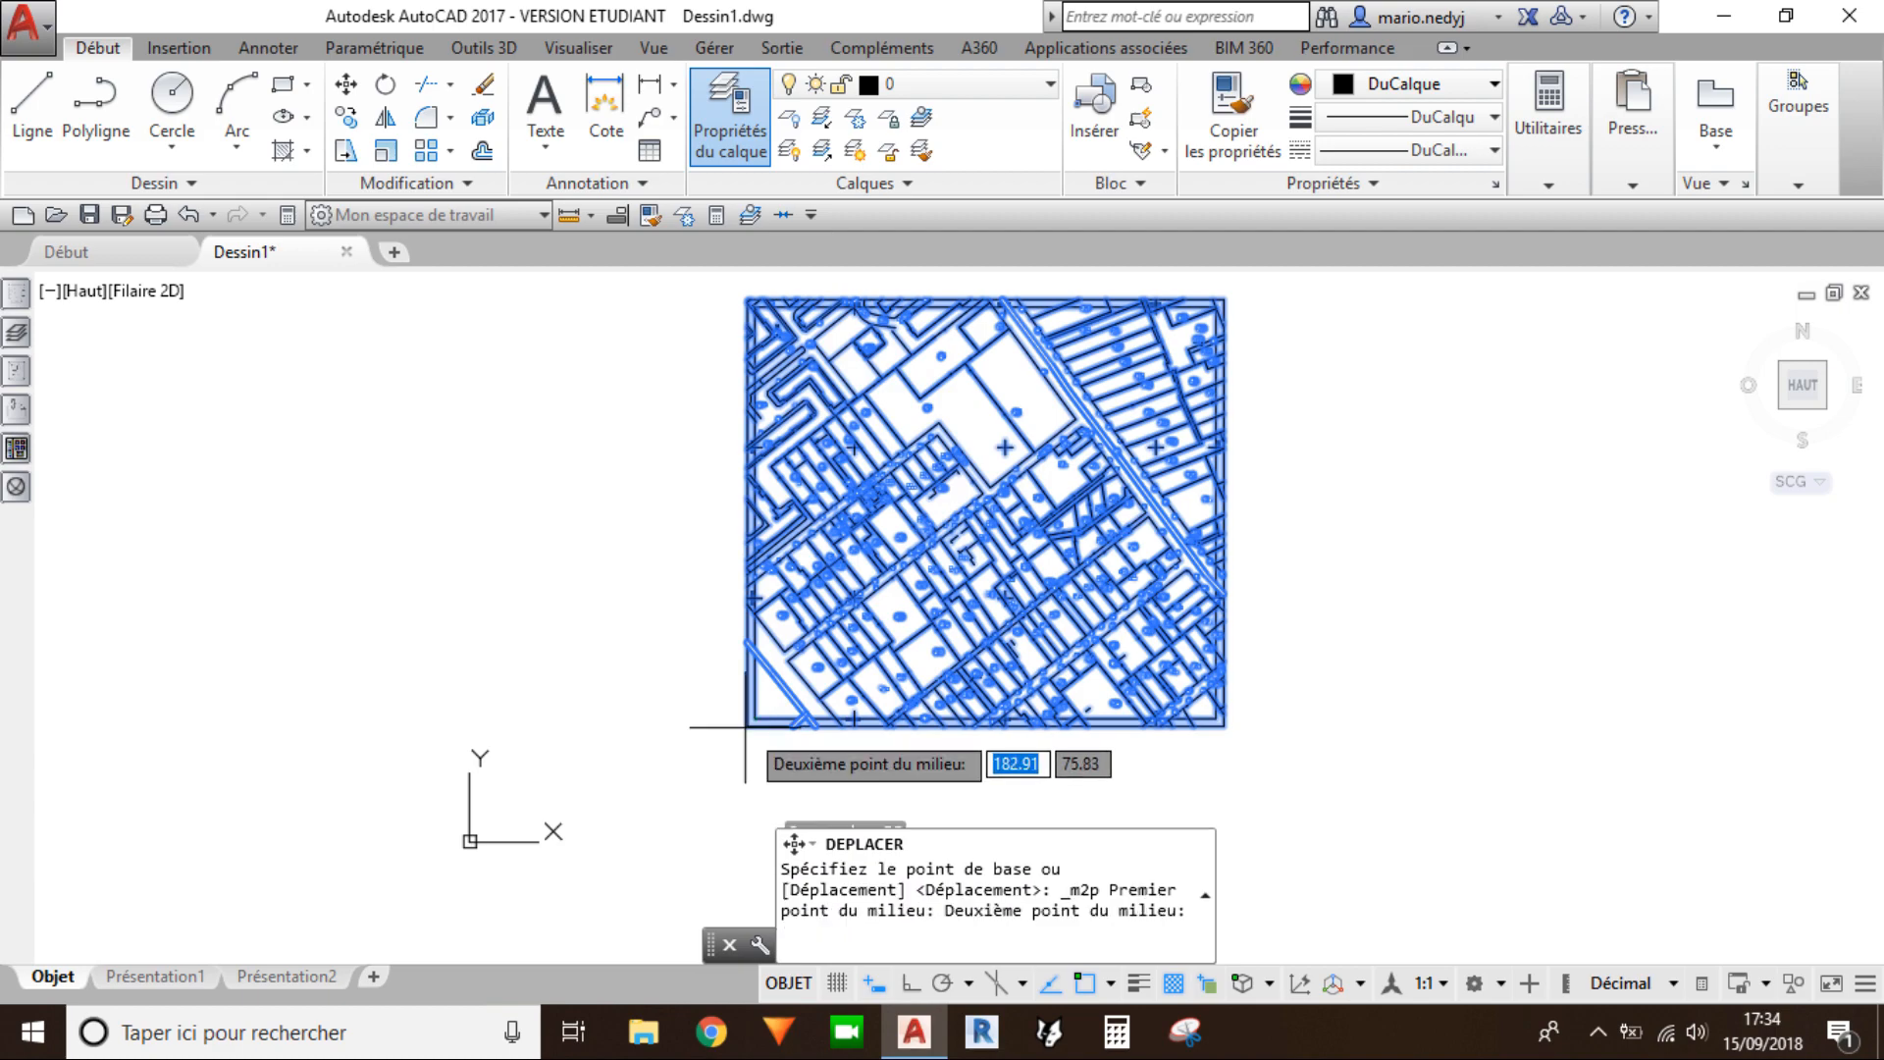
click(1224, 298)
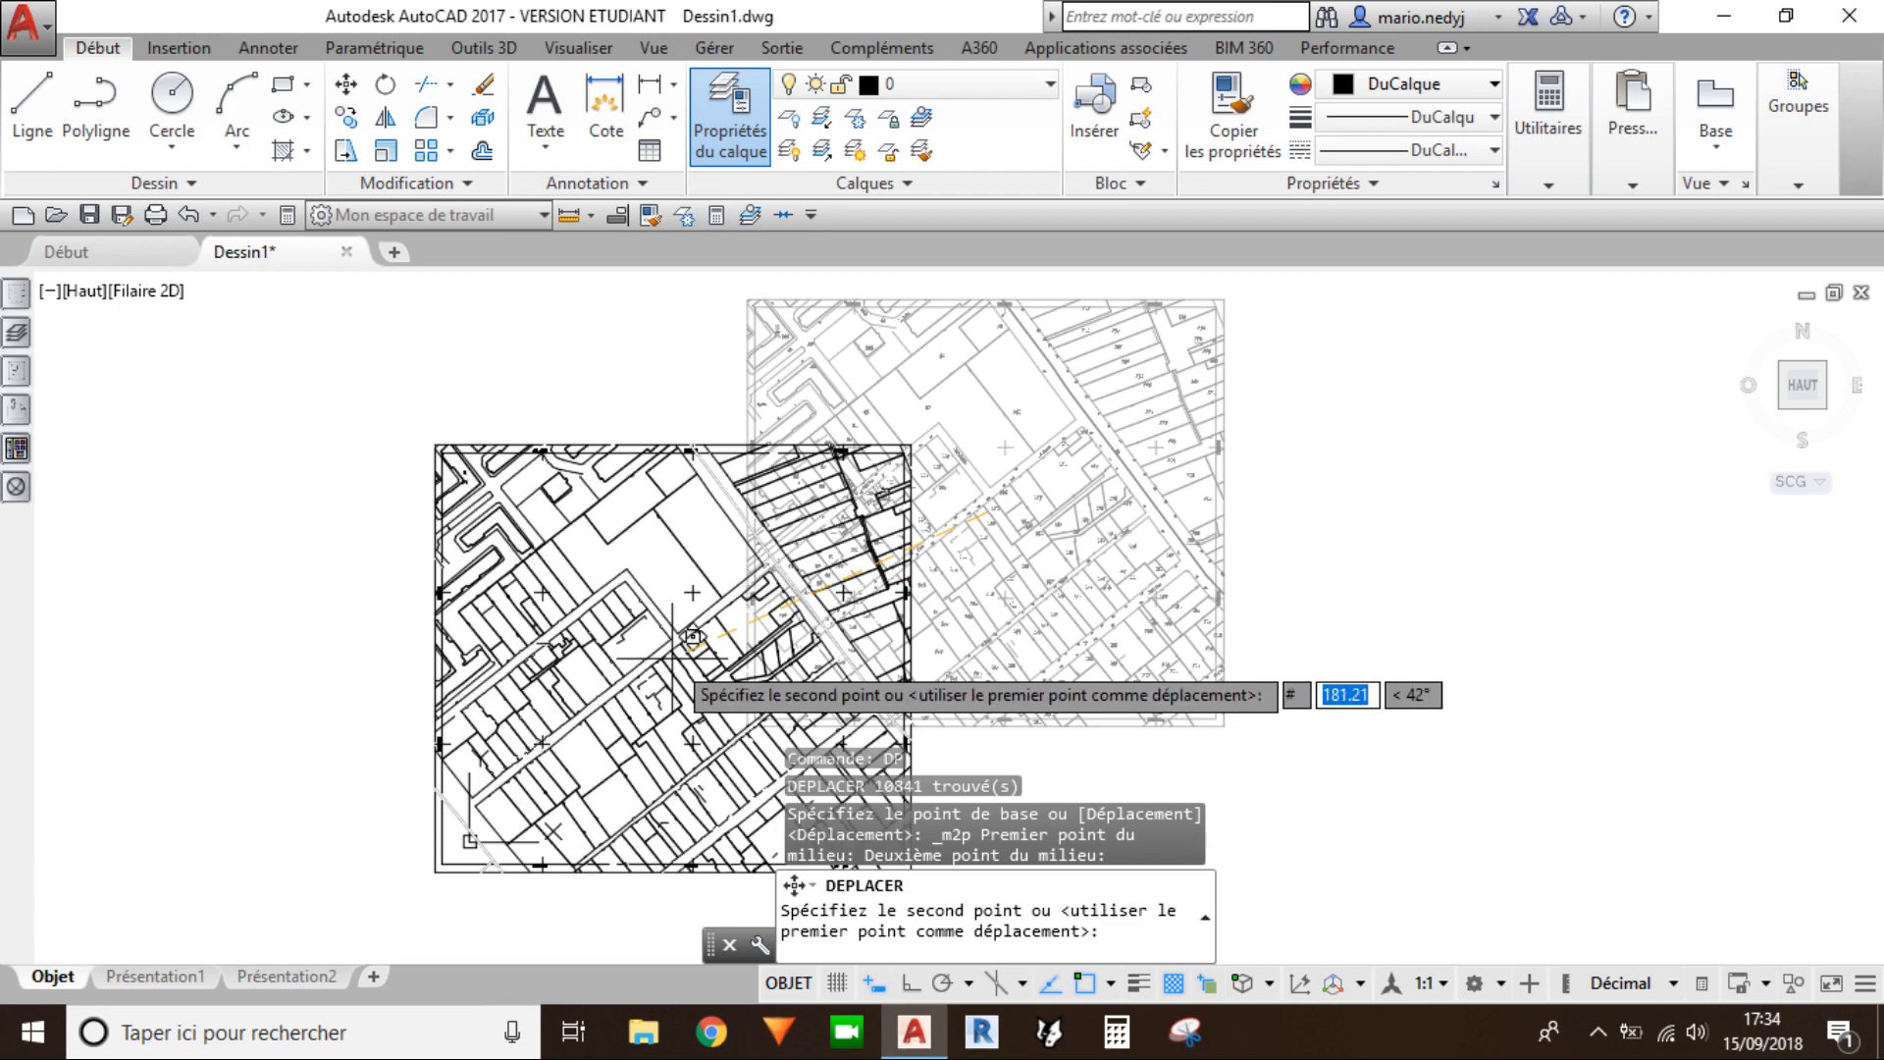
Step: Place the map's centre base point at the drawing origin 0,0 and show the full drawing extents
text(0)
key(Tab)
text(0)
key(Return)
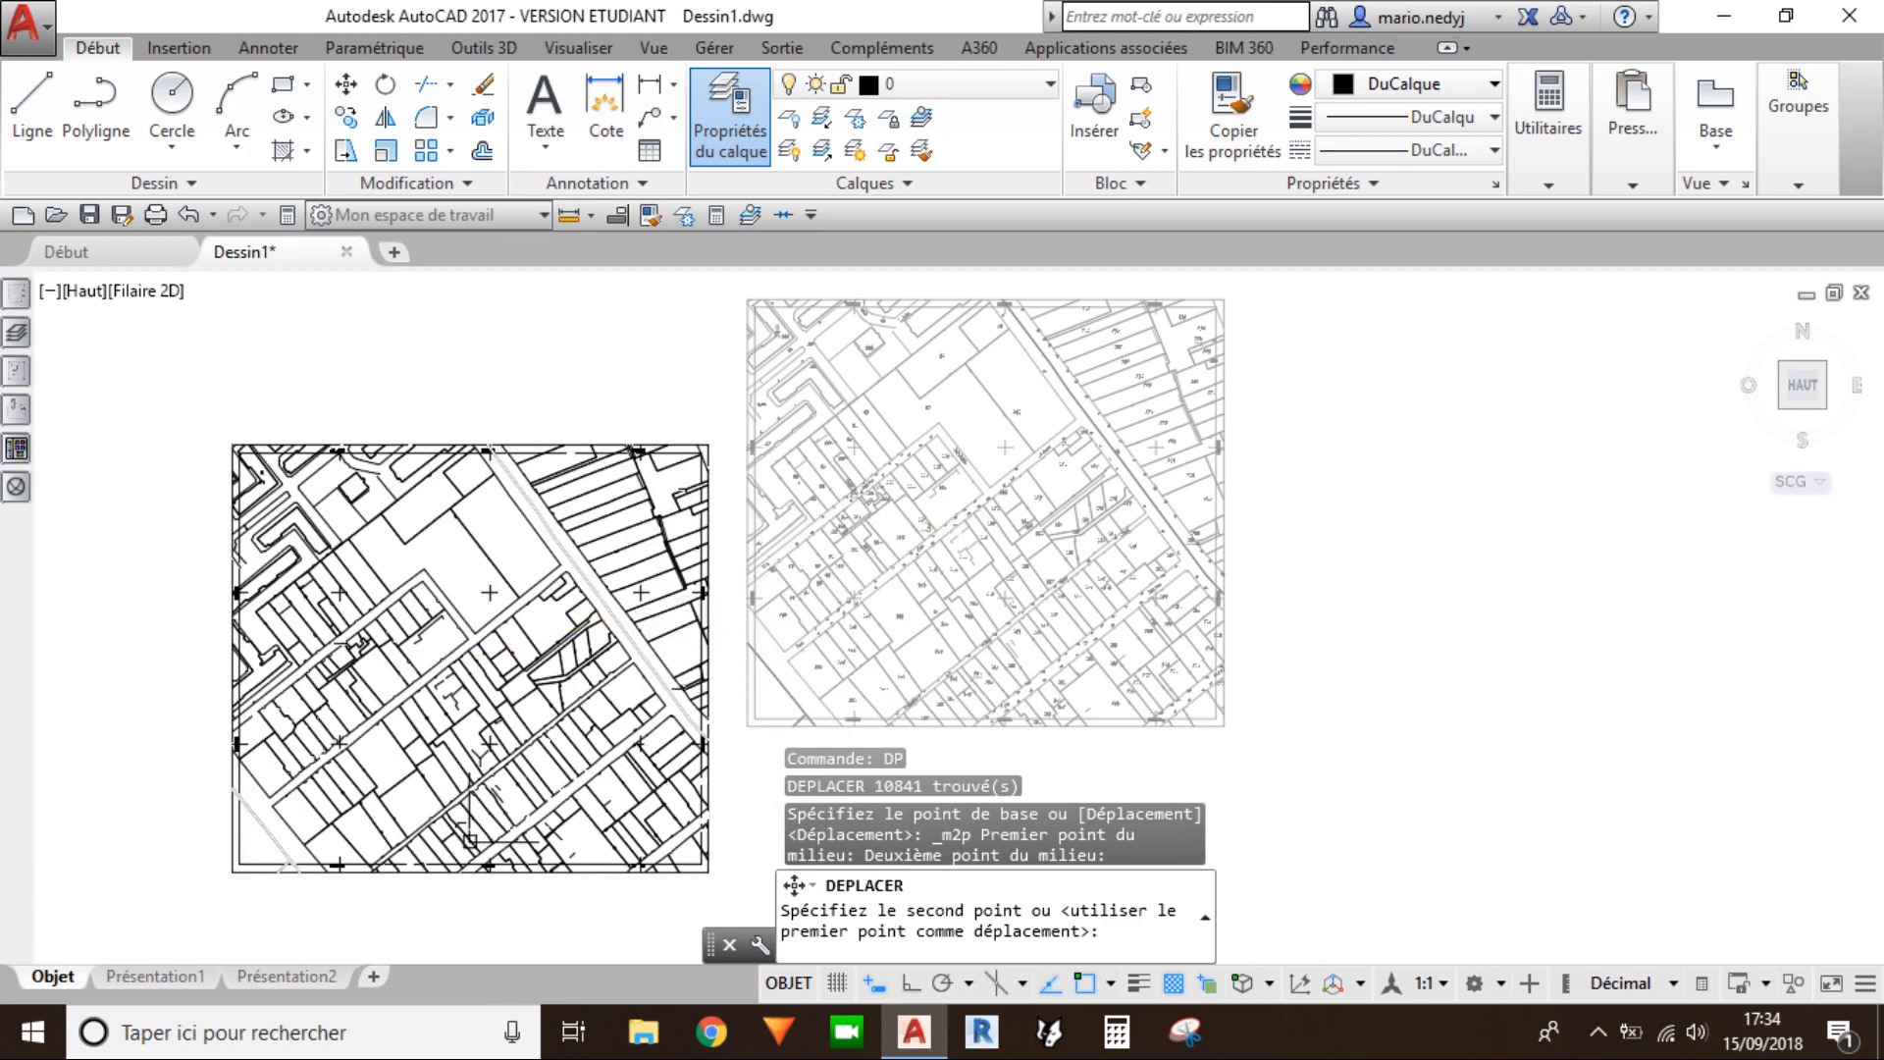
key(Escape)
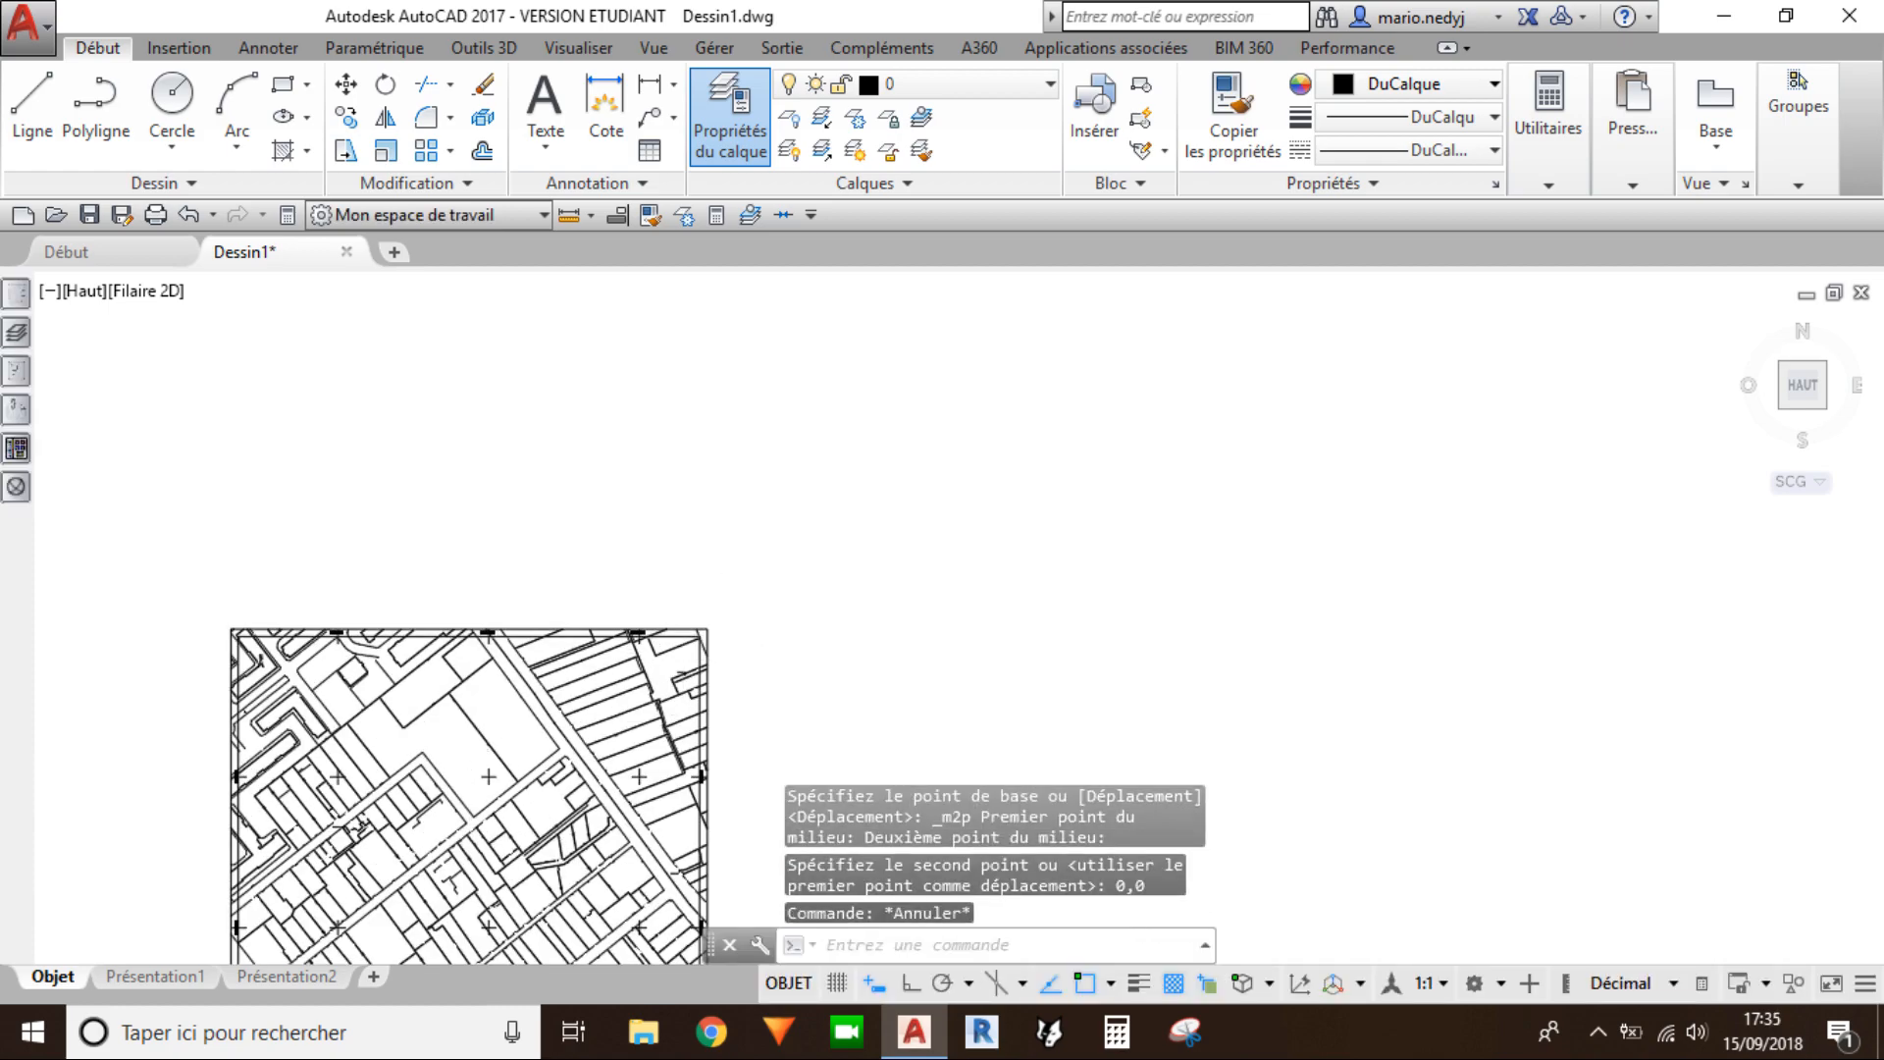
middle_click(770, 628)
middle_click(770, 628)
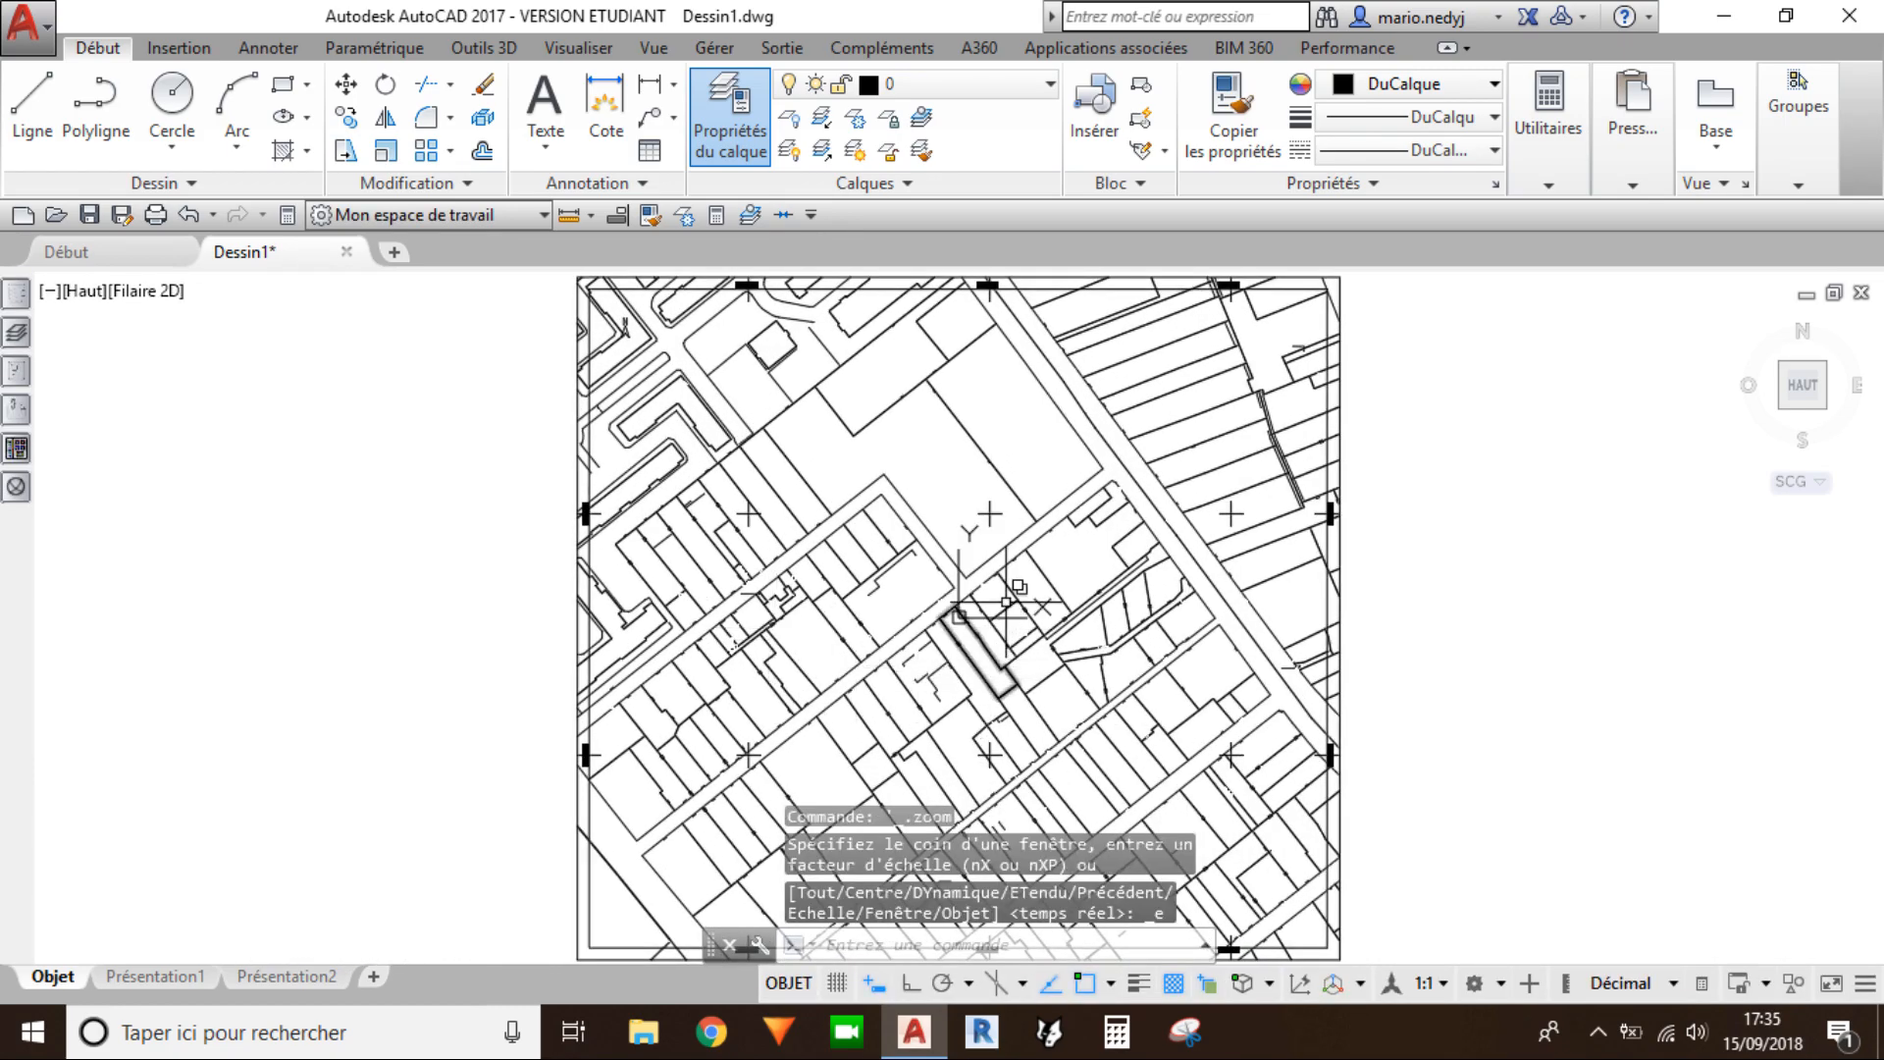
scroll(699, 599, down, 2)
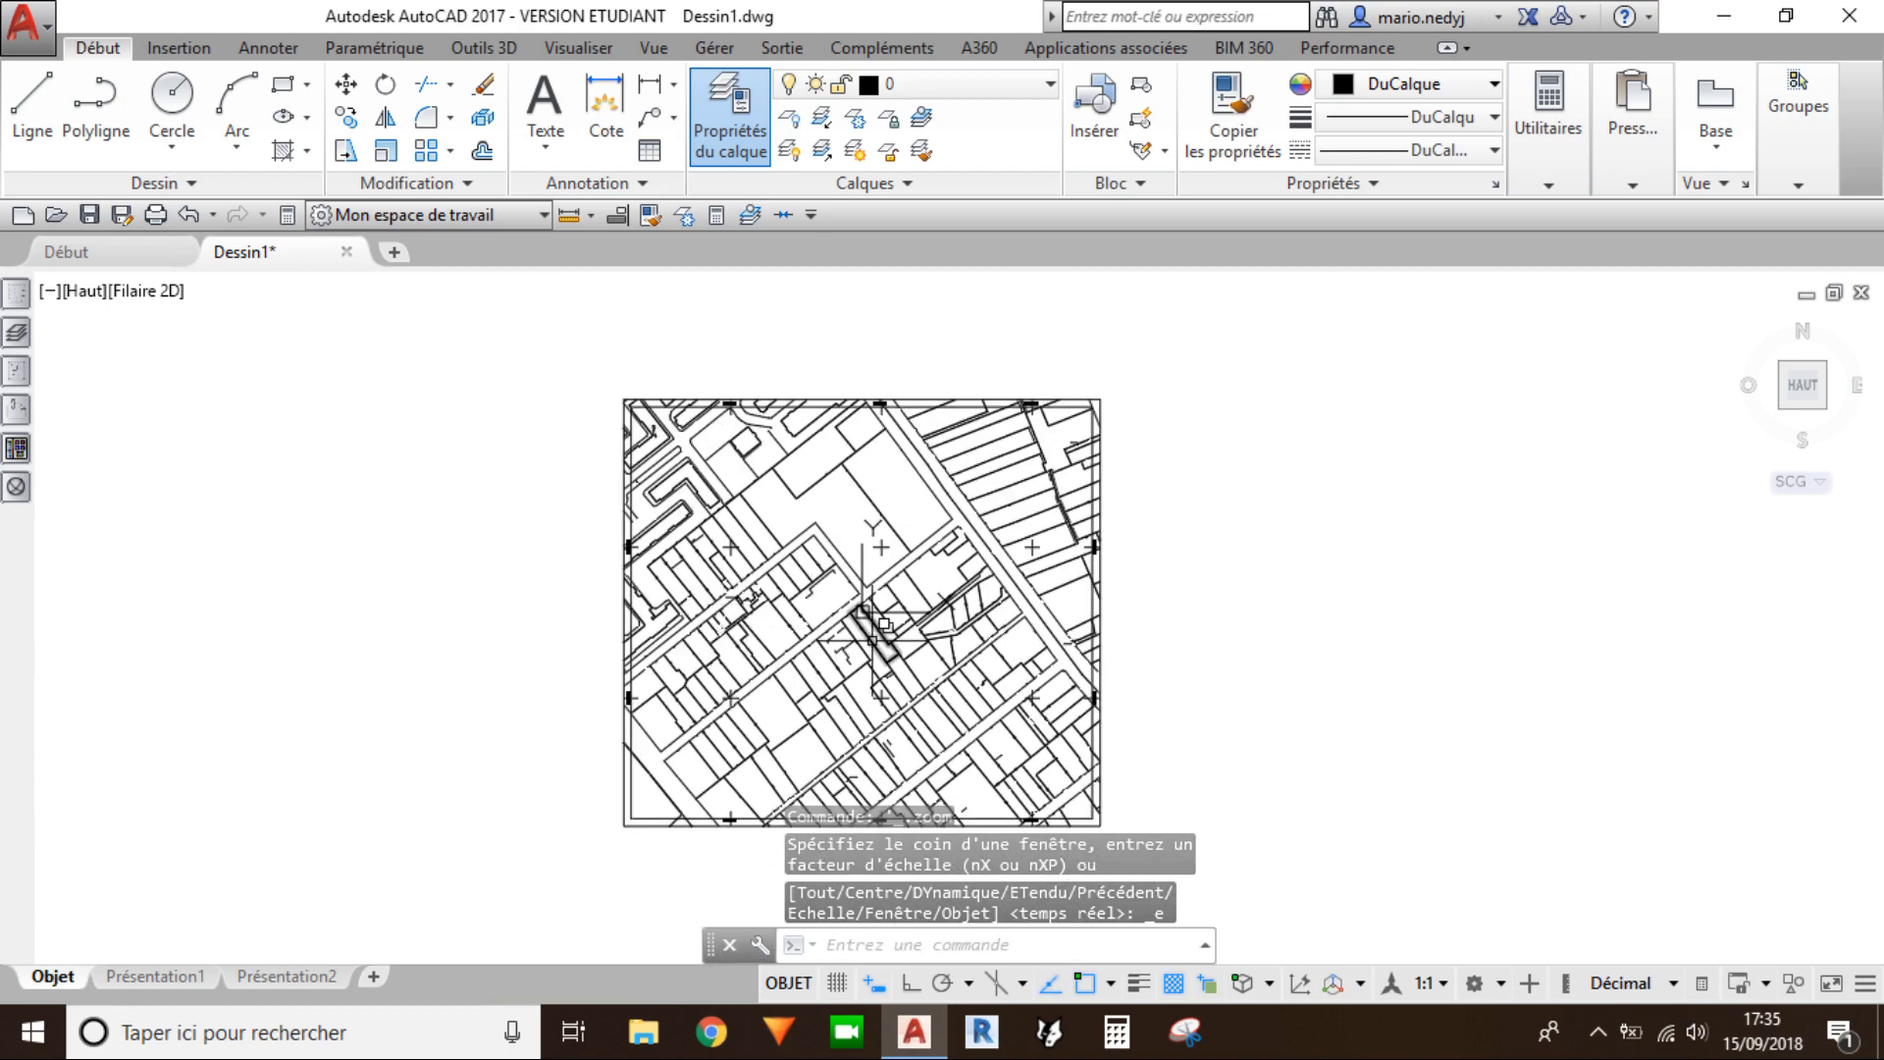
scroll(845, 621, up, 2)
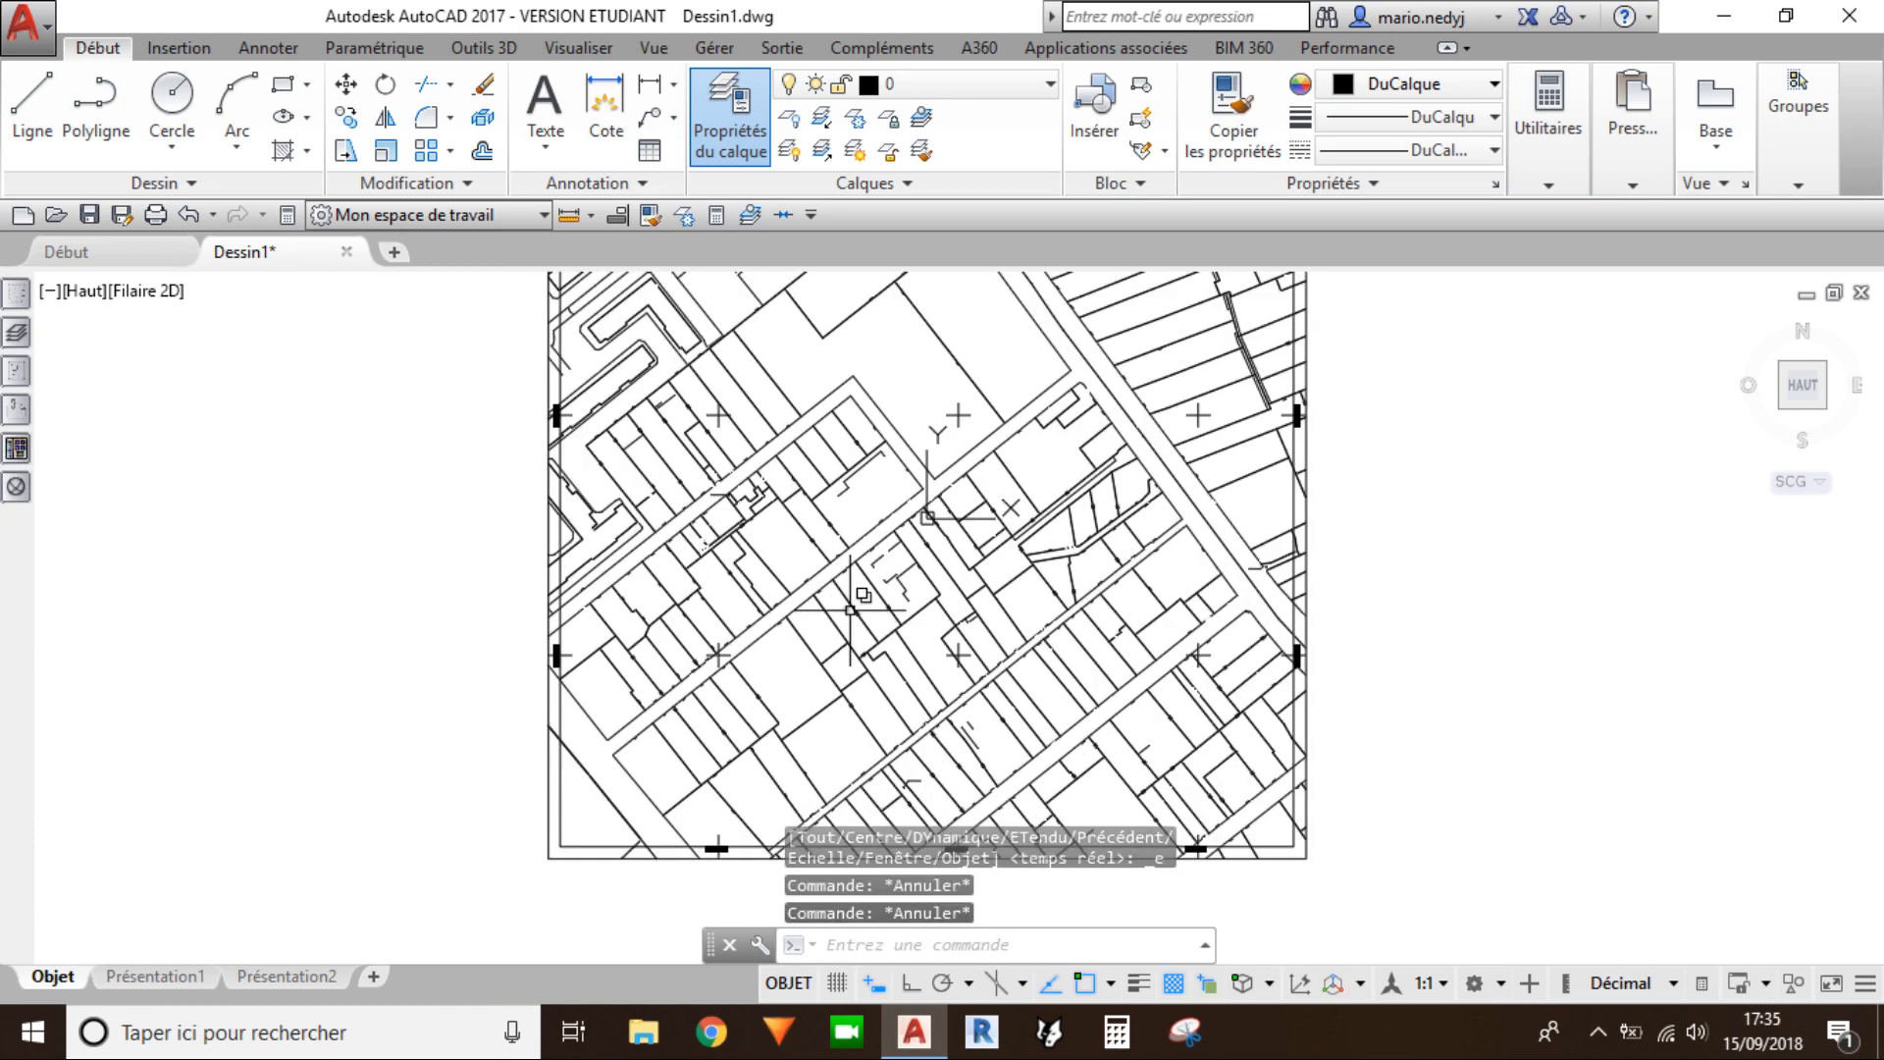
Step: Save the drawing to the desktop (Bureau) as a DWG file named Cadastre
scroll(853, 588, down, 2)
scroll(846, 455, up, 2)
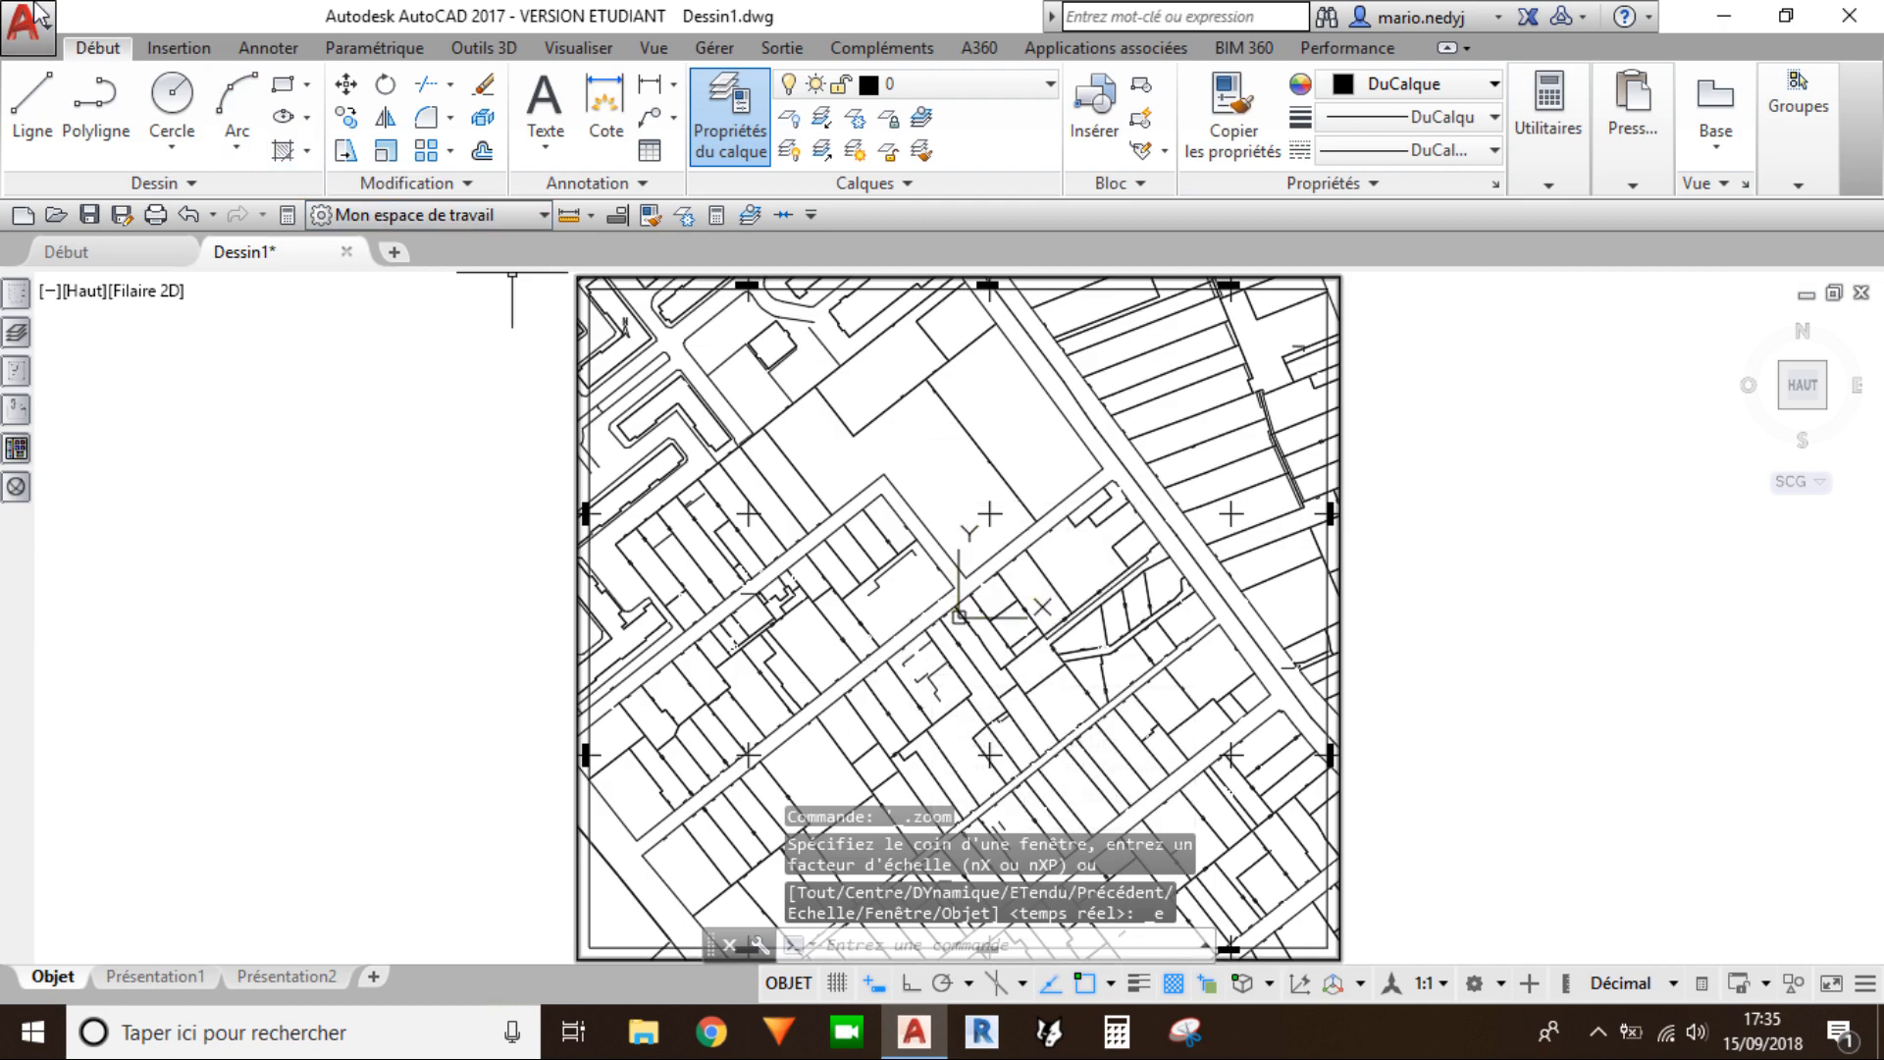
click(36, 32)
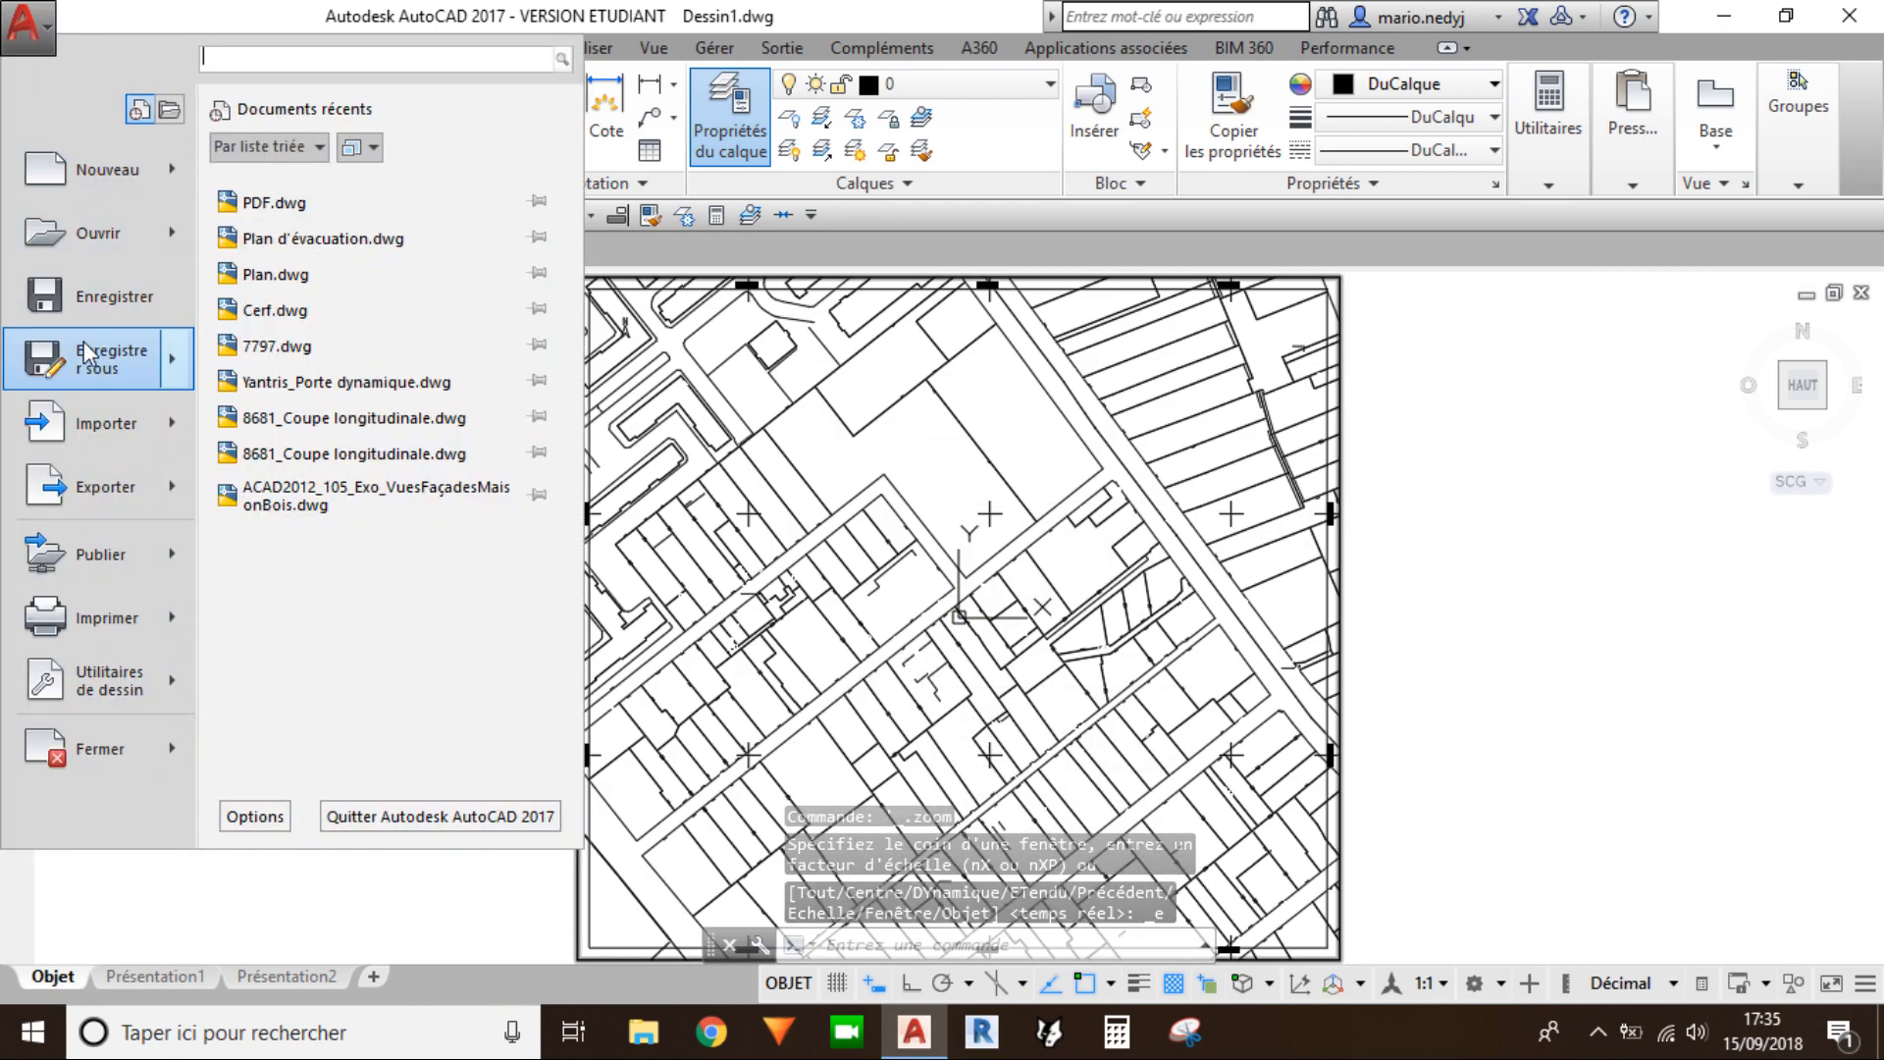
mouse_move(91, 361)
click(338, 216)
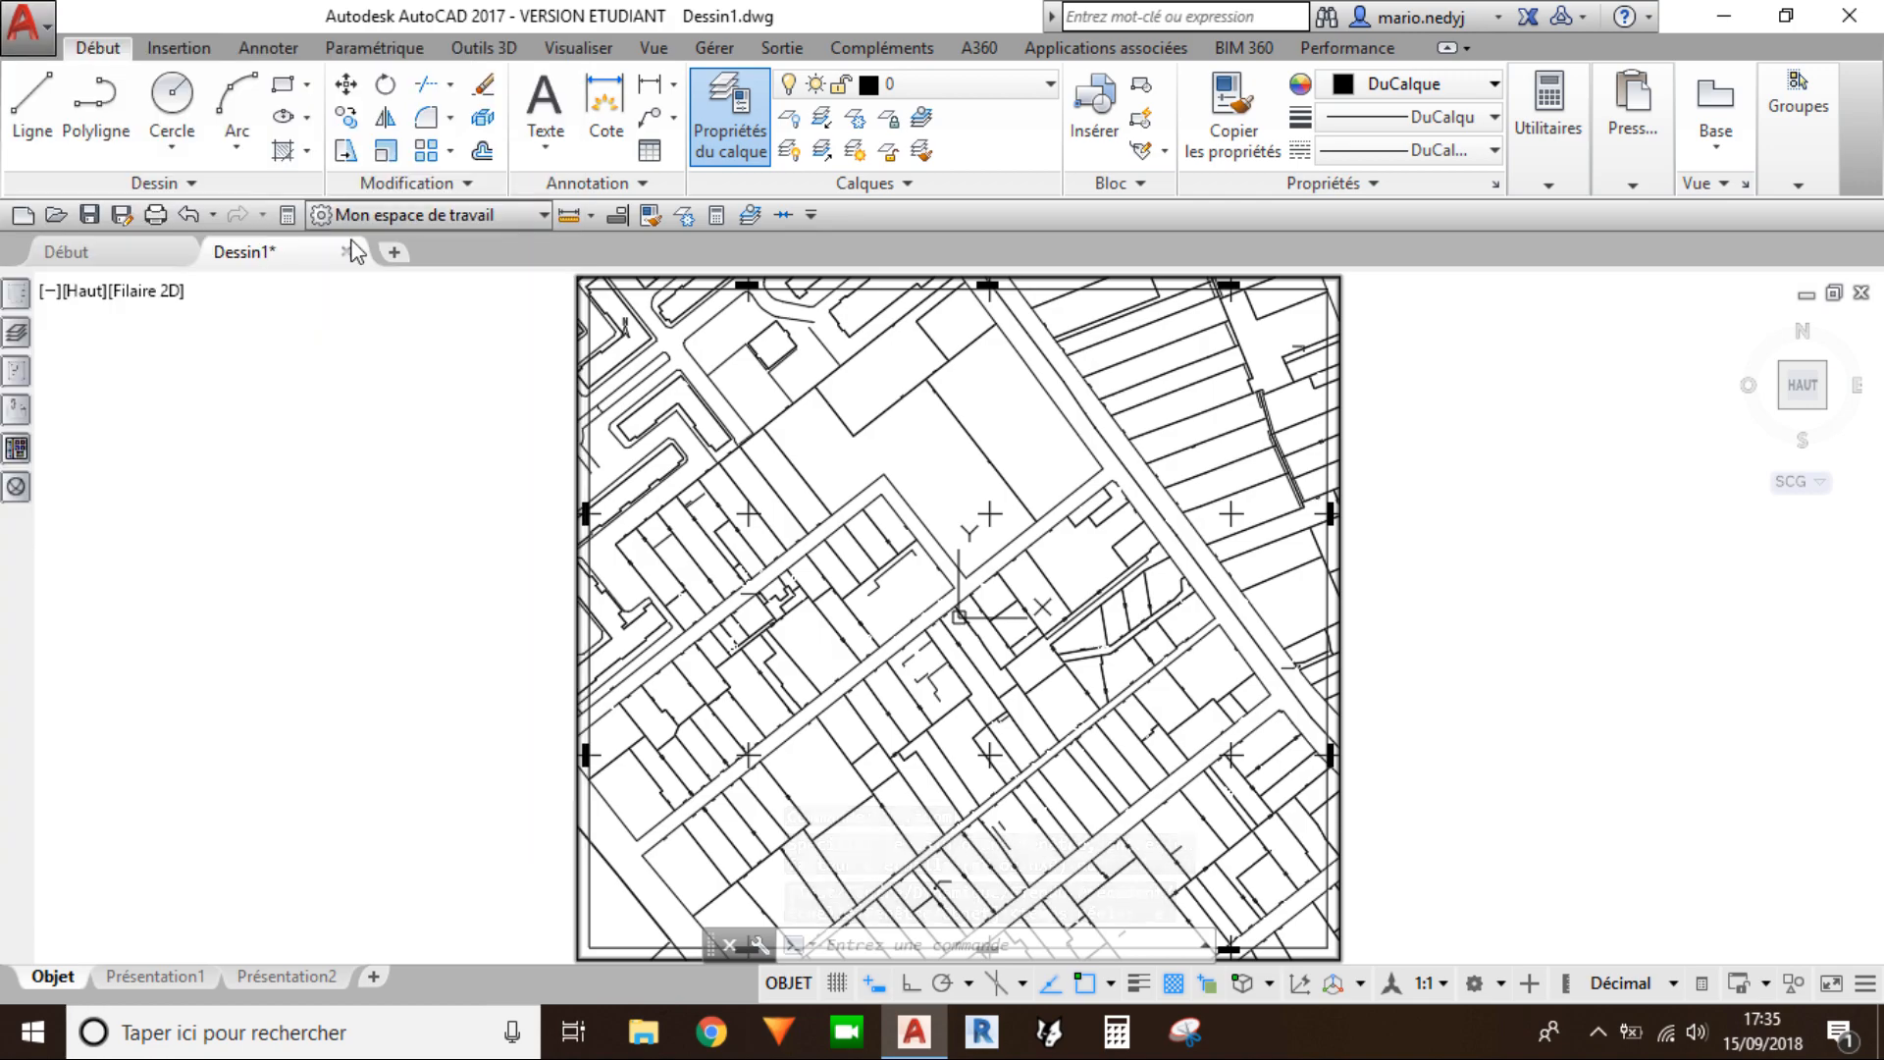
click(585, 607)
double_click(922, 775)
text(c)
key(BackSpace)
text(C)
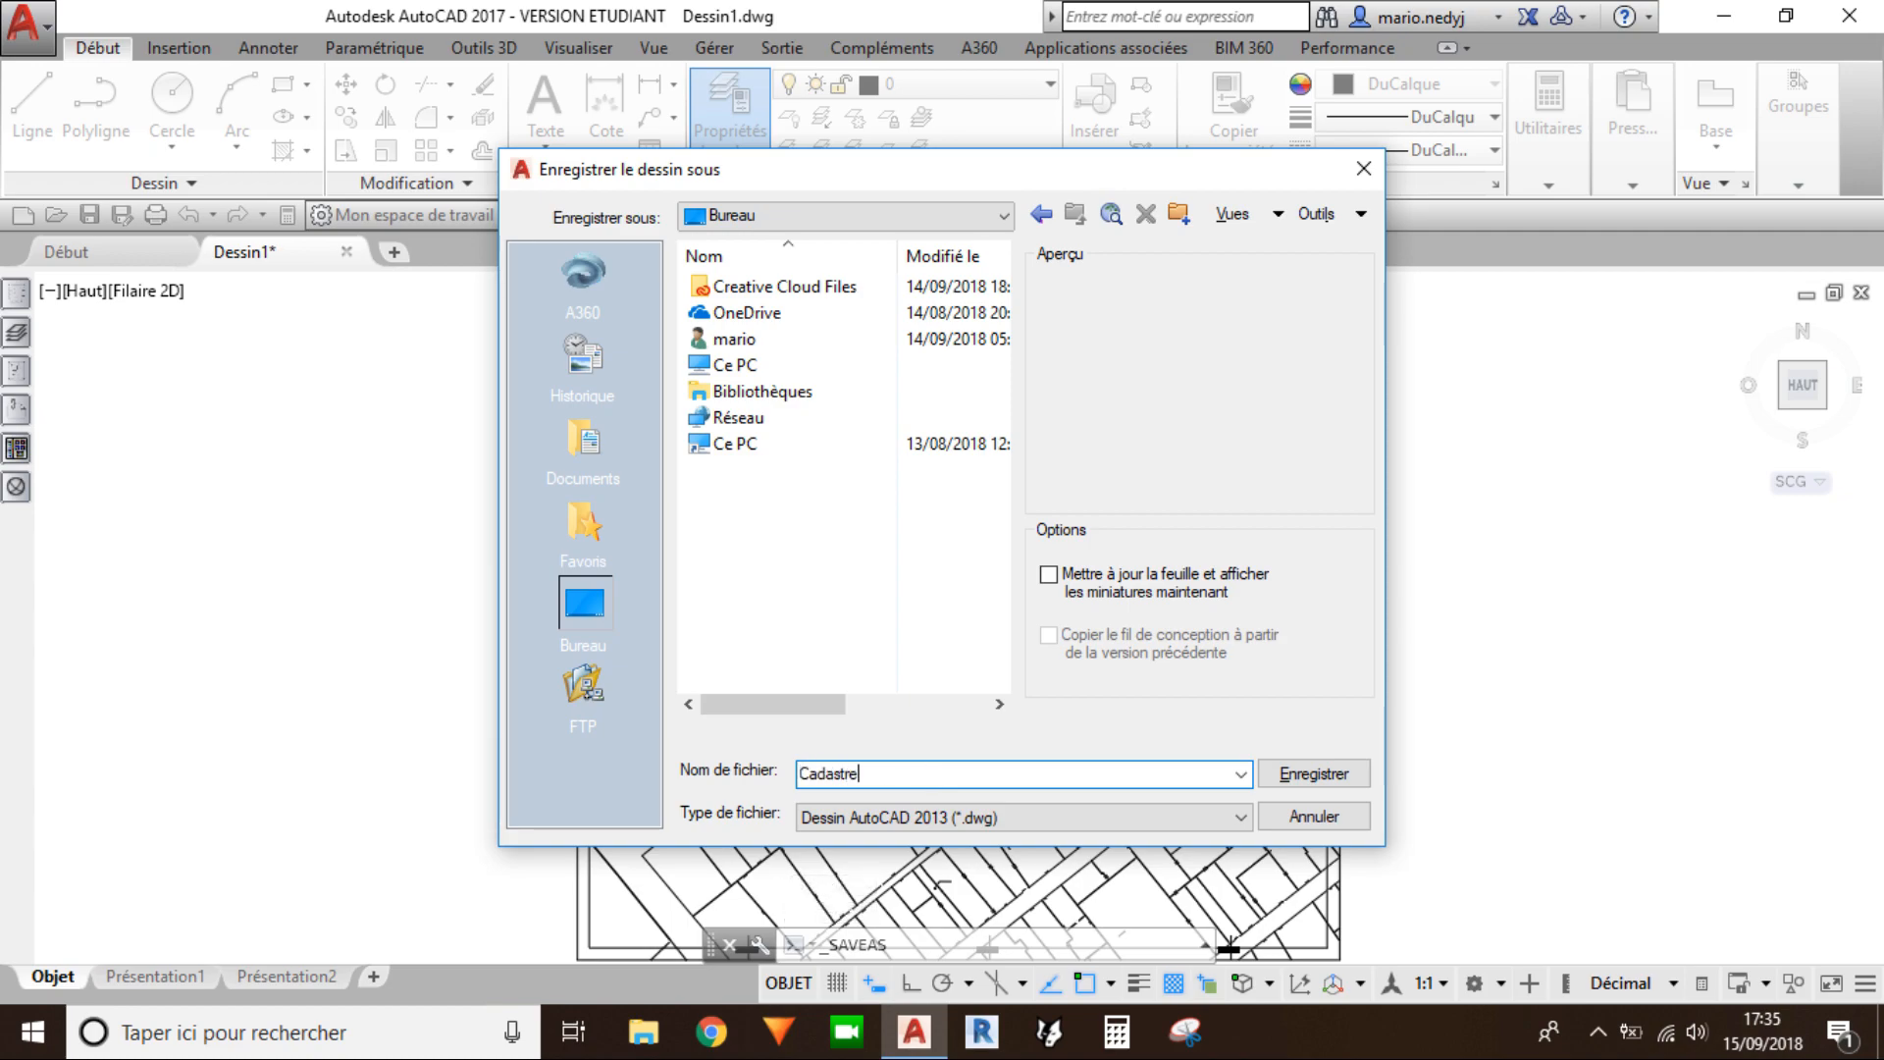
text(adastre)
click(1314, 774)
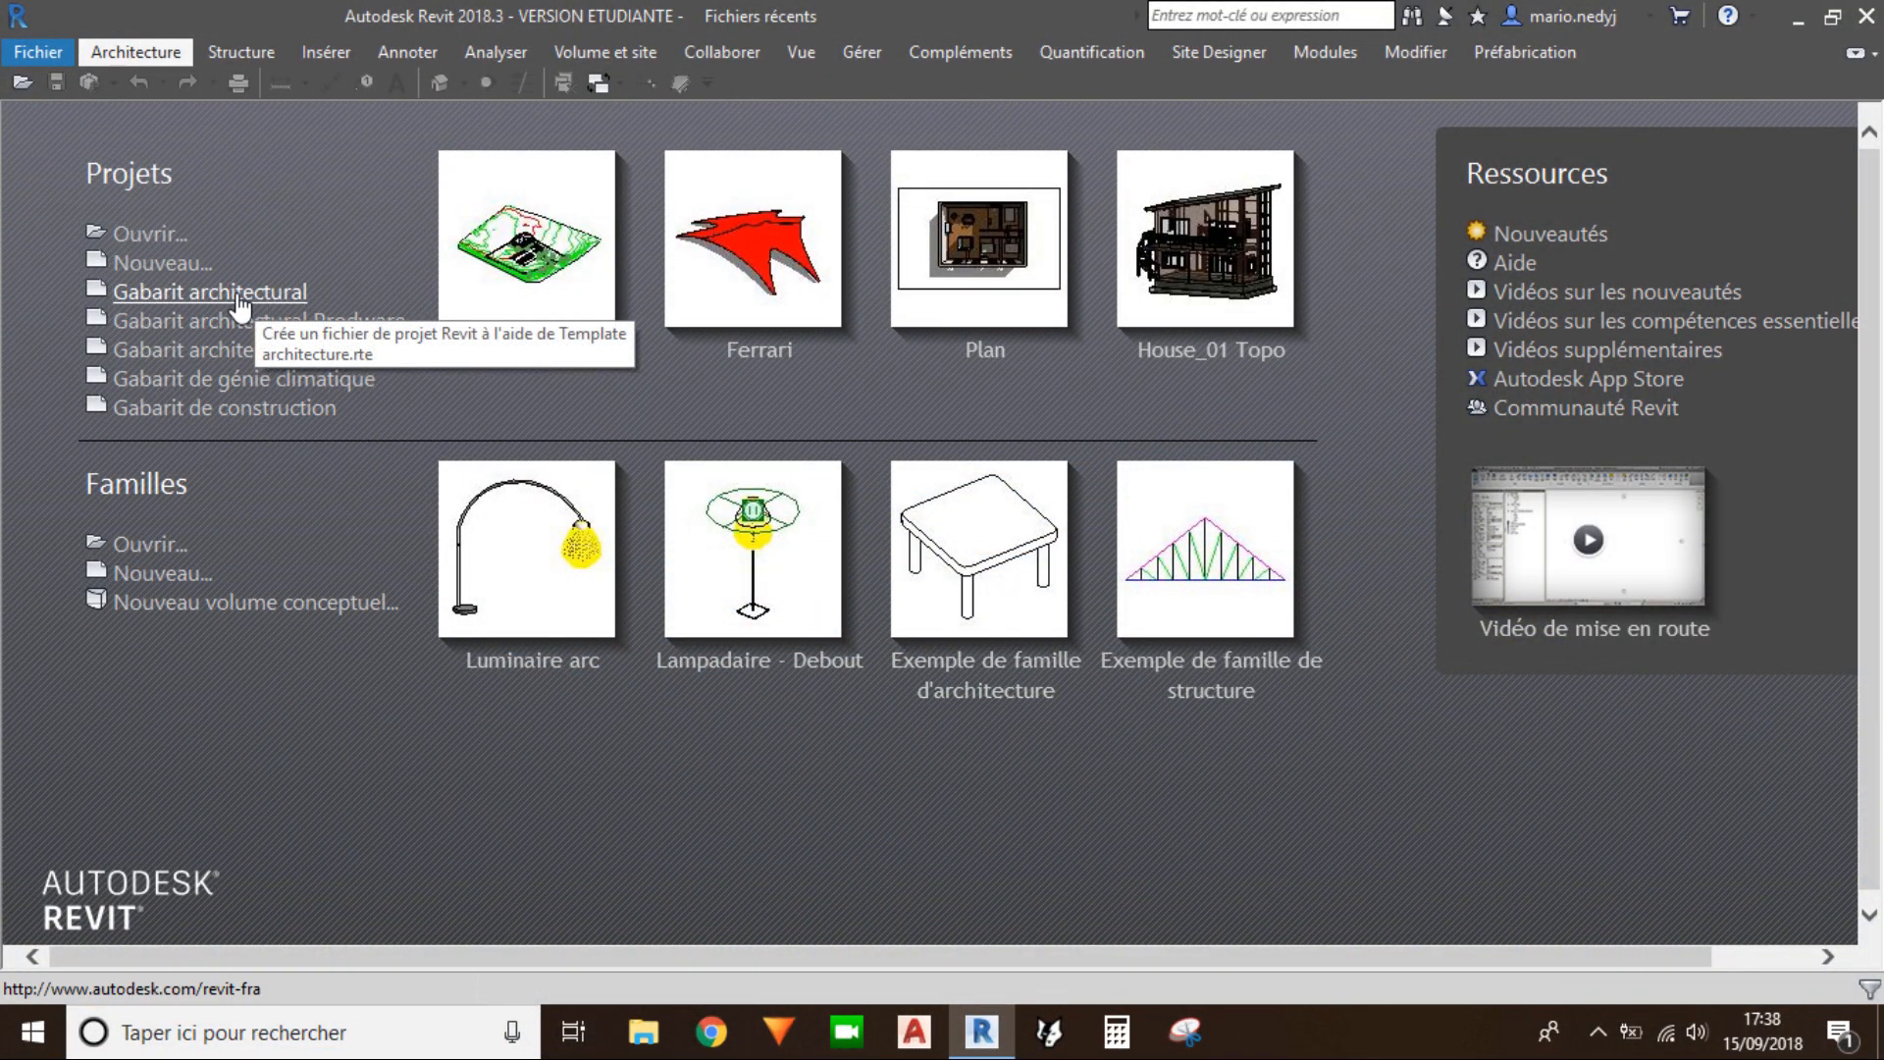
Step: Switch to Revit, create a project from the Gabarit architectural template and duplicate its Plan Masse floor plan view
click(208, 294)
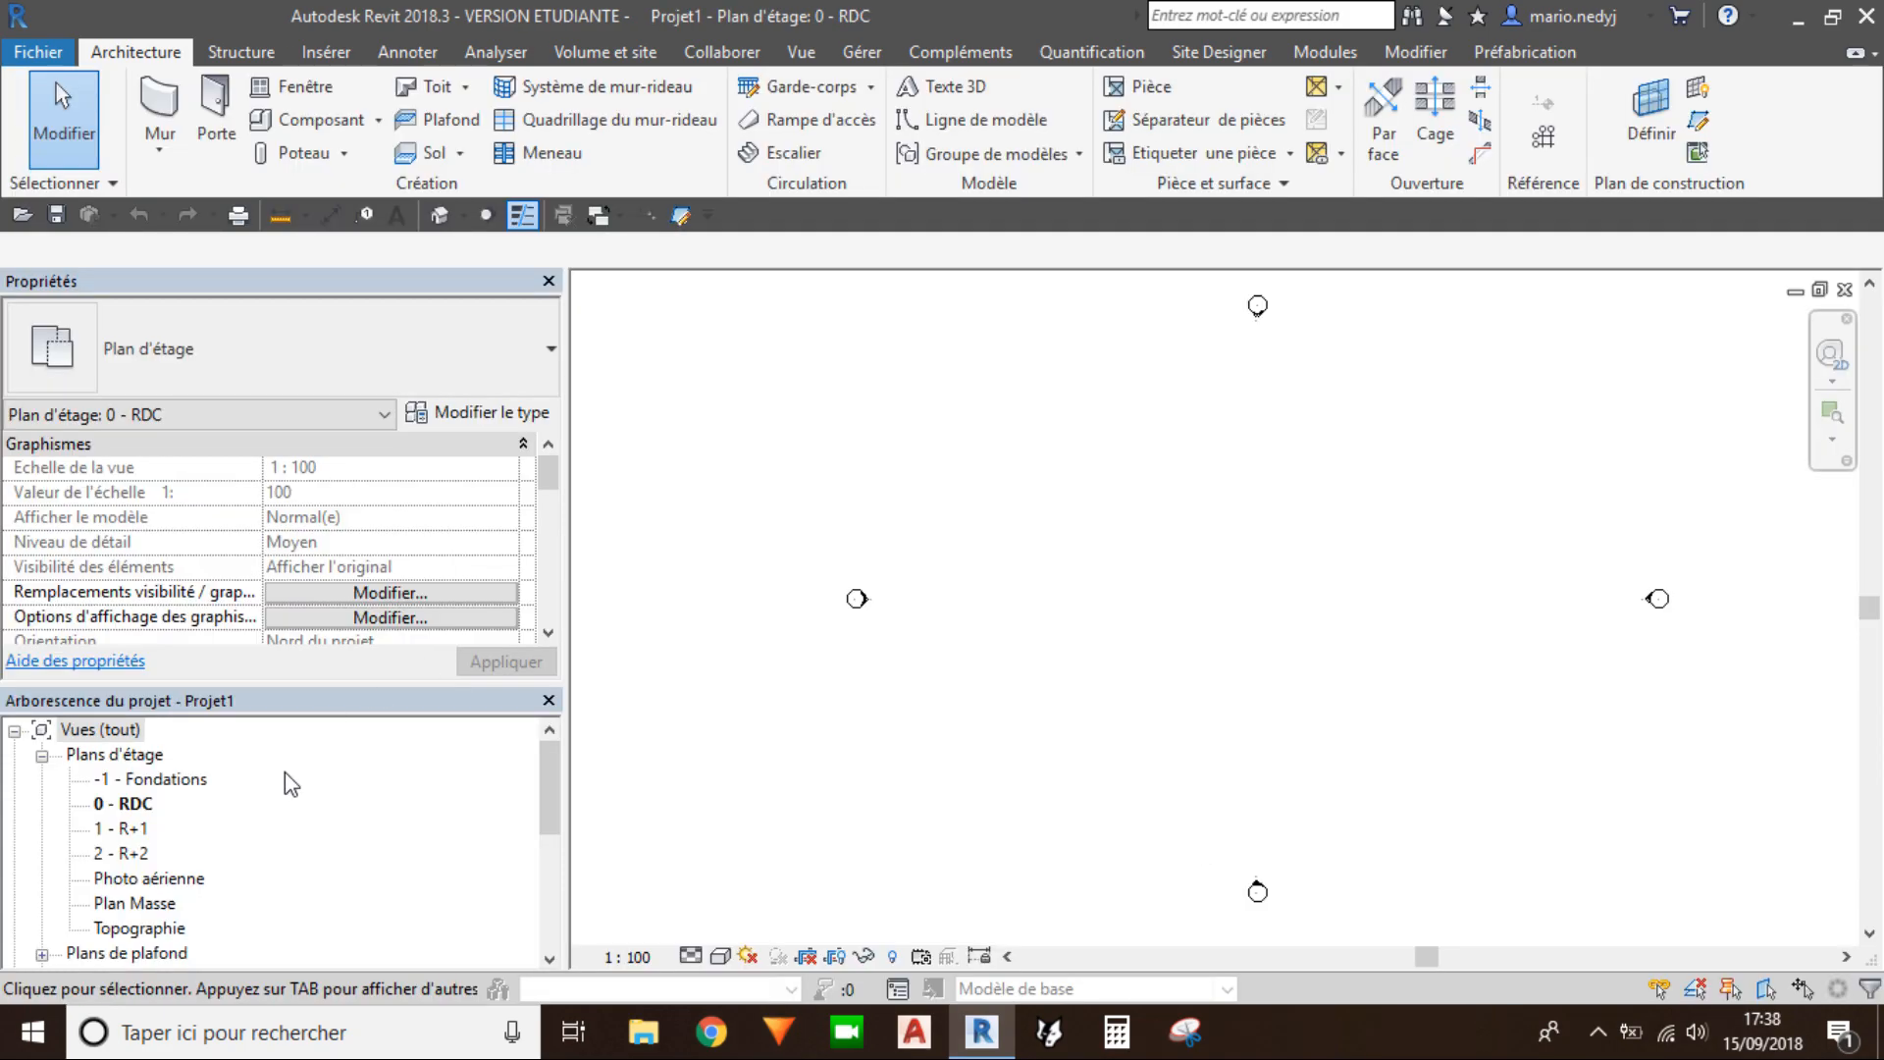
click(146, 901)
right_click(146, 900)
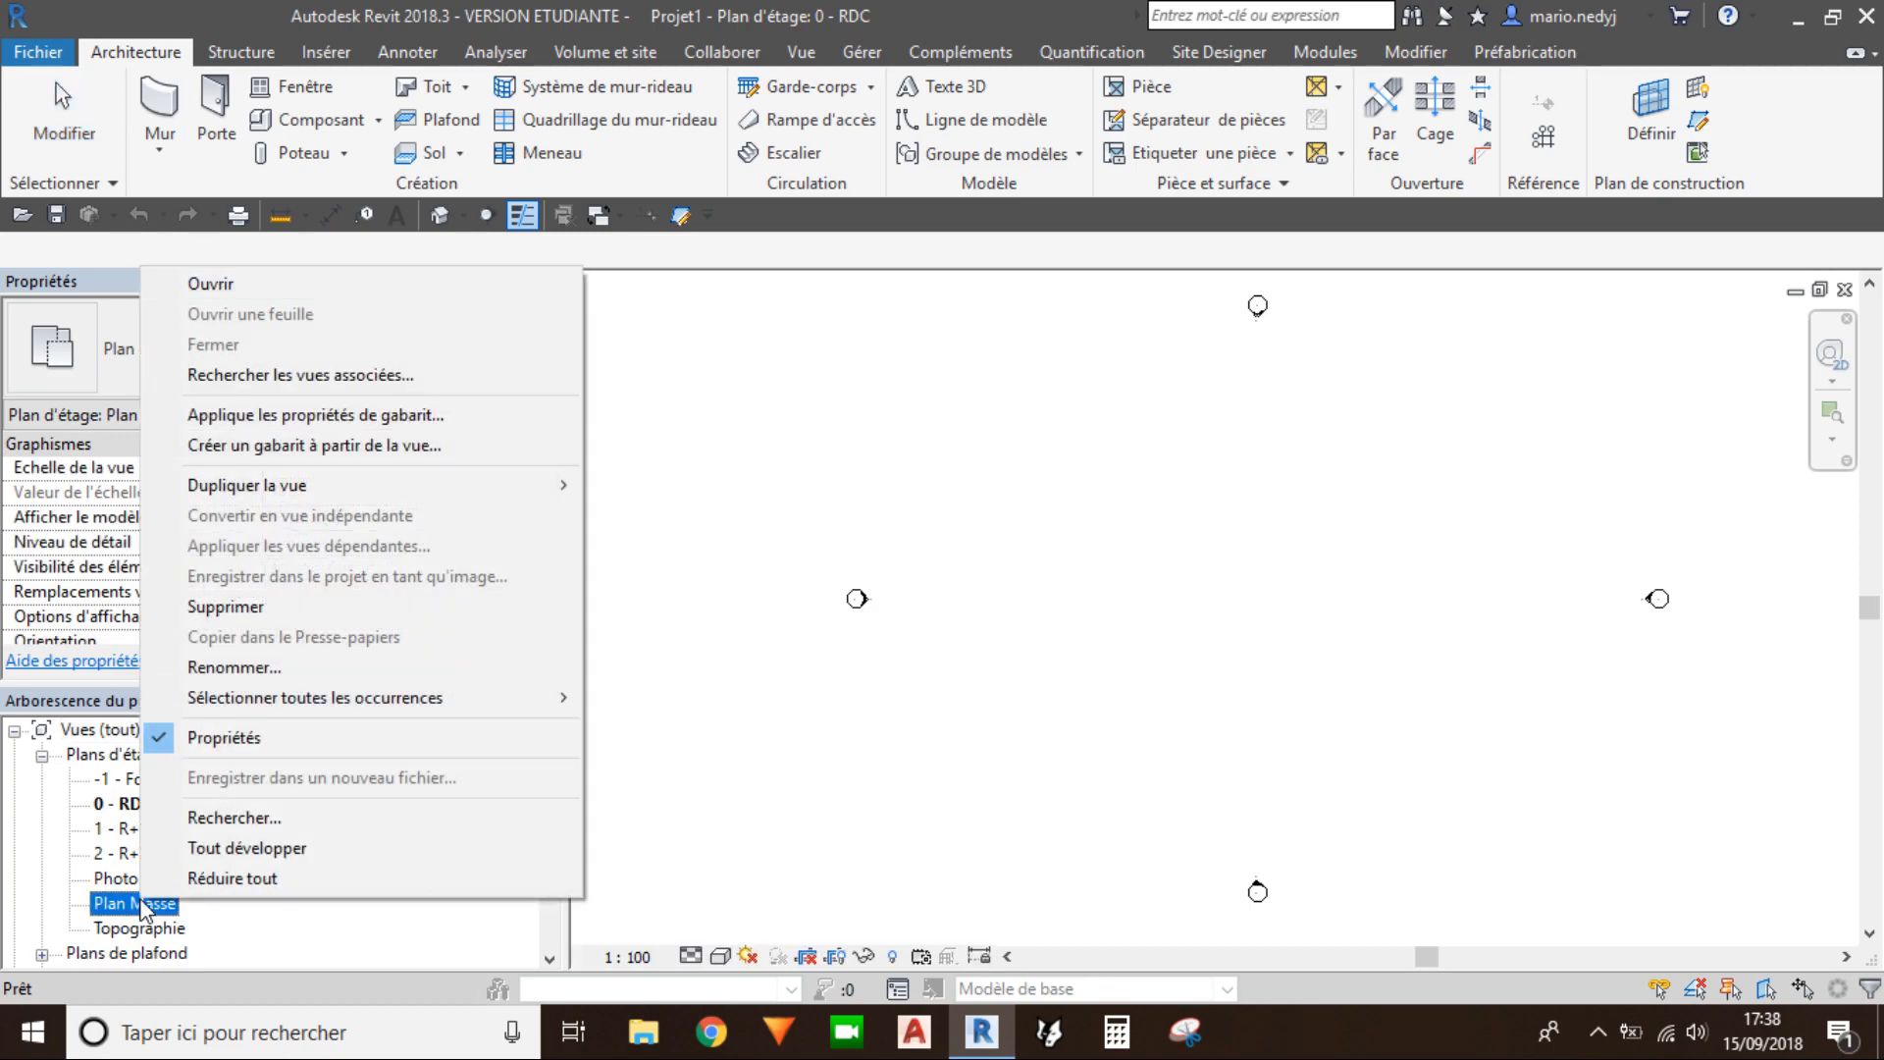
mouse_move(345, 485)
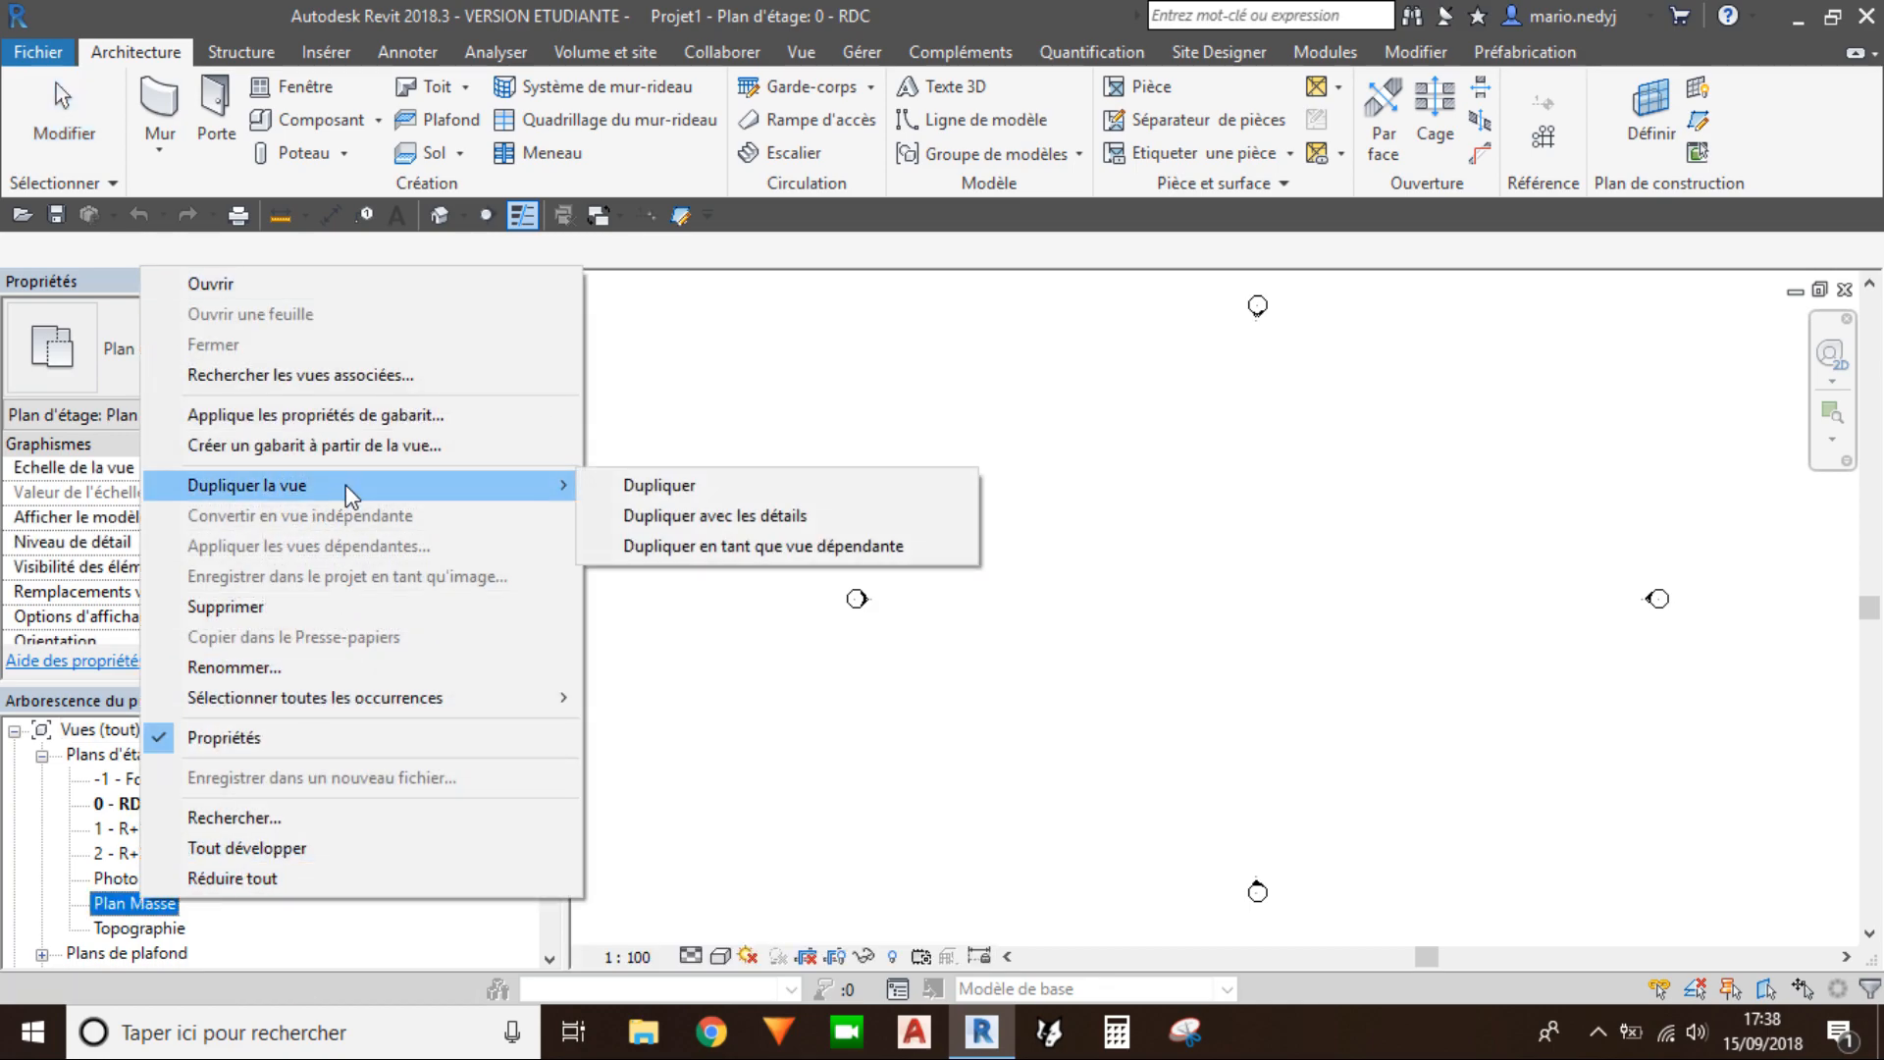
click(682, 545)
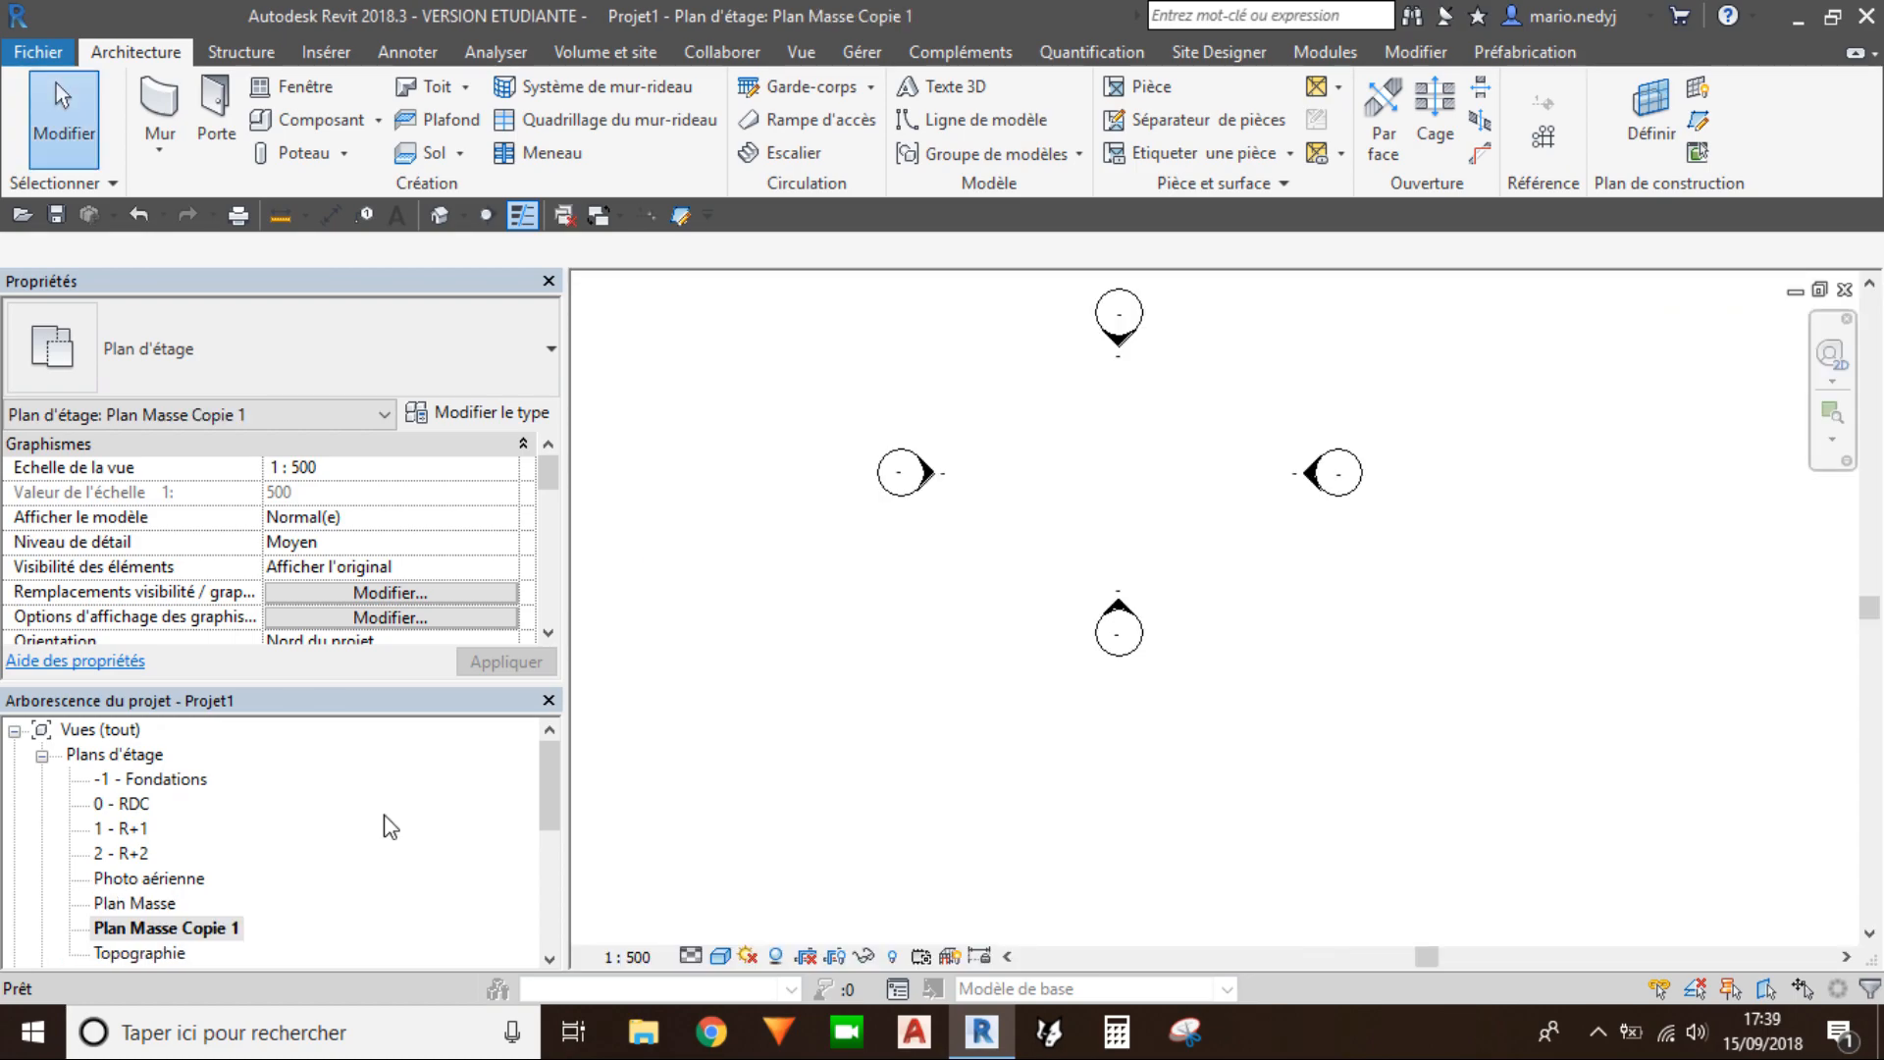
Step: Rename the duplicated Plan Masse view as Extrait cadastral
click(214, 928)
click(214, 928)
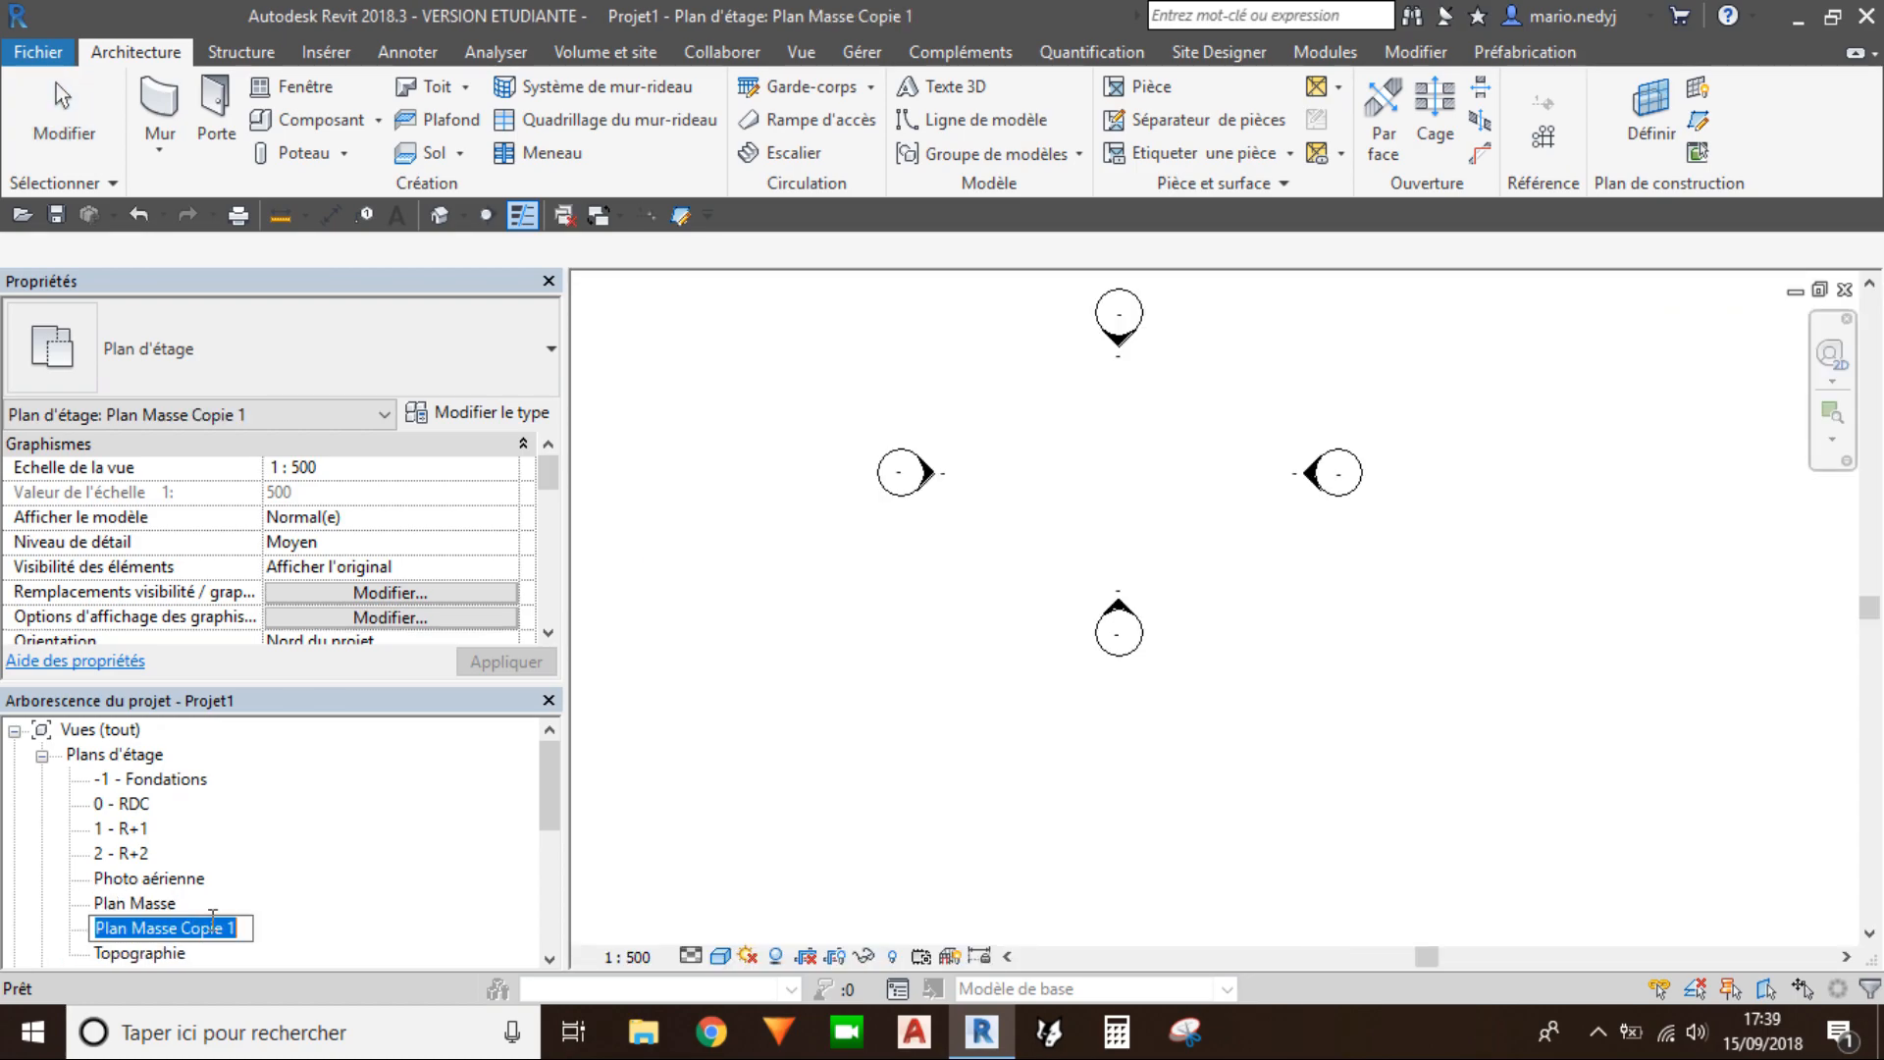
text(e)
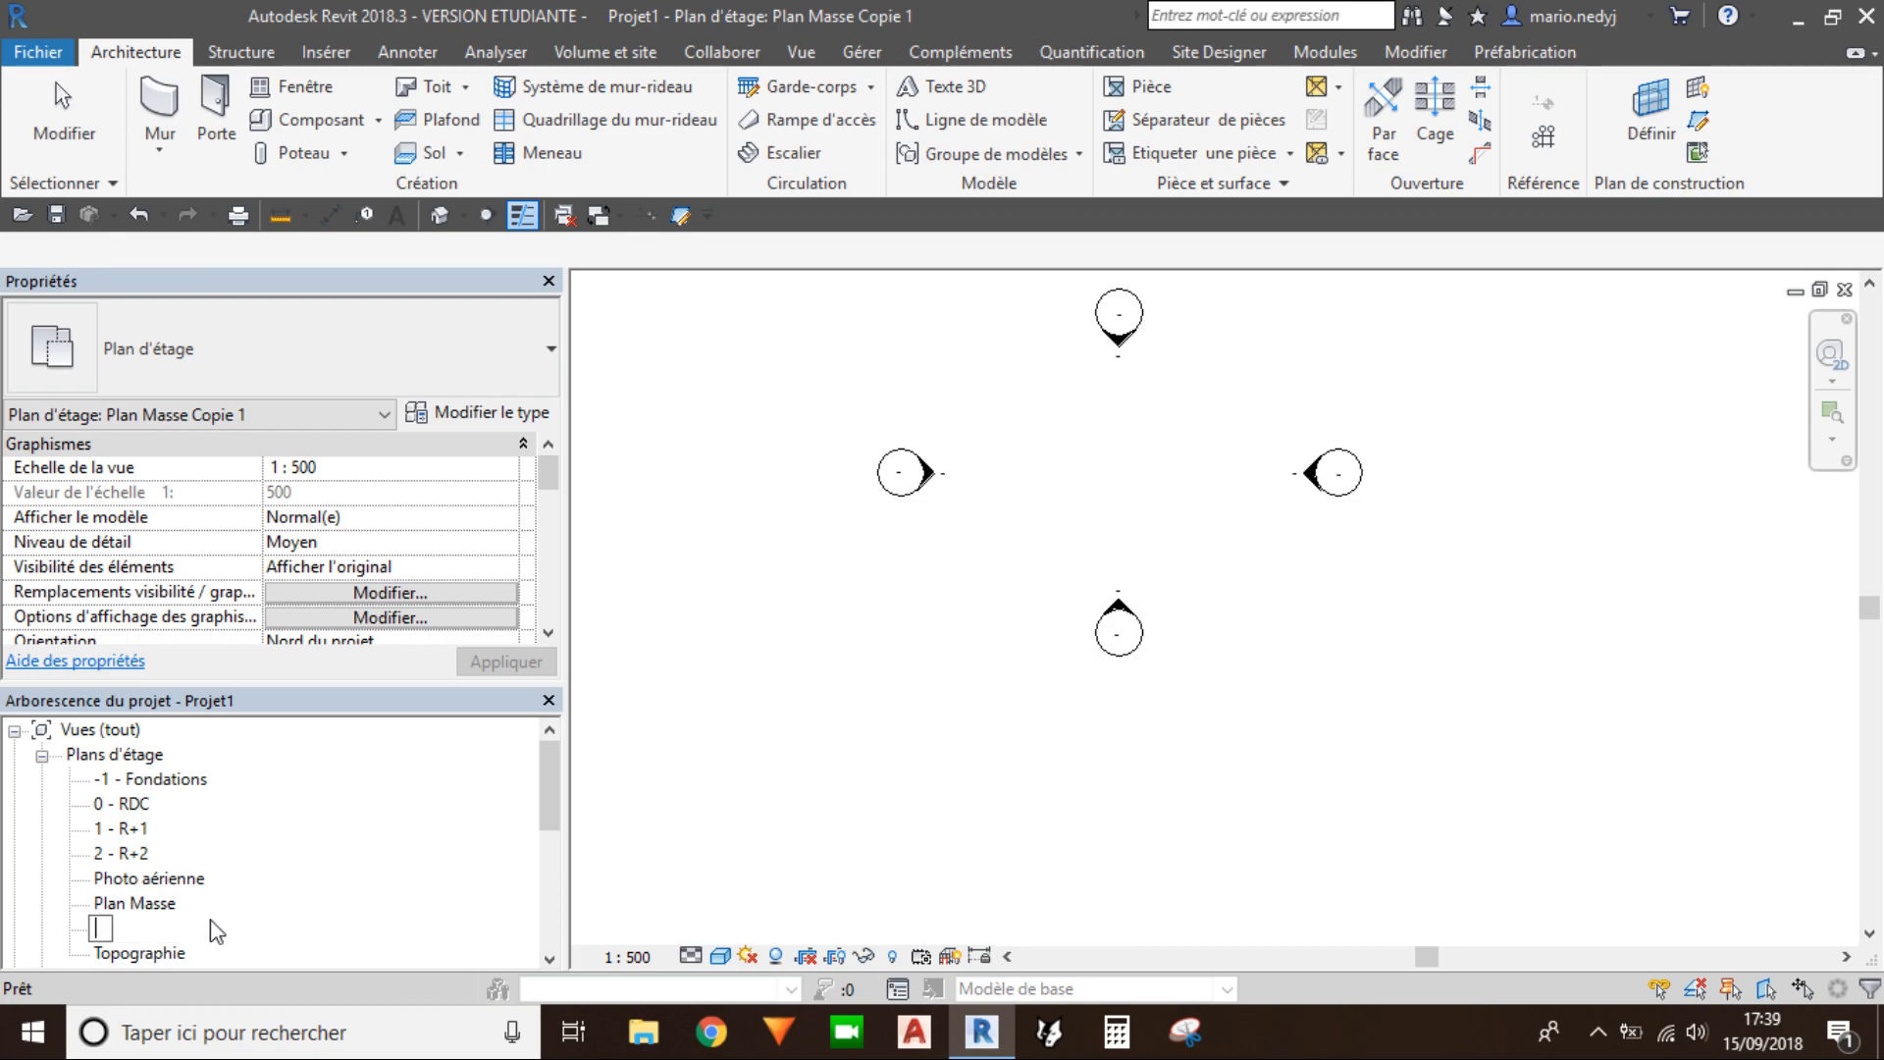
text(xtrait cadastr)
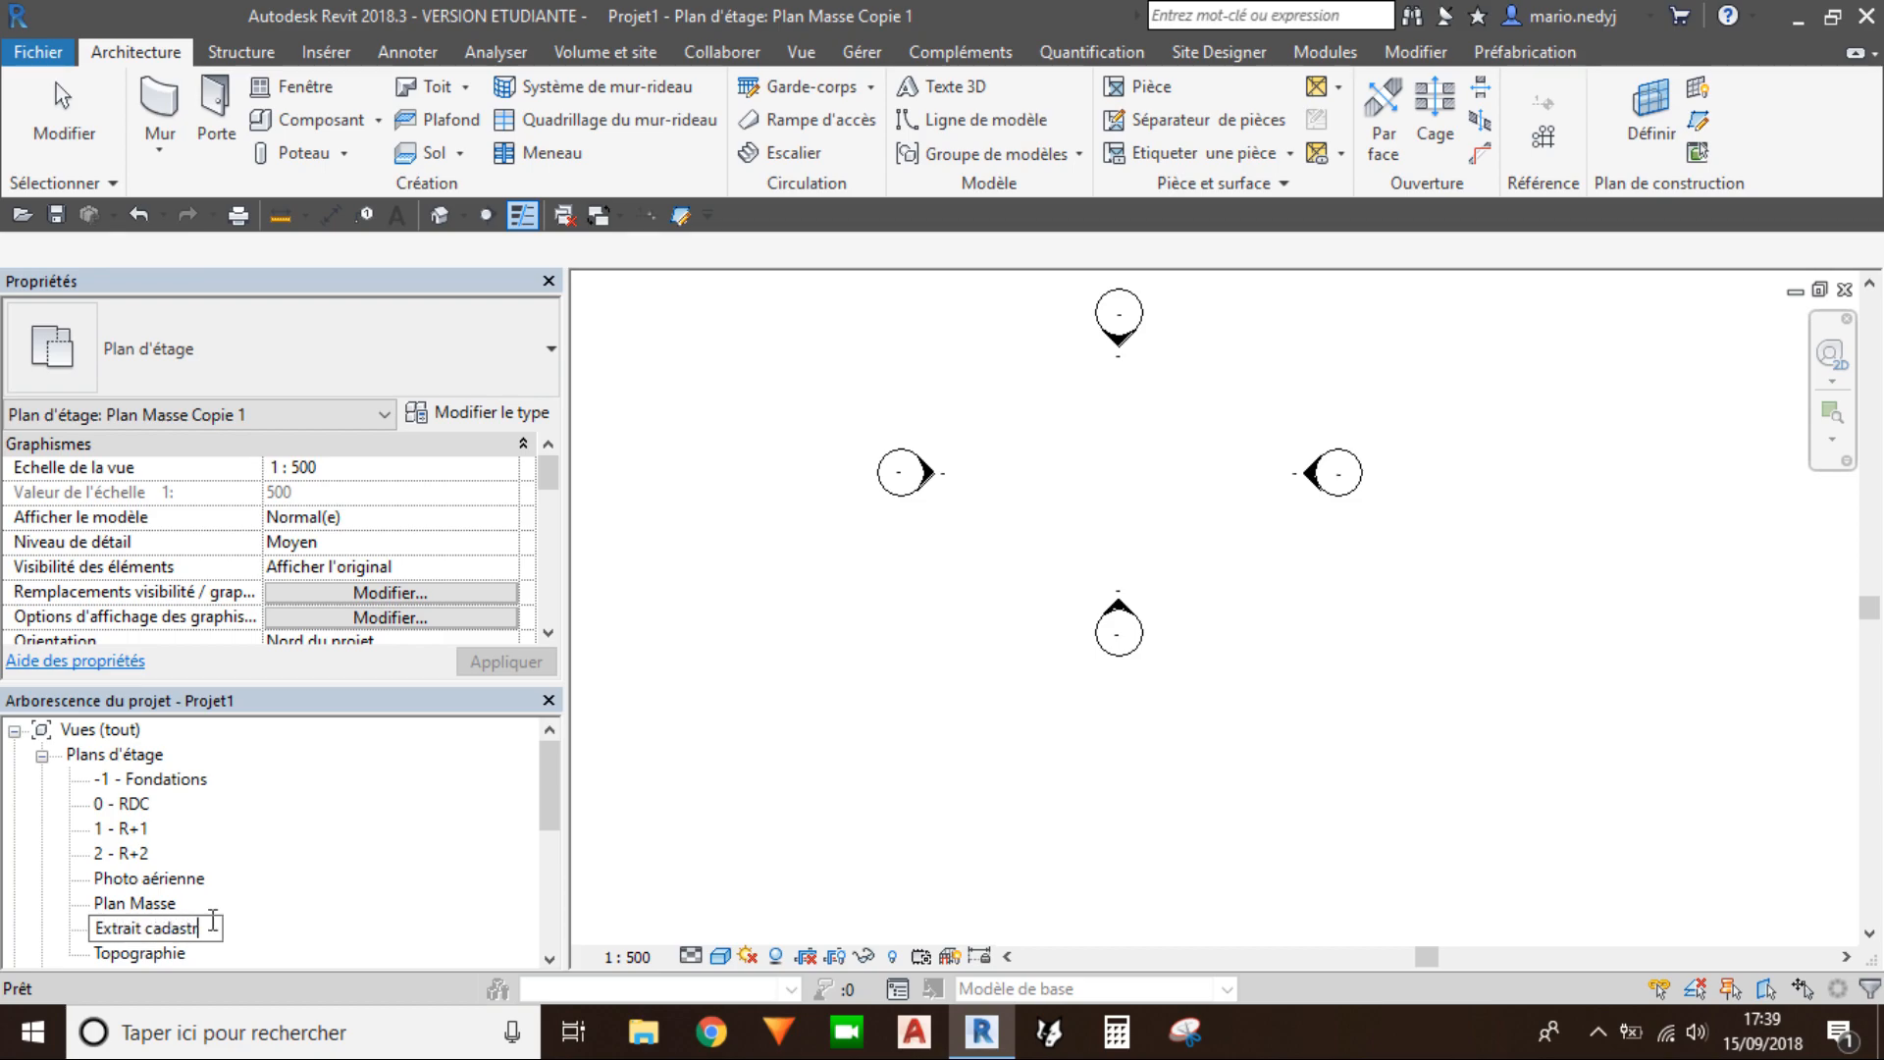
text(al)
key(Return)
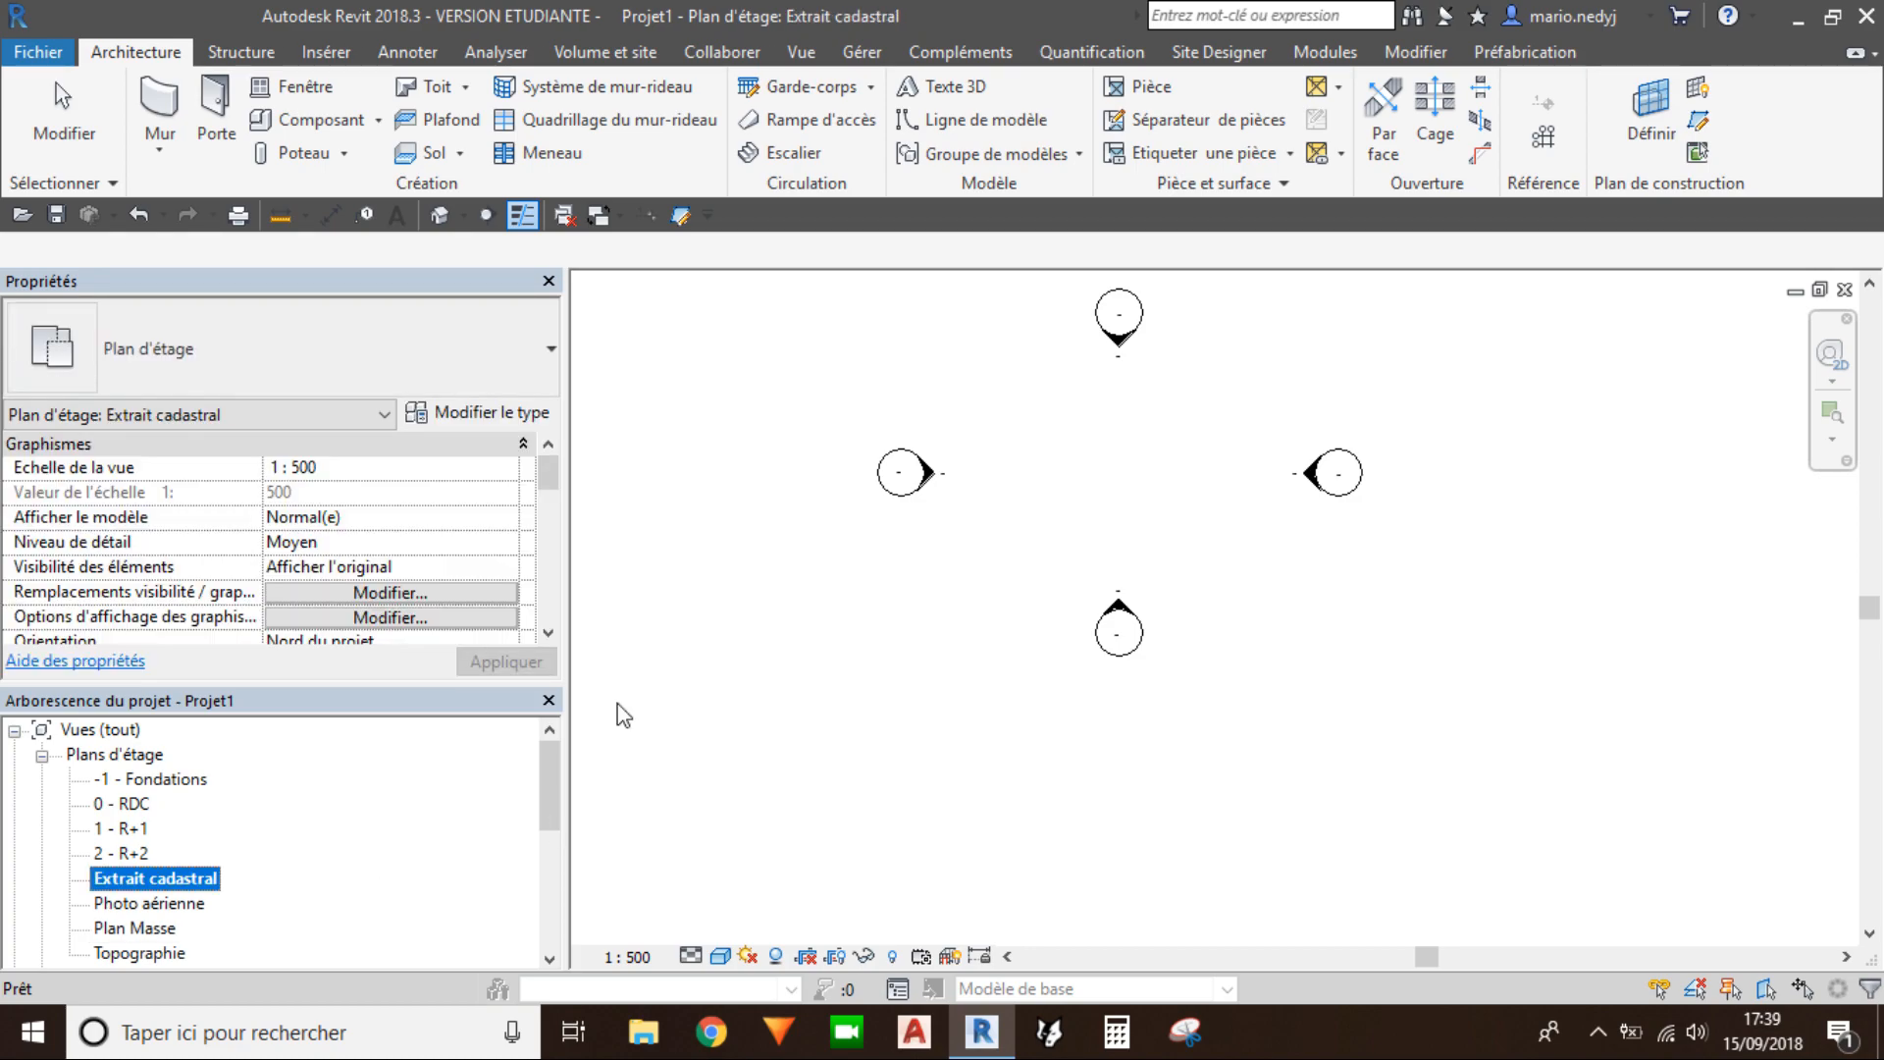
Step: Start a CAD link in the Extrait cadastral view and choose Cadastre.dwg from the desktop (Bureau)
middle_click(1141, 546)
middle_click(1141, 547)
key(ctrl)
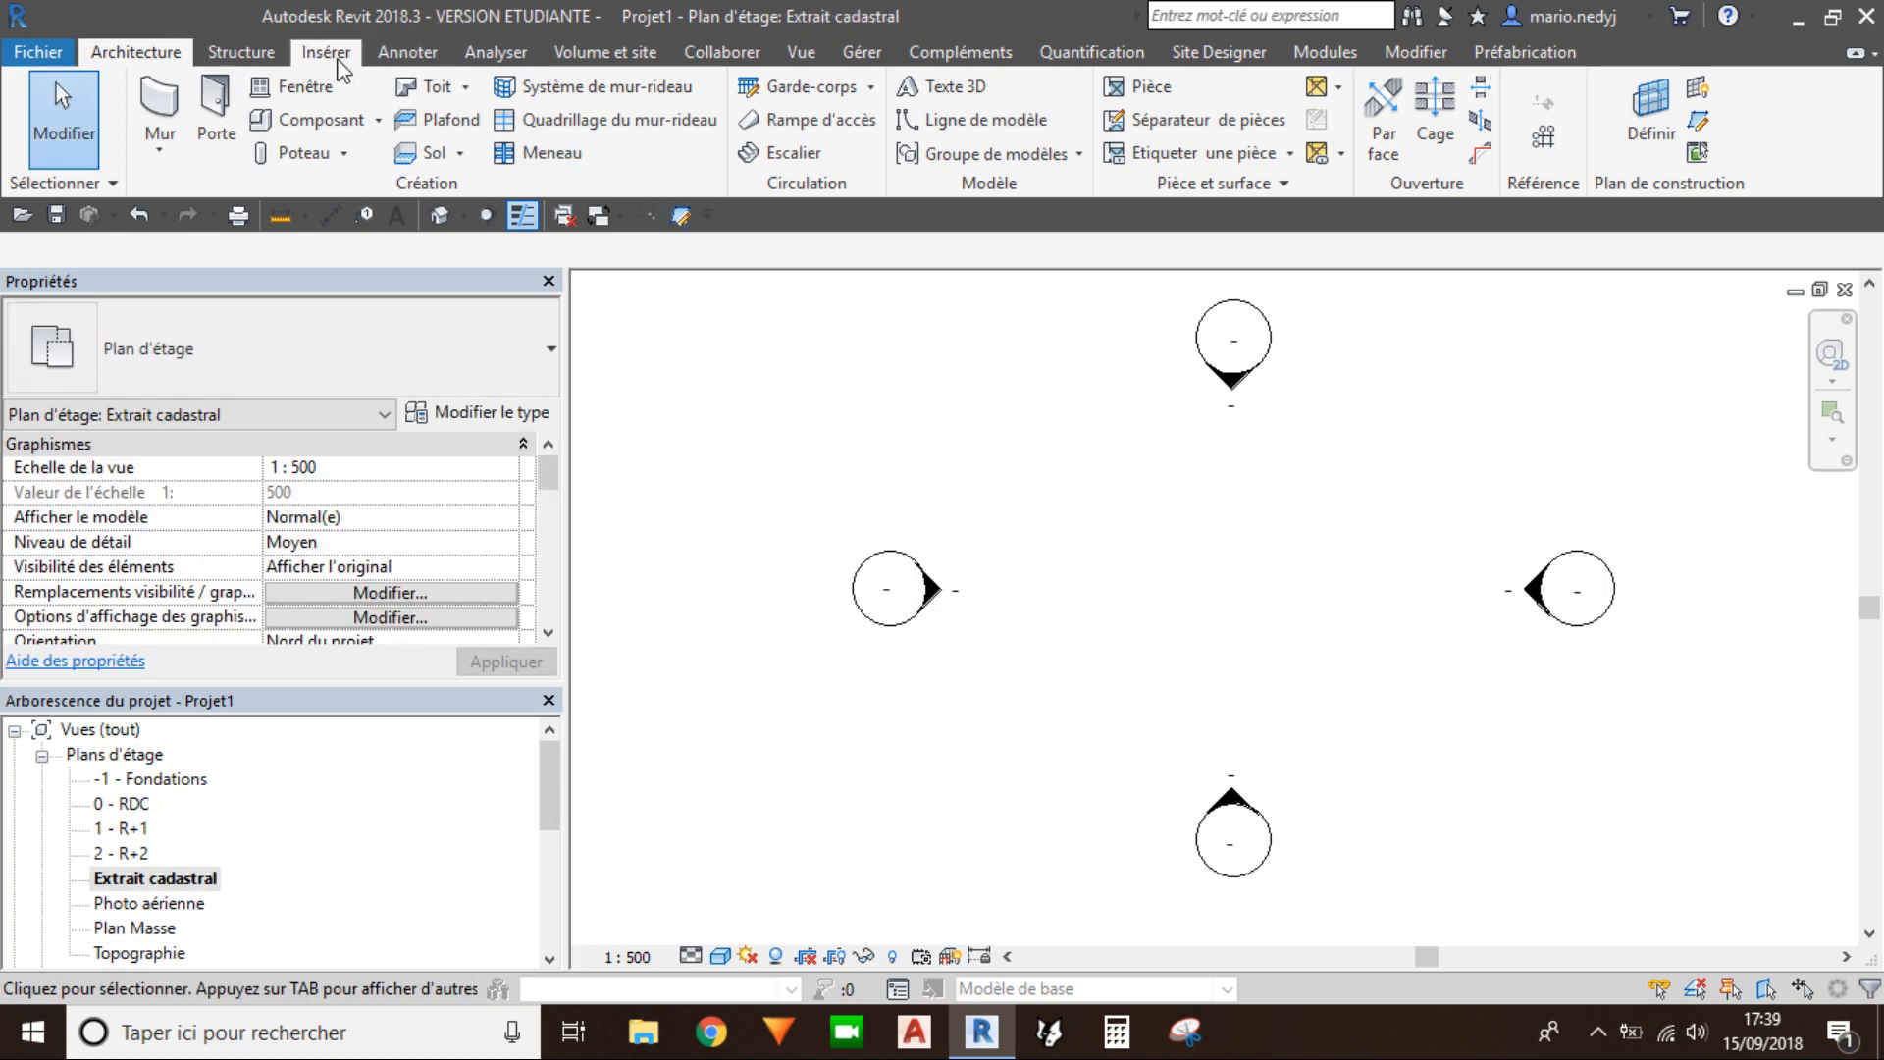
click(338, 61)
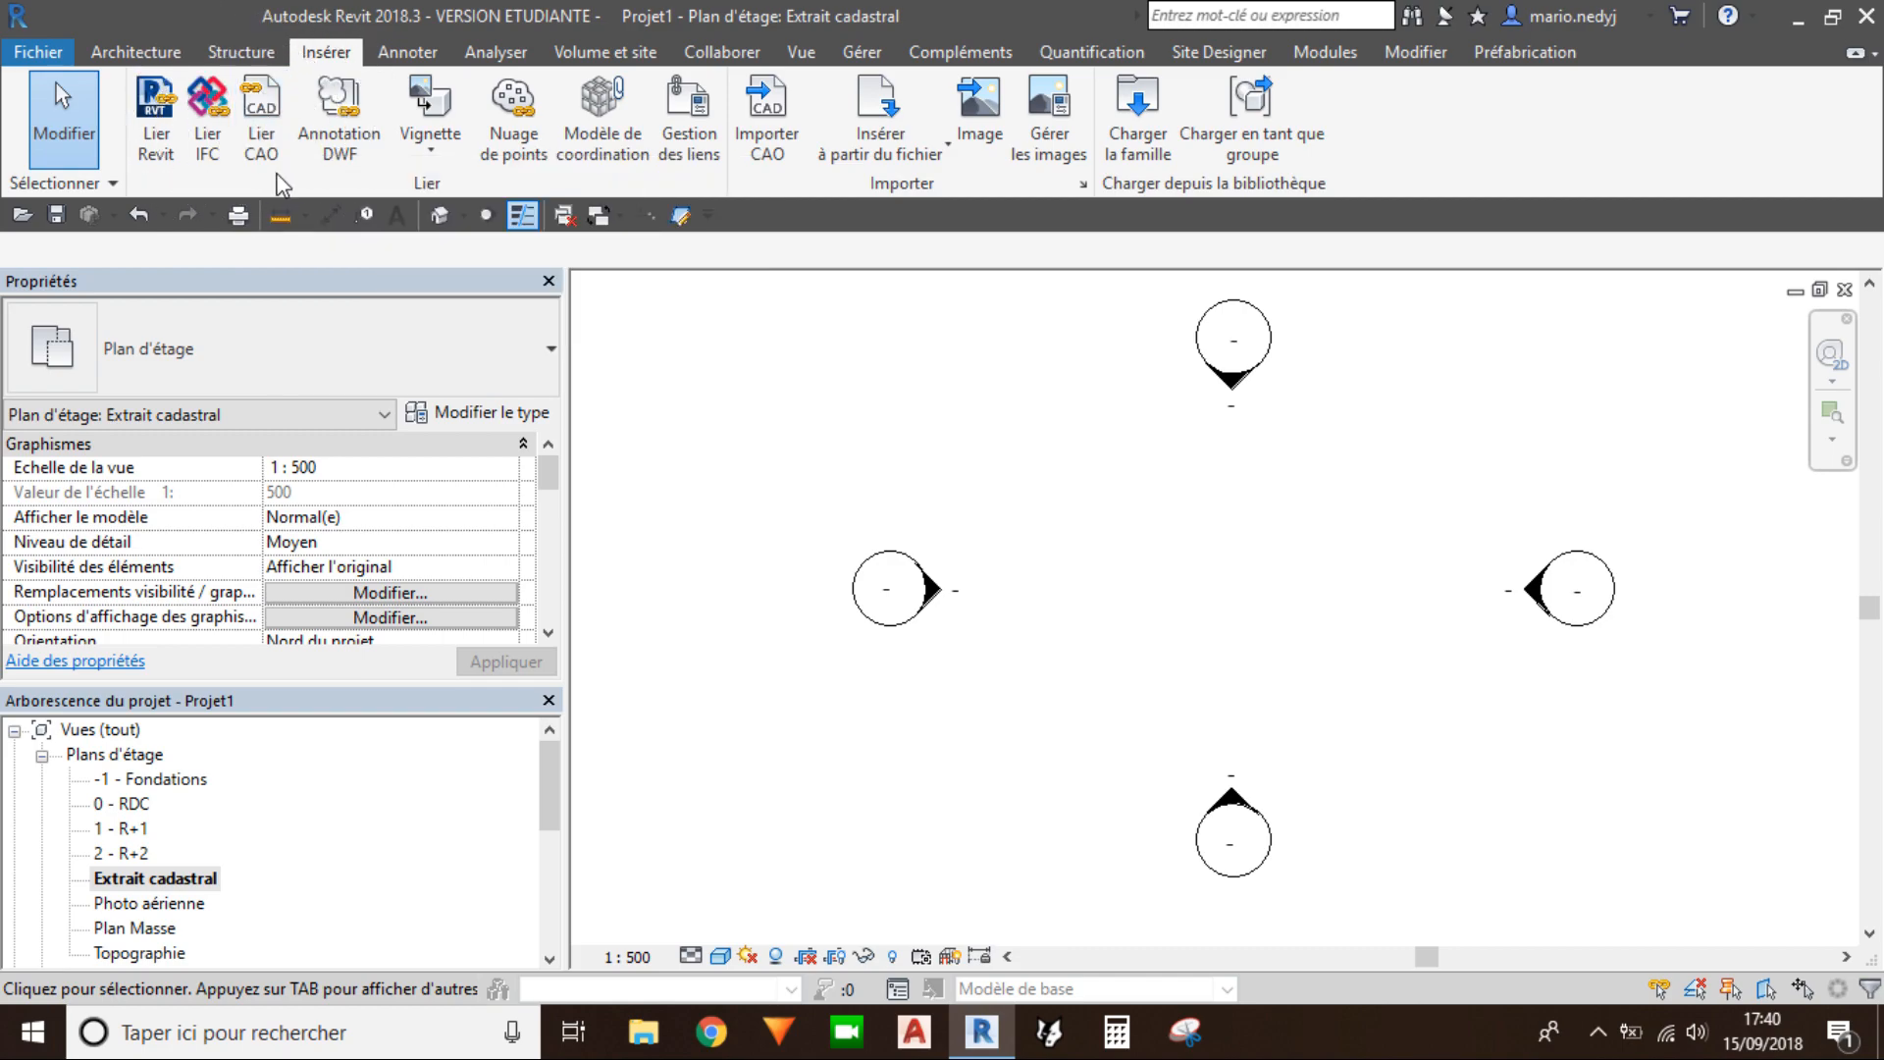
click(261, 138)
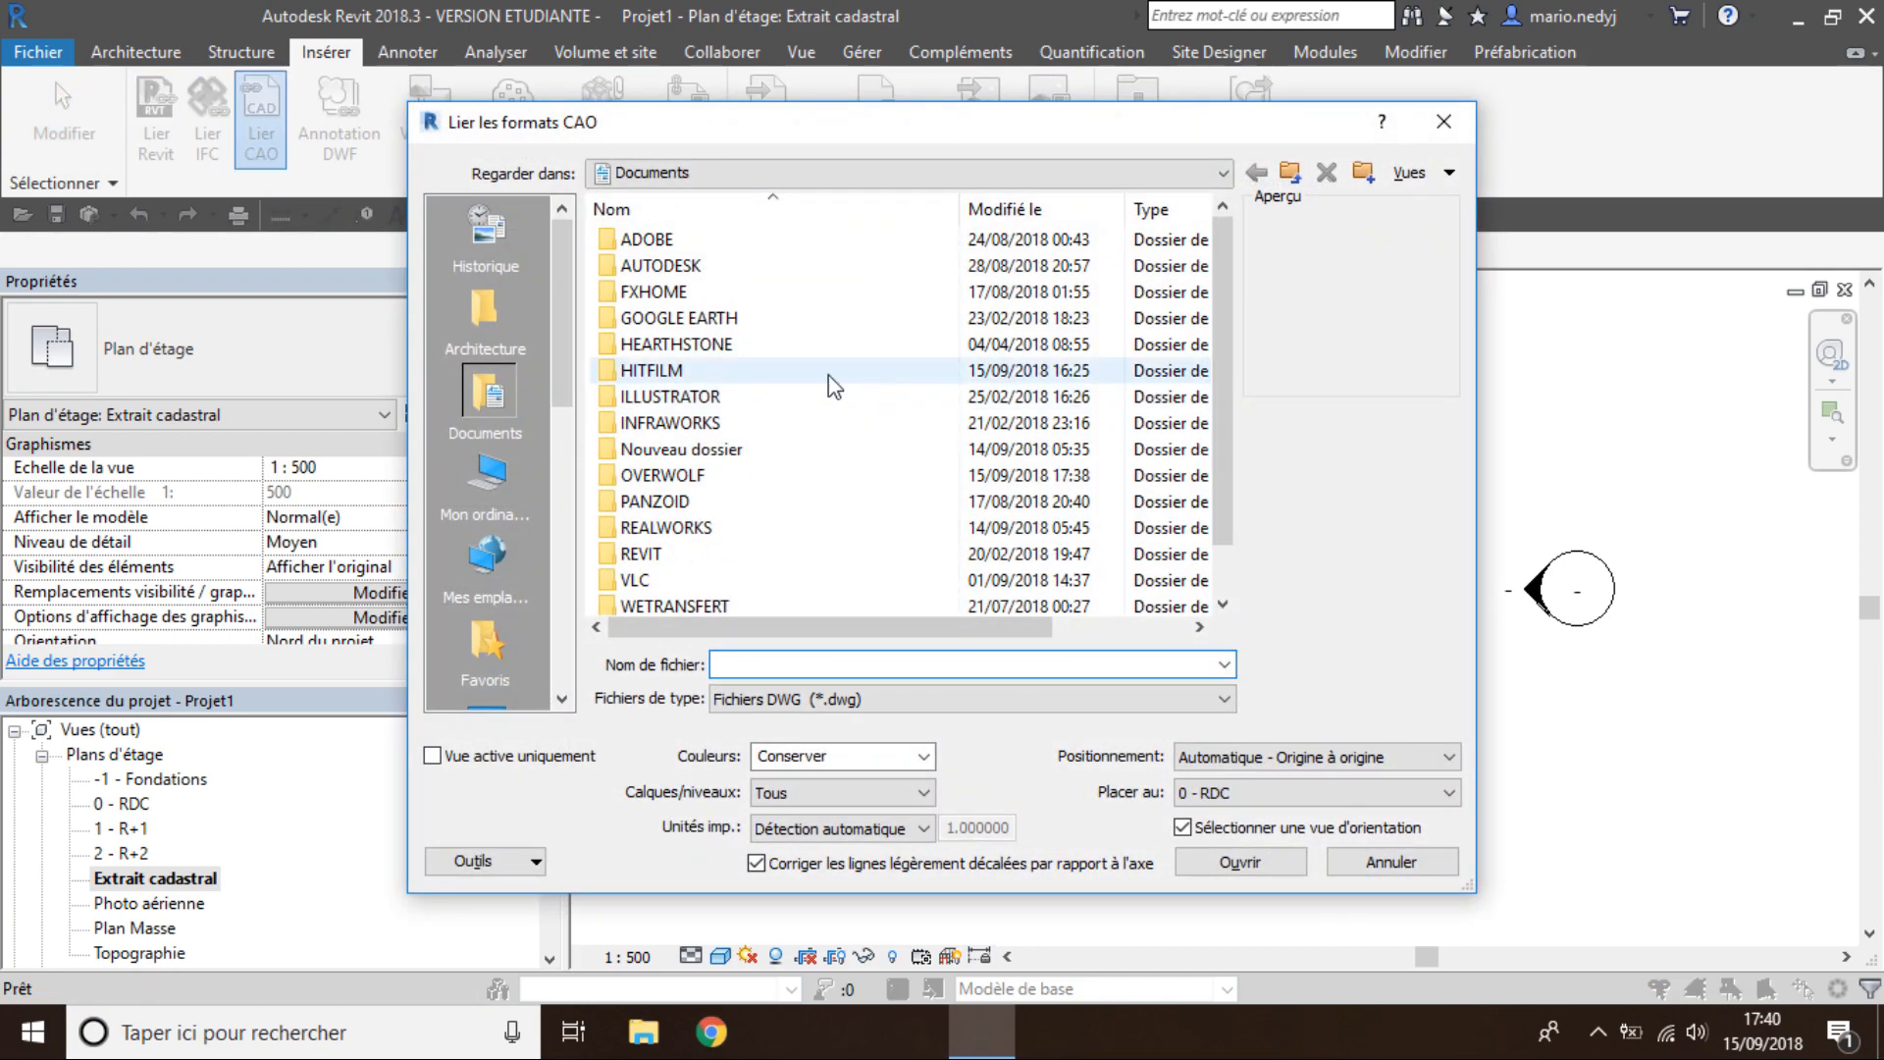
scroll(502, 587, down, 3)
click(491, 481)
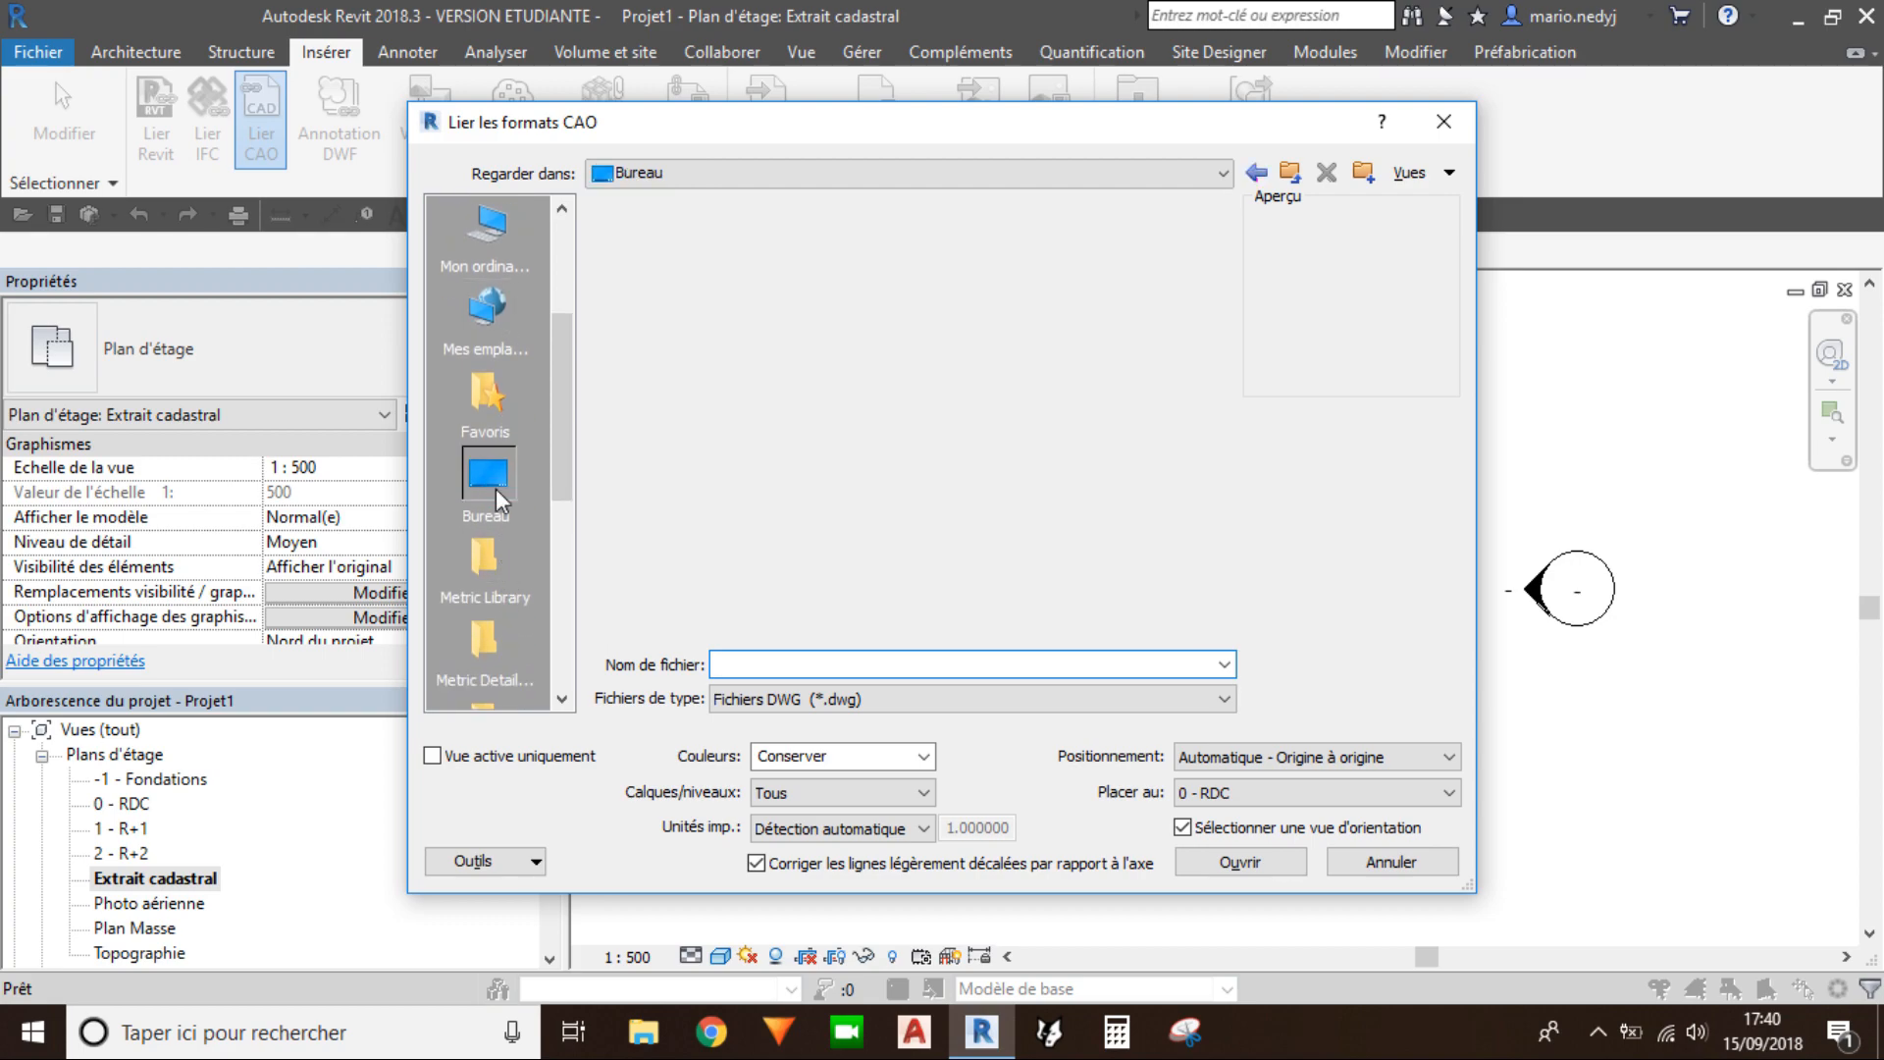
click(659, 398)
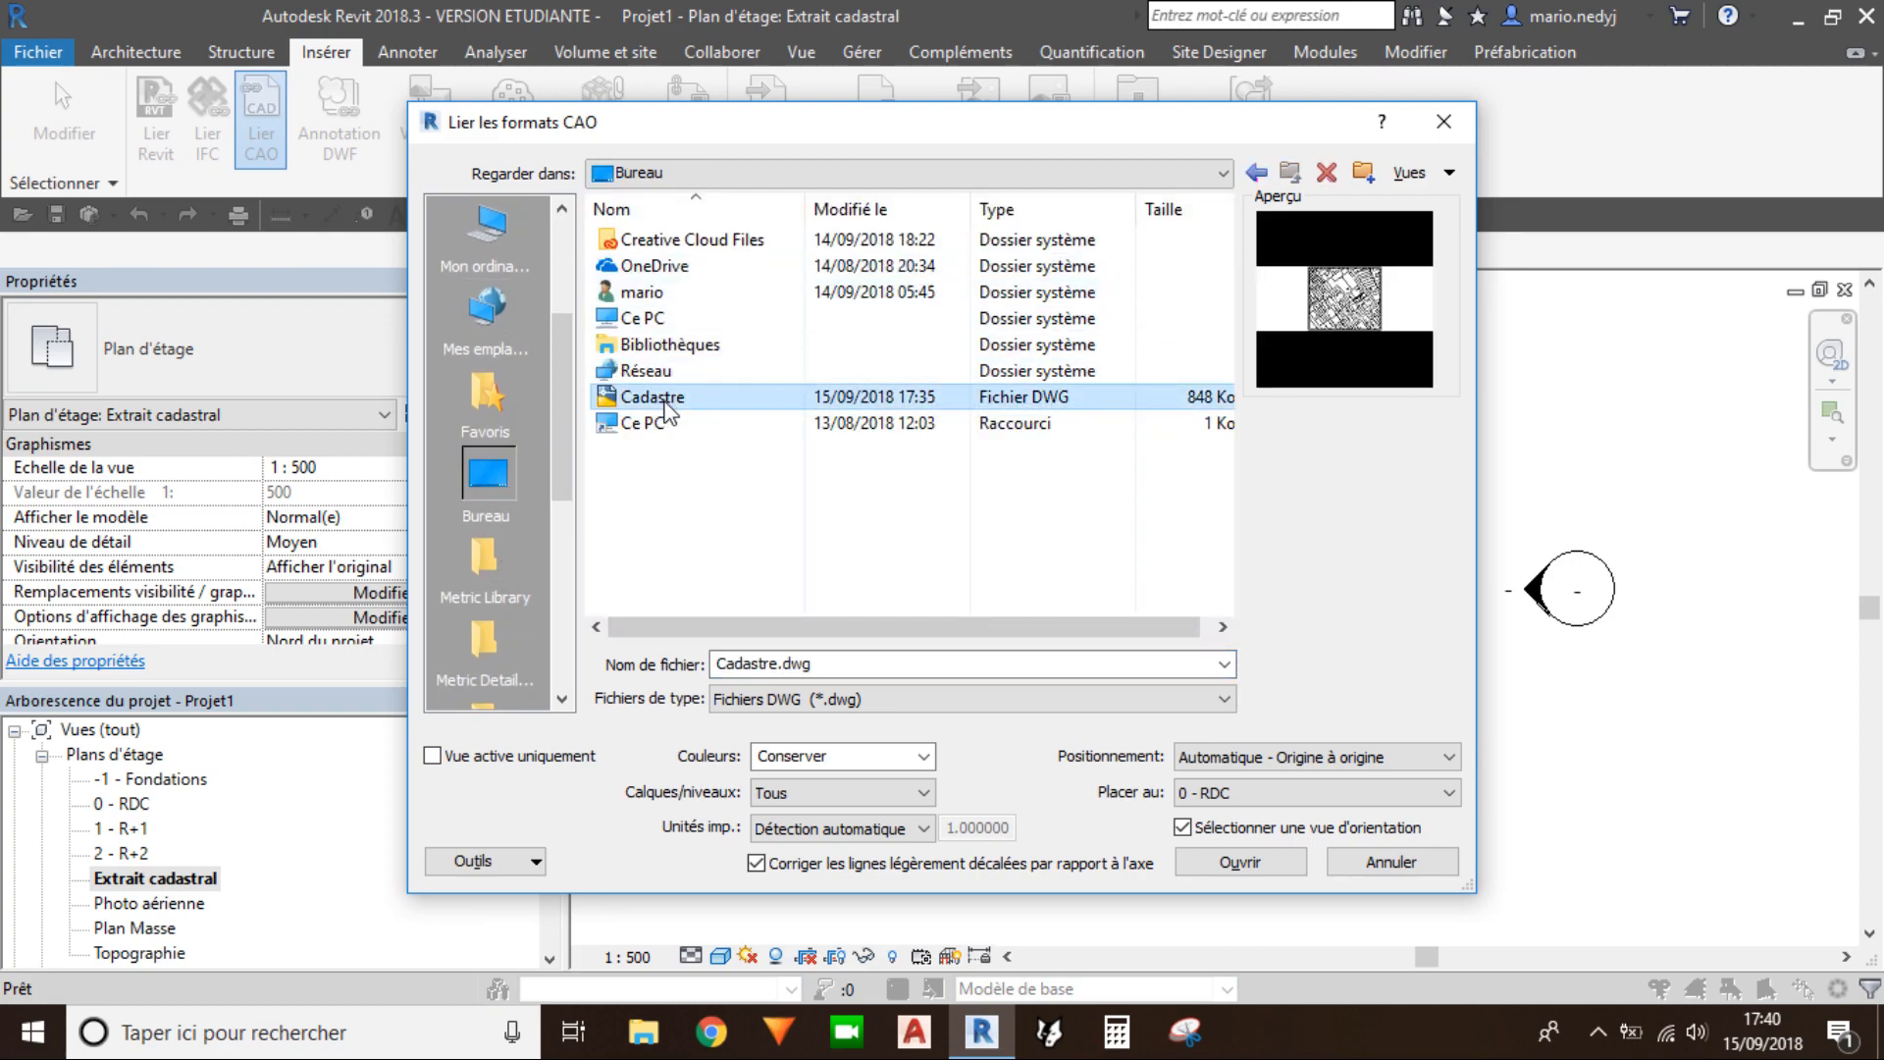
Step: Restrict the link to the active view only, set its import units to mètre and load Cadastre.dwg
click(431, 757)
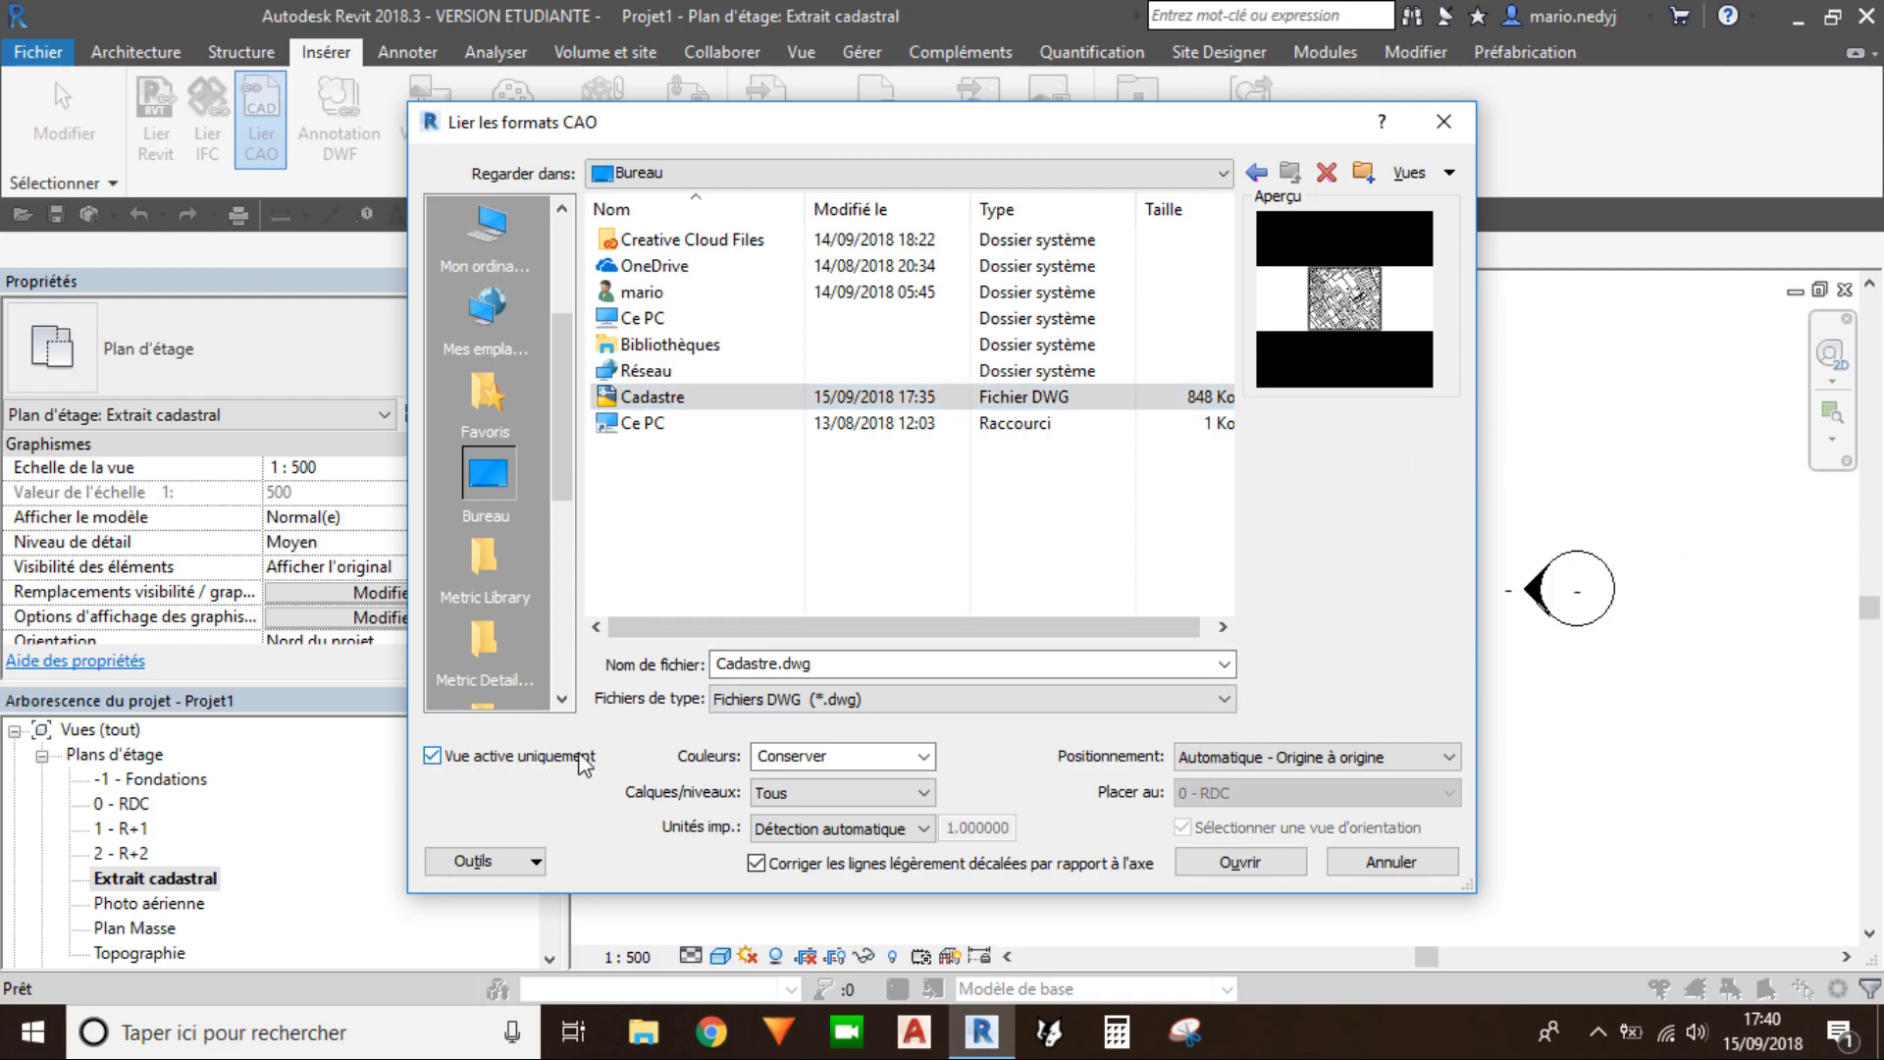
click(777, 826)
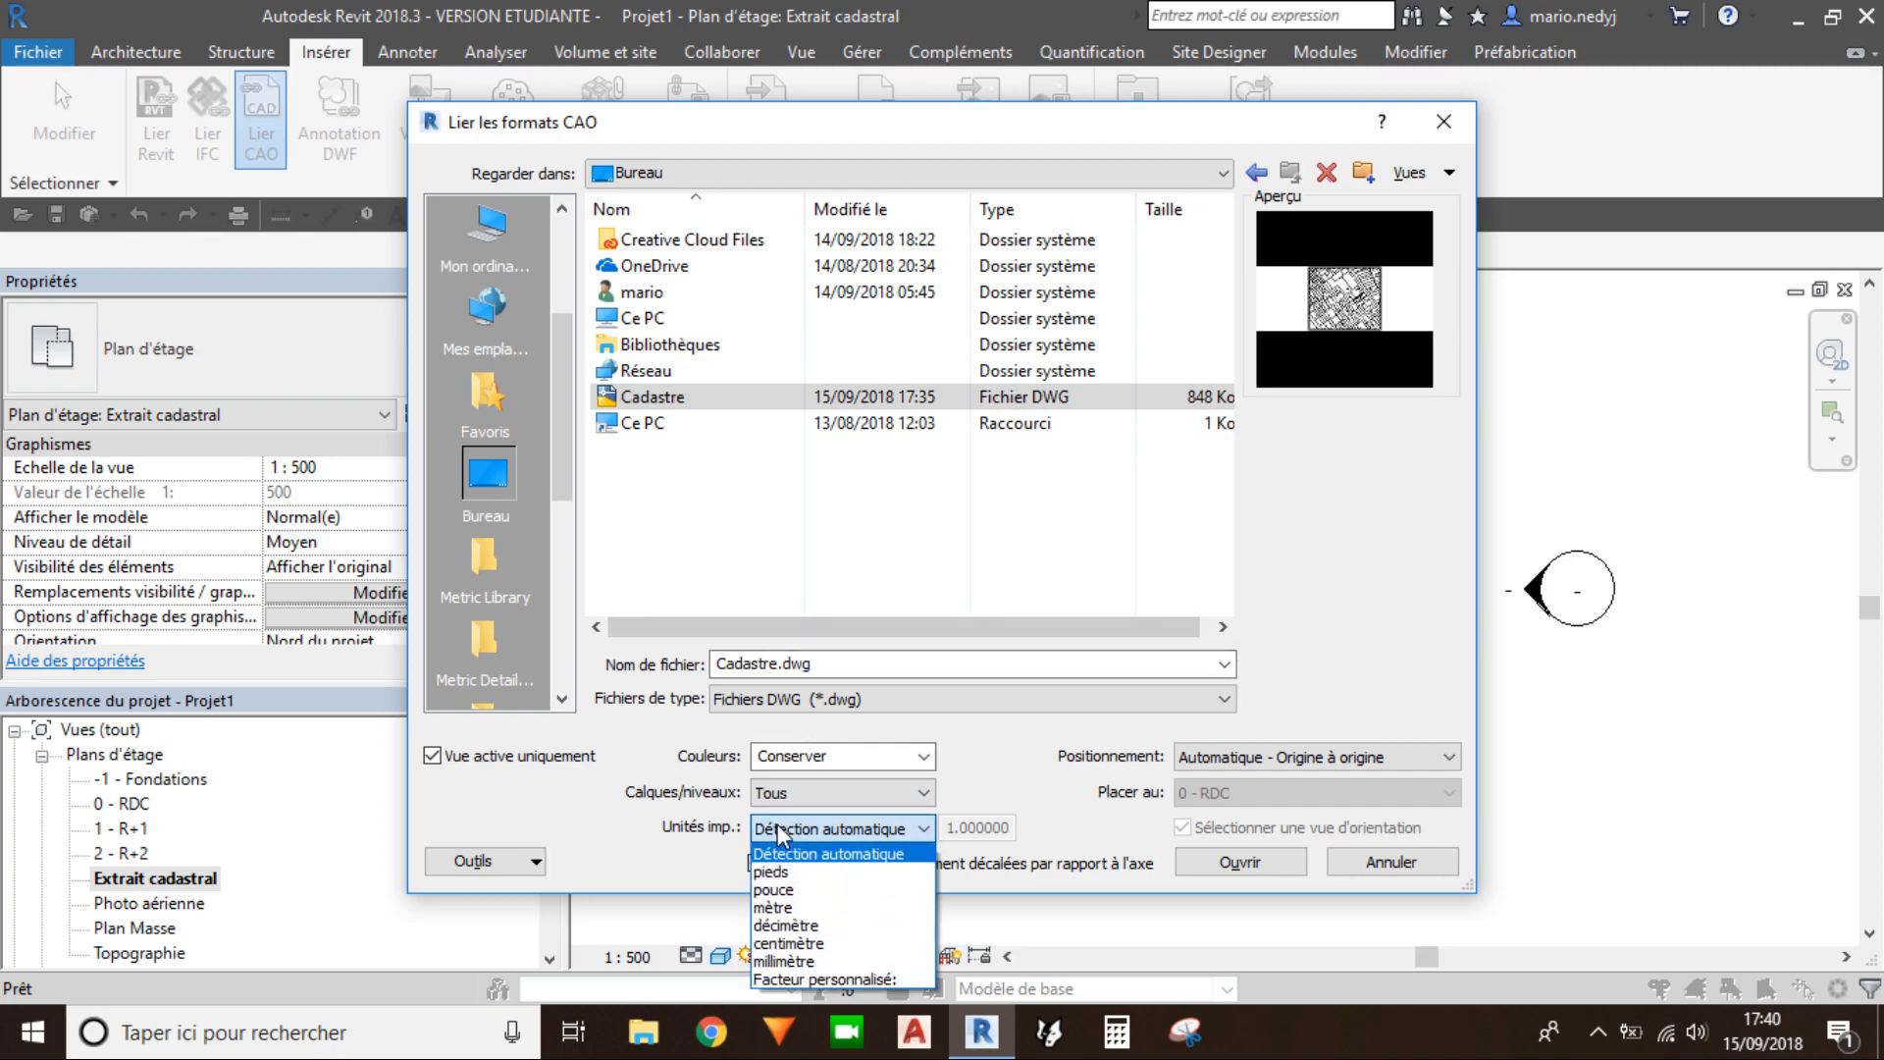
click(775, 907)
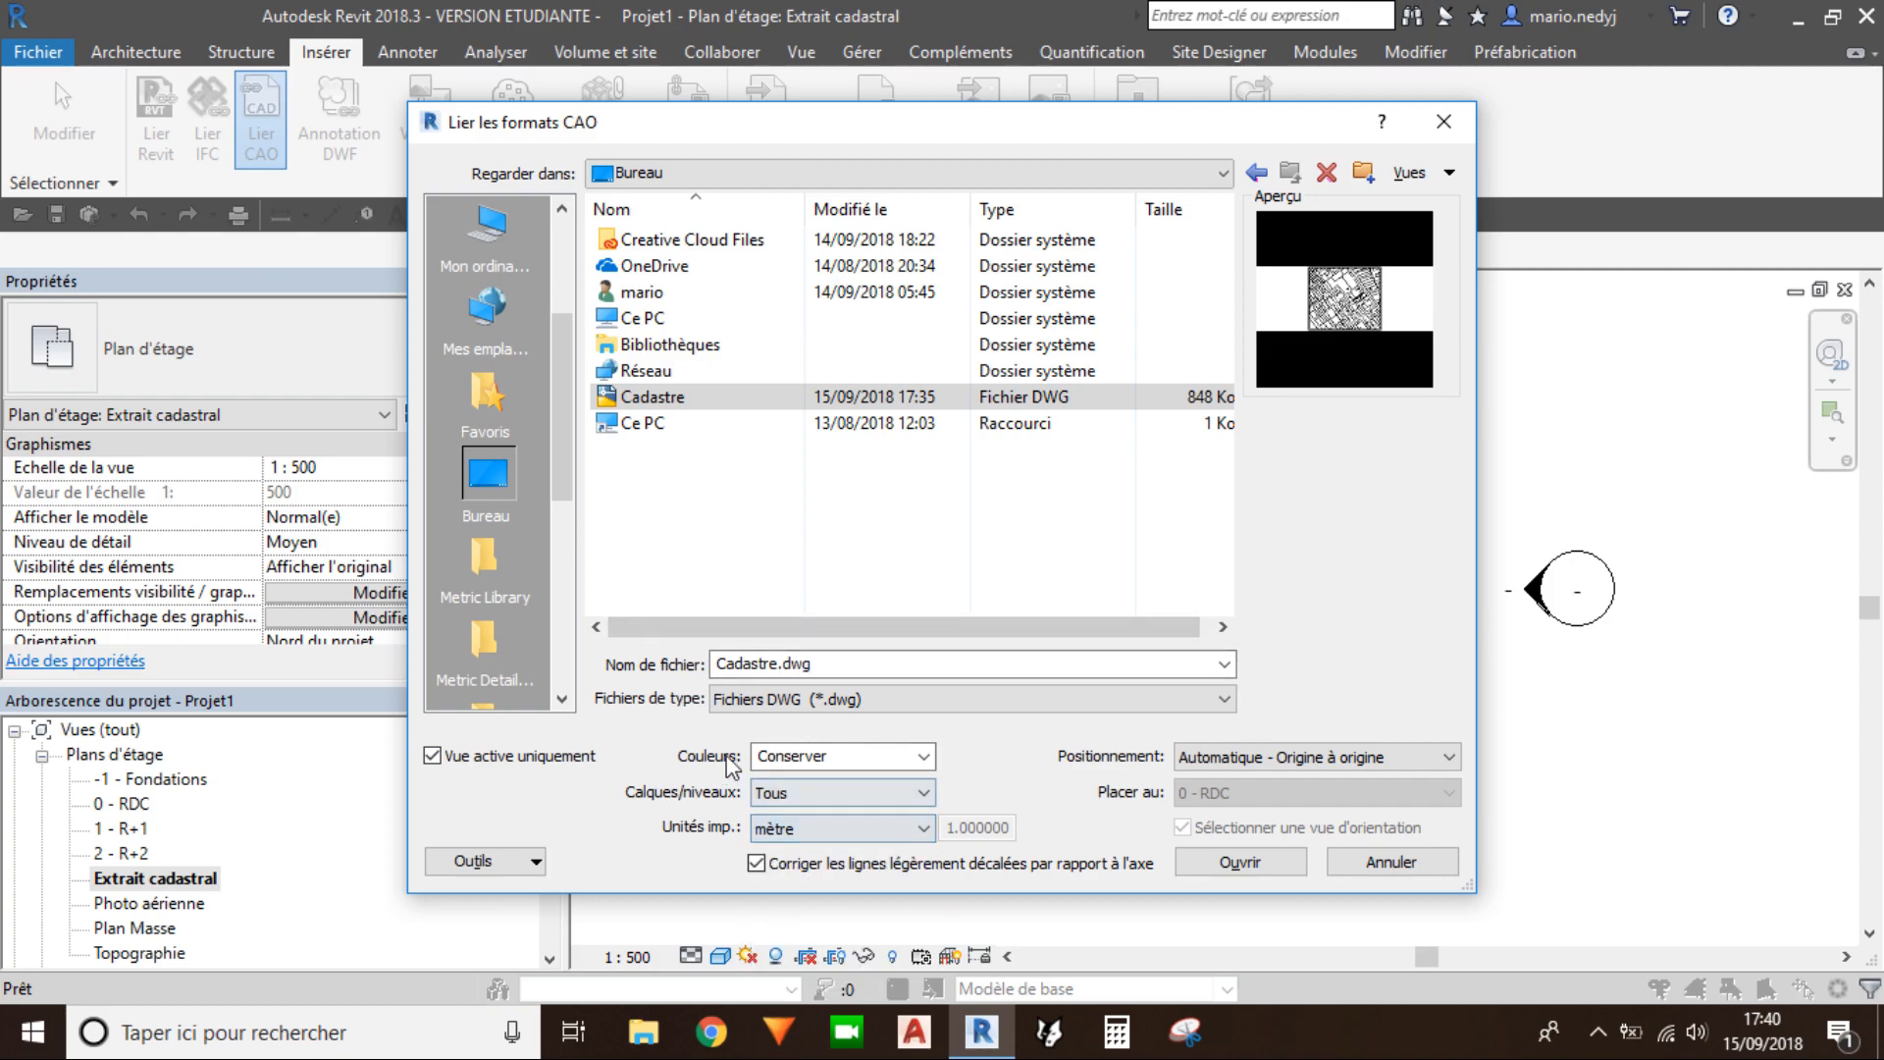
key(ctrl)
click(1240, 861)
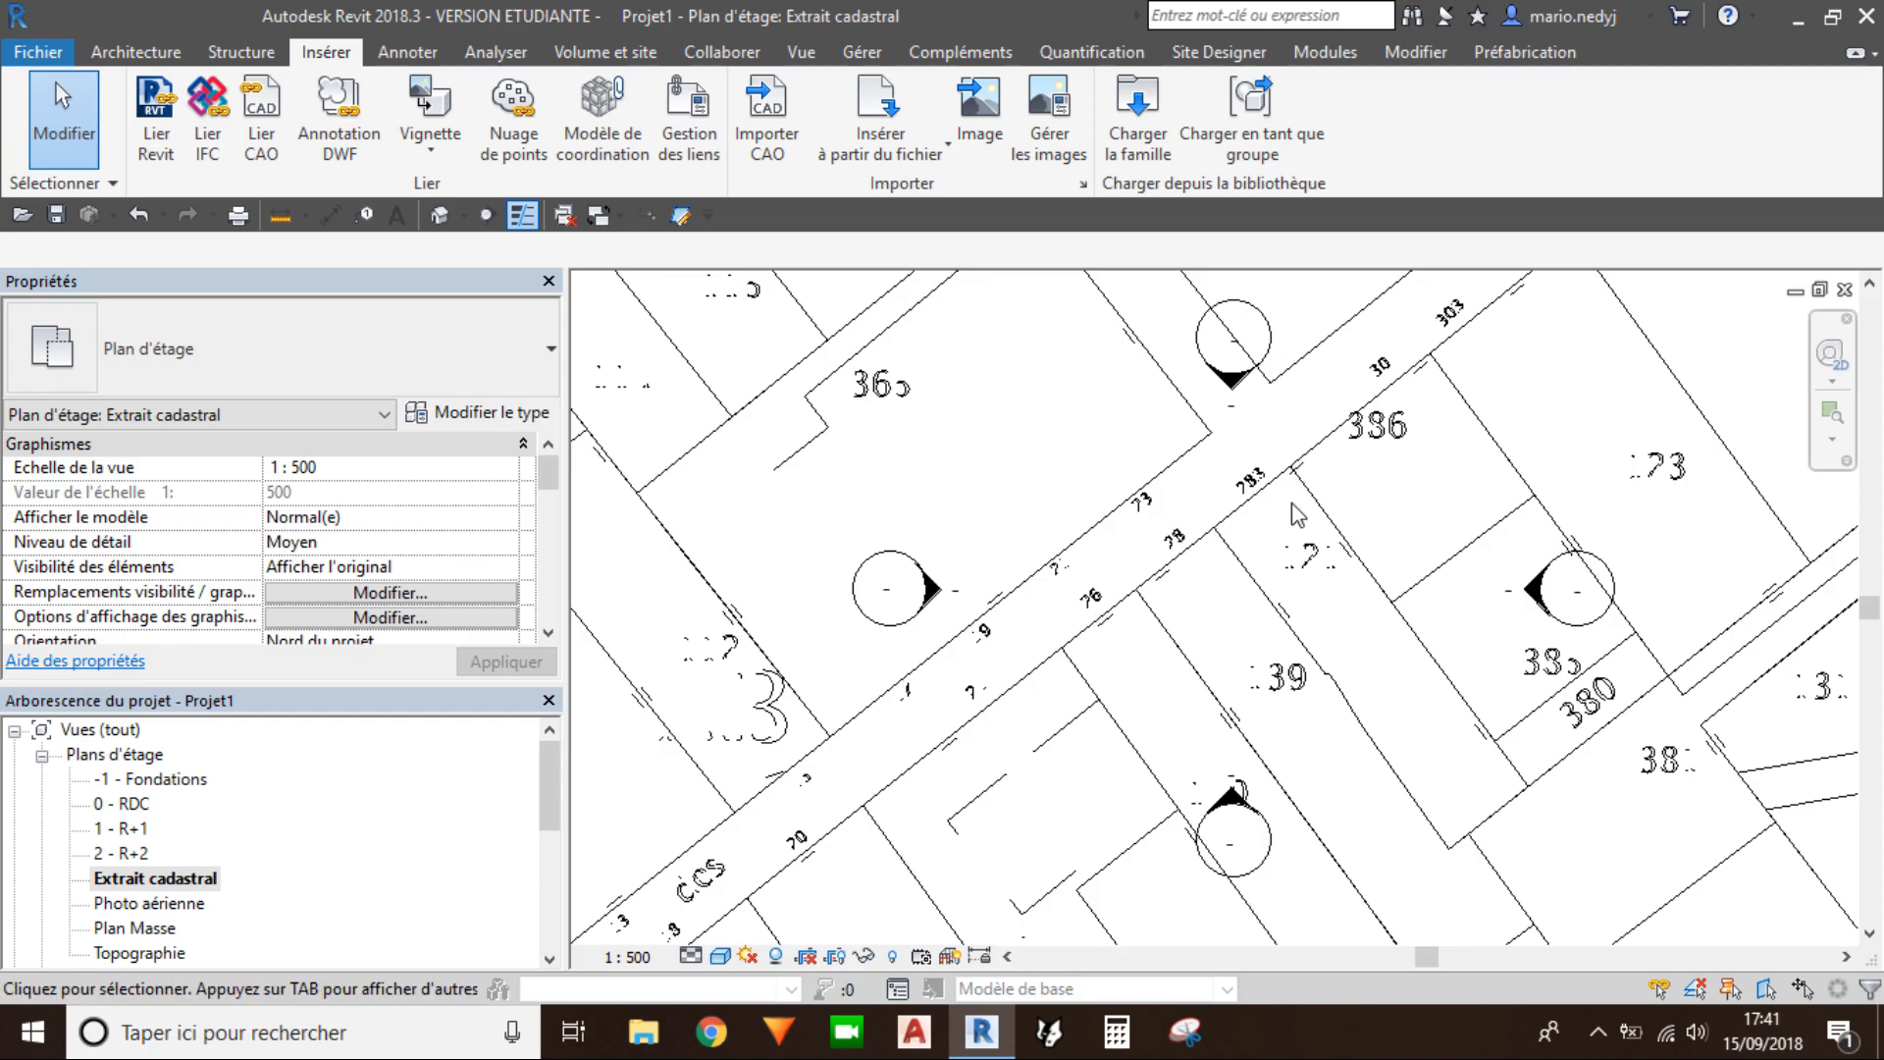
Step: Examine the linked cadastral map, from its outer frame to the parcels around the elevation markers
scroll(1263, 547, down, 3)
scroll(1263, 547, down, 5)
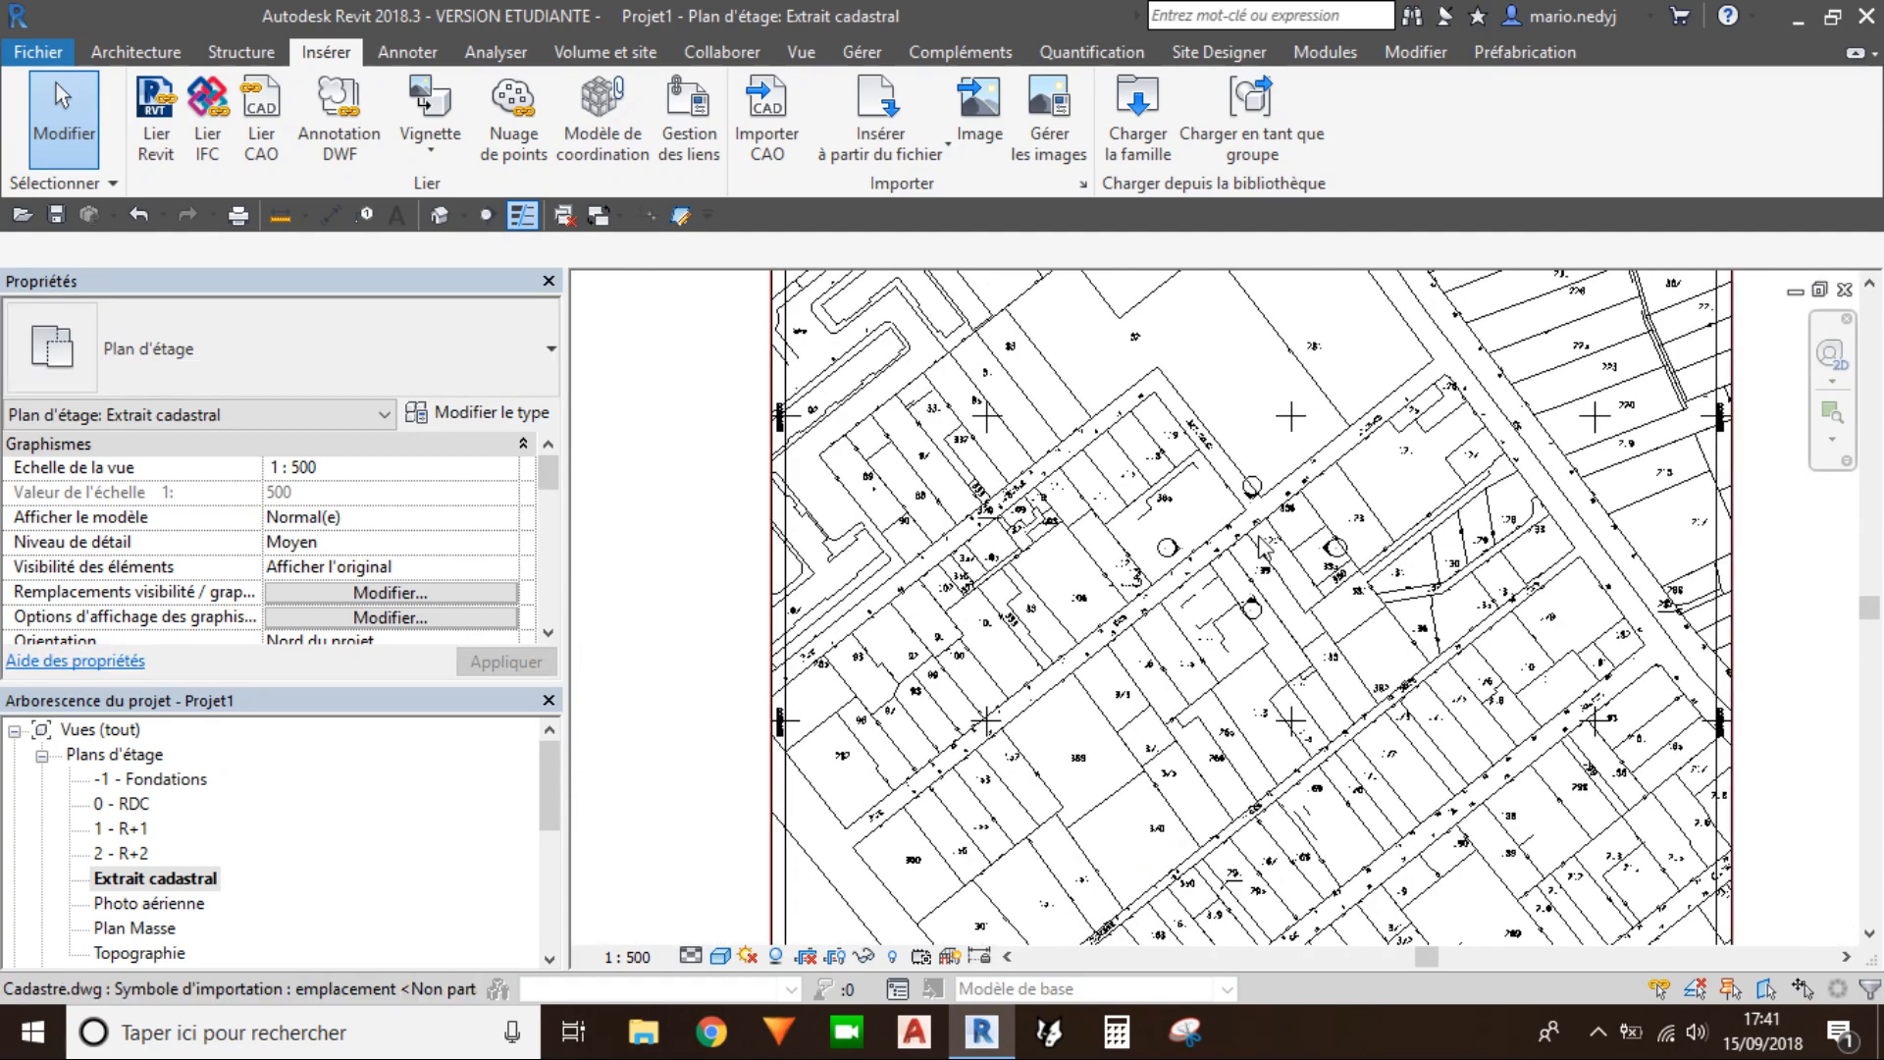
scroll(1221, 664, up, 5)
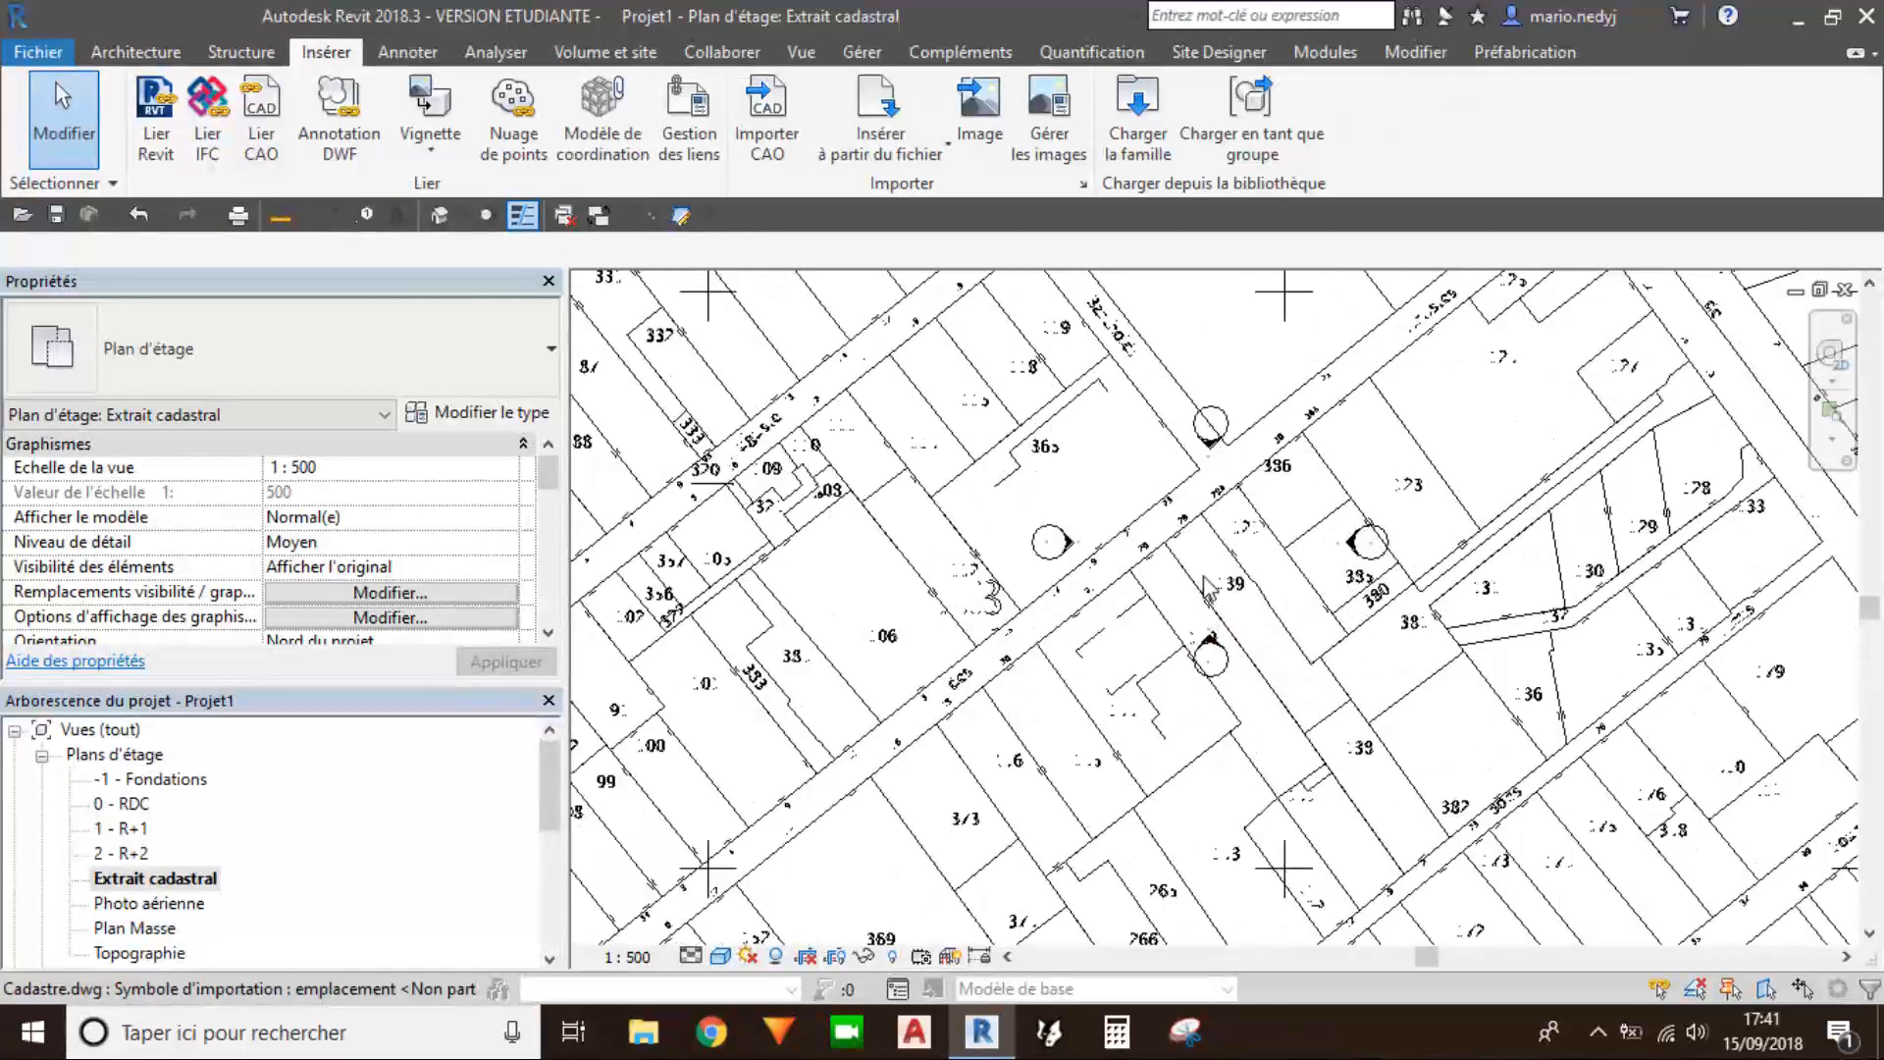
scroll(1261, 553, up, 4)
scroll(1238, 623, down, 3)
scroll(1091, 589, down, 2)
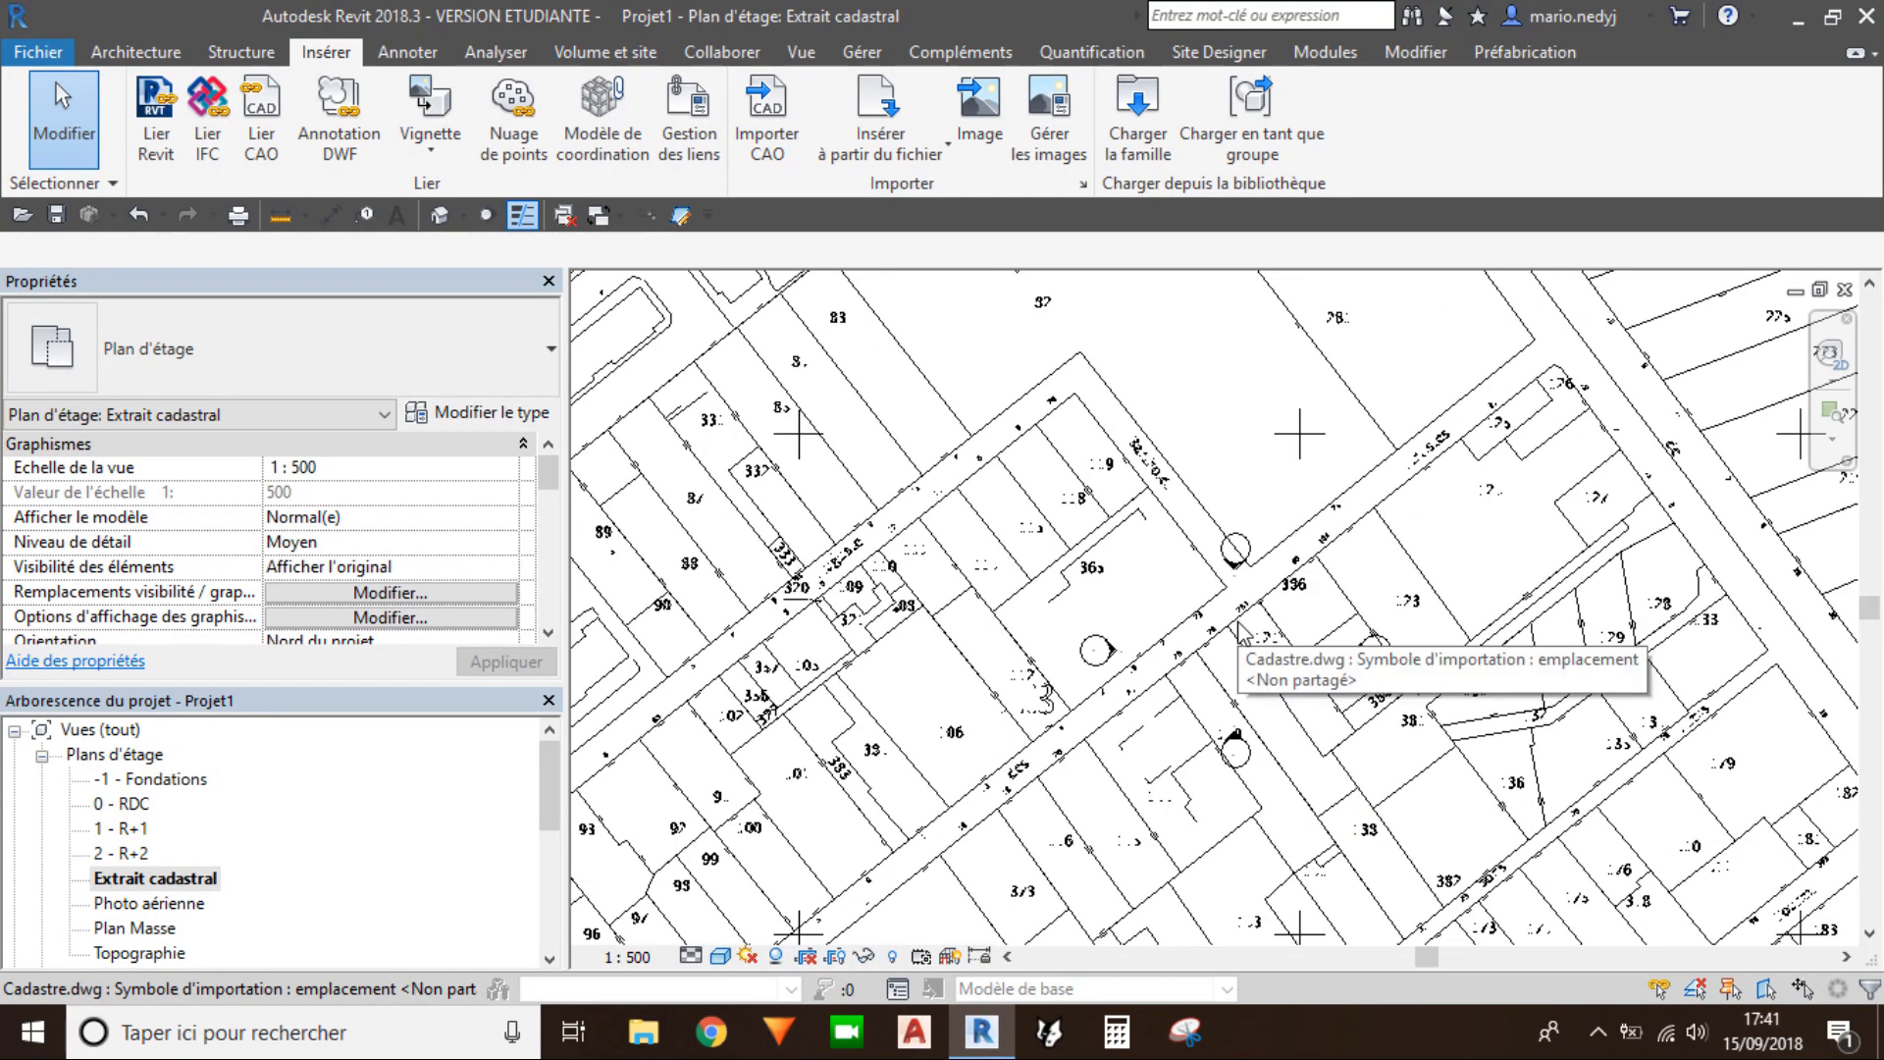
scroll(1087, 587, down, 2)
scroll(1087, 587, down, 3)
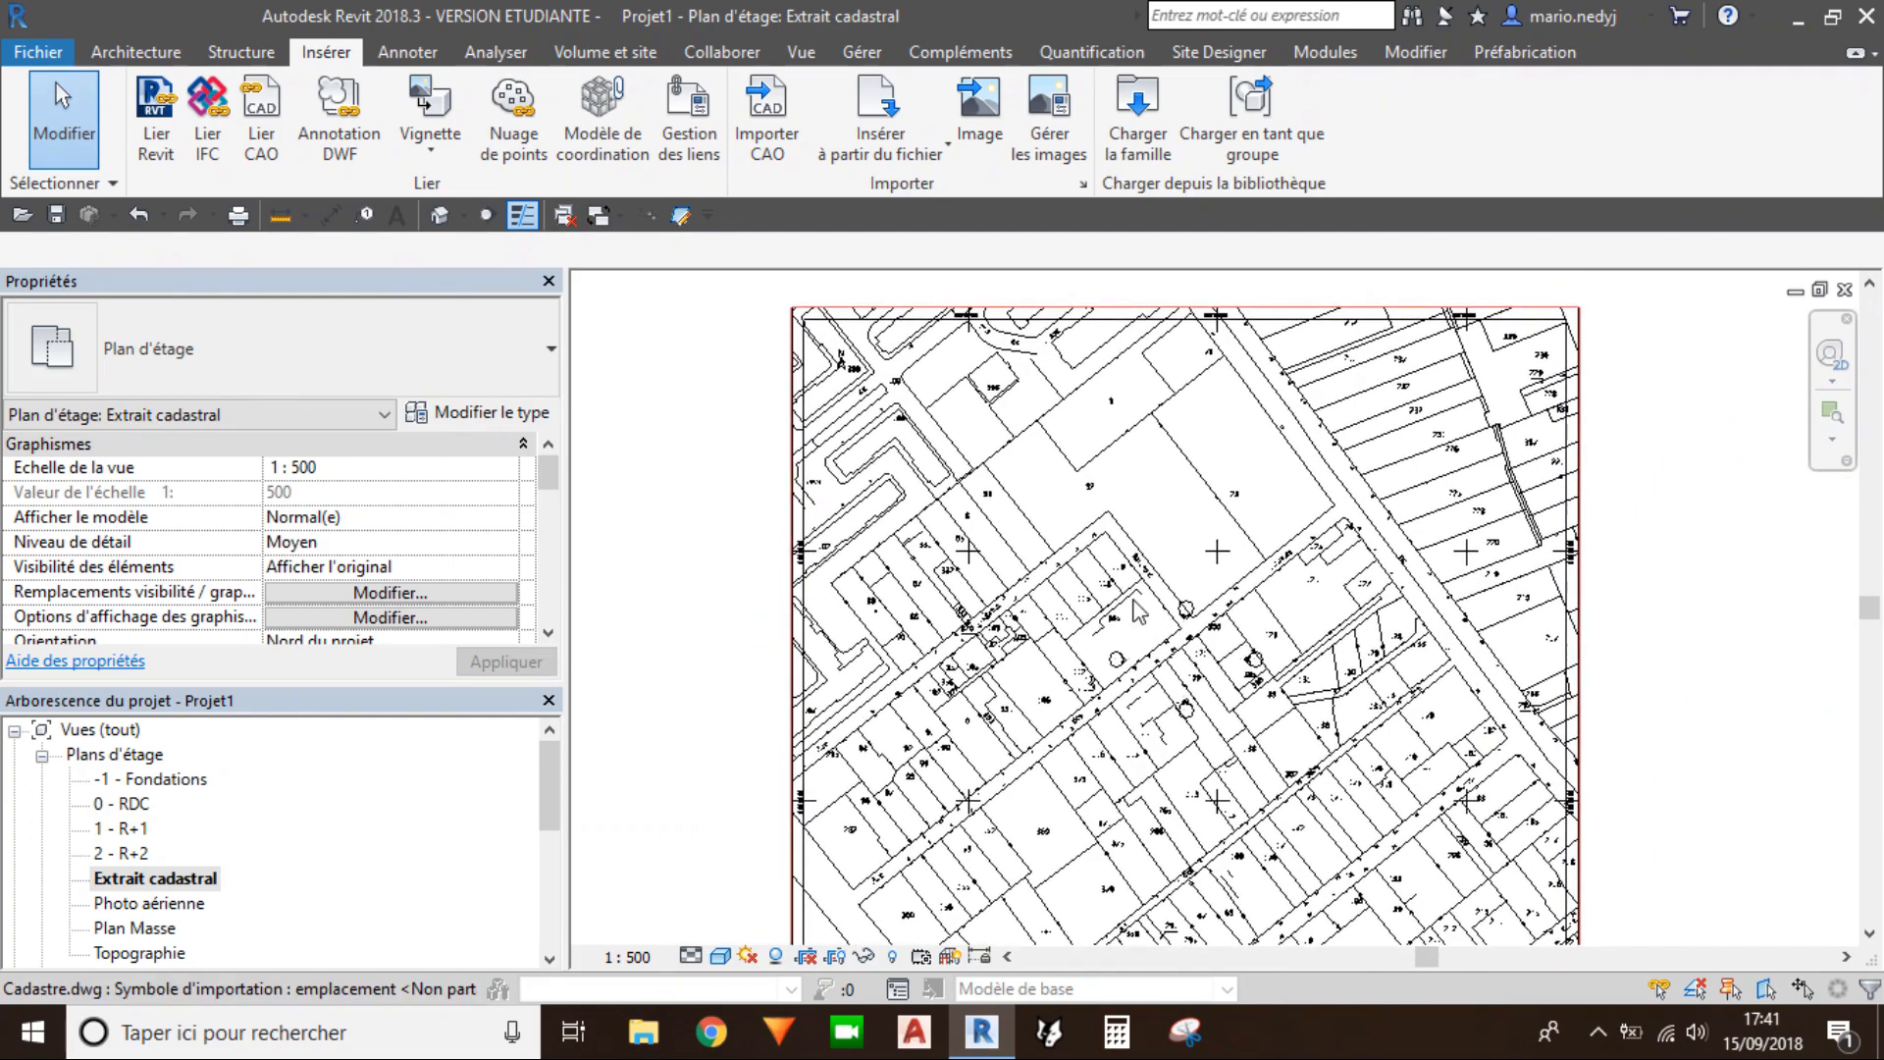
middle_drag(1138, 586, 1145, 526)
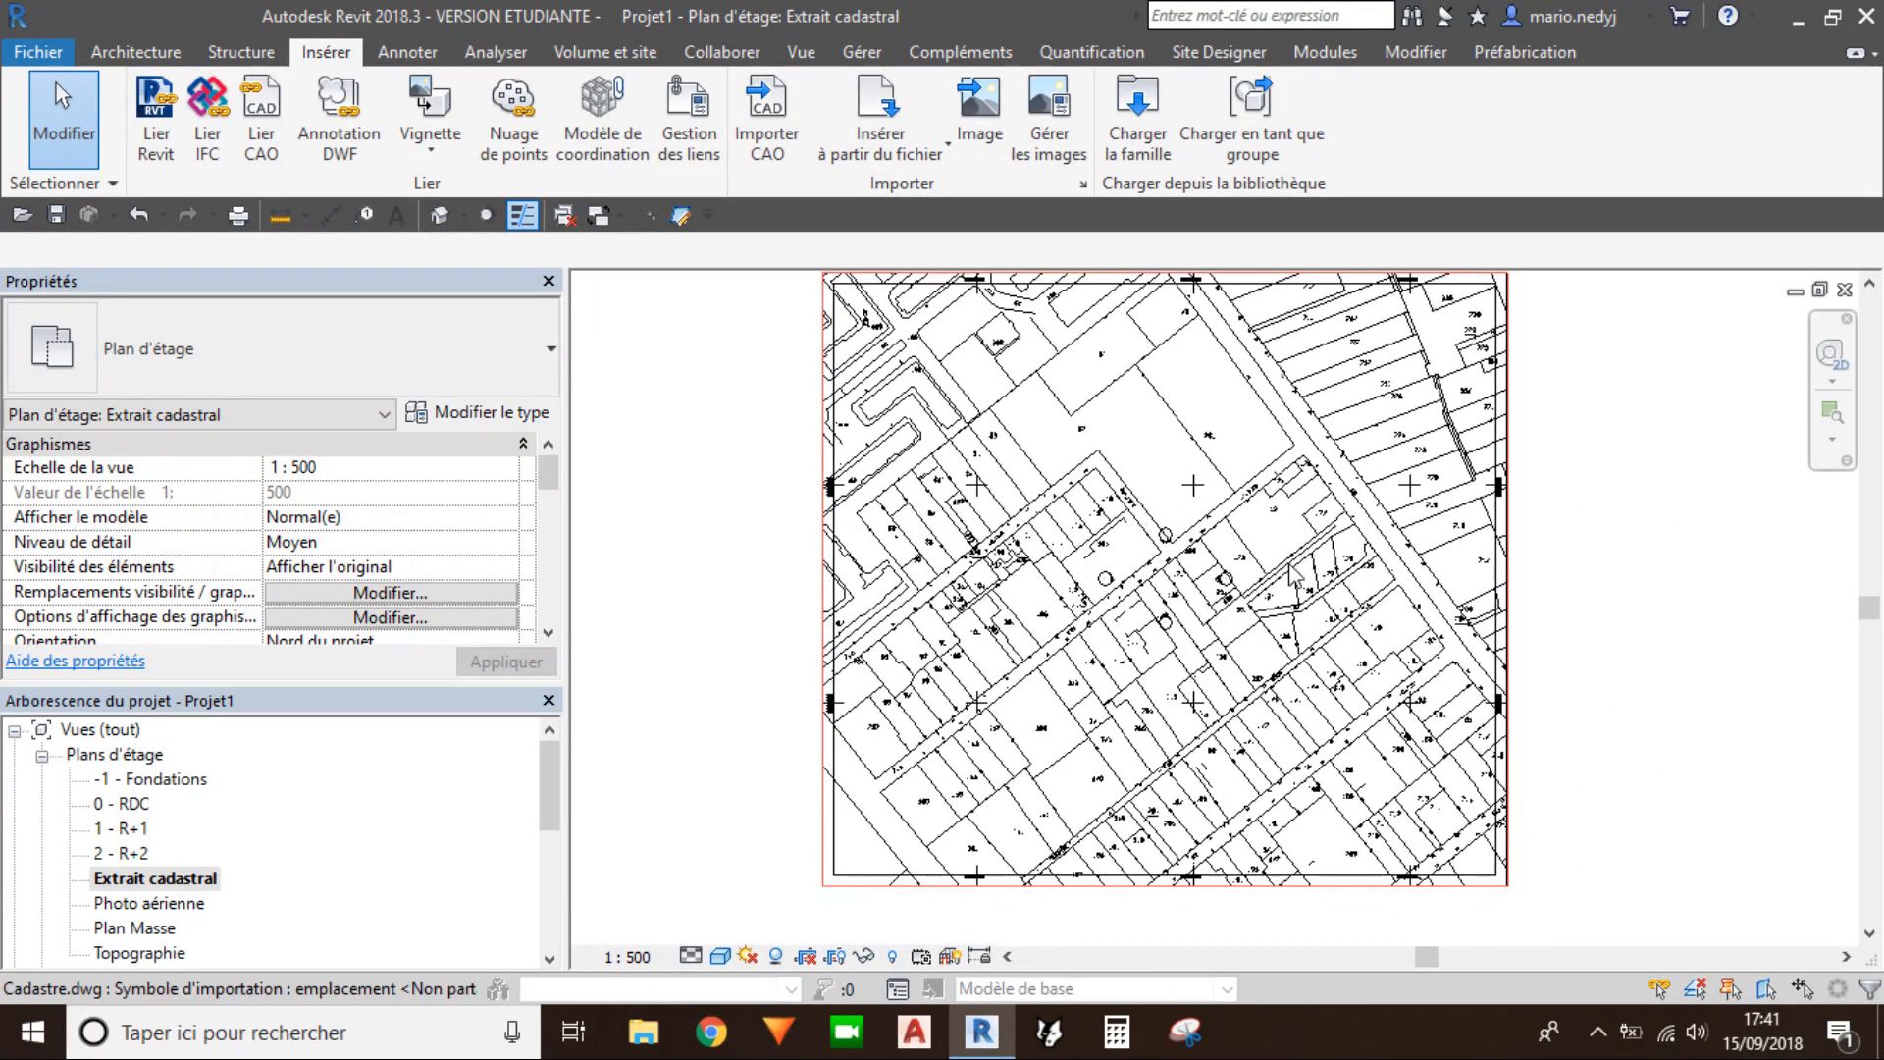
scroll(1182, 589, up, 5)
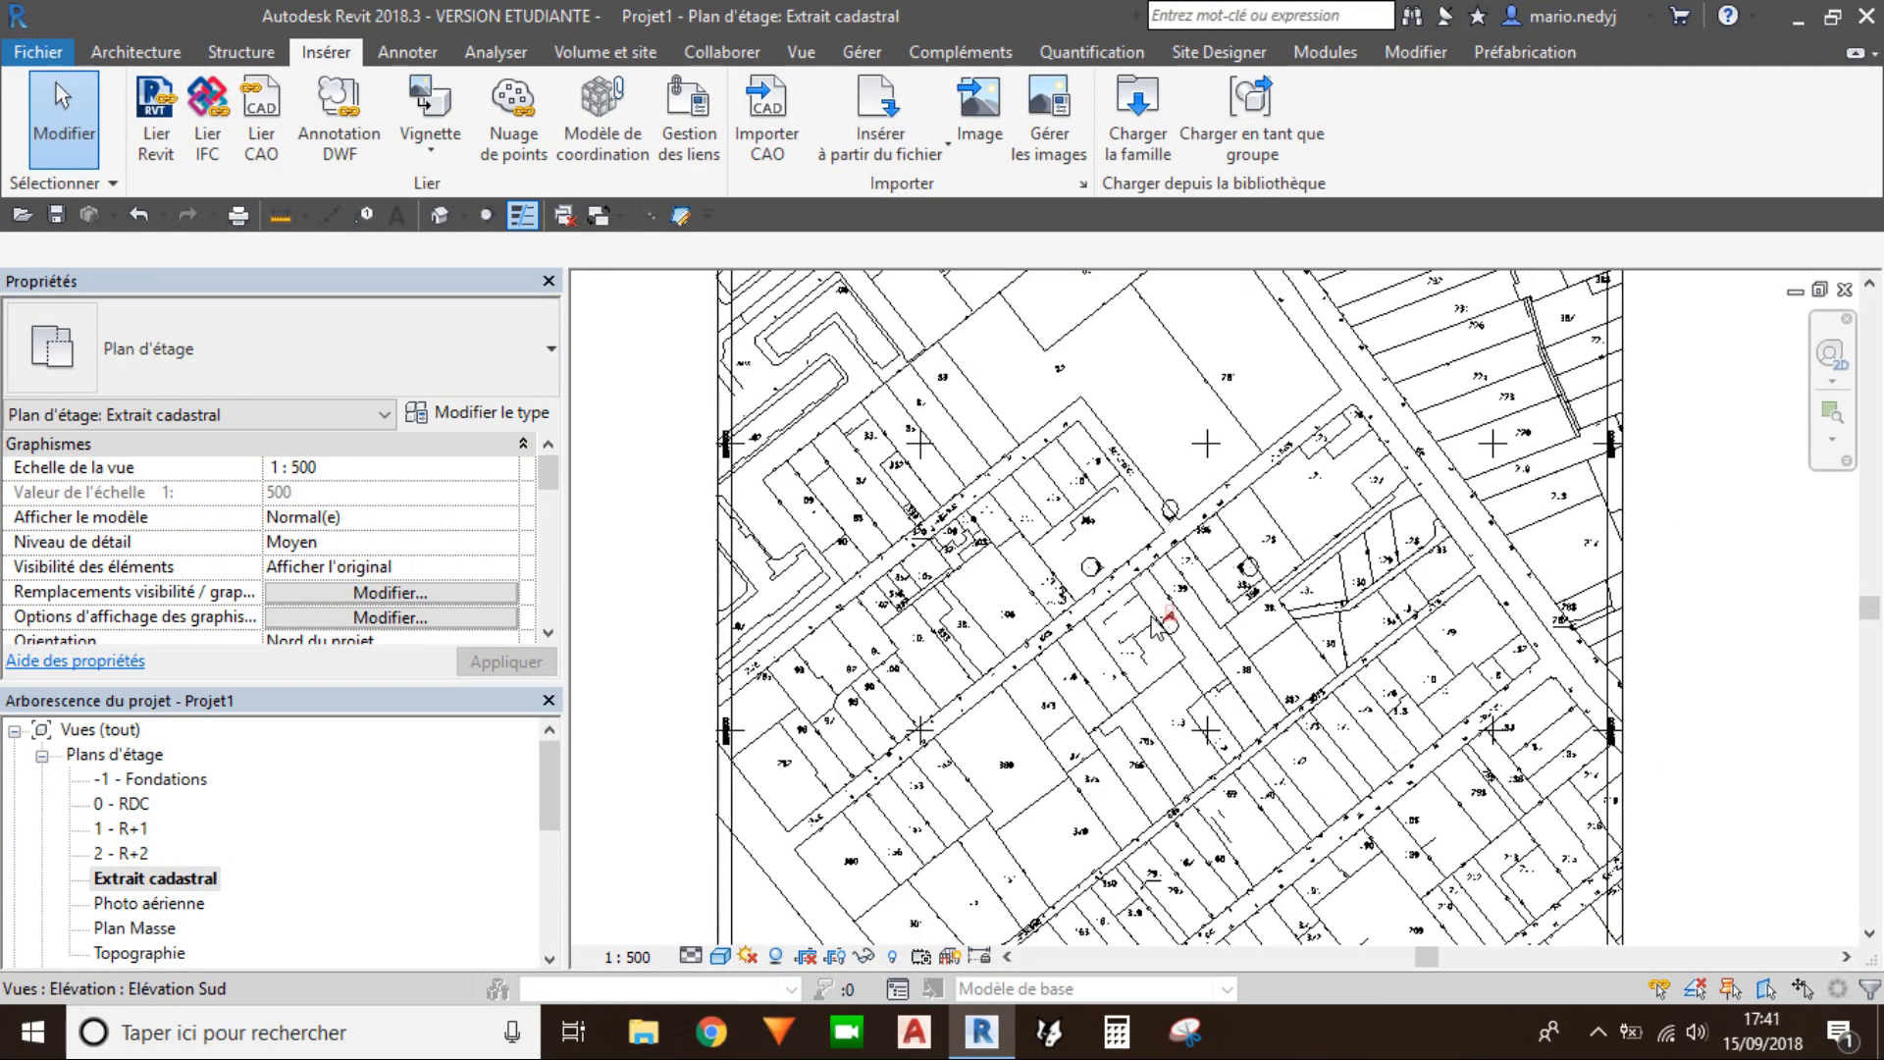
scroll(1233, 575, down, 1)
middle_drag(1158, 529, 1172, 616)
scroll(1175, 615, down, 3)
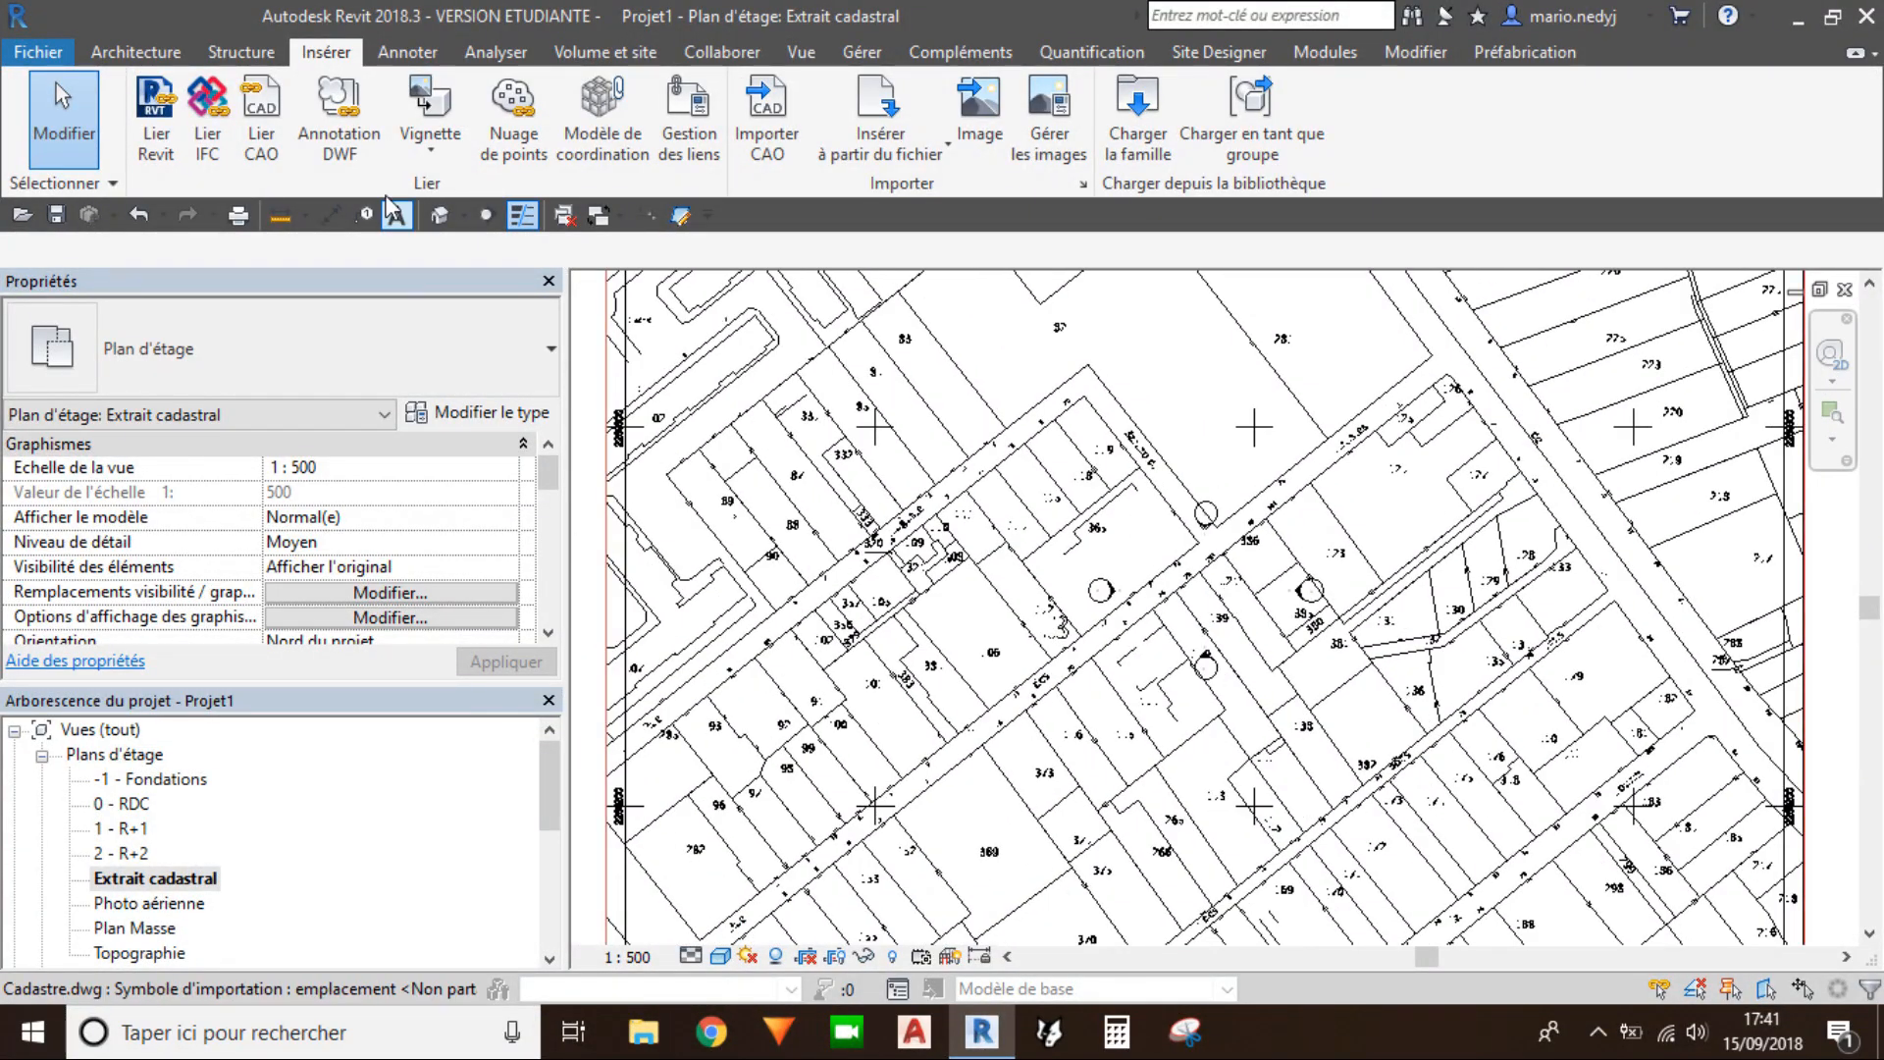
Step: Trace a detail line in Lignes fines along the street edge, from the corner above parcel 119 to the corner beside the northern elevation marker
click(136, 52)
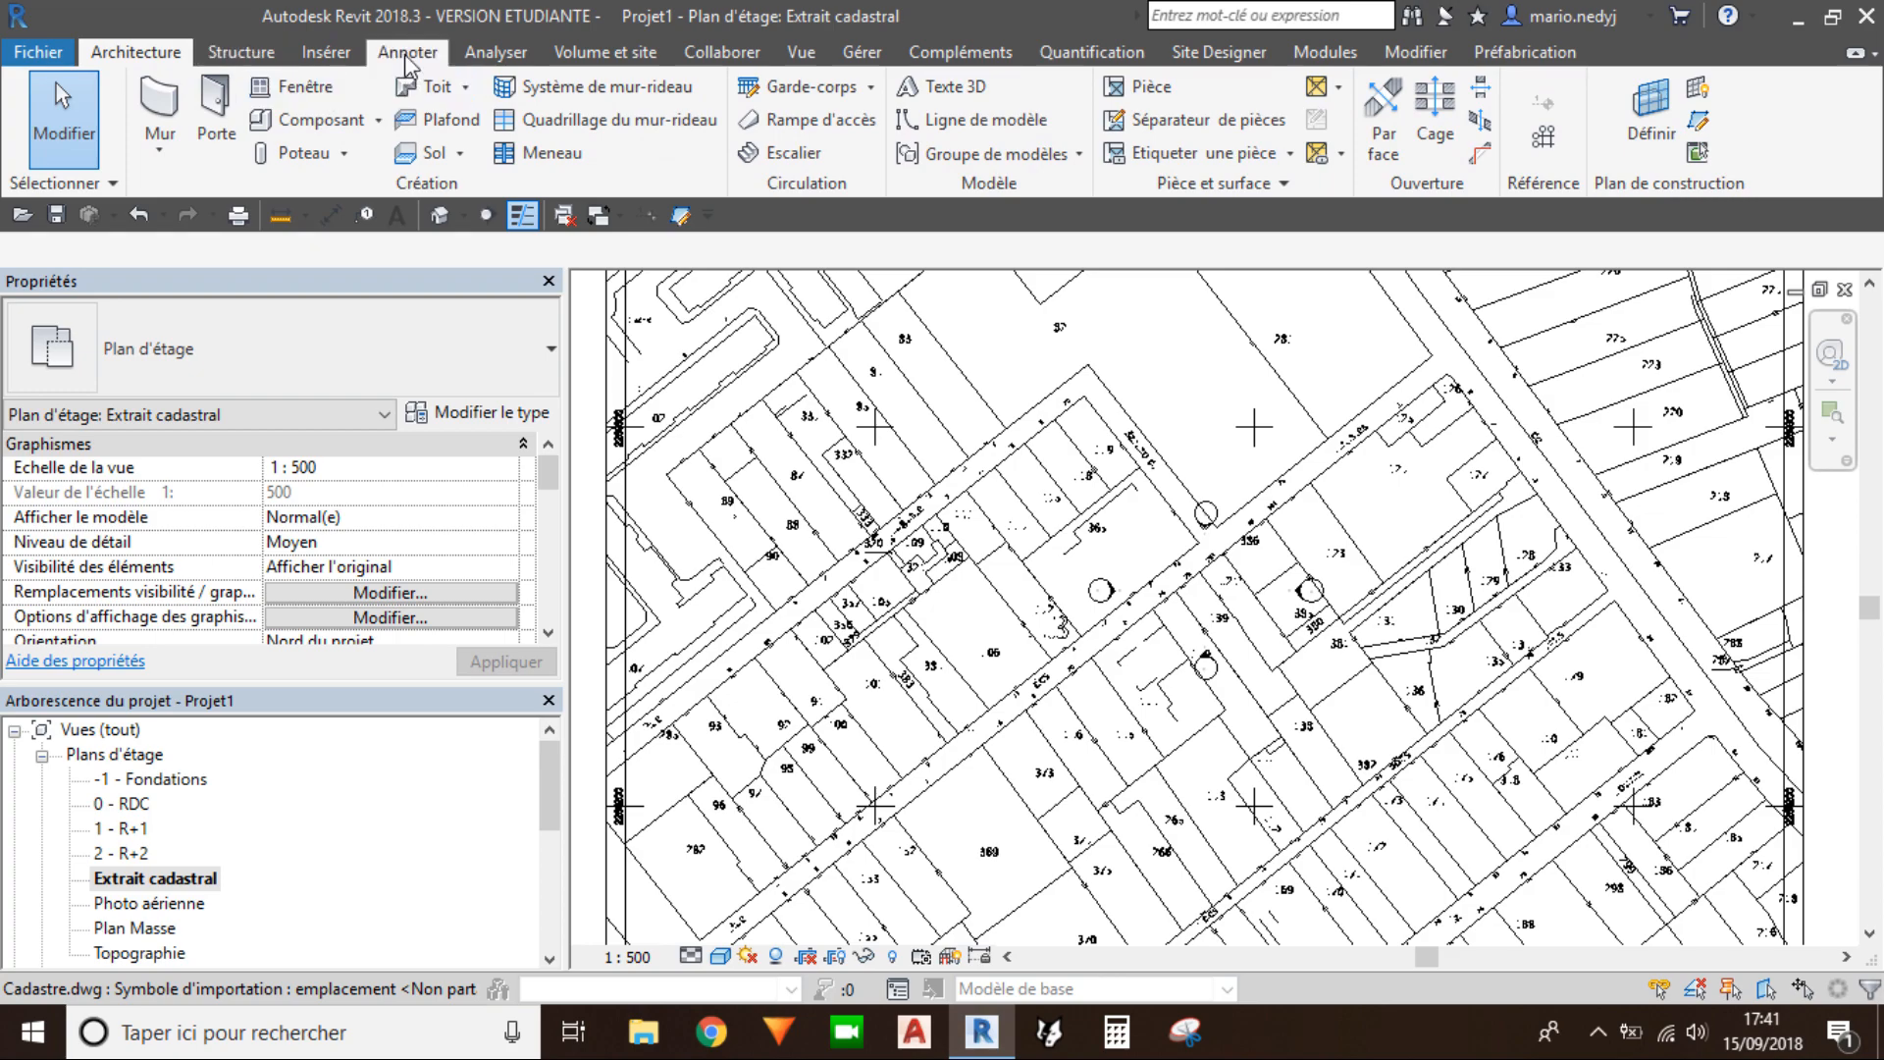
click(314, 55)
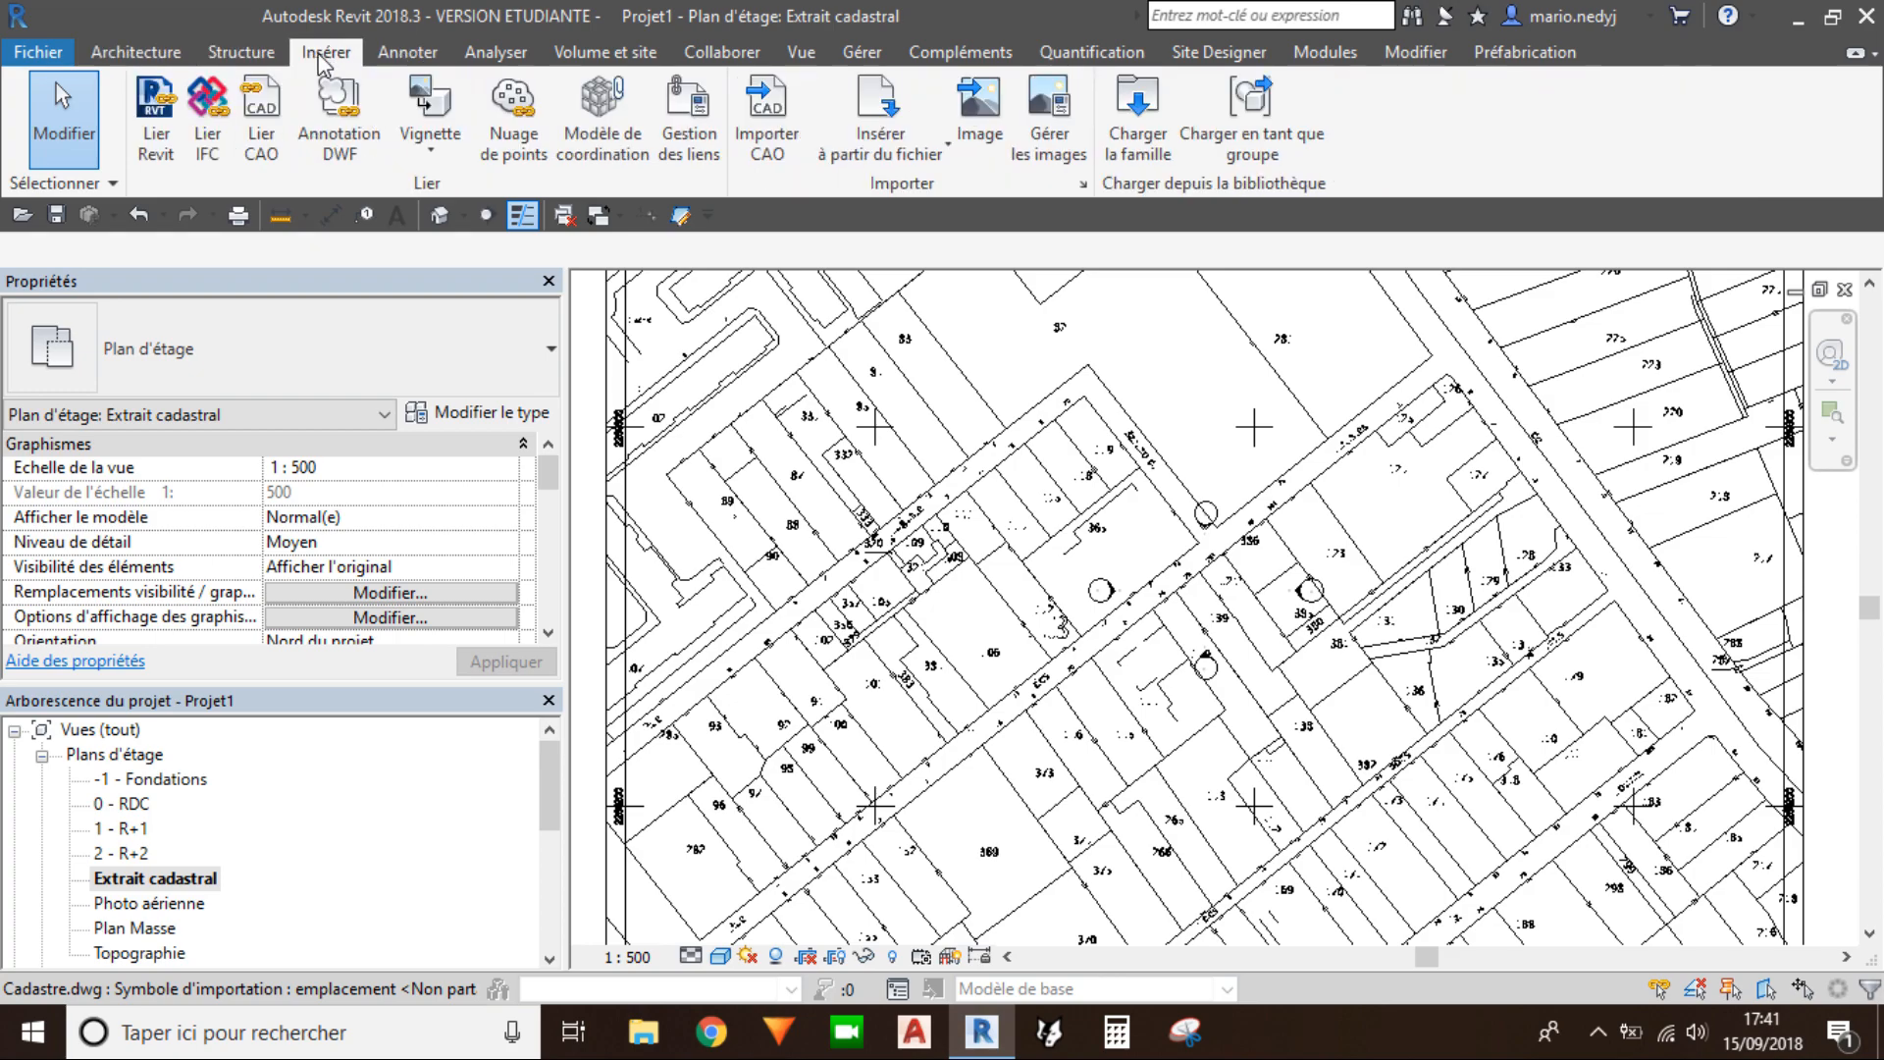
click(392, 52)
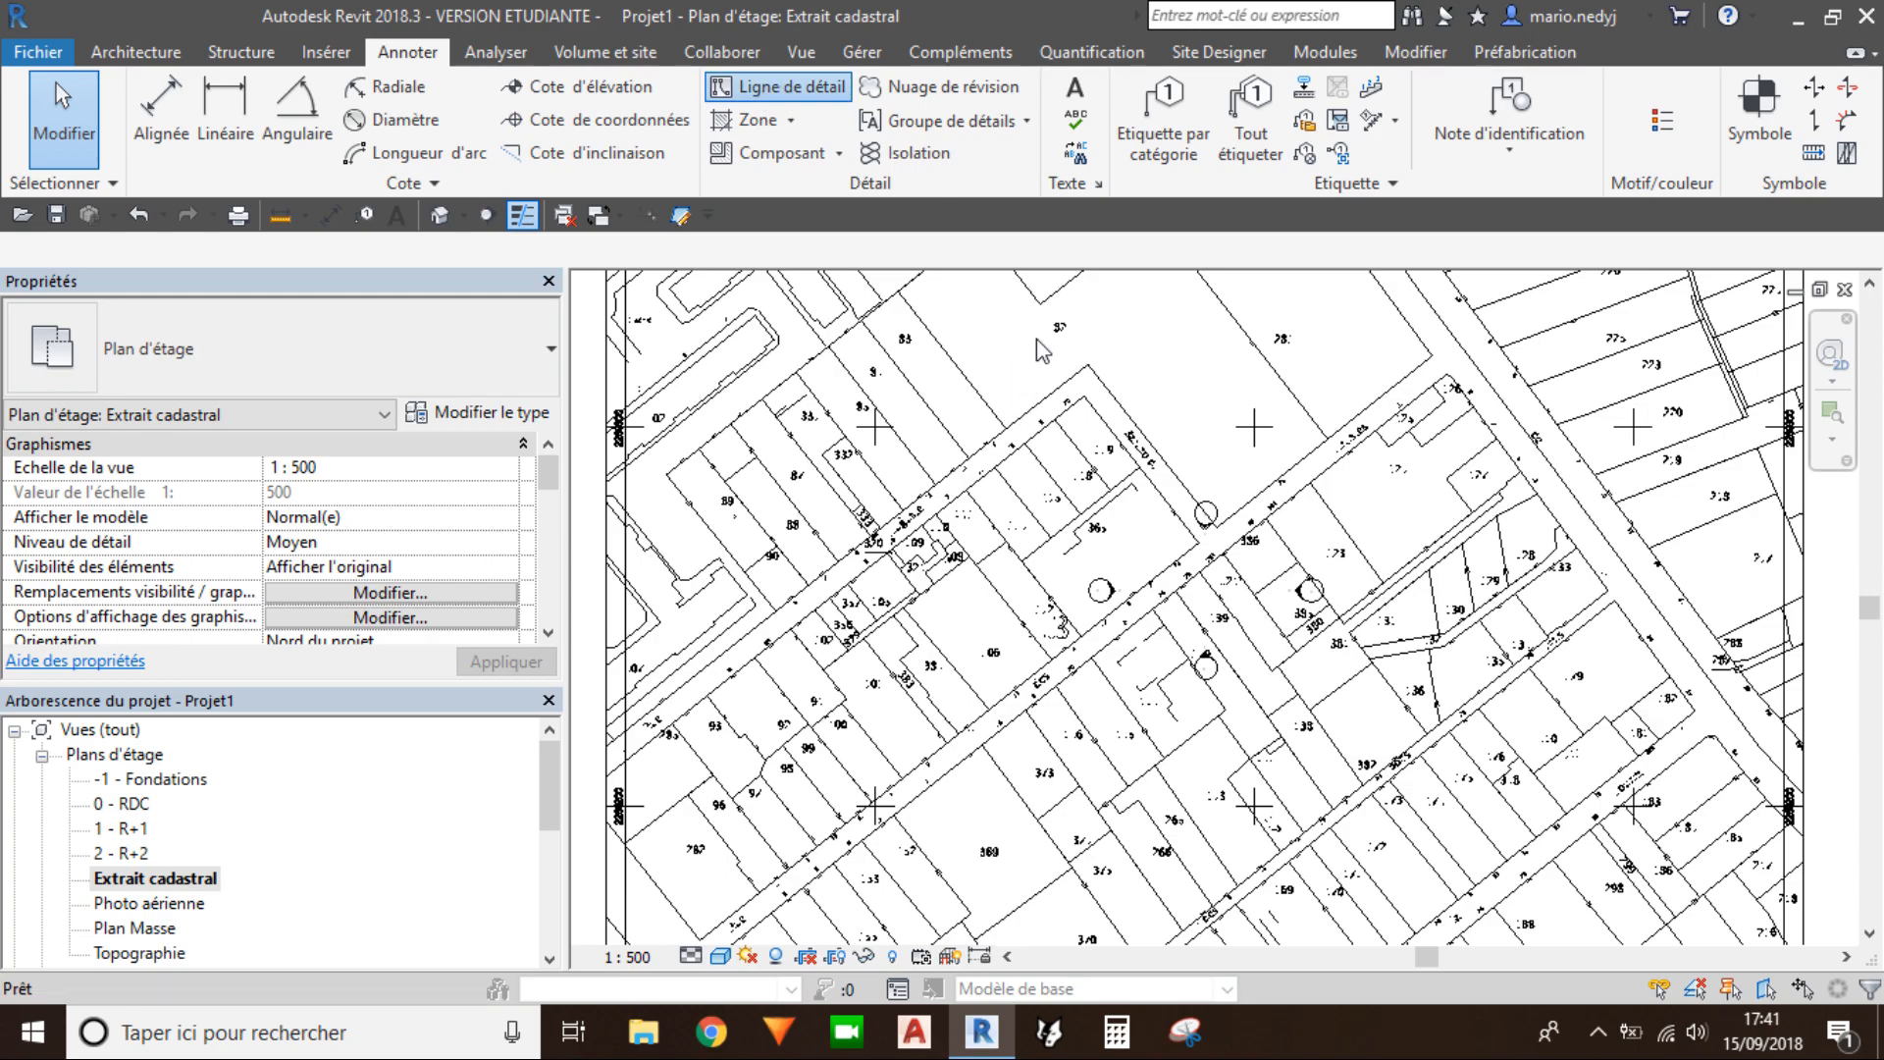
scroll(1050, 353, up, 5)
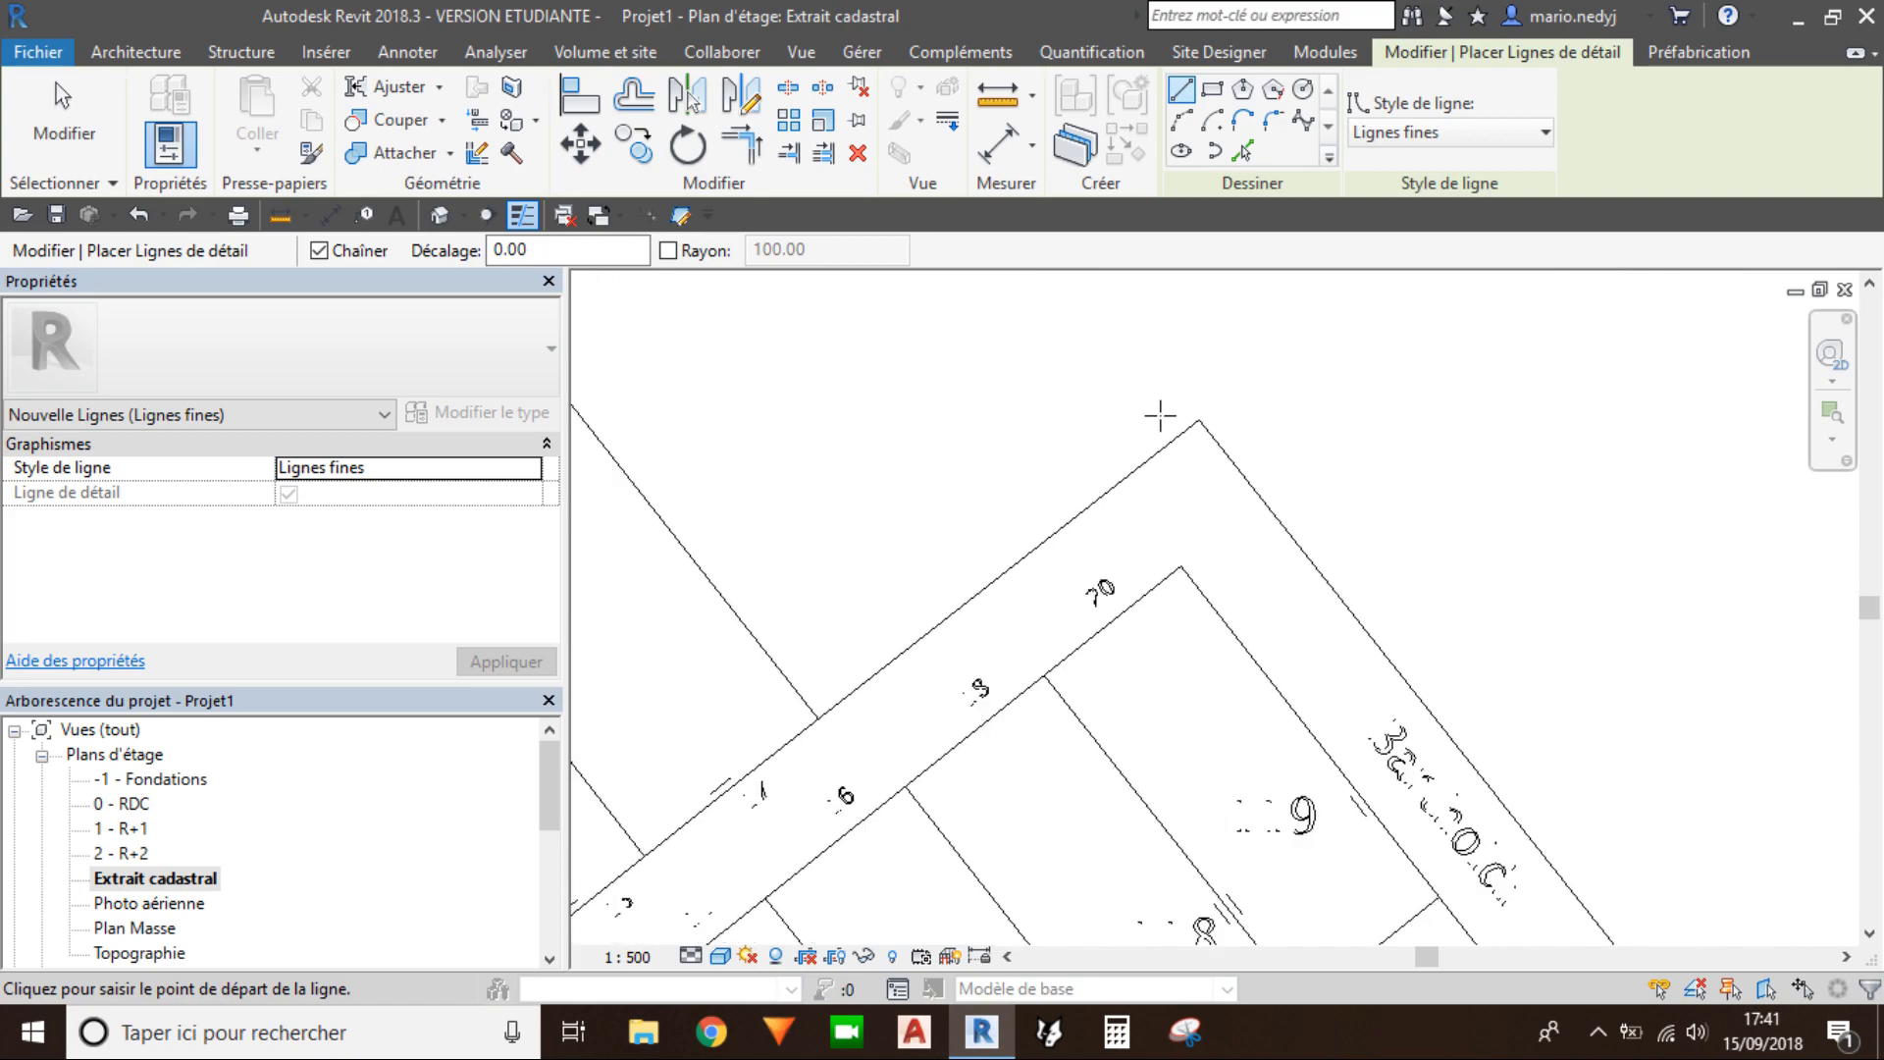
click(1198, 420)
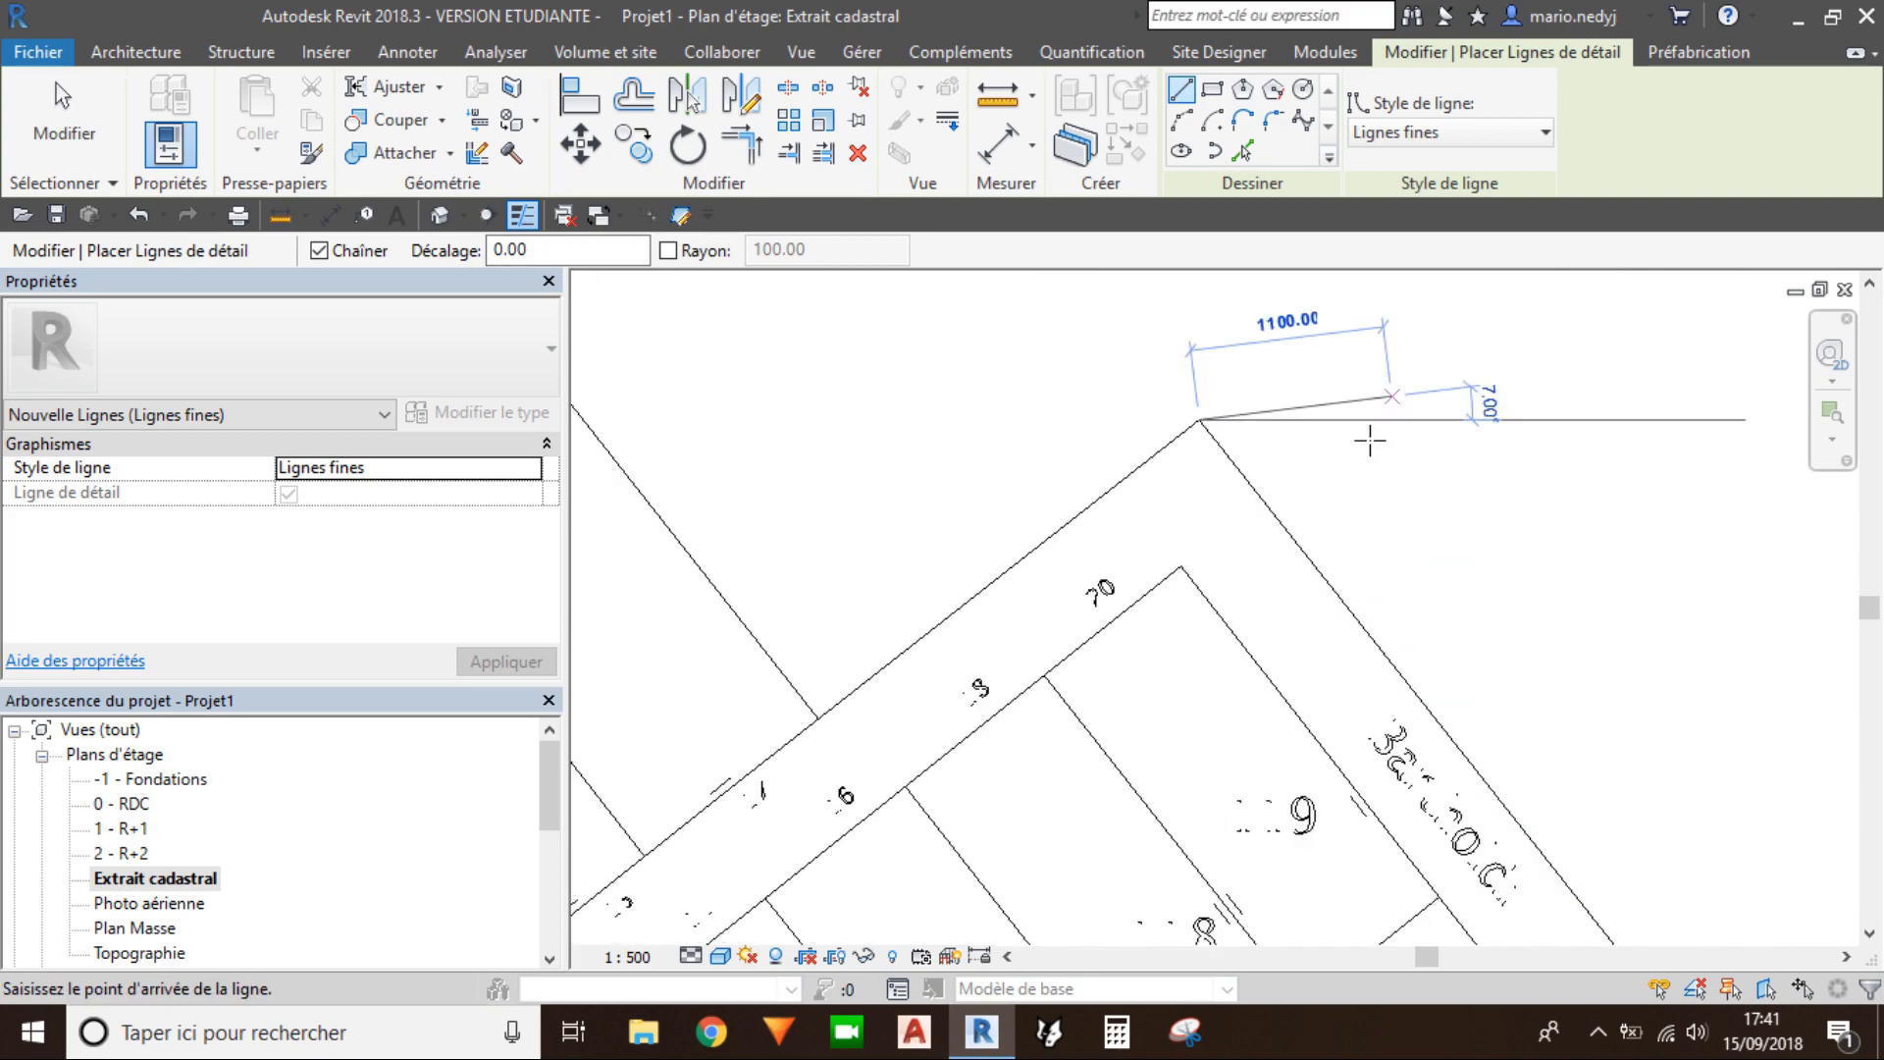
scroll(1371, 433, down, 1)
scroll(1561, 724, down, 3)
middle_drag(1564, 728, 1155, 416)
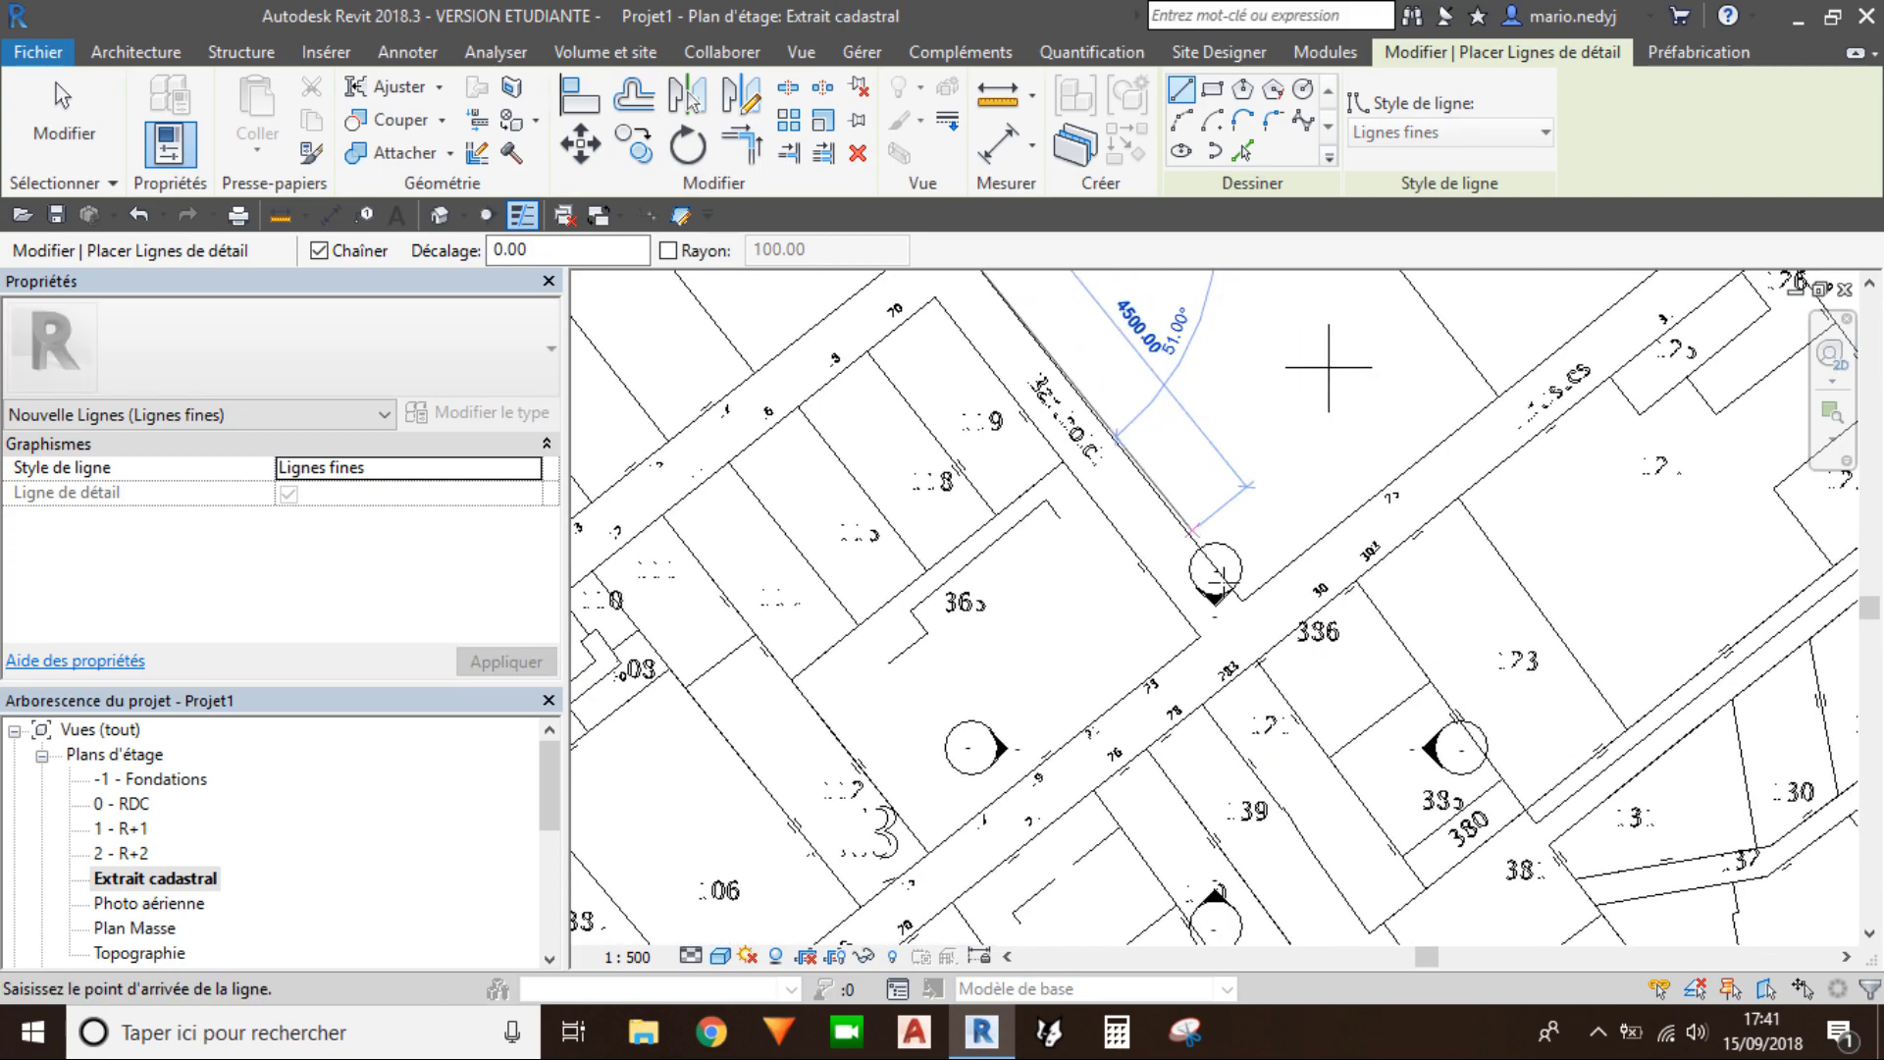
scroll(1224, 581, up, 4)
scroll(1265, 612, up, 4)
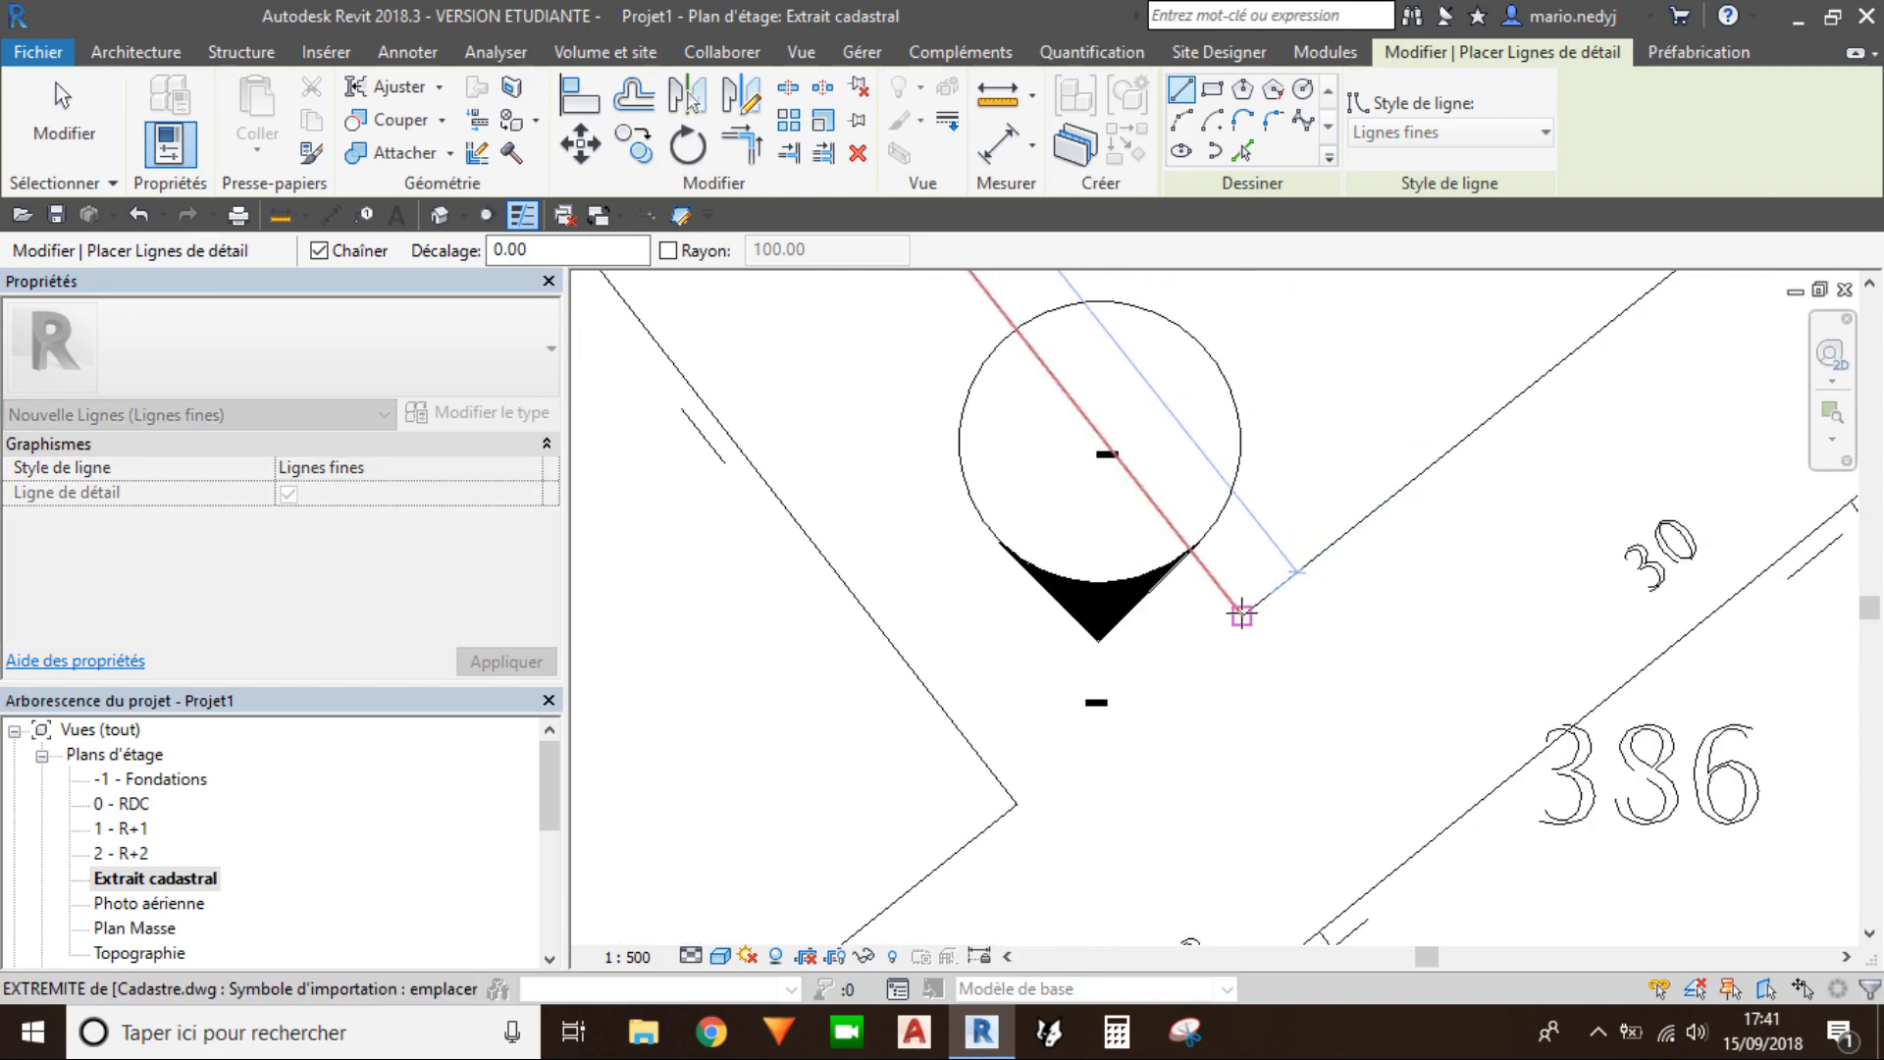
click(1345, 458)
scroll(1346, 457, down, 5)
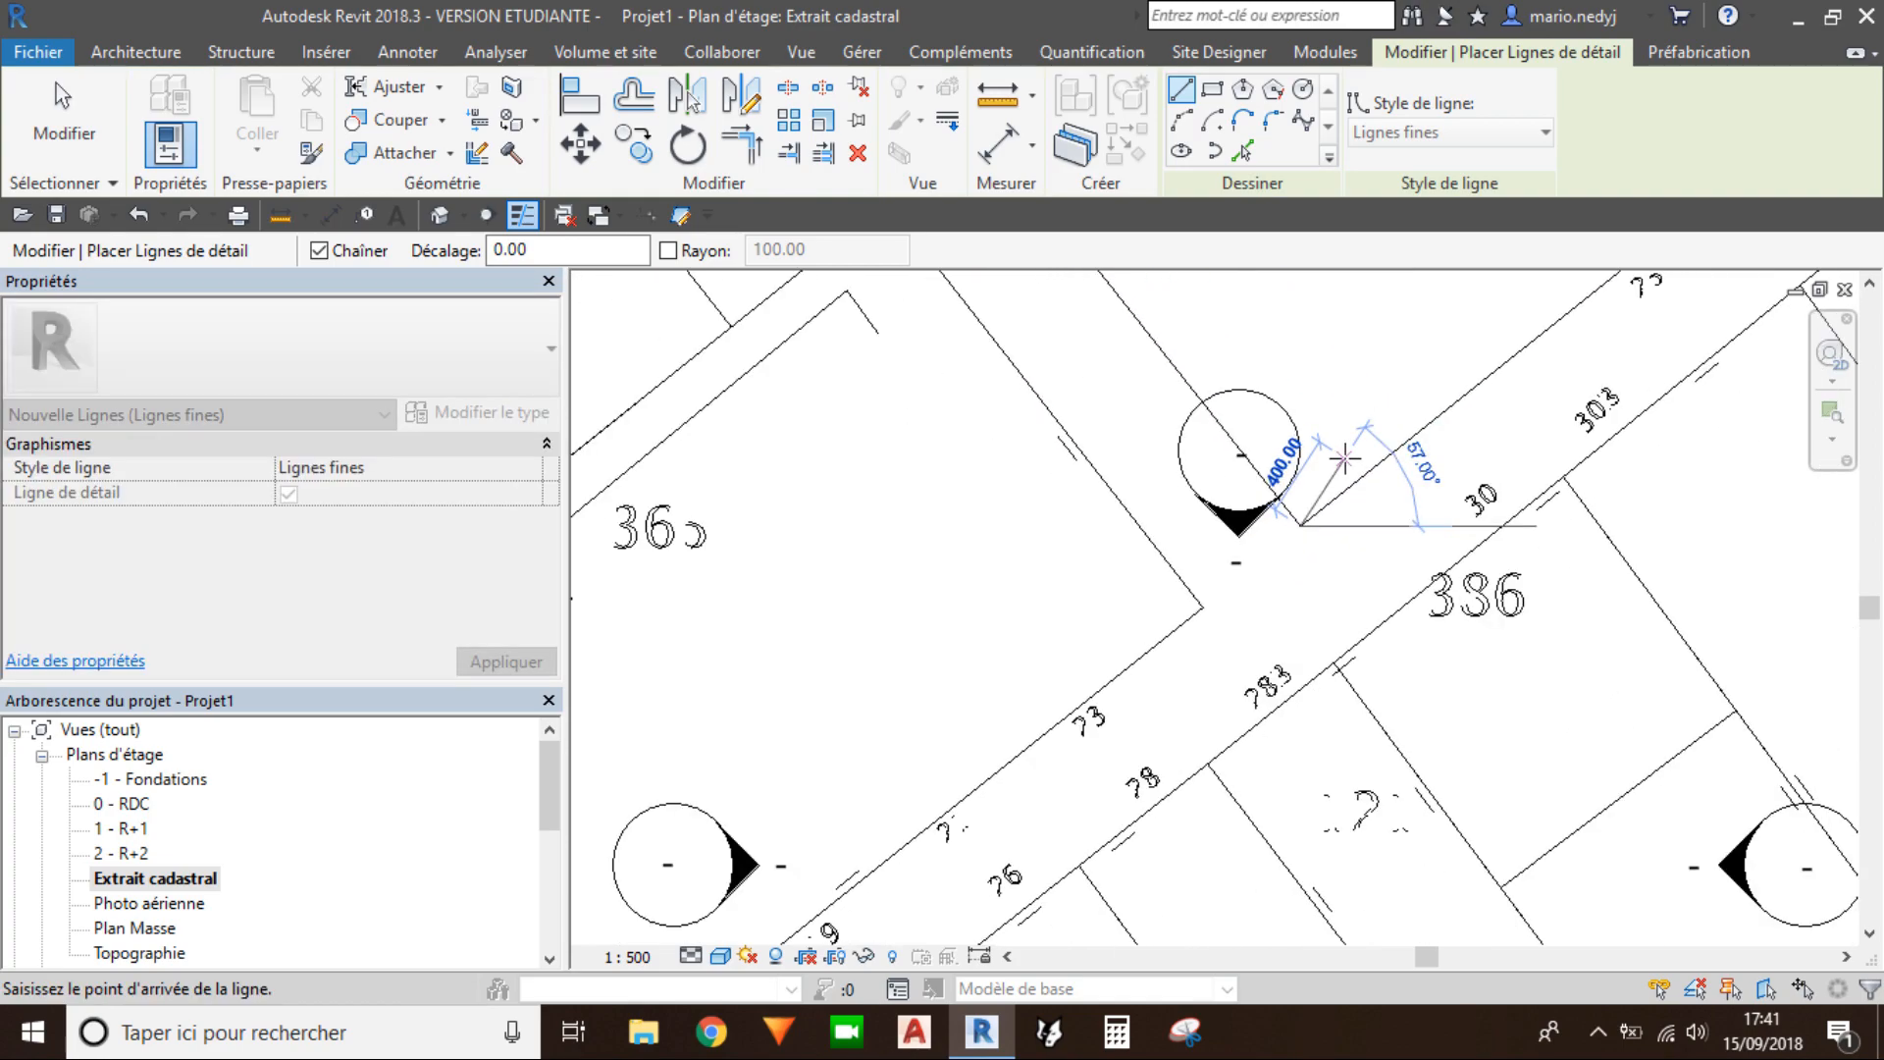
key(Escape)
key(Escape)
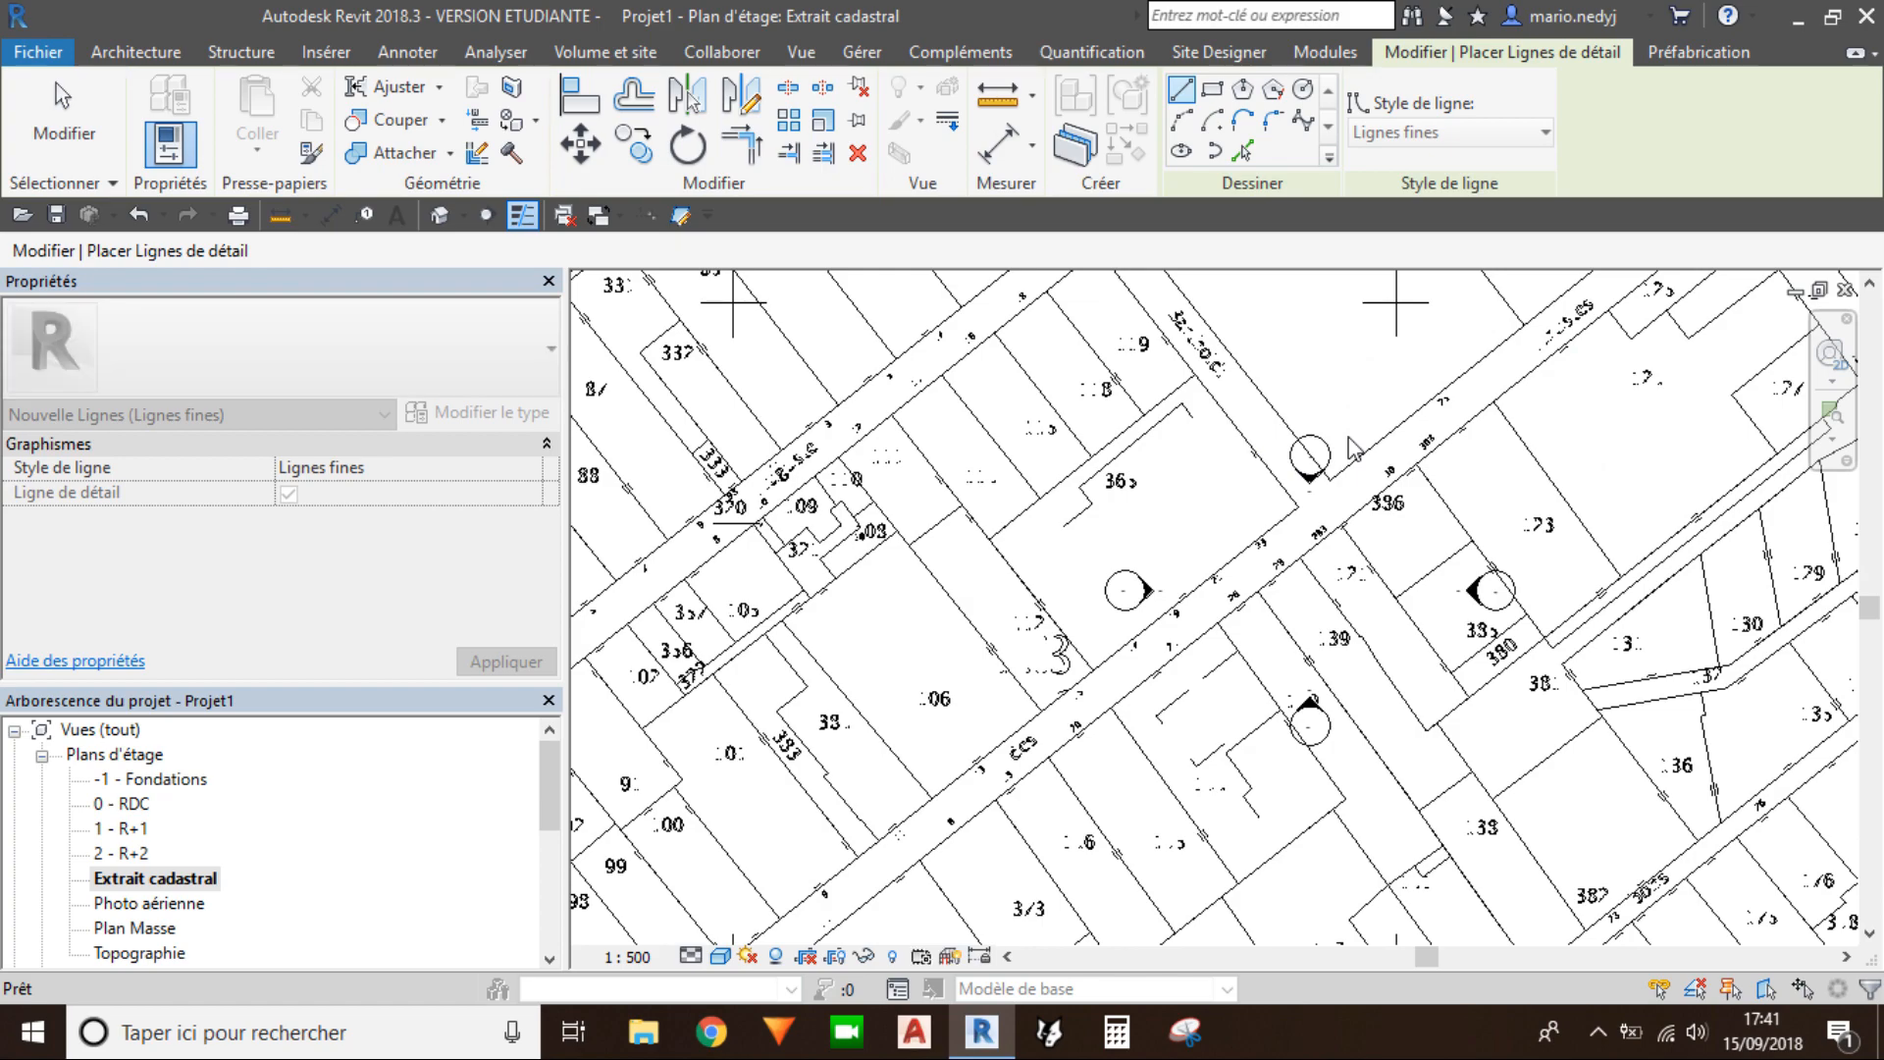
Step: Undo the detail line traced along the street edge and return to the full extent of the cadastral map
click(165, 217)
click(168, 252)
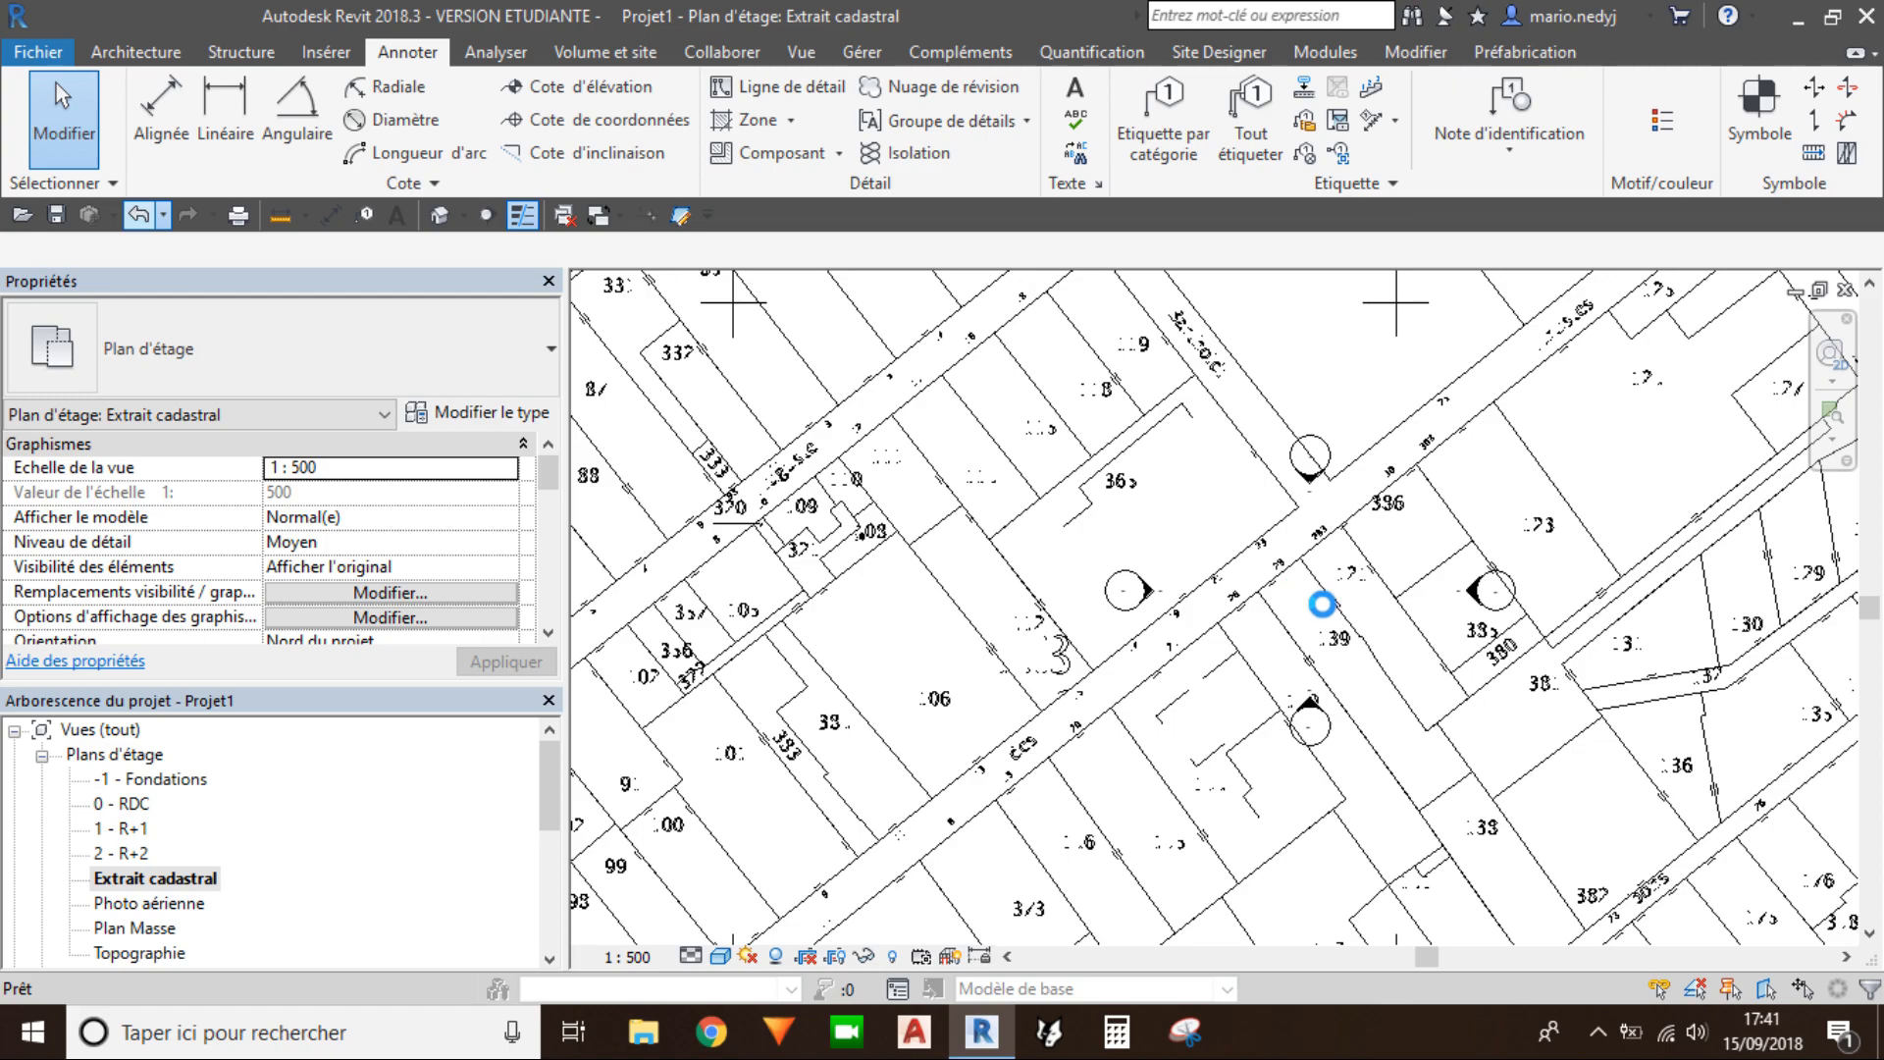
scroll(1344, 457, up, 8)
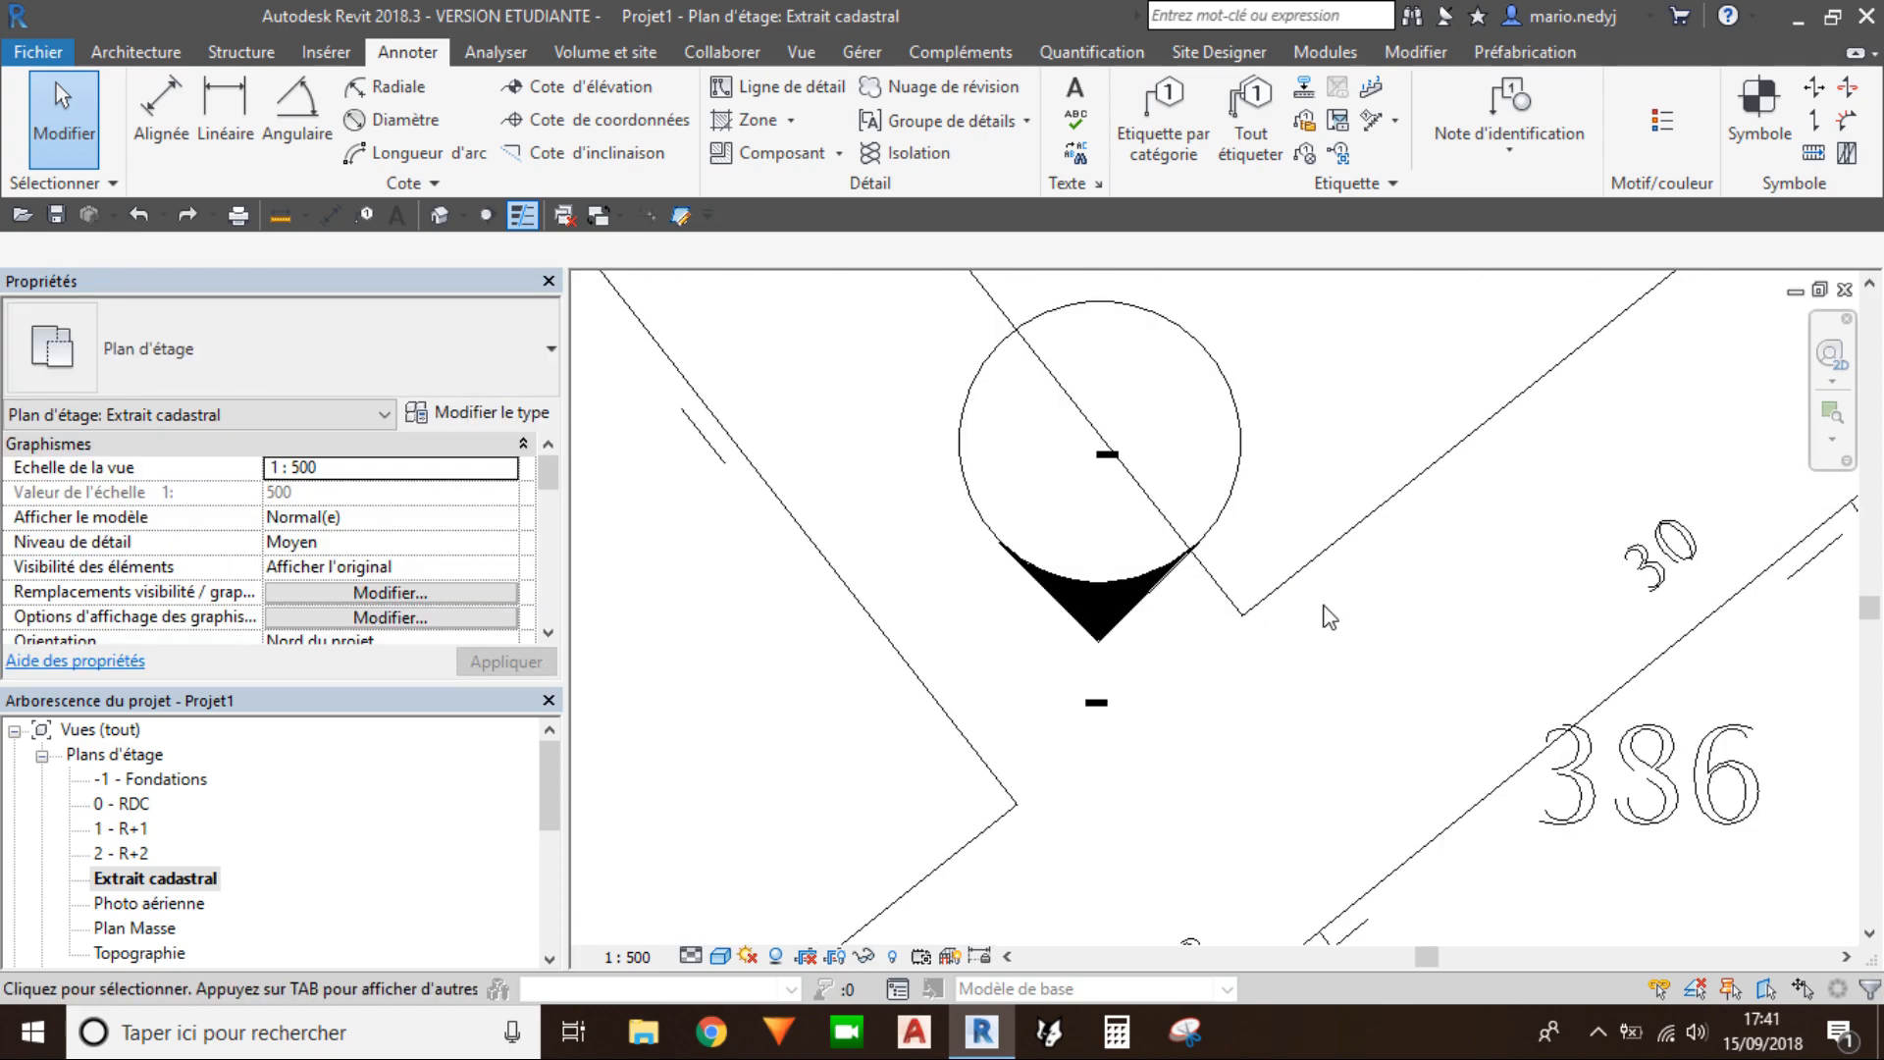
middle_click(1323, 605)
middle_click(1324, 605)
scroll(1268, 649, up, 2)
scroll(1268, 649, down, 2)
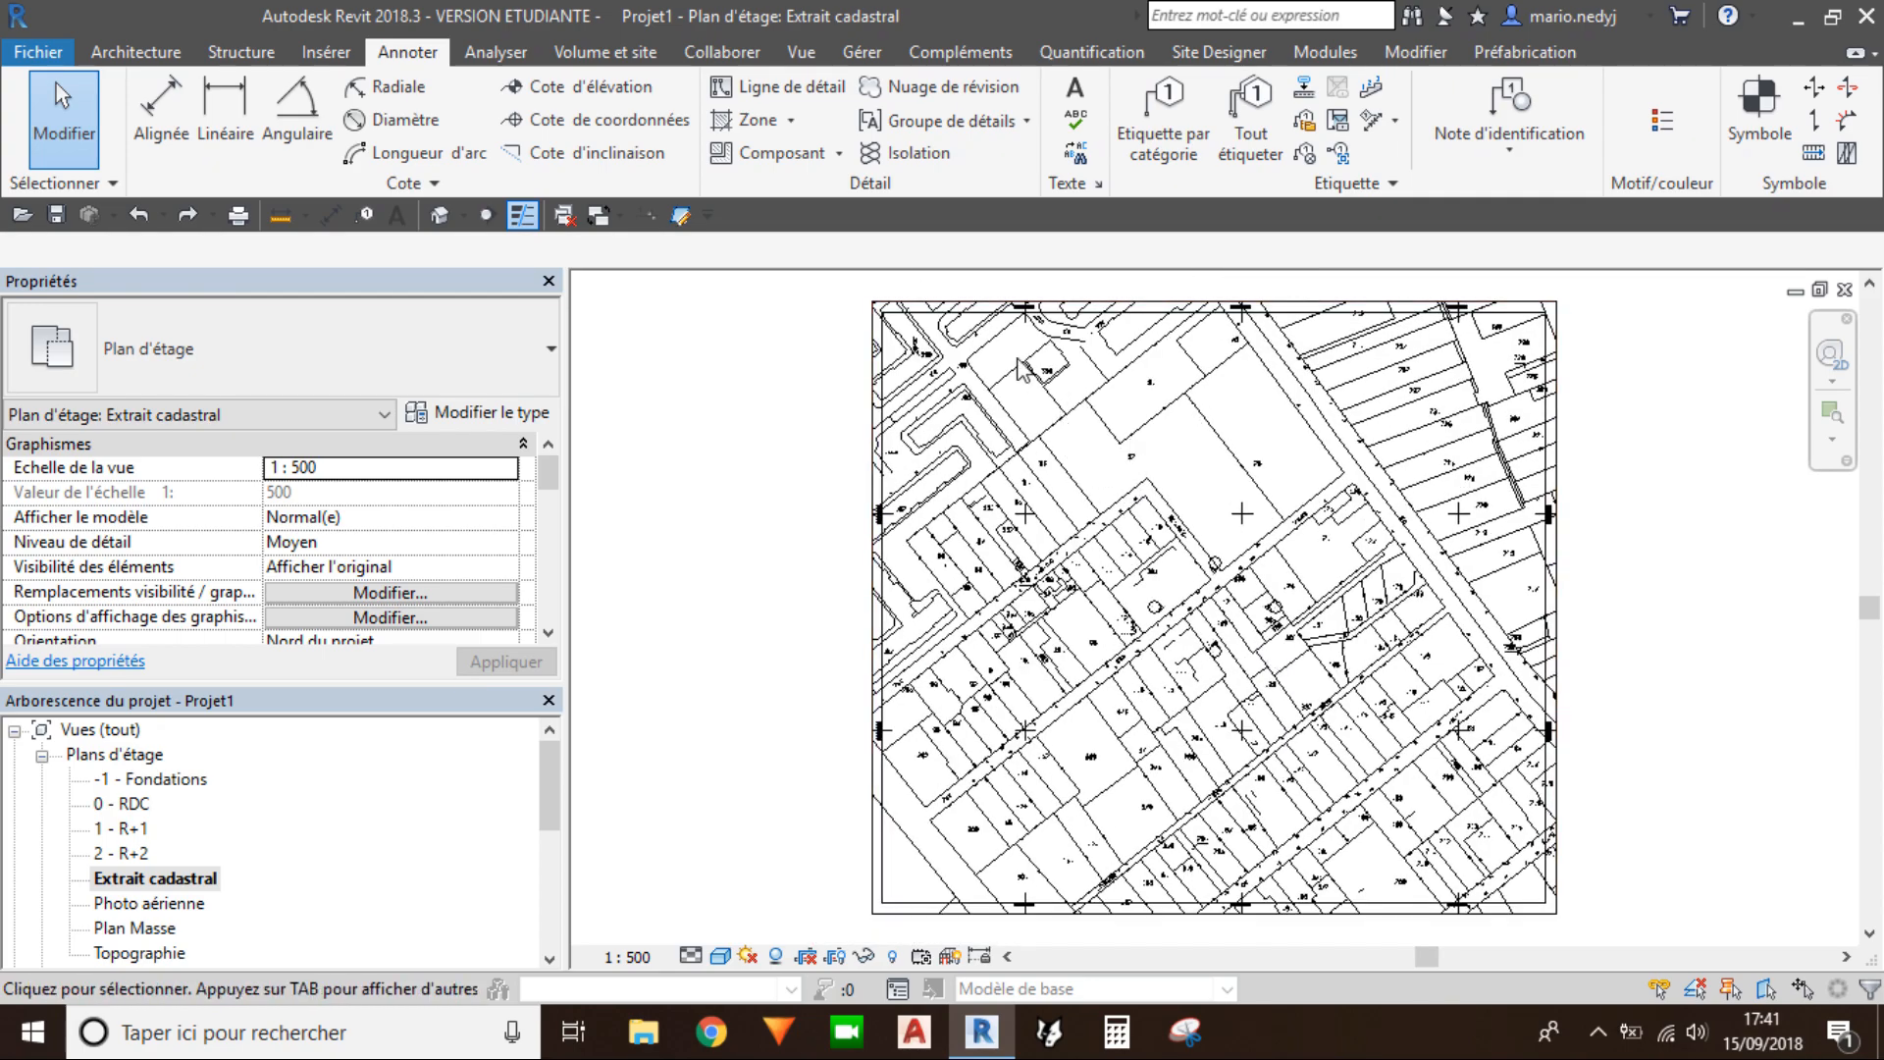